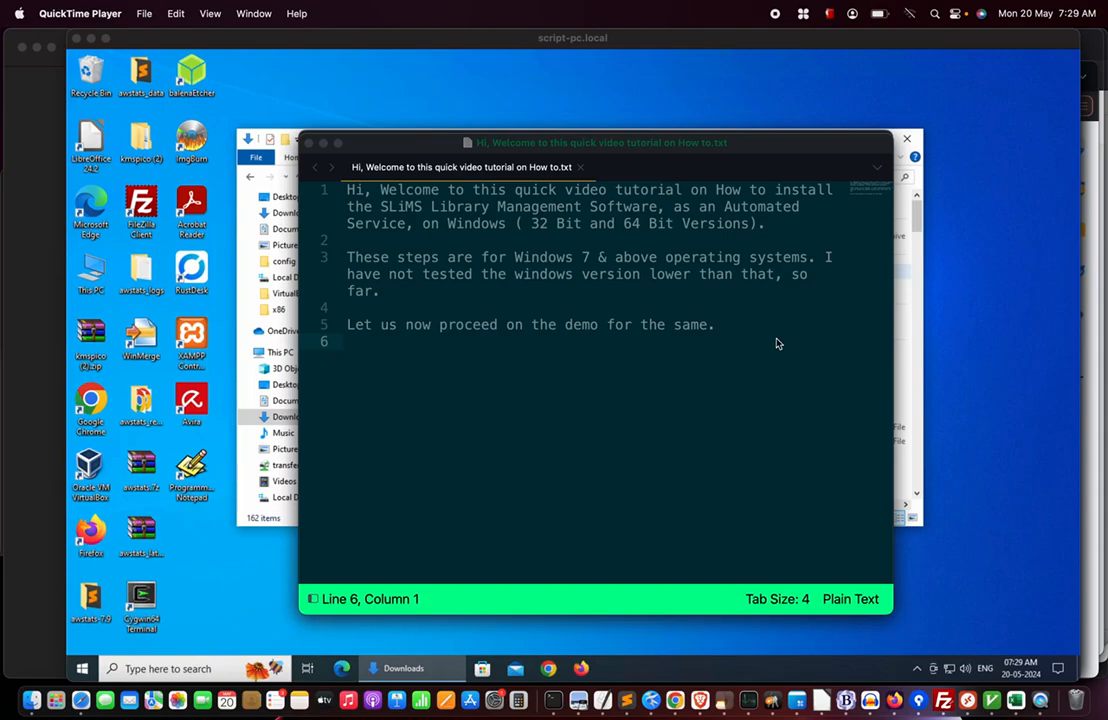
Bring the remote PC's desktop forward so the Downloads folder is visible.
{"action": "left_click", "coordinate": [485, 79]}
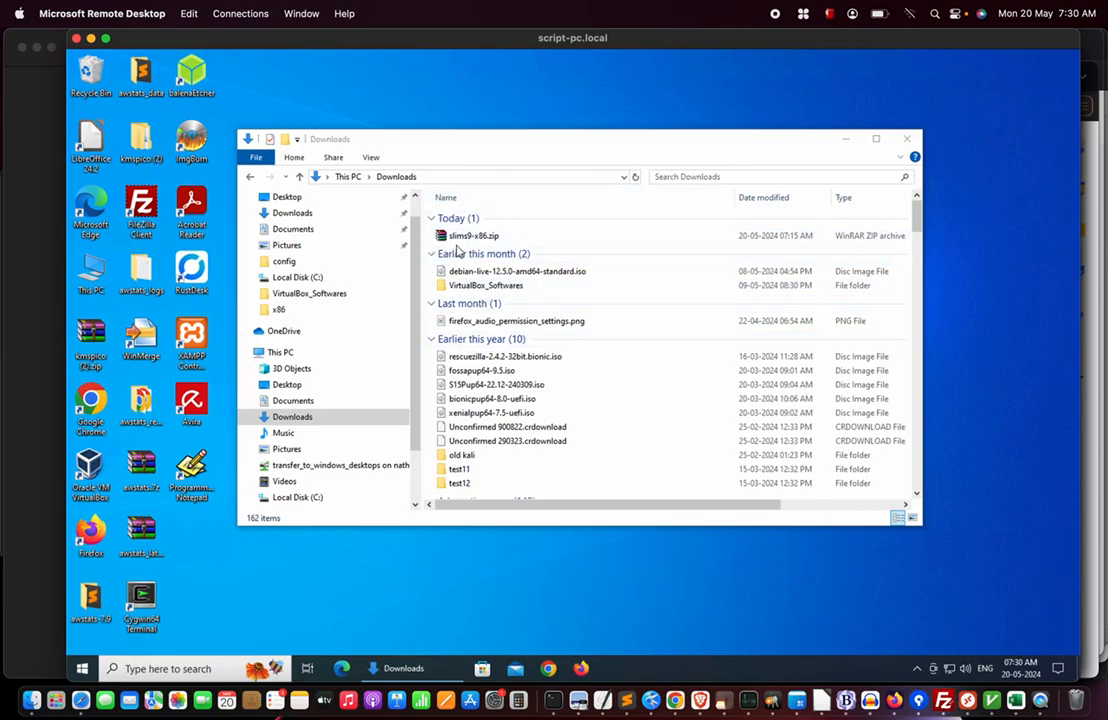
Extract slims9-x86.zip into Downloads with 7-Zip's Extract Here.
{"action": "left_click", "coordinate": [508, 241]}
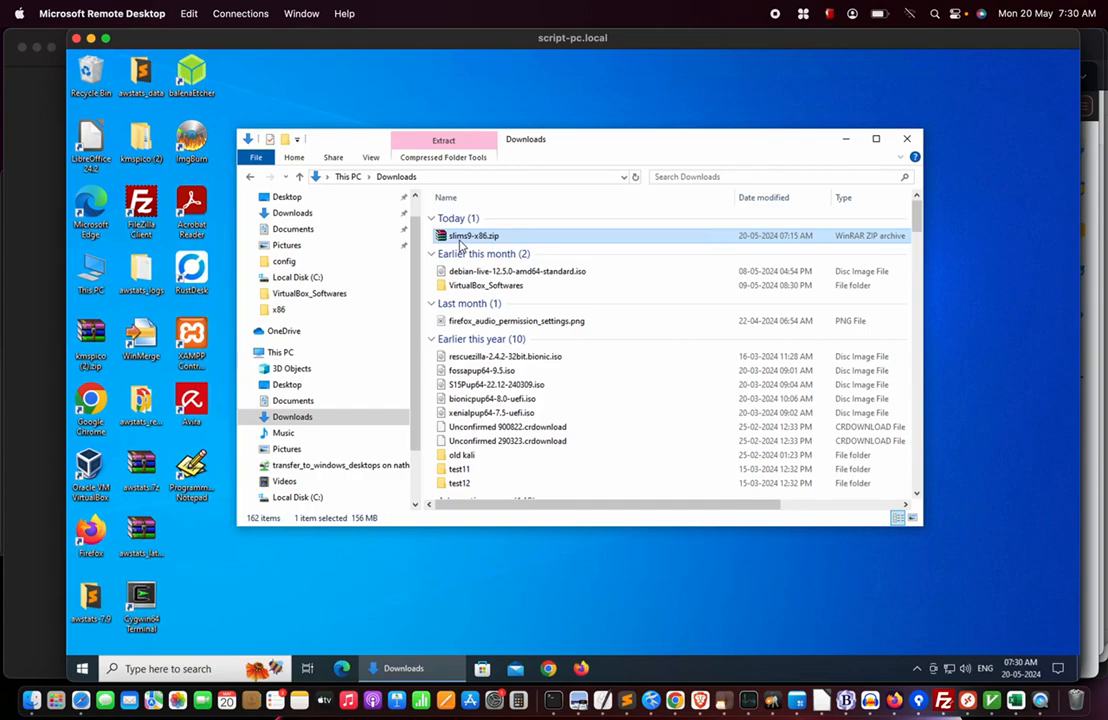
{"action": "right_click", "coordinate": [487, 235]}
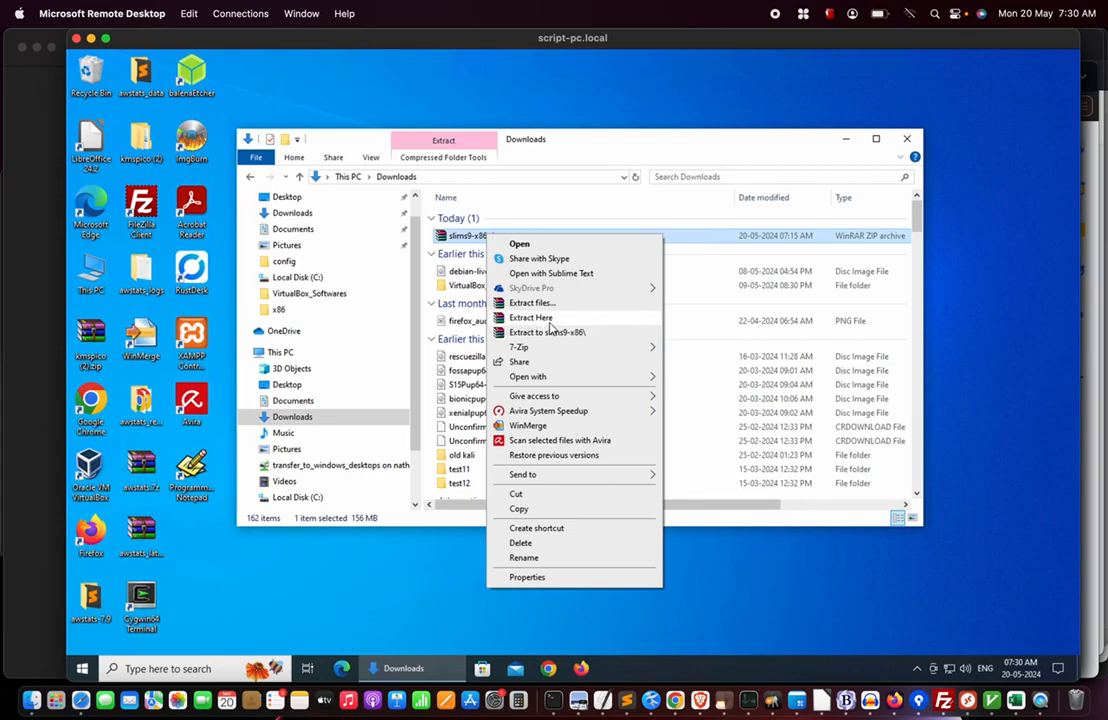
{"action": "mouse_move", "coordinate": [532, 350]}
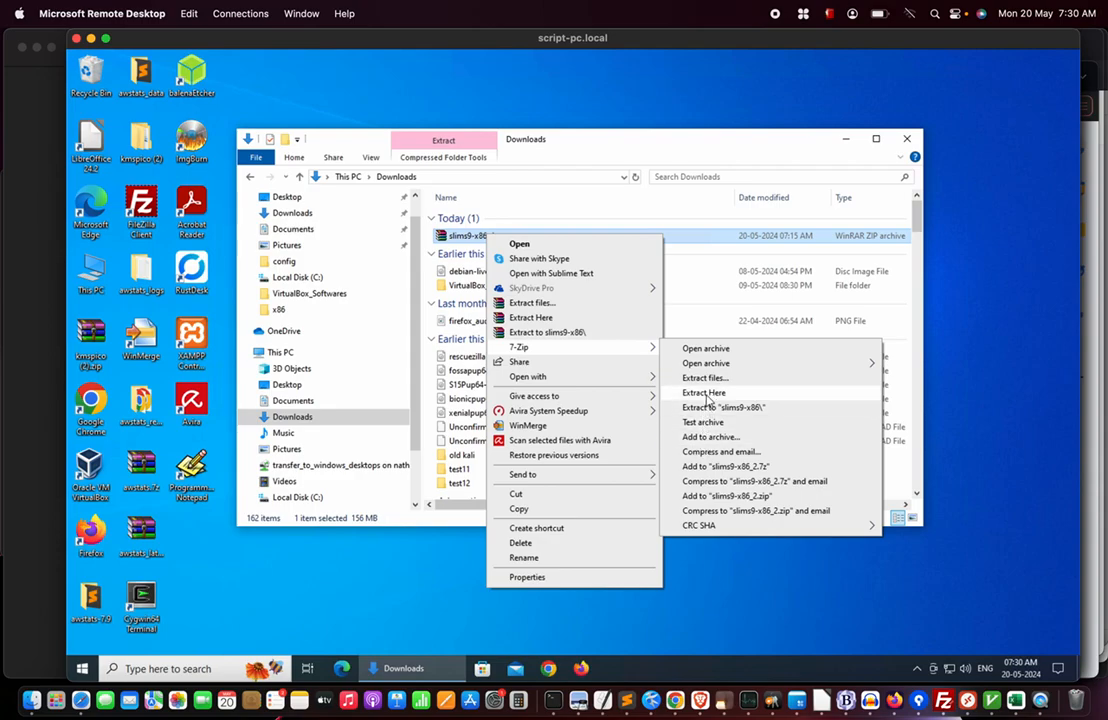
{"action": "left_click", "coordinate": [705, 393]}
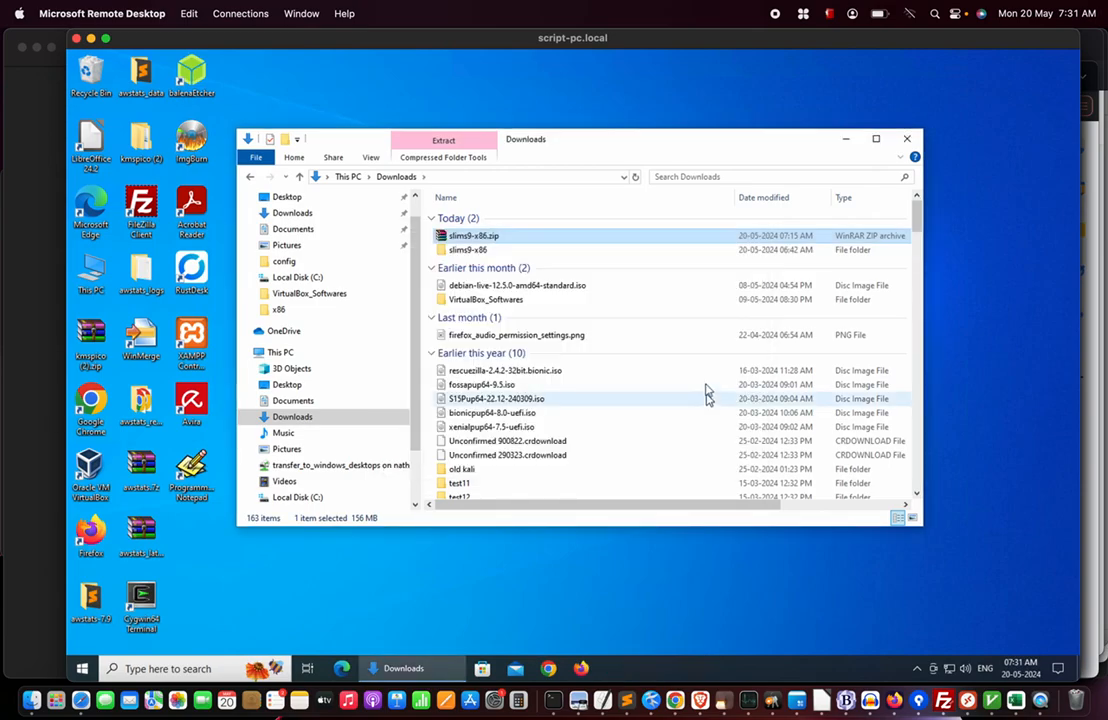
Go through This PC and Local Disk (C:) into the C:\slims9-x86 folder.
{"action": "left_click", "coordinate": [479, 251]}
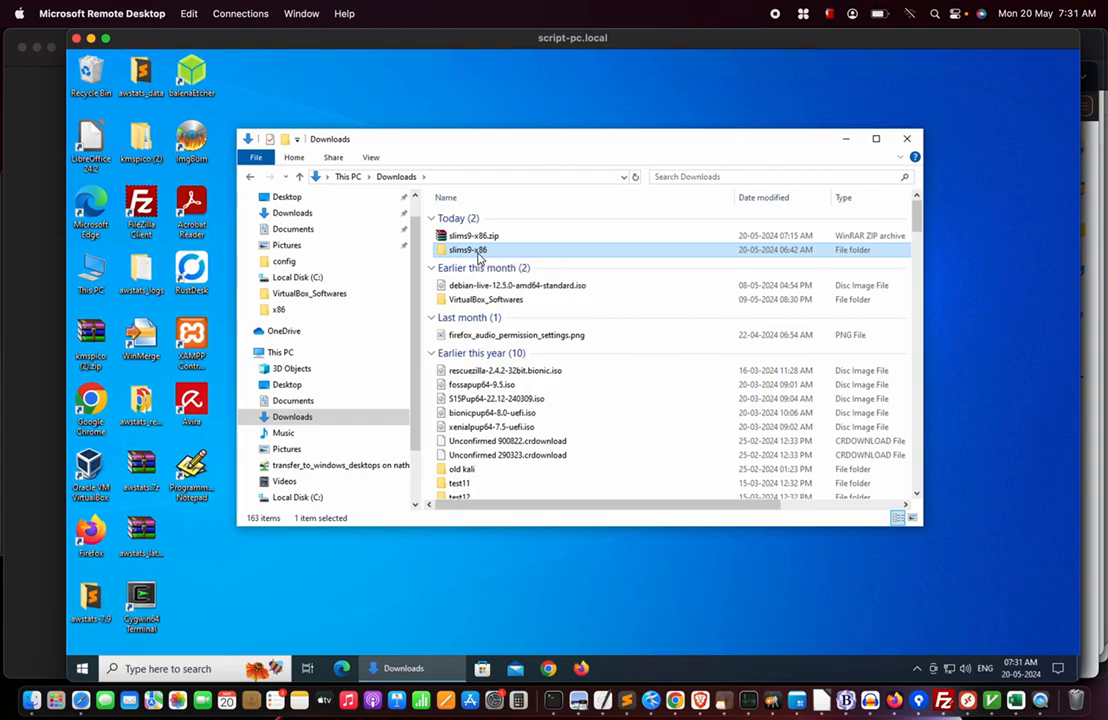
{"action": "left_click", "coordinate": [416, 199]}
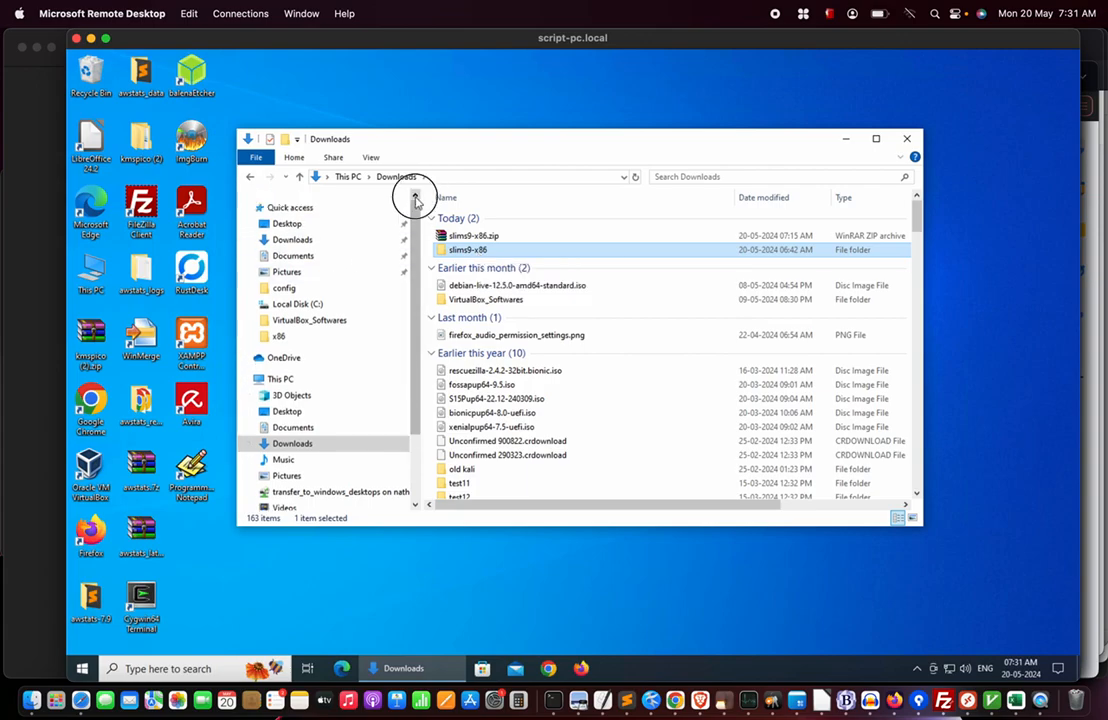
{"action": "left_click", "coordinate": [280, 379]}
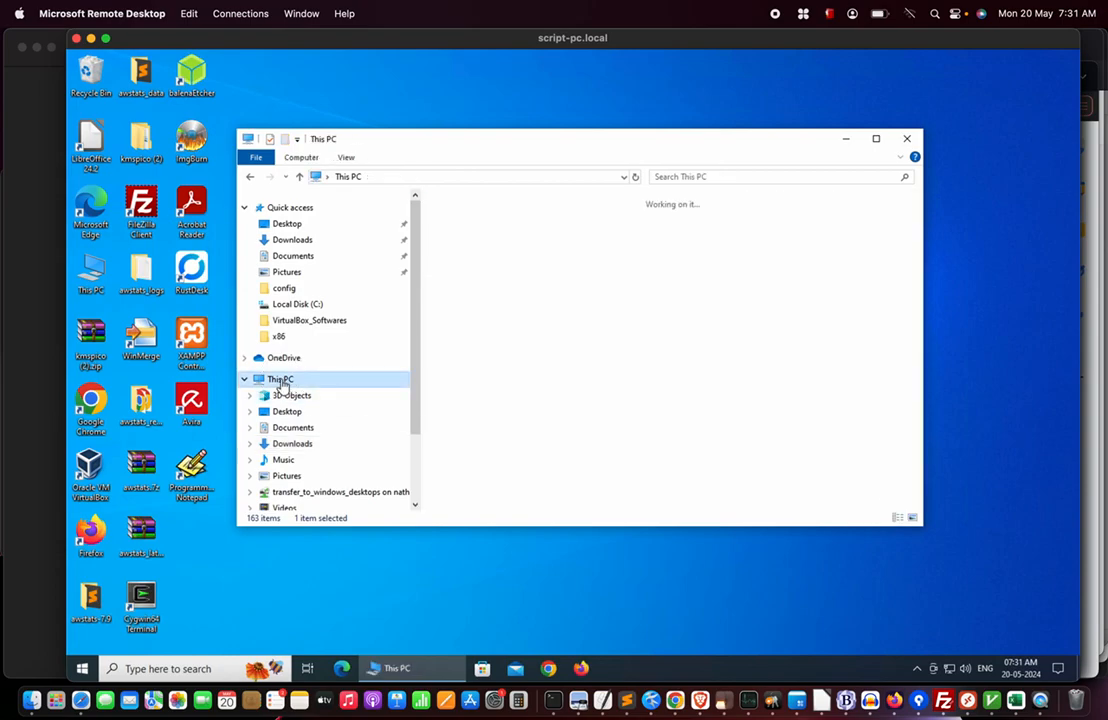
{"action": "left_click", "coordinate": [519, 398]}
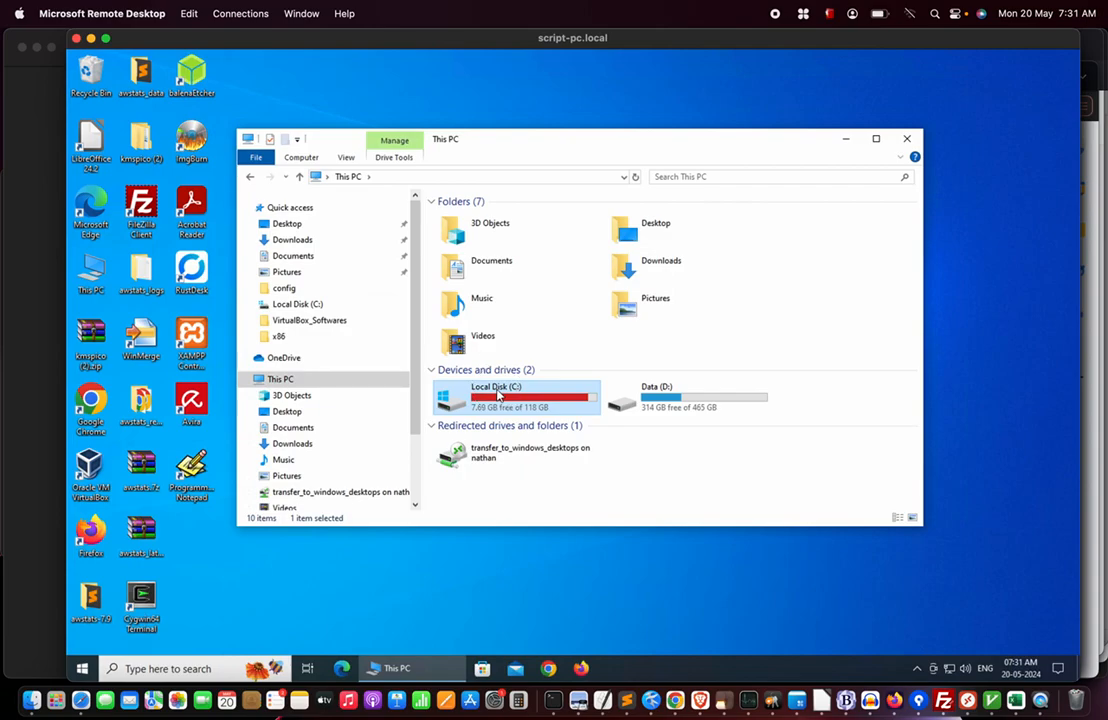
{"action": "double_click", "coordinate": [499, 395]}
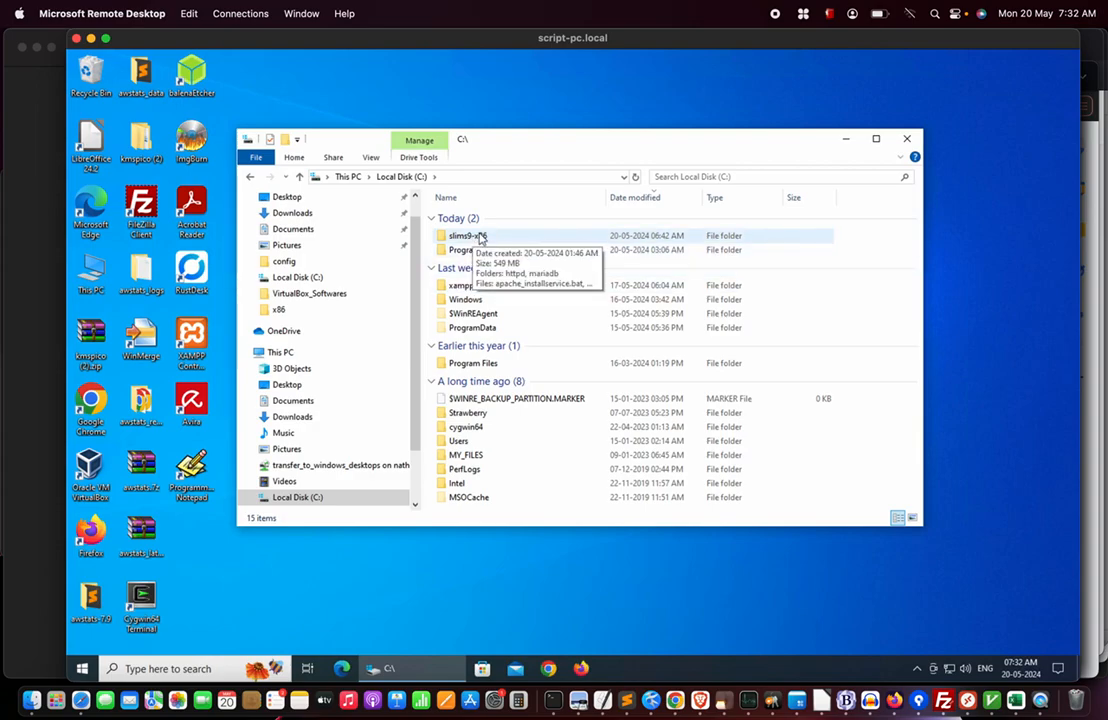
{"action": "double_click", "coordinate": [474, 237]}
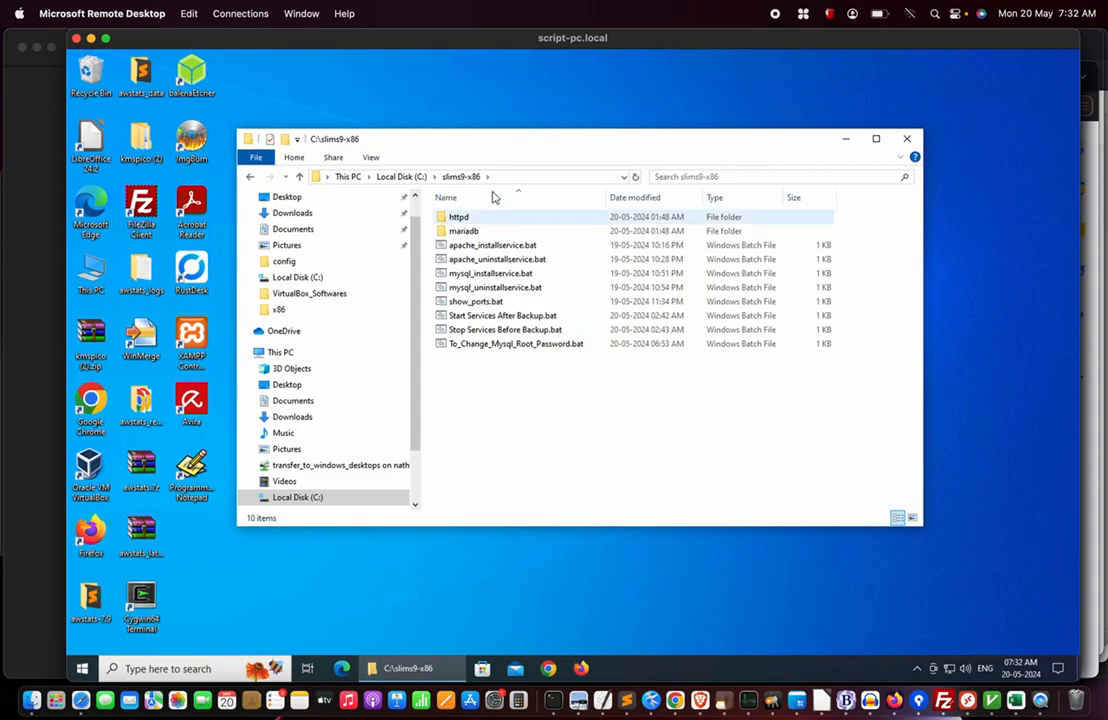
{"action": "left_click", "coordinate": [495, 246]}
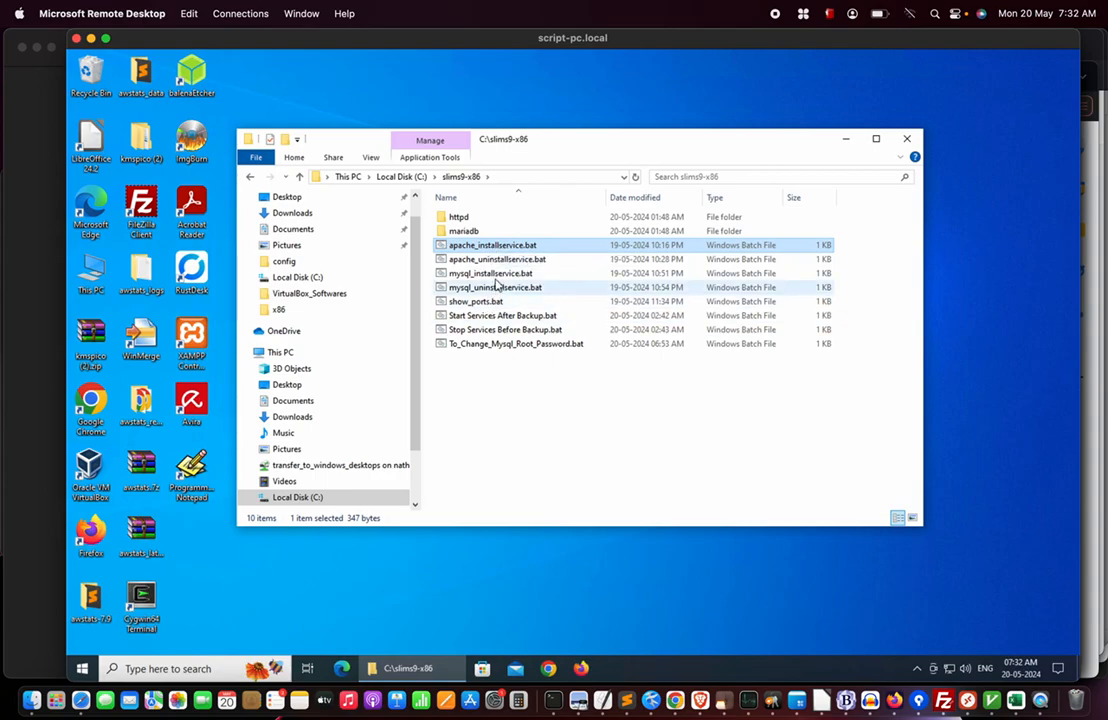
{"action": "left_click", "coordinate": [496, 275]}
{"action": "left_click", "coordinate": [490, 243]}
{"action": "left_click", "coordinate": [500, 276]}
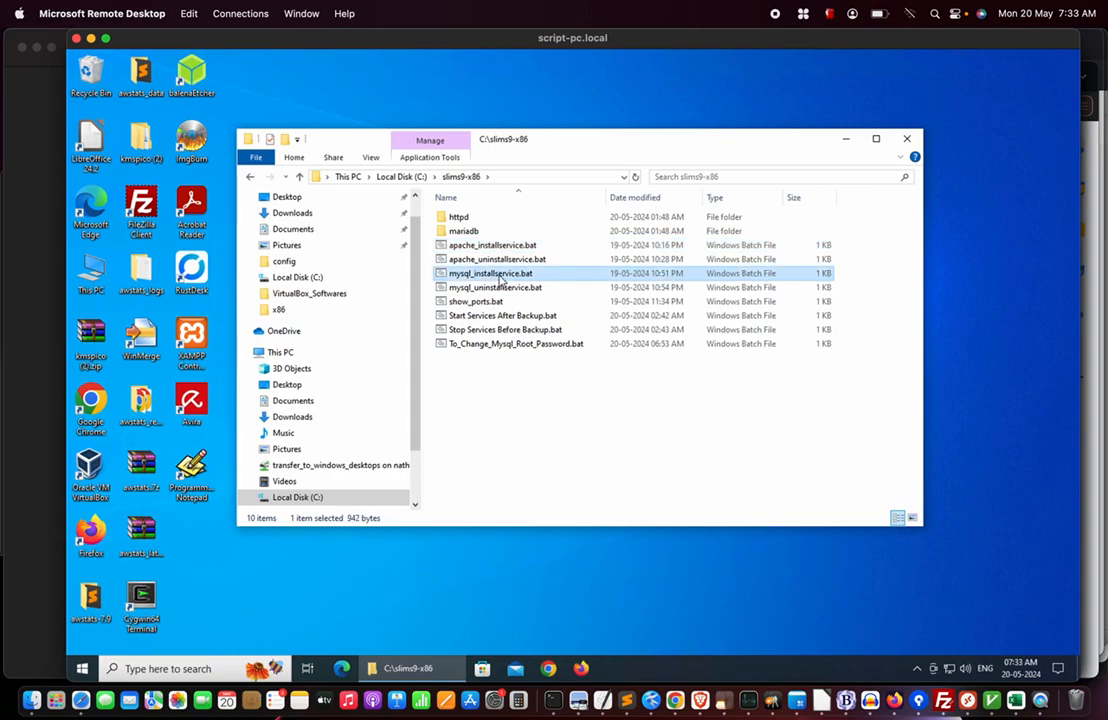
{"action": "left_click", "coordinate": [490, 259]}
{"action": "left_click", "coordinate": [505, 288]}
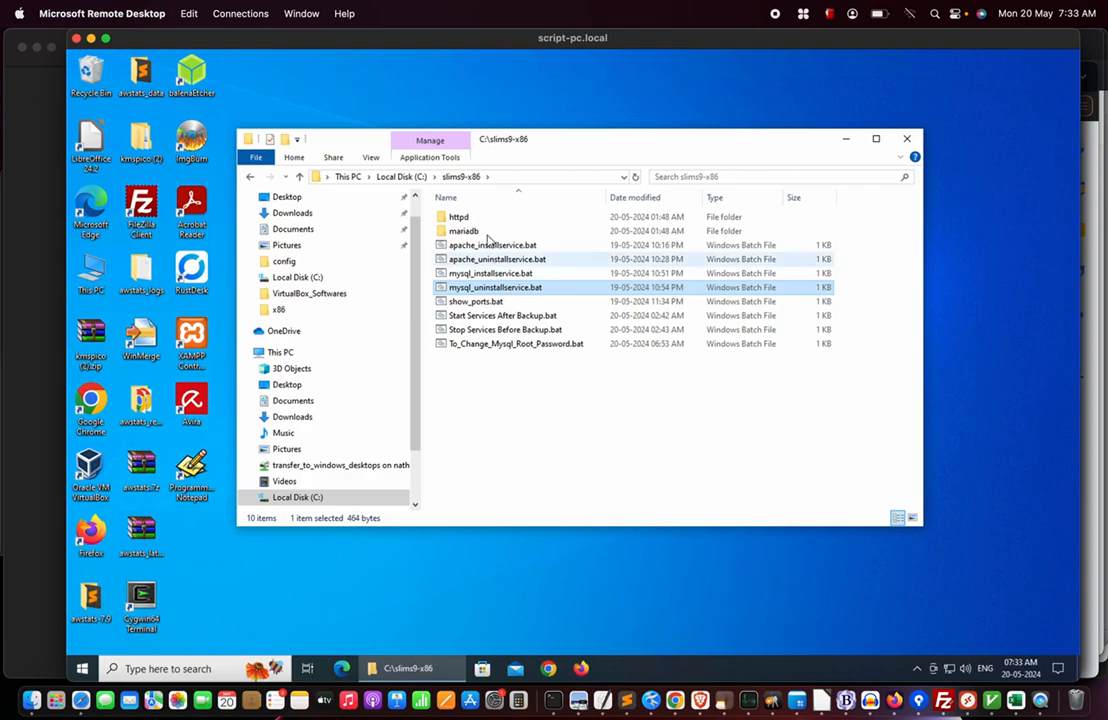
{"action": "left_click", "coordinate": [485, 246]}
{"action": "left_click", "coordinate": [483, 288]}
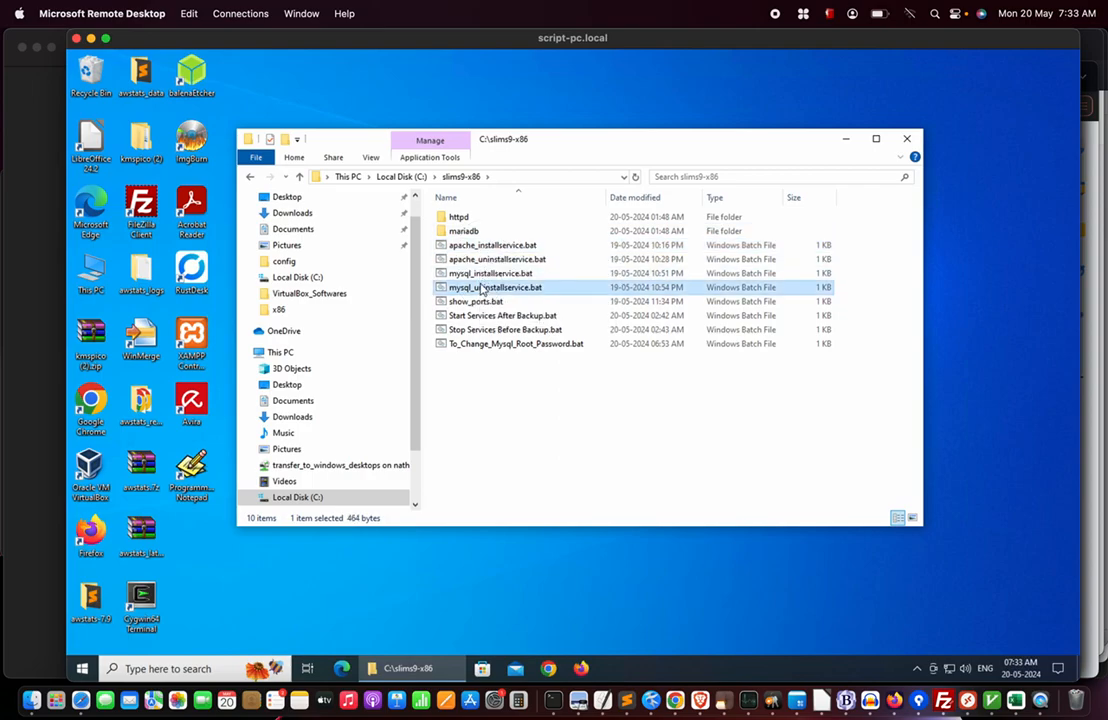
{"action": "left_click", "coordinate": [485, 302]}
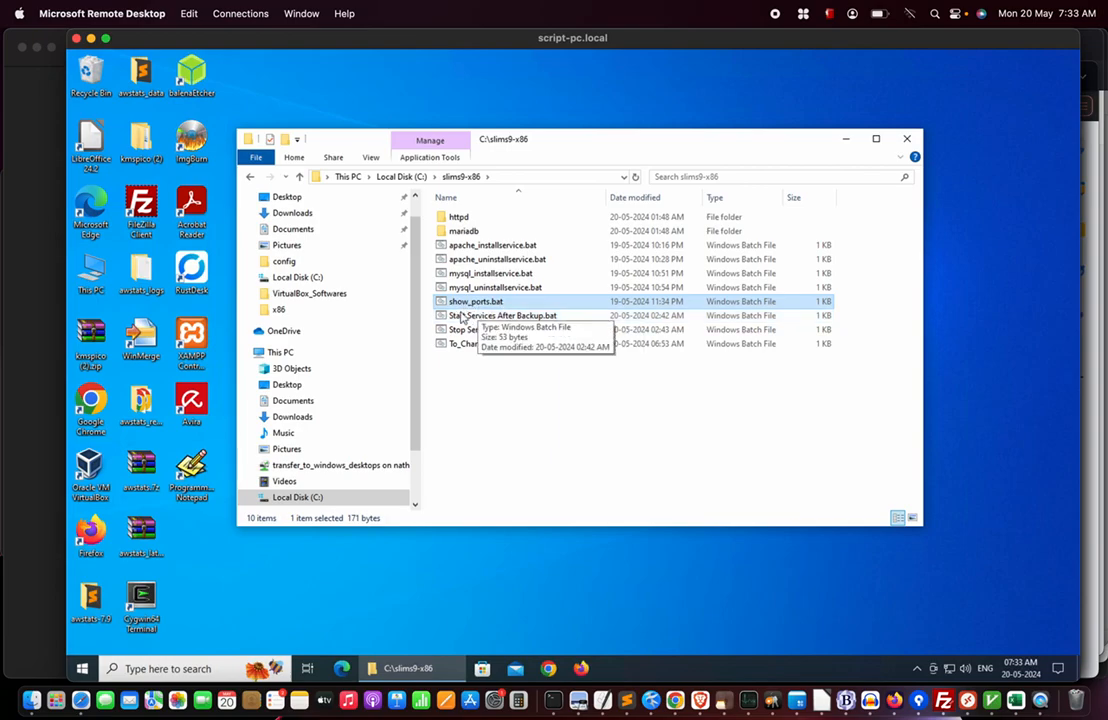
{"action": "left_click", "coordinate": [480, 246]}
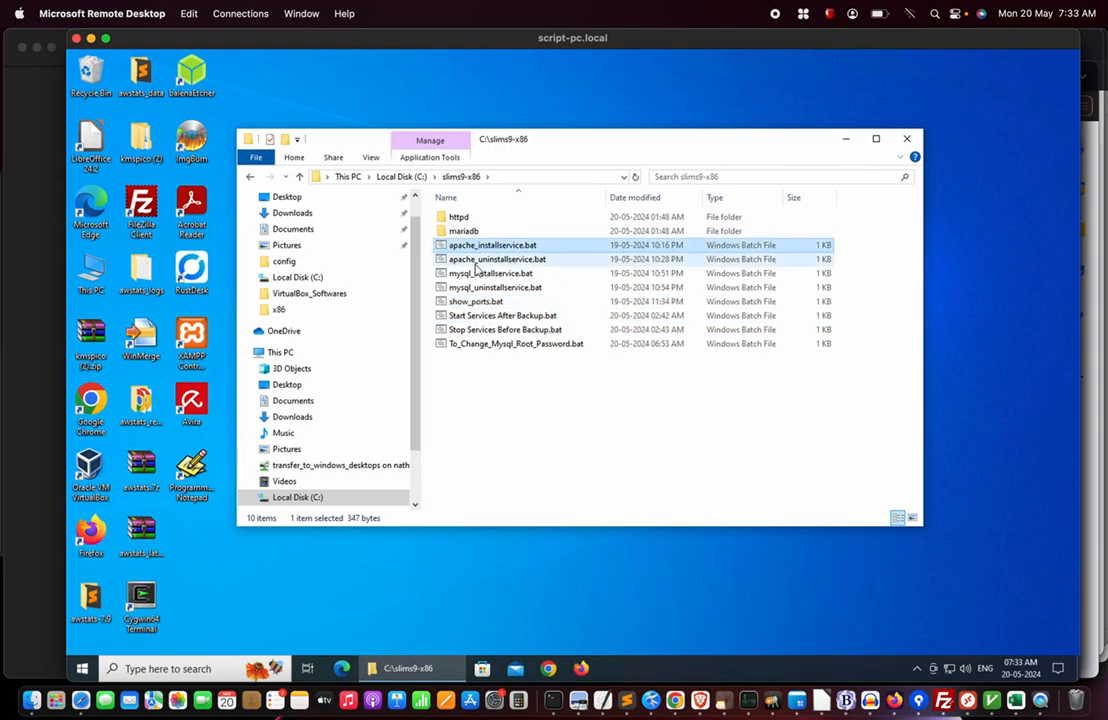
{"action": "left_click", "coordinate": [478, 273]}
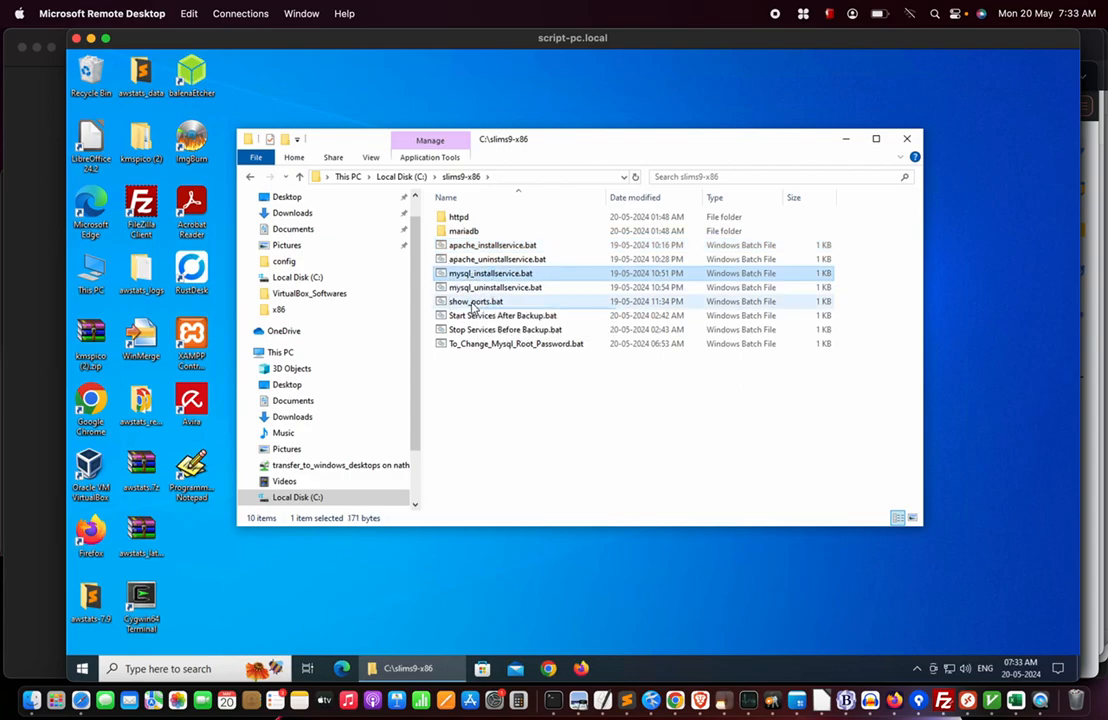
{"action": "left_click", "coordinate": [474, 306]}
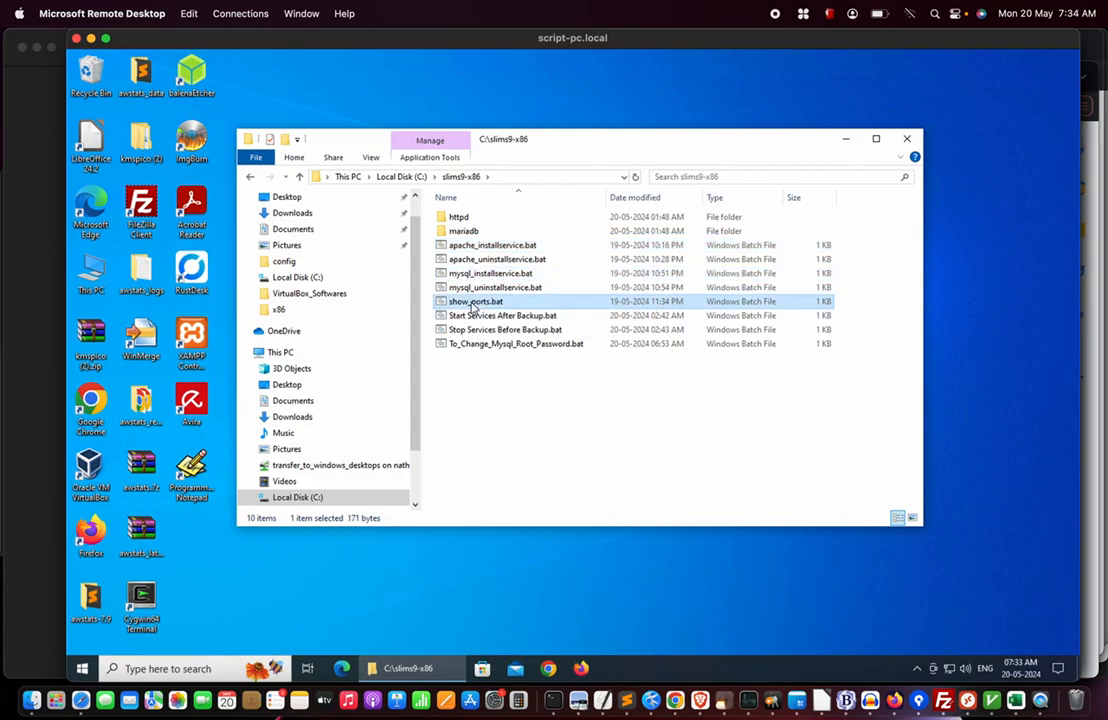
Run show_ports.bat as administrator to confirm ports 80, 443 and 3306 are free, then close it.
{"action": "right_click", "coordinate": [474, 306]}
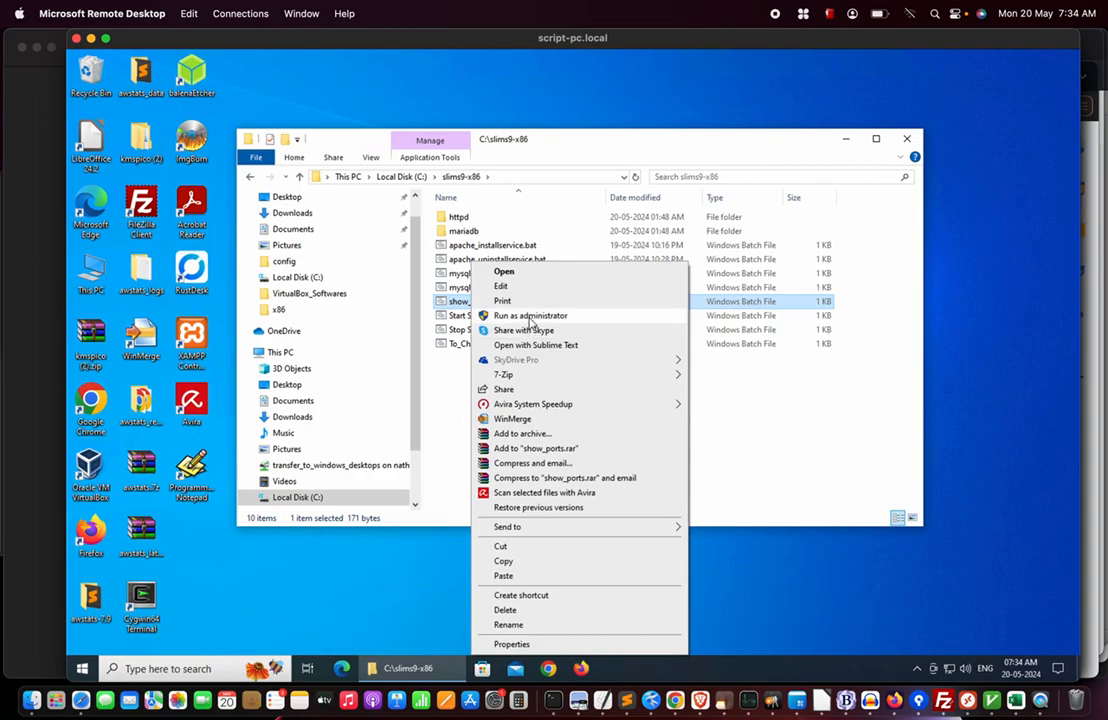
{"action": "left_click", "coordinate": [530, 316]}
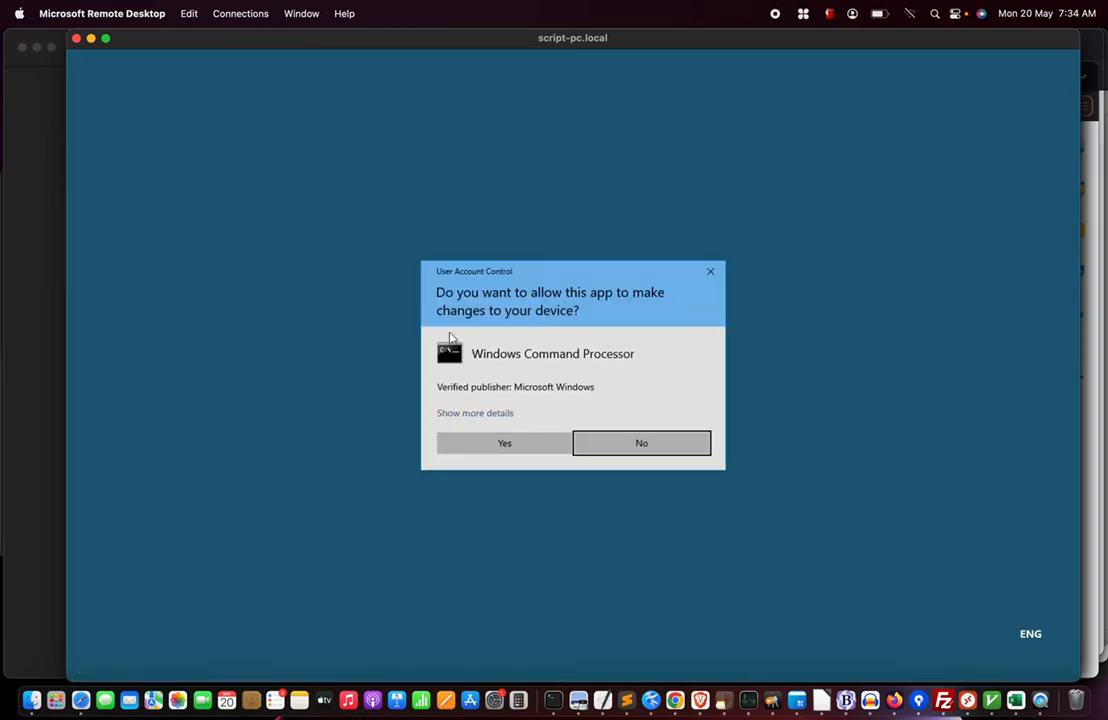
{"action": "left_click", "coordinate": [484, 446]}
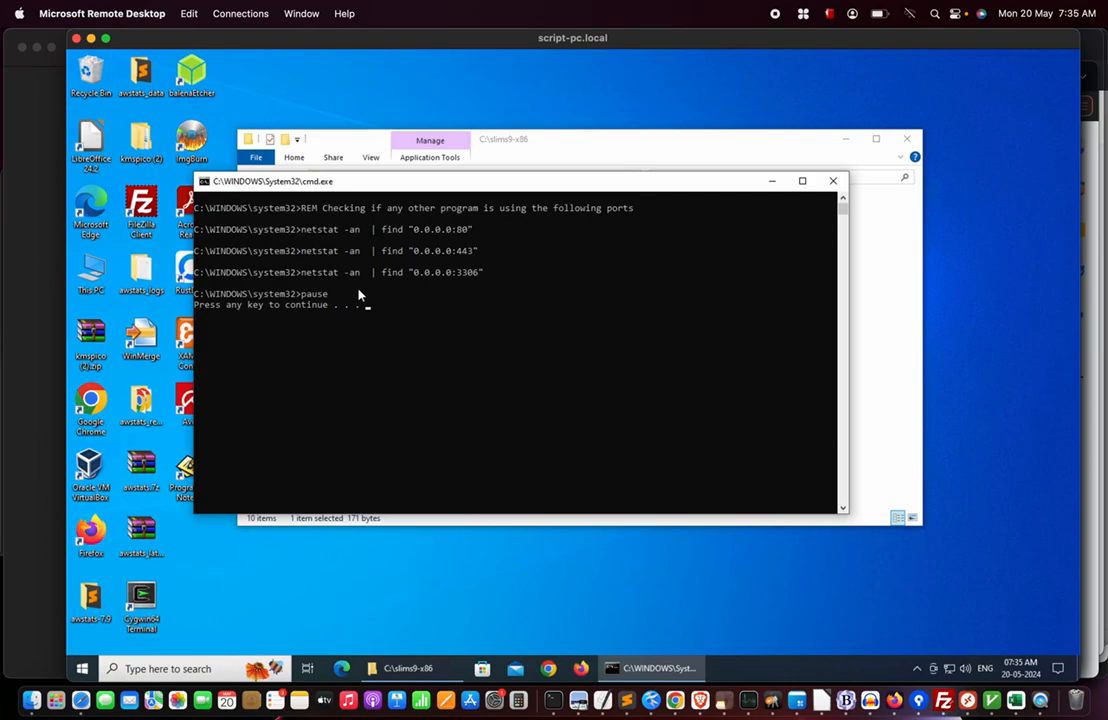
{"action": "left_click", "coordinate": [833, 181]}
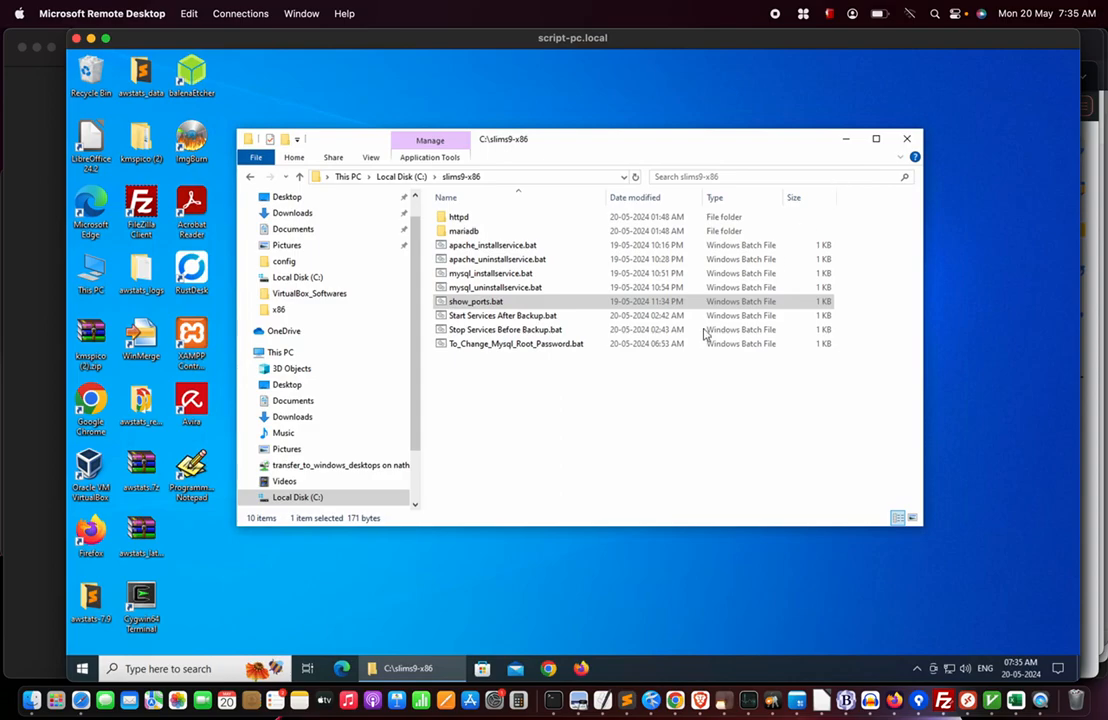
Run apache_installservice.bat as administrator to install and start Apache2.4, then close its console.
{"action": "left_click", "coordinate": [491, 305]}
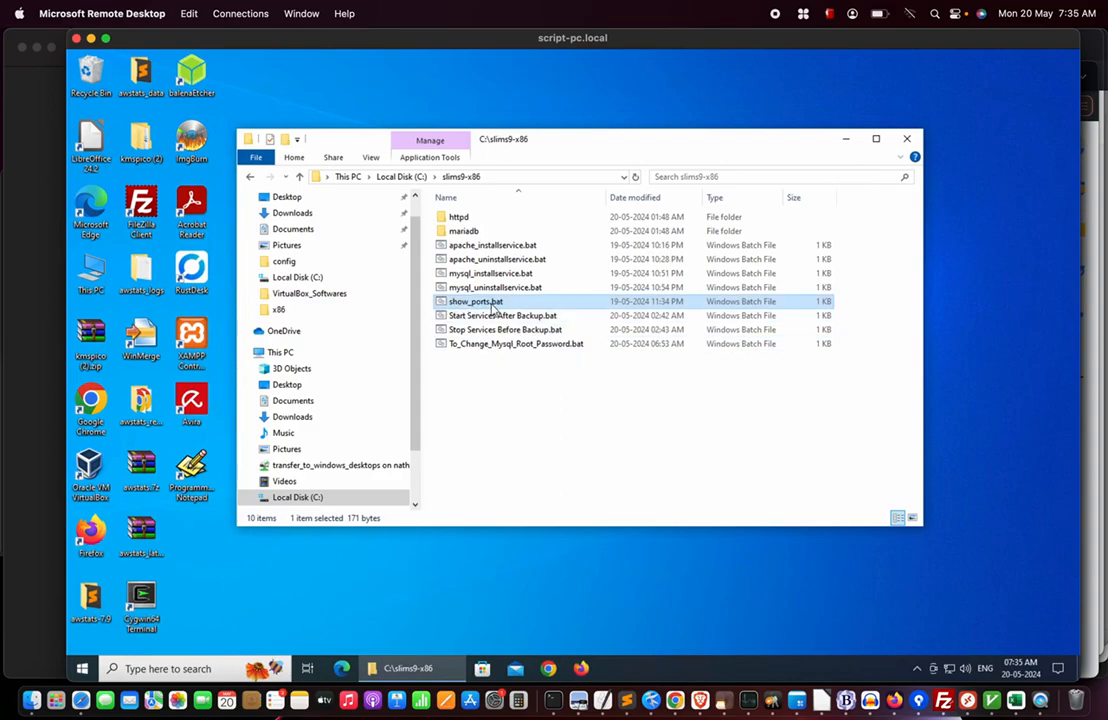
{"action": "left_click", "coordinate": [497, 248]}
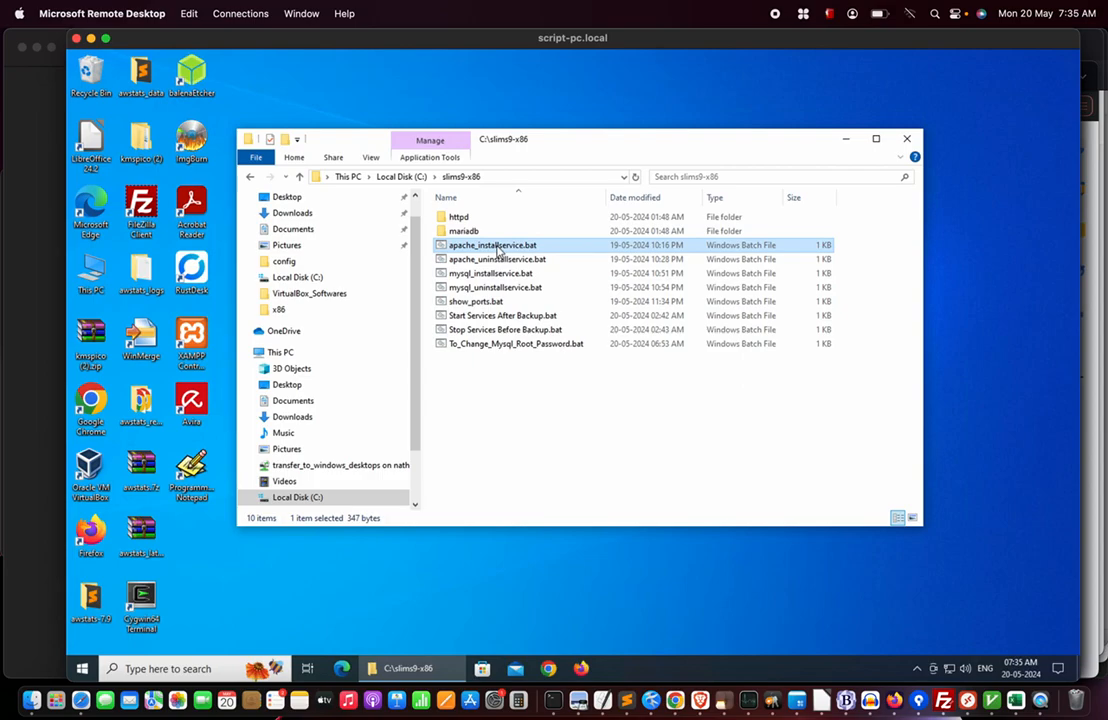
{"action": "right_click", "coordinate": [498, 250]}
{"action": "left_click", "coordinate": [543, 300]}
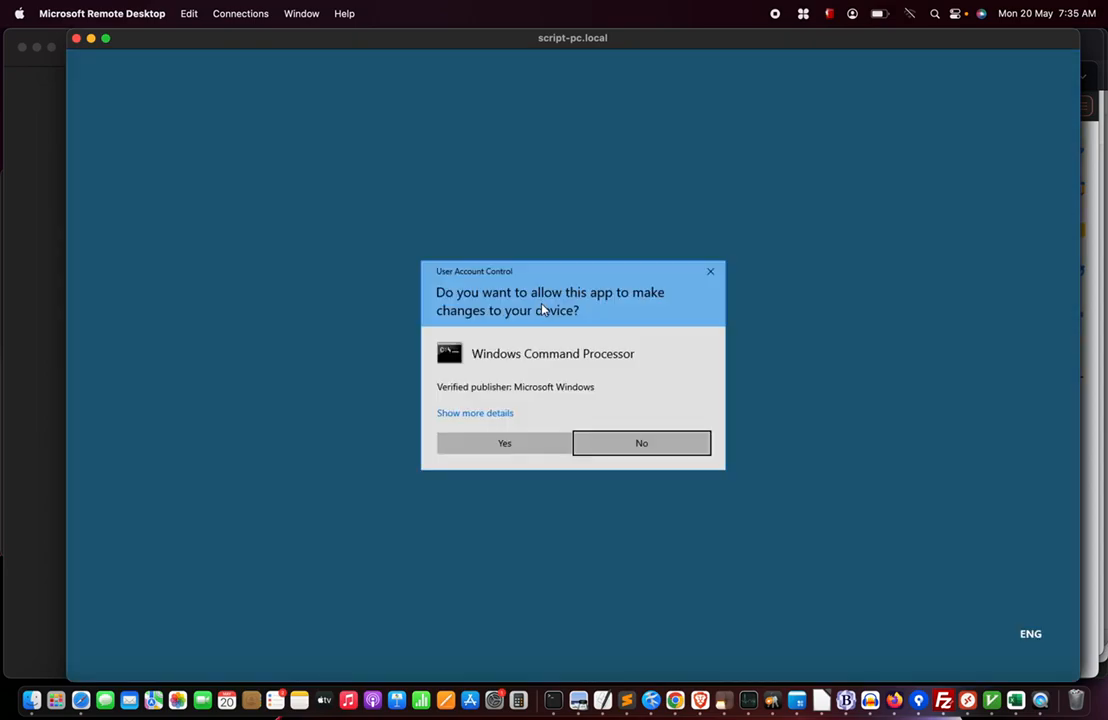
{"action": "left_click", "coordinate": [483, 445]}
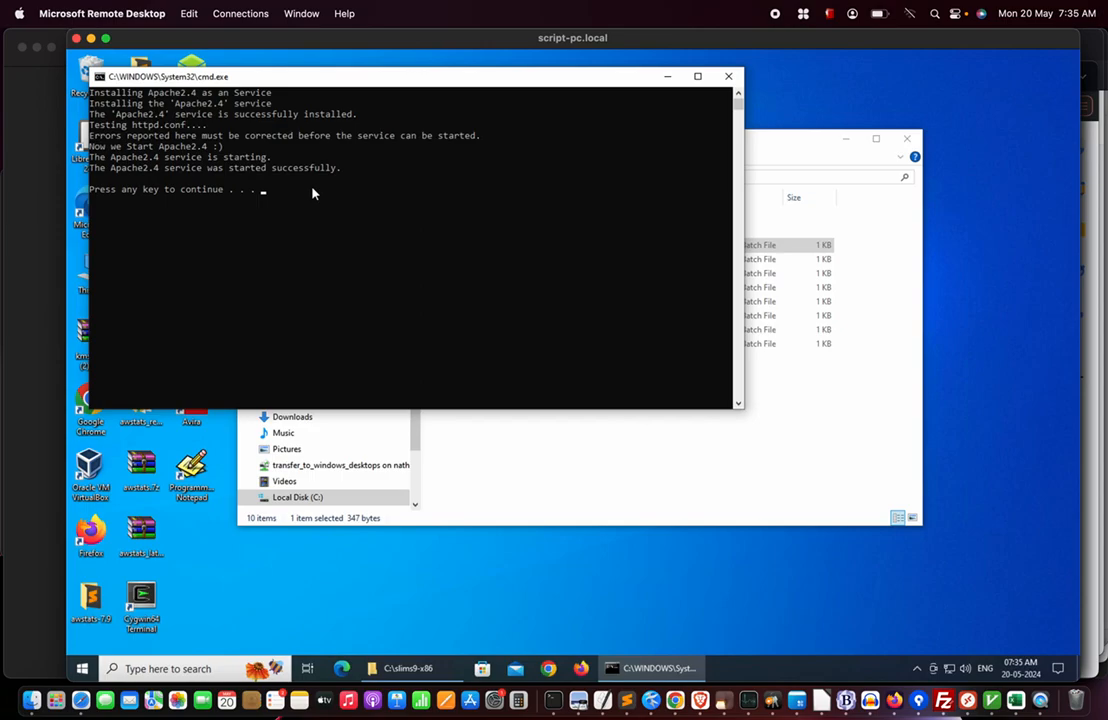
{"action": "key", "text": "Return"}
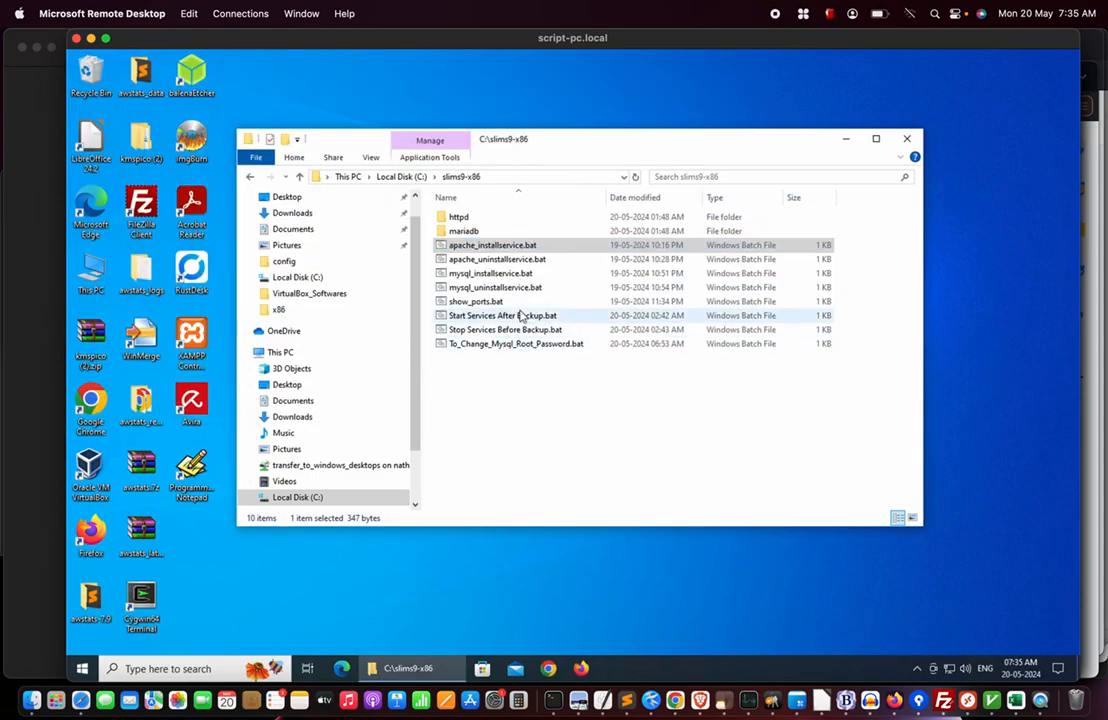
Run mysql_installservice.bat as administrator to install and start MySQL, then close its console.
{"action": "left_click", "coordinate": [490, 273]}
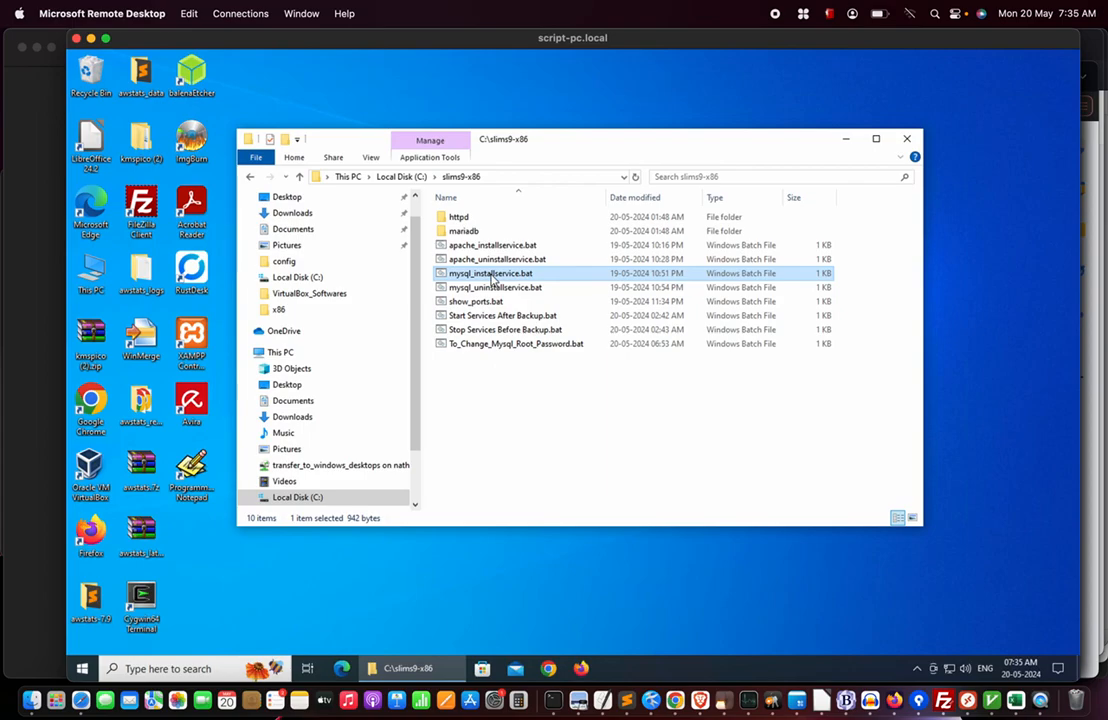
{"action": "right_click", "coordinate": [492, 278]}
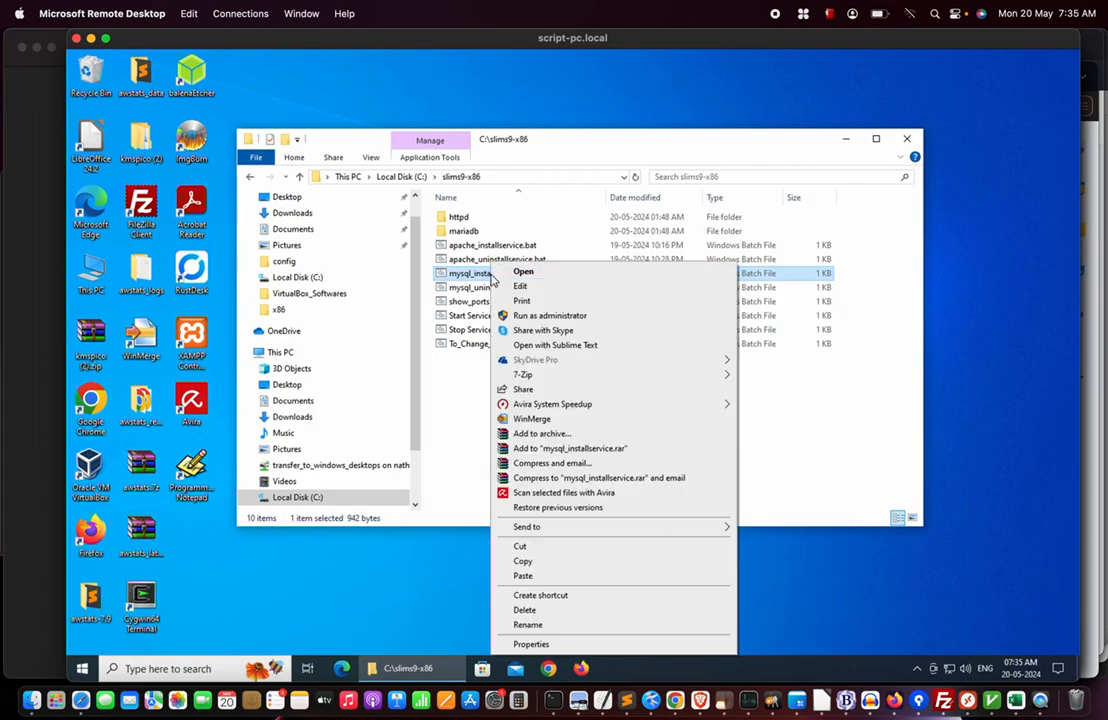
{"action": "left_click", "coordinate": [577, 315]}
{"action": "left_click", "coordinate": [472, 446]}
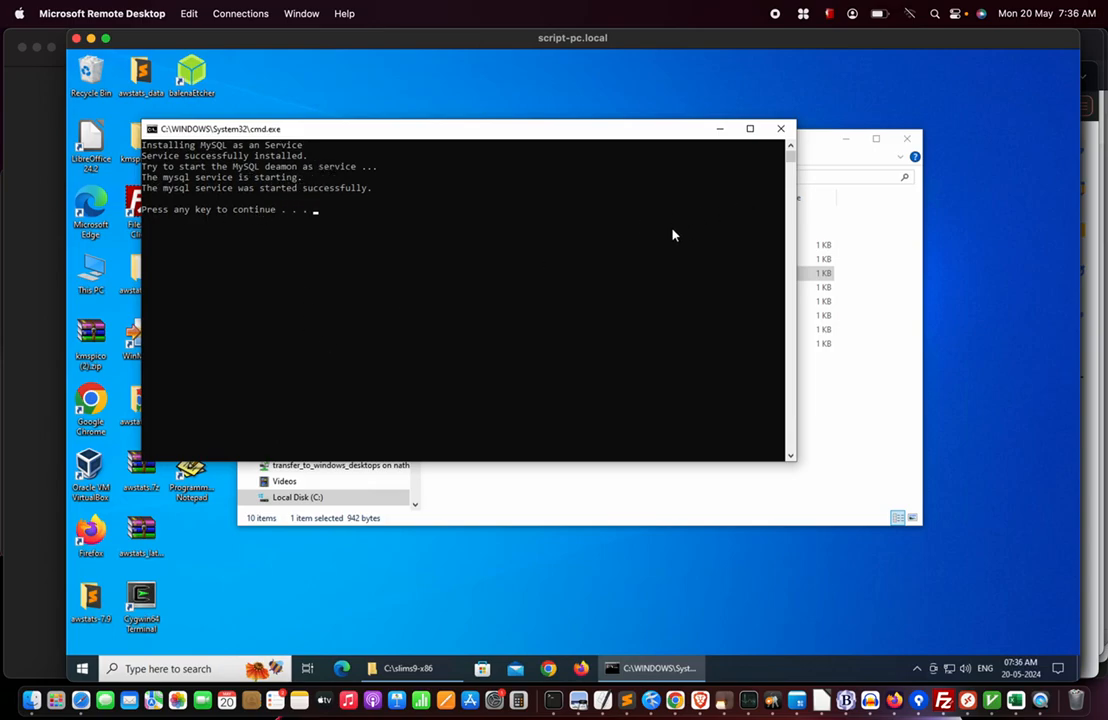
{"action": "key", "text": "Return"}
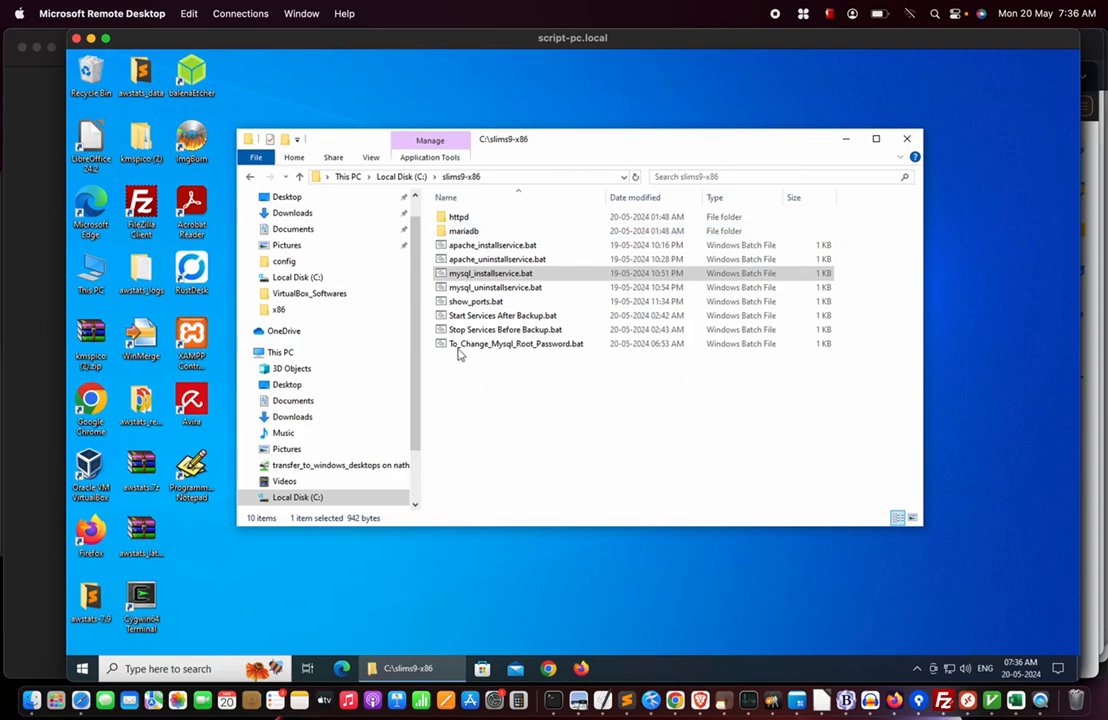
Rerun show_ports.bat as administrator to verify ports 80, 443 and 3306 are listening.
{"action": "left_click", "coordinate": [478, 303]}
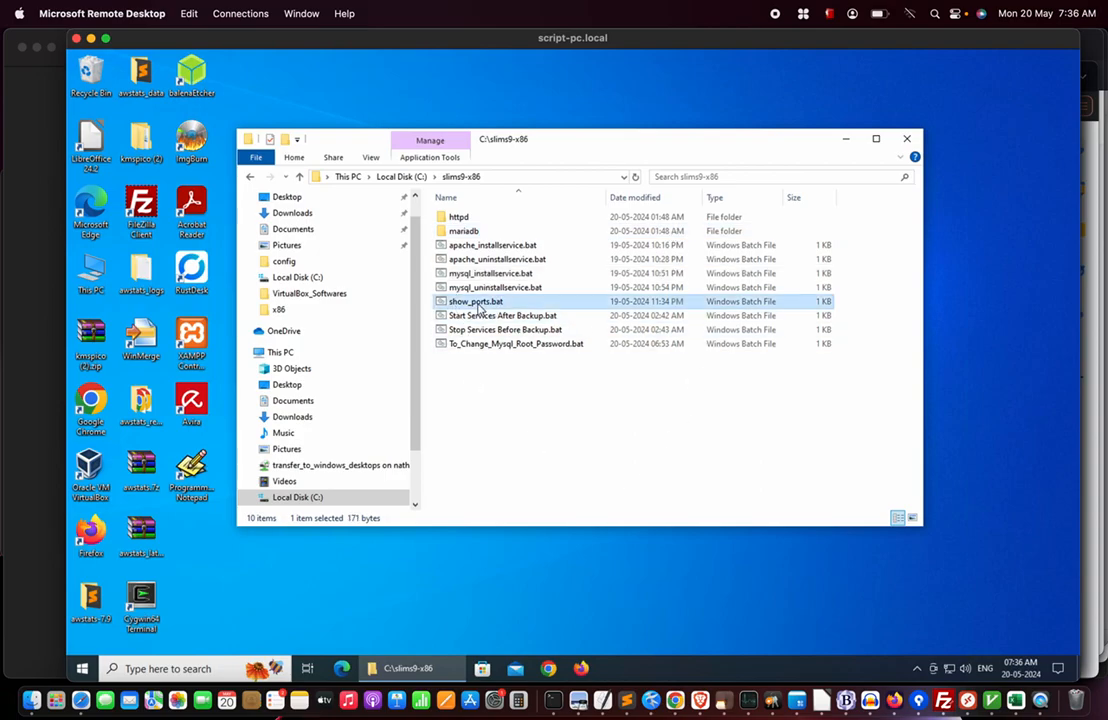
{"action": "right_click", "coordinate": [478, 305]}
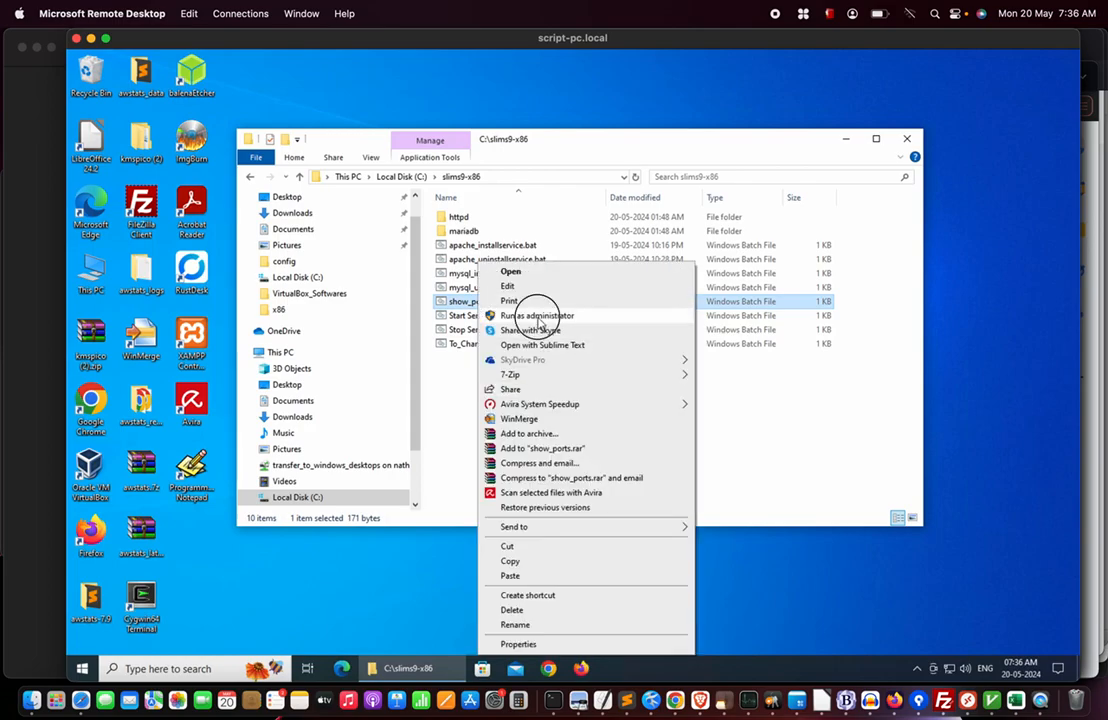
{"action": "left_click", "coordinate": [545, 315]}
{"action": "left_click", "coordinate": [470, 440]}
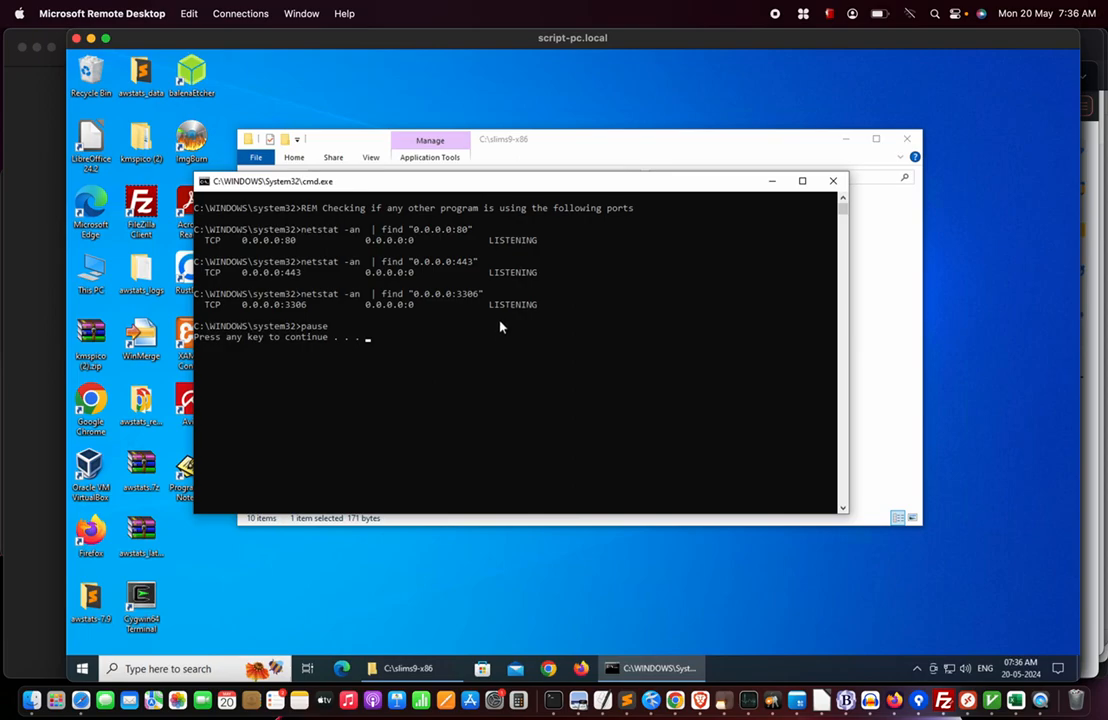
{"action": "key", "text": "Return"}
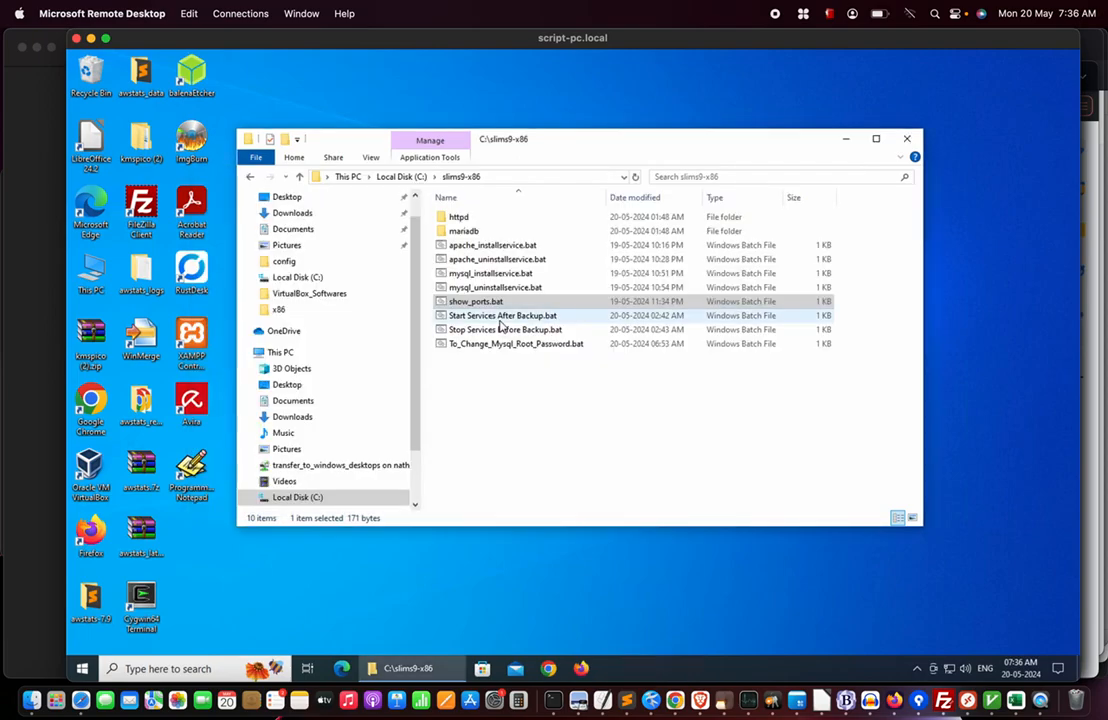
{"action": "left_click", "coordinate": [490, 246]}
Look over the backup and password batch scripts, ending on Stop Services Before Backup.bat.
{"action": "left_click", "coordinate": [488, 274]}
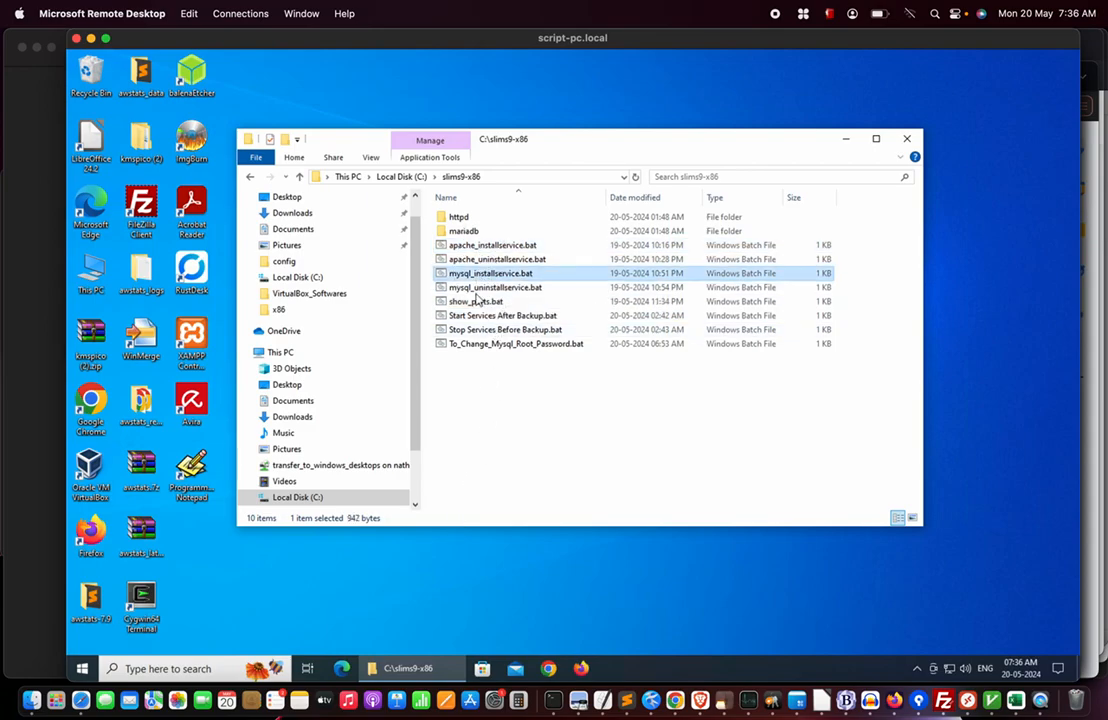
{"action": "left_click", "coordinate": [474, 303]}
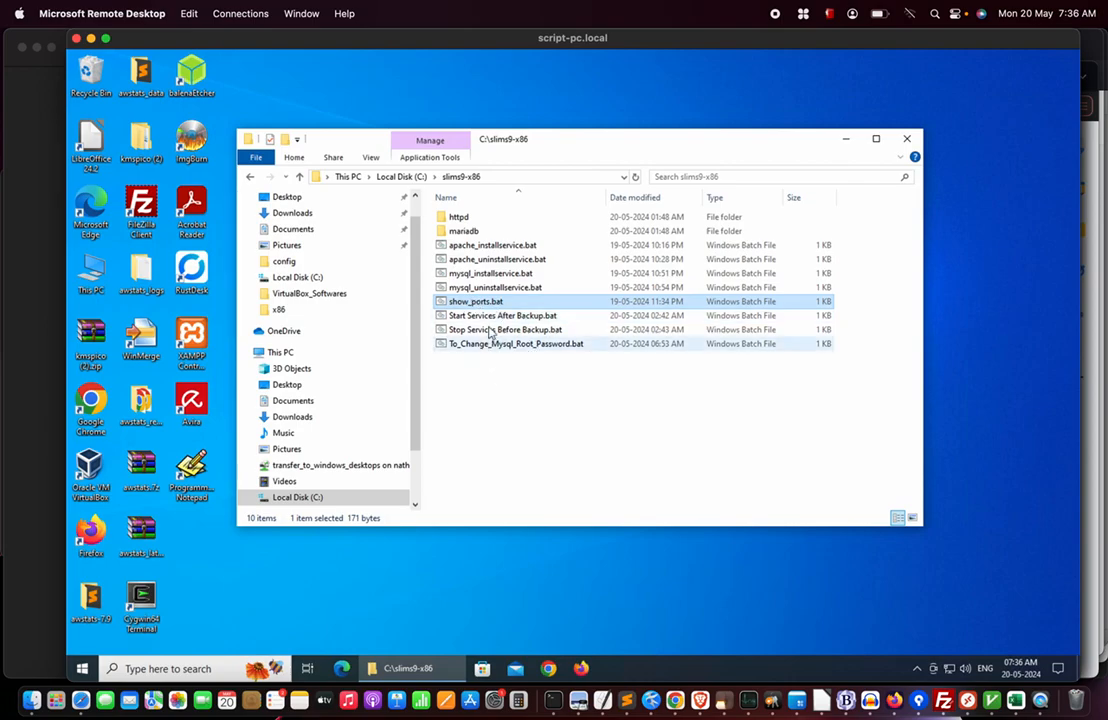
{"action": "left_click", "coordinate": [494, 316]}
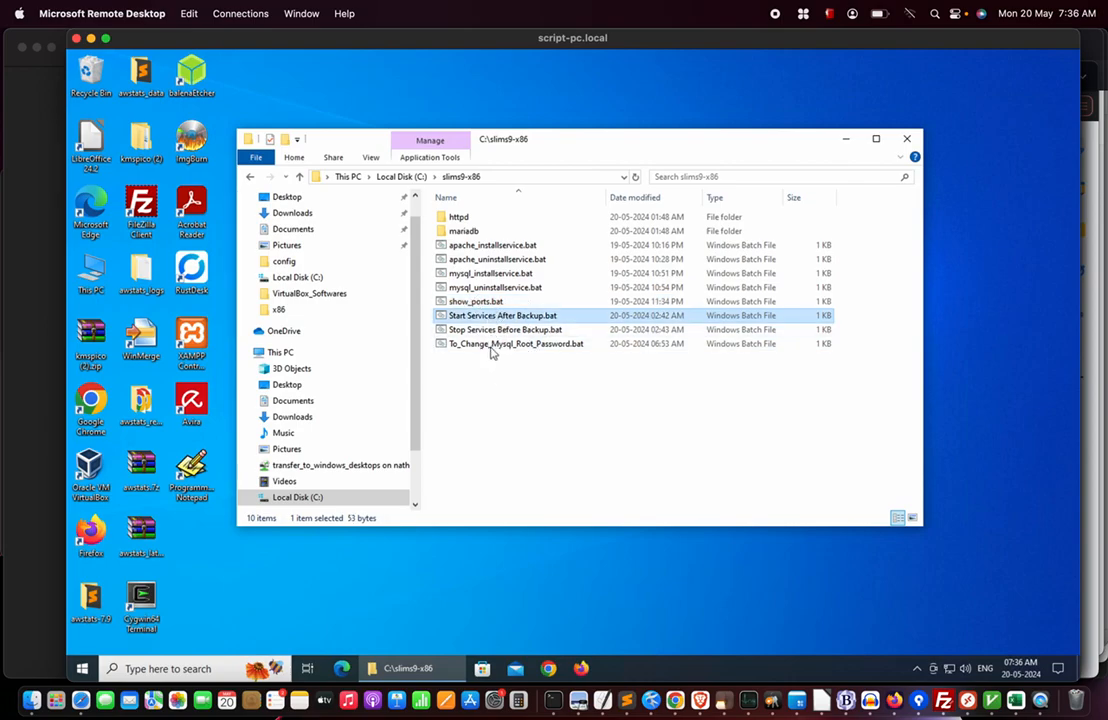
{"action": "left_click", "coordinate": [498, 329]}
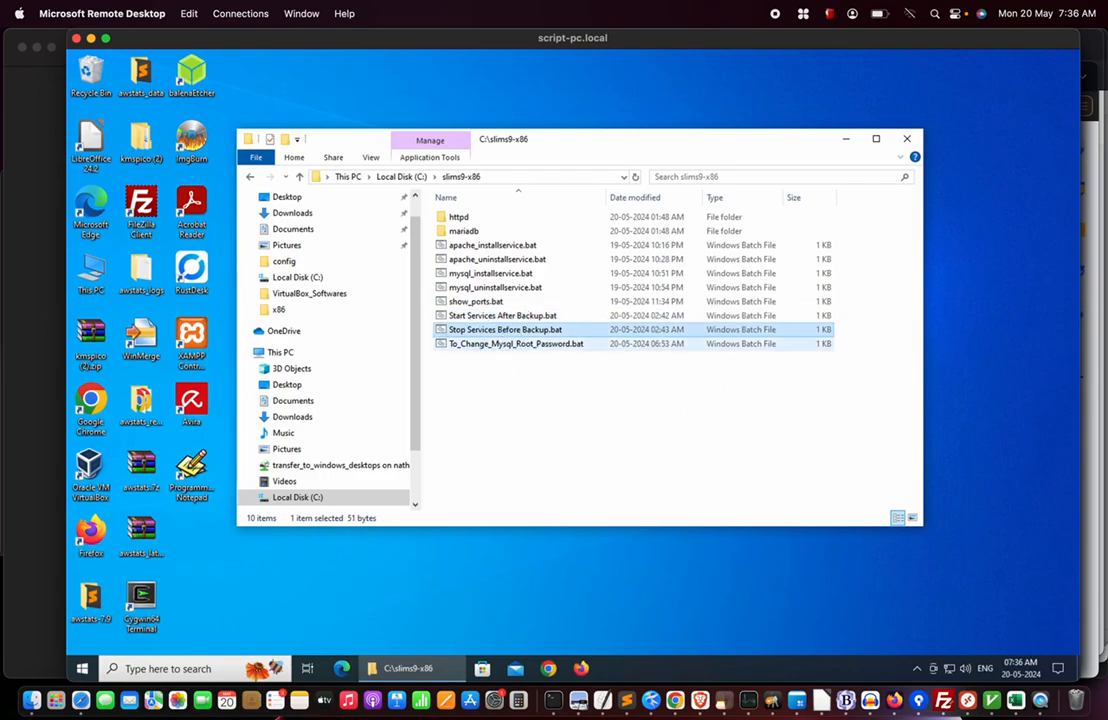
{"action": "left_click", "coordinate": [504, 346]}
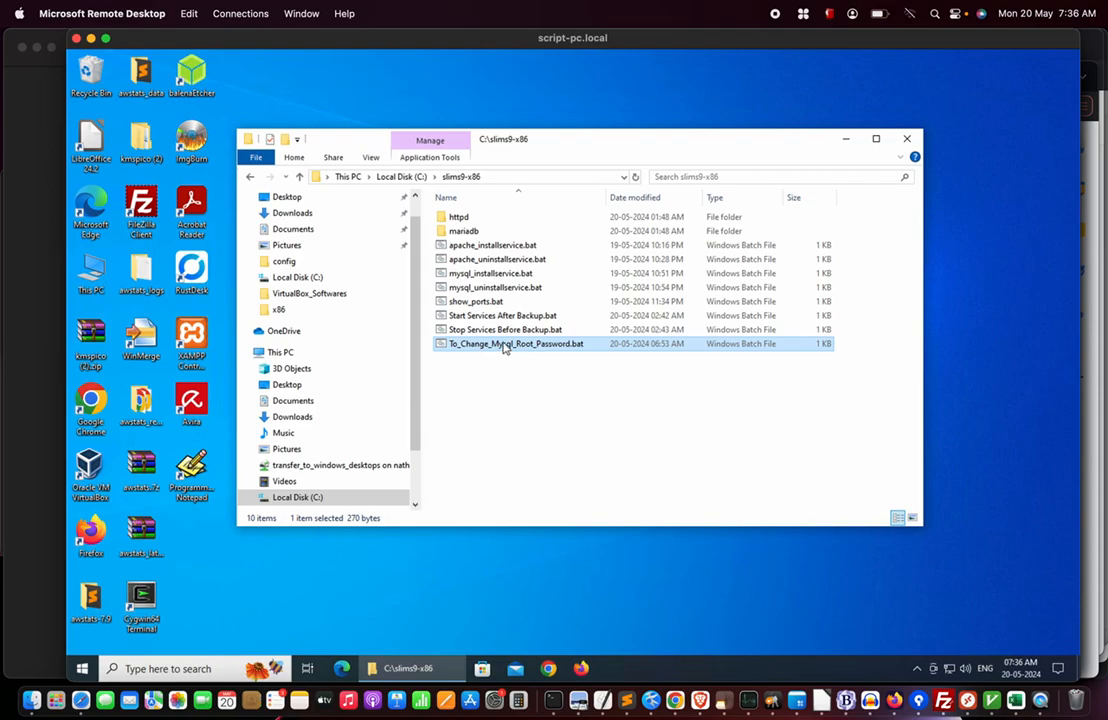
{"action": "left_click", "coordinate": [482, 317]}
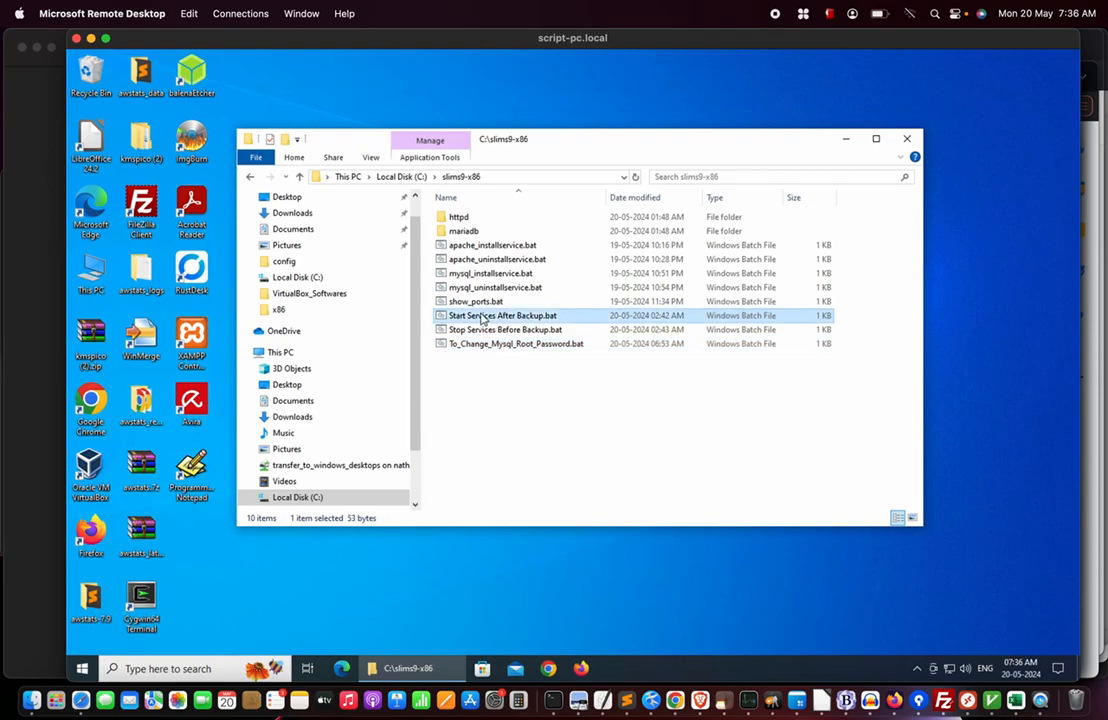
{"action": "left_click", "coordinate": [493, 333]}
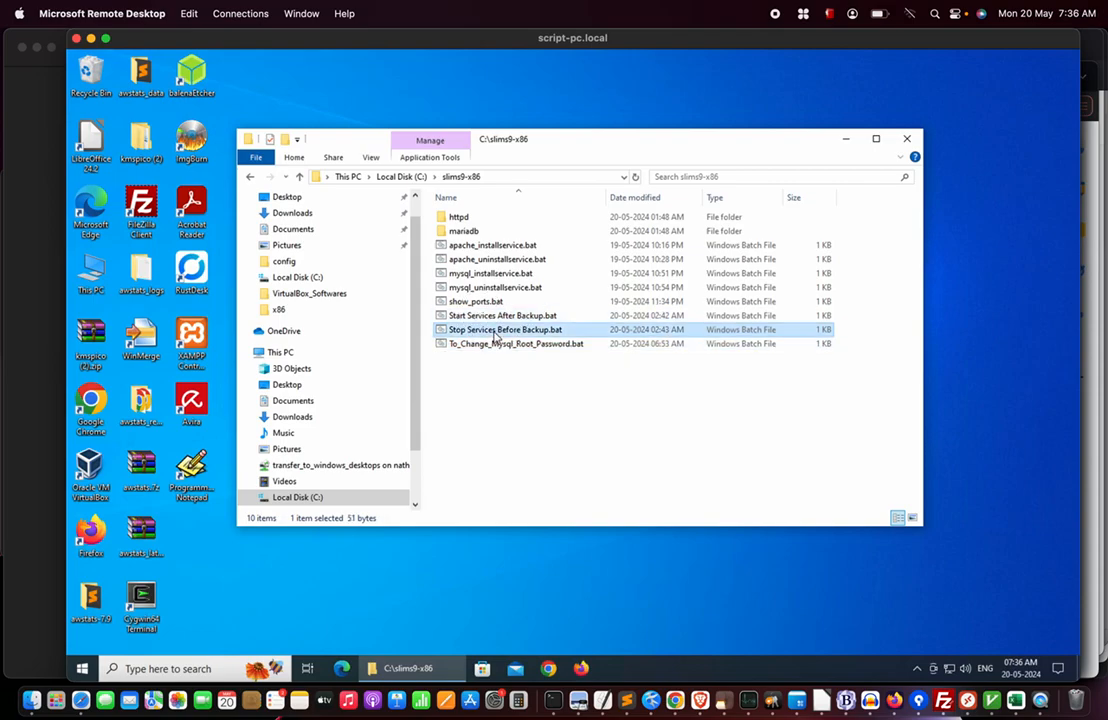
{"action": "left_click", "coordinate": [475, 387]}
{"action": "left_click", "coordinate": [481, 332]}
Go up to Local Disk (C:), reopen slims9-x86 and select Stop Services Before Backup.bat.
{"action": "left_click", "coordinate": [410, 177]}
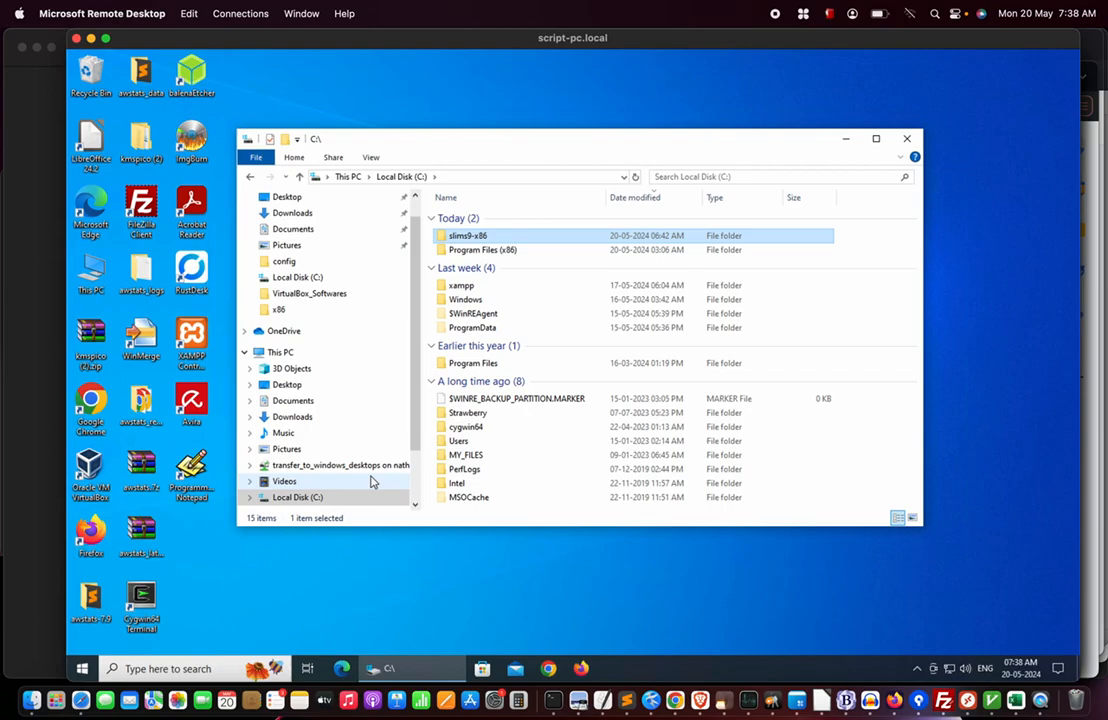
{"action": "double_click", "coordinate": [470, 238]}
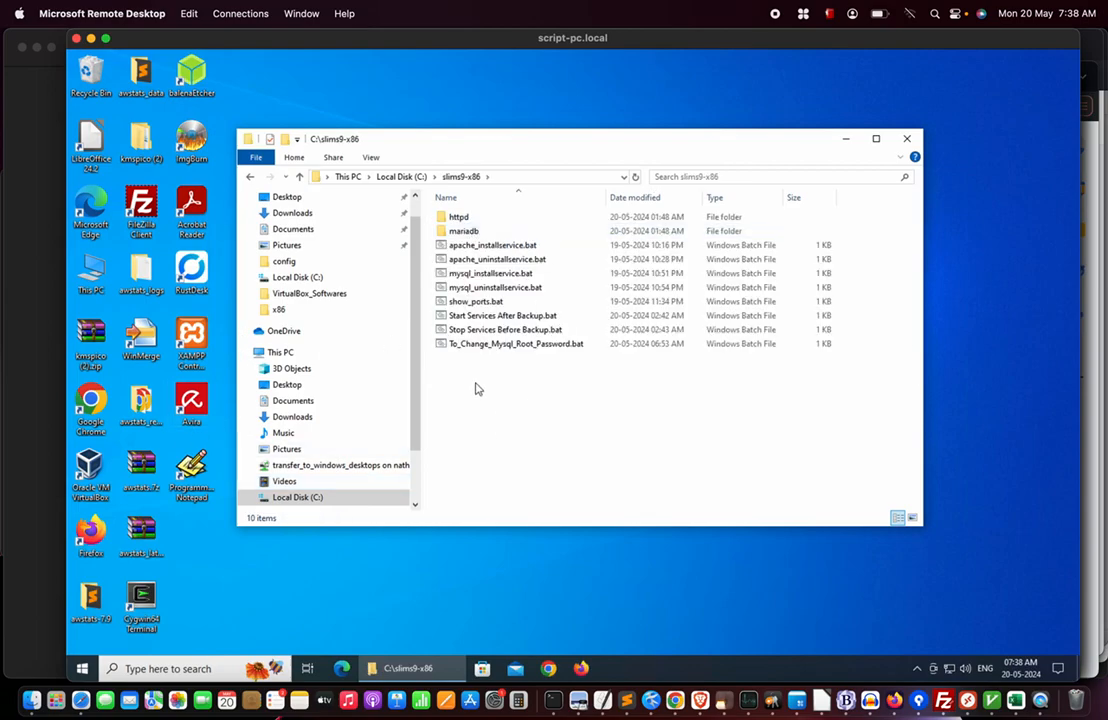
{"action": "left_click", "coordinate": [503, 334]}
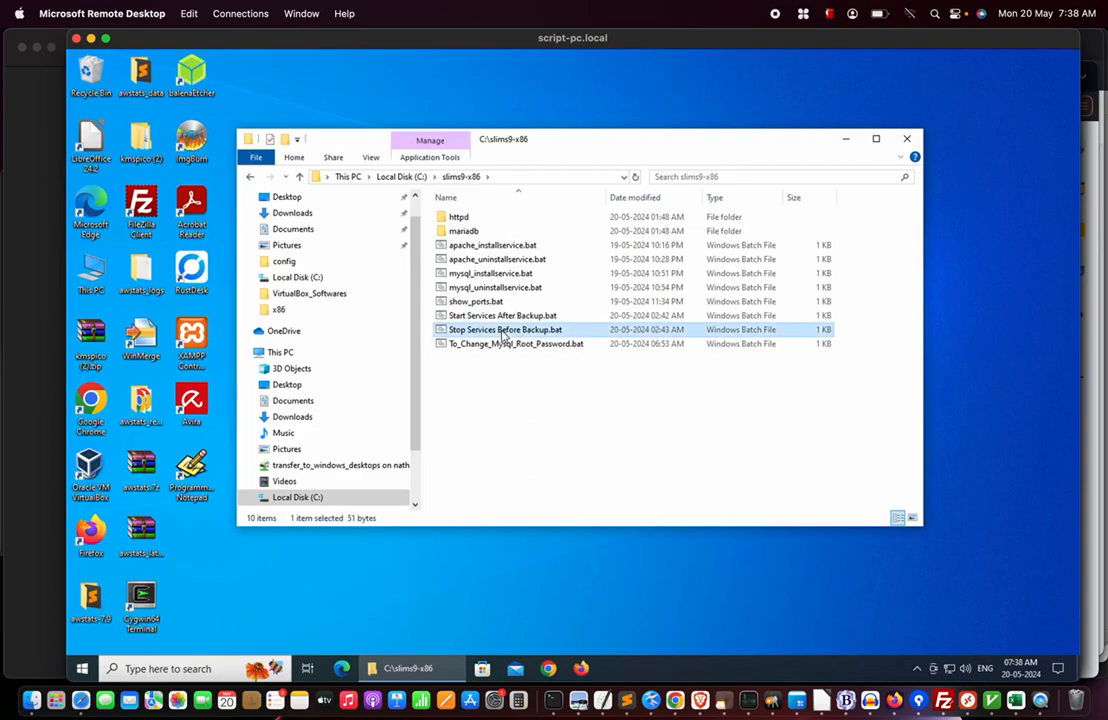
Run Stop Services Before Backup.bat as administrator to stop Apache2.4 and mysql.
{"action": "right_click", "coordinate": [505, 333]}
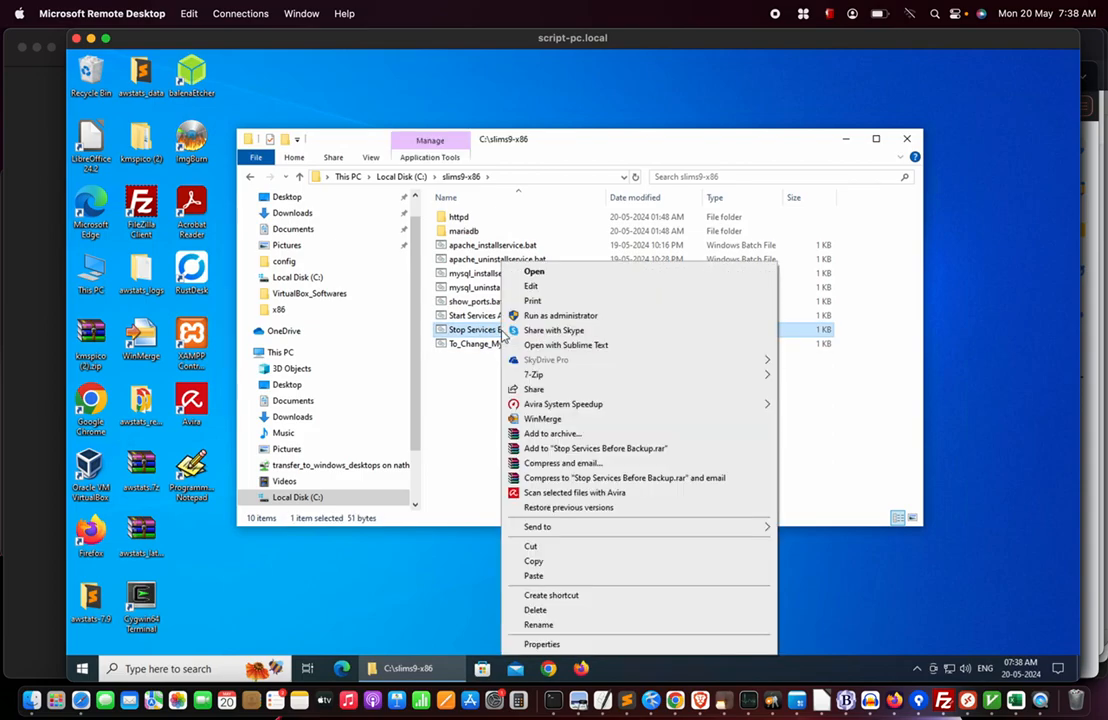
{"action": "left_click", "coordinate": [571, 318]}
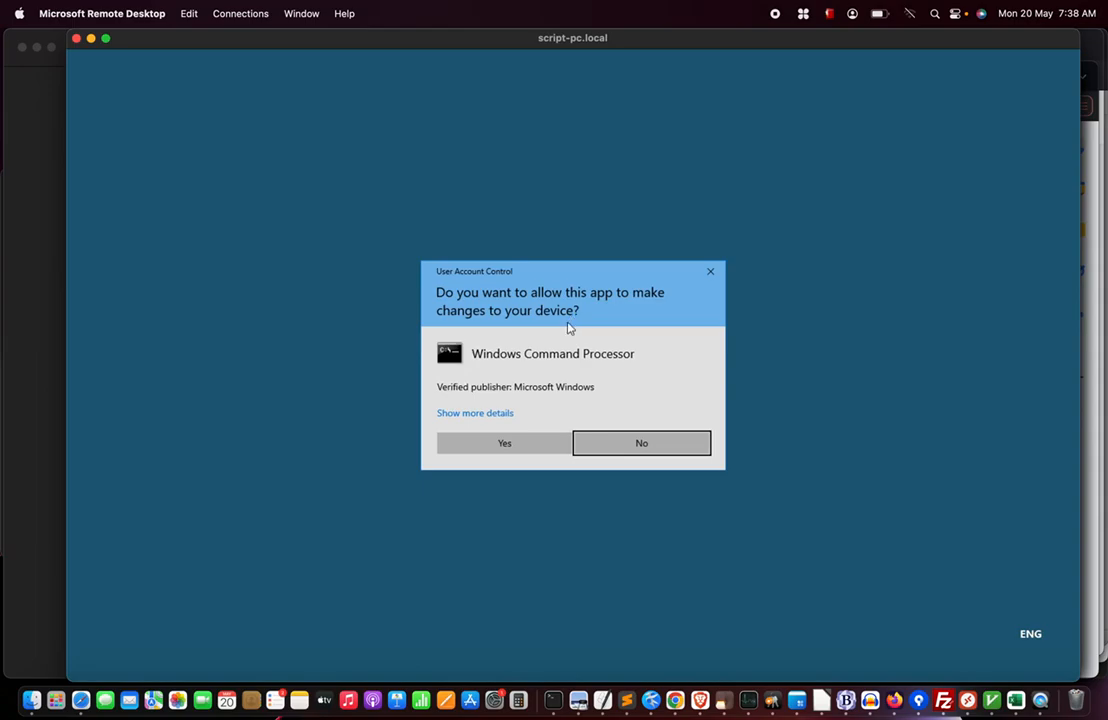
{"action": "left_click", "coordinate": [481, 447]}
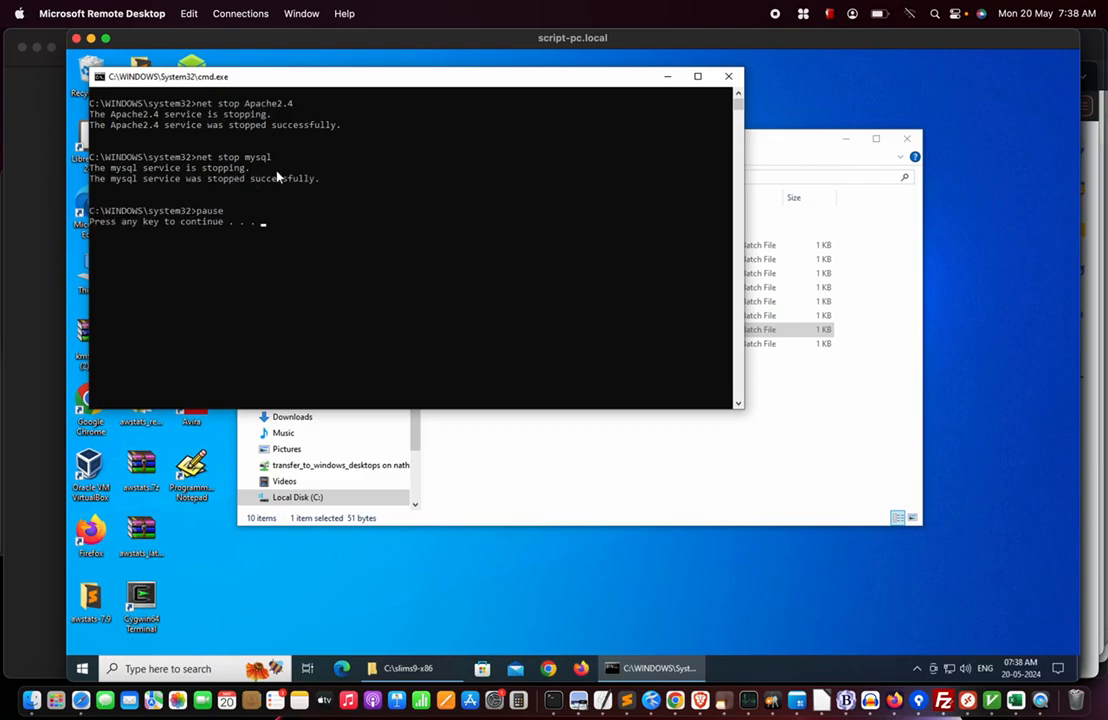
{"action": "key", "text": "Return"}
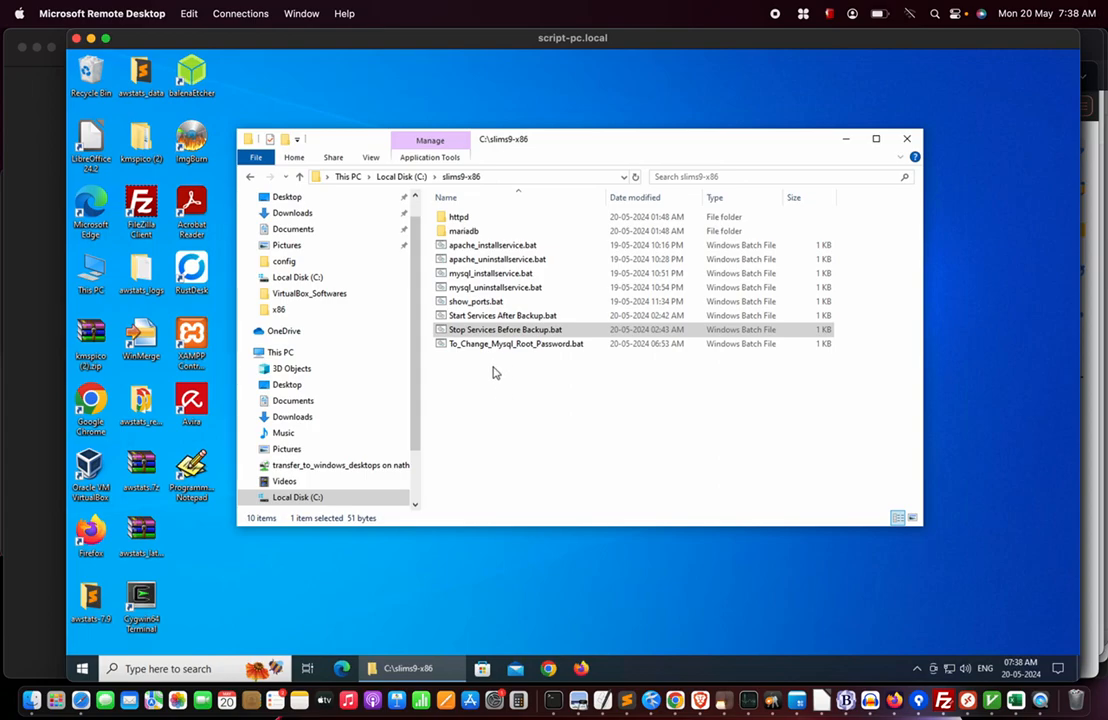
{"action": "left_click", "coordinate": [512, 315]}
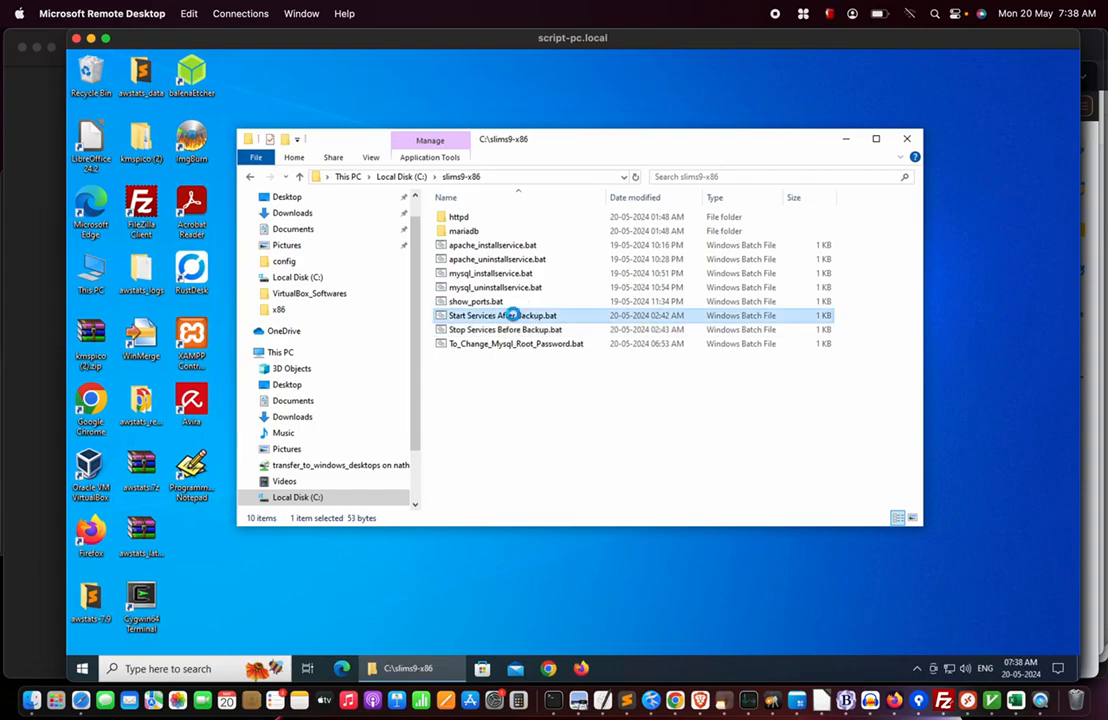
Run Start Services After Backup.bat as administrator to restart Apache2.4 and mysql, then close its console.
{"action": "right_click", "coordinate": [512, 315]}
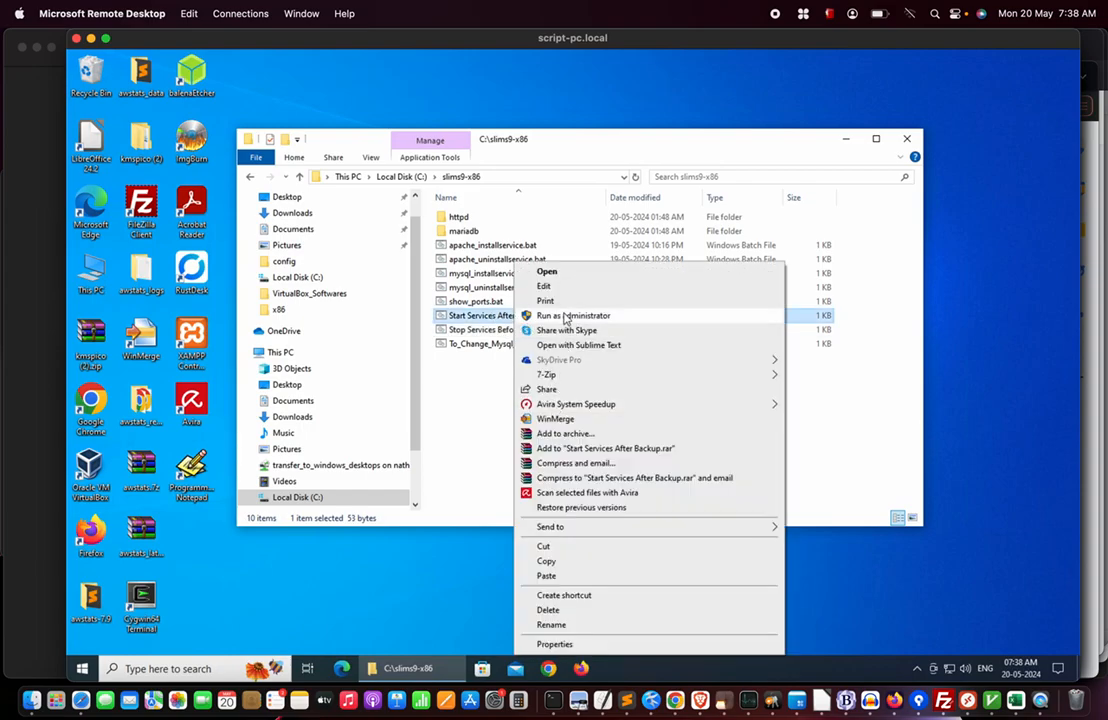
{"action": "left_click", "coordinate": [566, 316]}
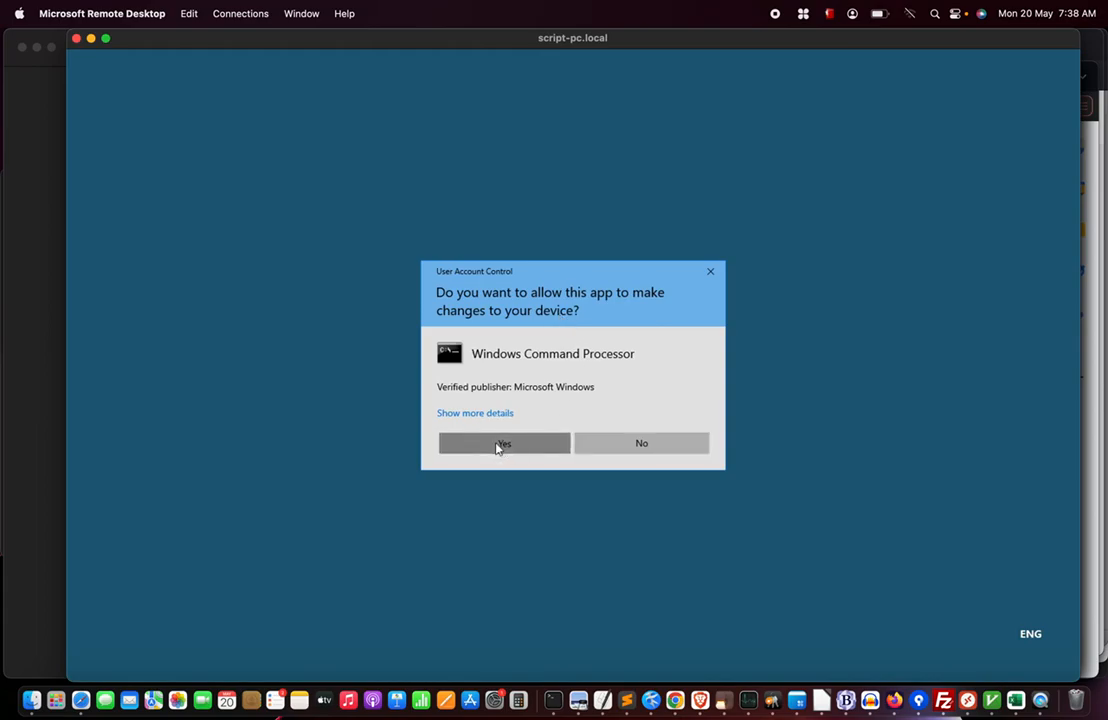
{"action": "left_click", "coordinate": [502, 443]}
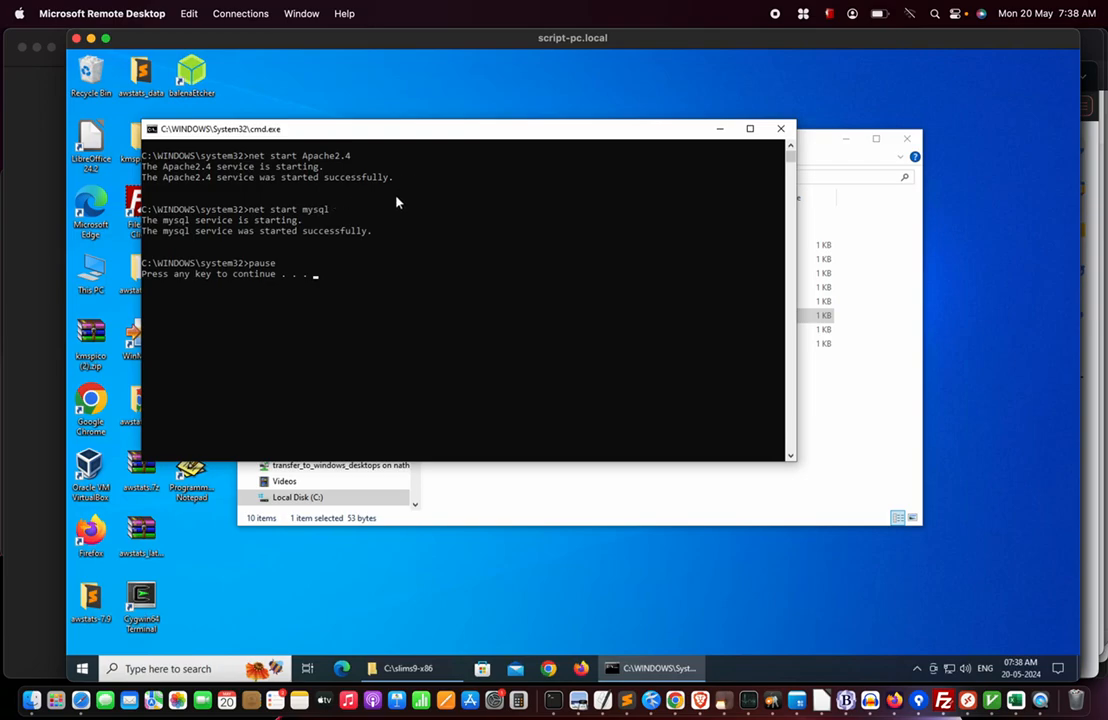
{"action": "left_click", "coordinate": [781, 128]}
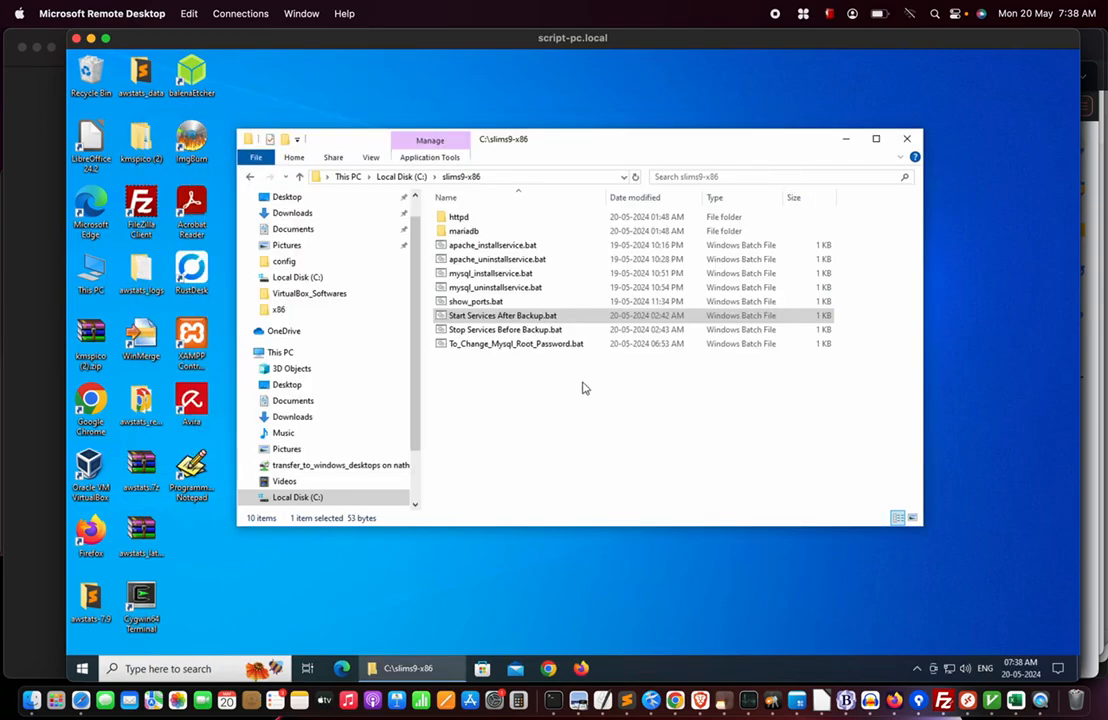
{"action": "left_click", "coordinate": [472, 301]}
Run show_ports.bat as administrator, confirm ports 80, 443 and 3306 are listening, then close the output.
{"action": "right_click", "coordinate": [479, 303]}
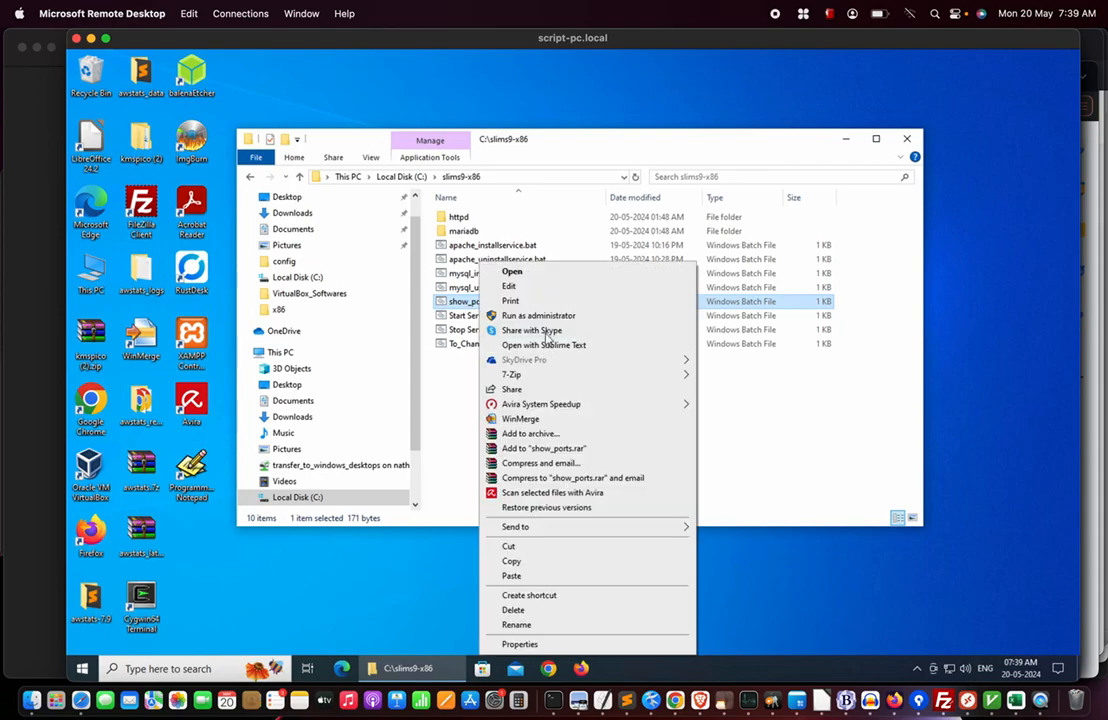
{"action": "left_click", "coordinate": [540, 316]}
{"action": "left_click", "coordinate": [501, 447]}
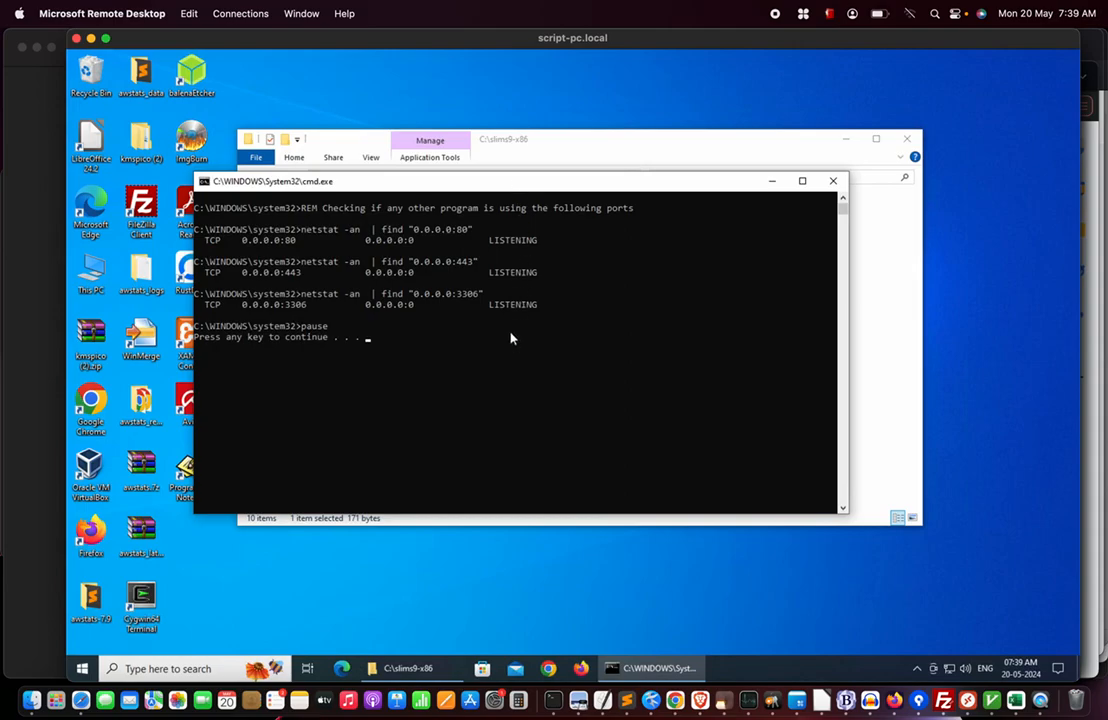
{"action": "left_click", "coordinate": [833, 181]}
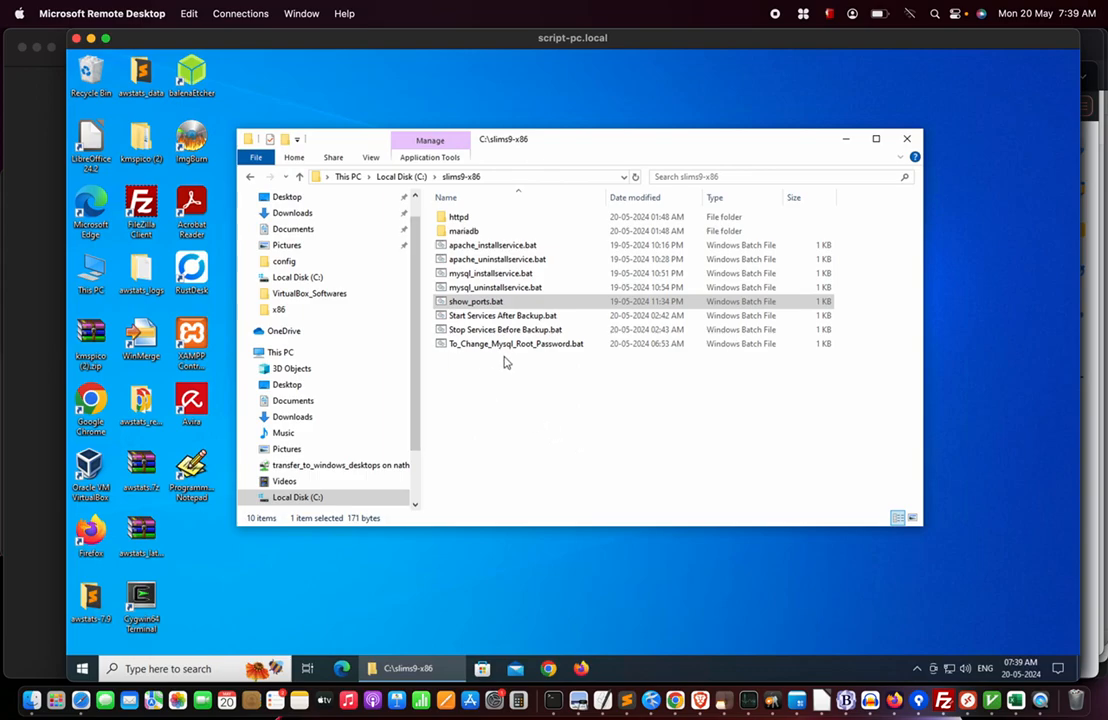
{"action": "left_click", "coordinate": [547, 347]}
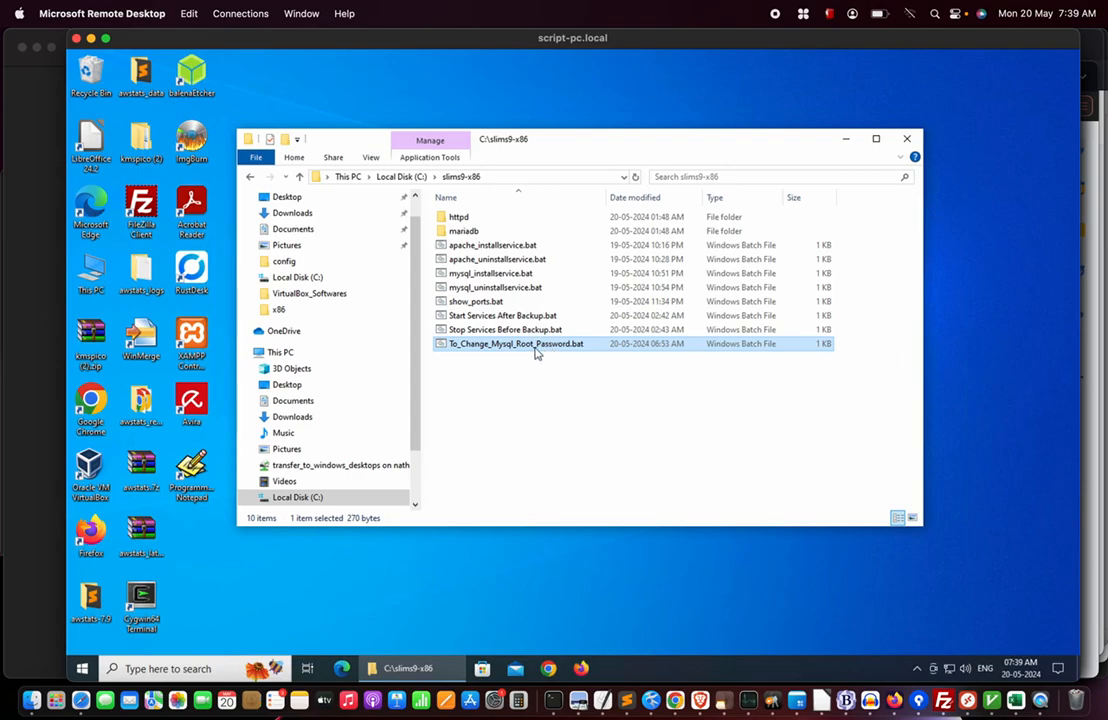
{"action": "right_click", "coordinate": [537, 347]}
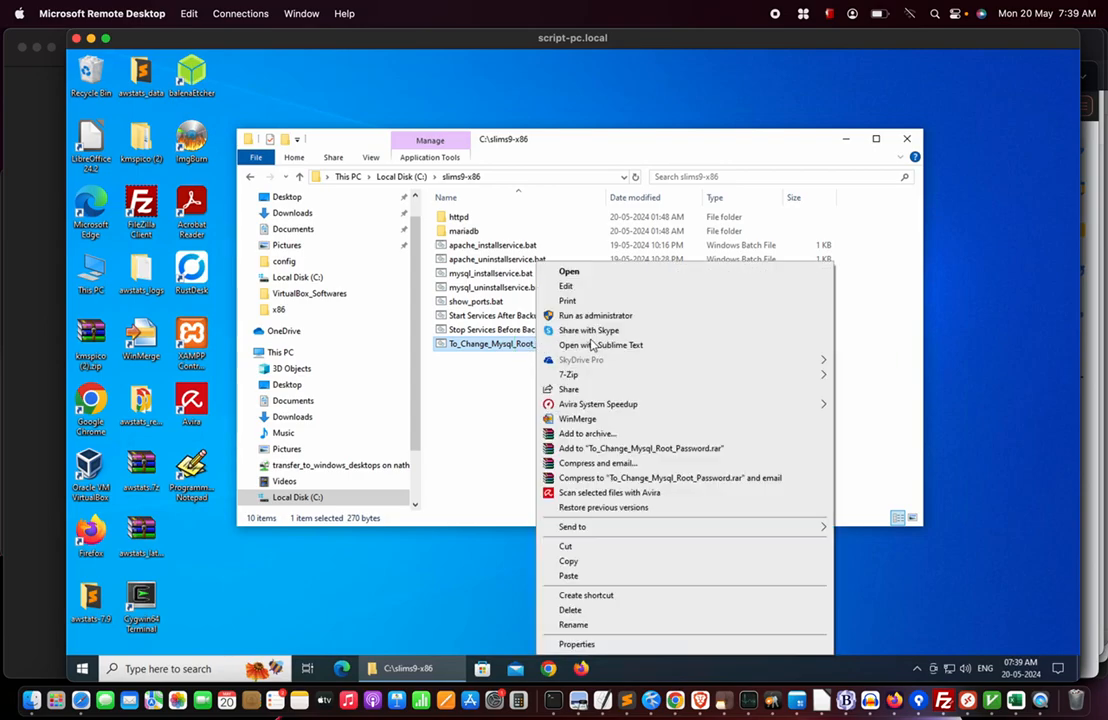
{"action": "left_click", "coordinate": [584, 287]}
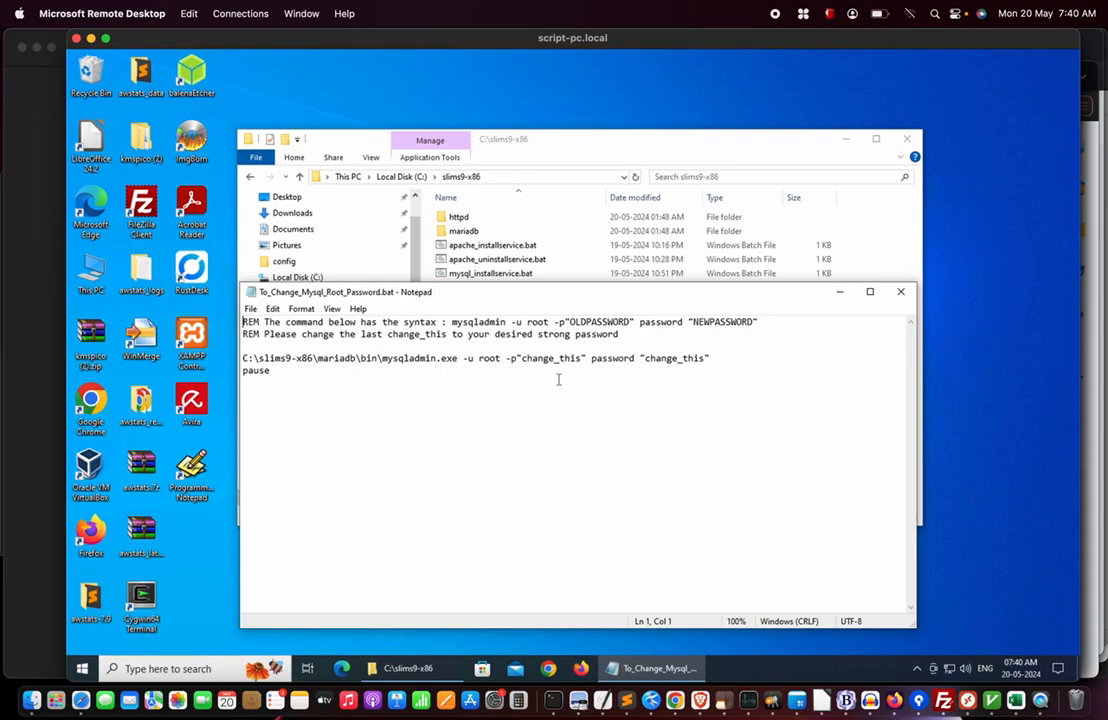
{"action": "double_click", "coordinate": [674, 360]}
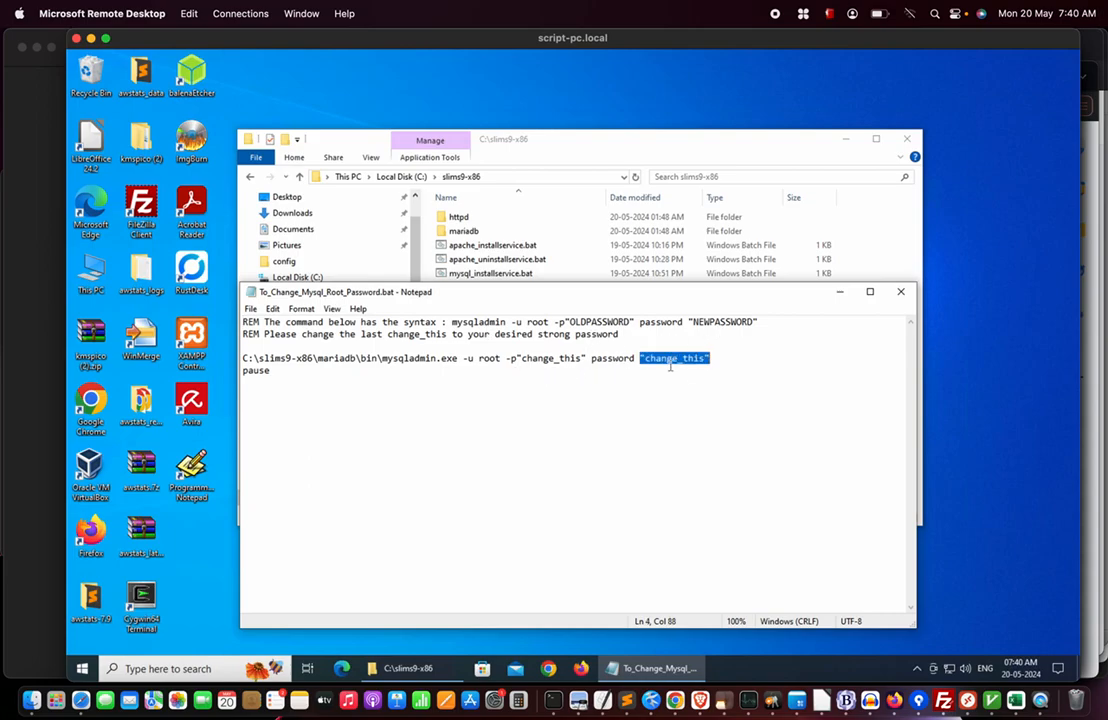
{"action": "left_click", "coordinate": [673, 362]}
{"action": "left_click_drag", "start_coordinate": [646, 358], "coordinate": [708, 358]}
{"action": "left_click", "coordinate": [663, 358]}
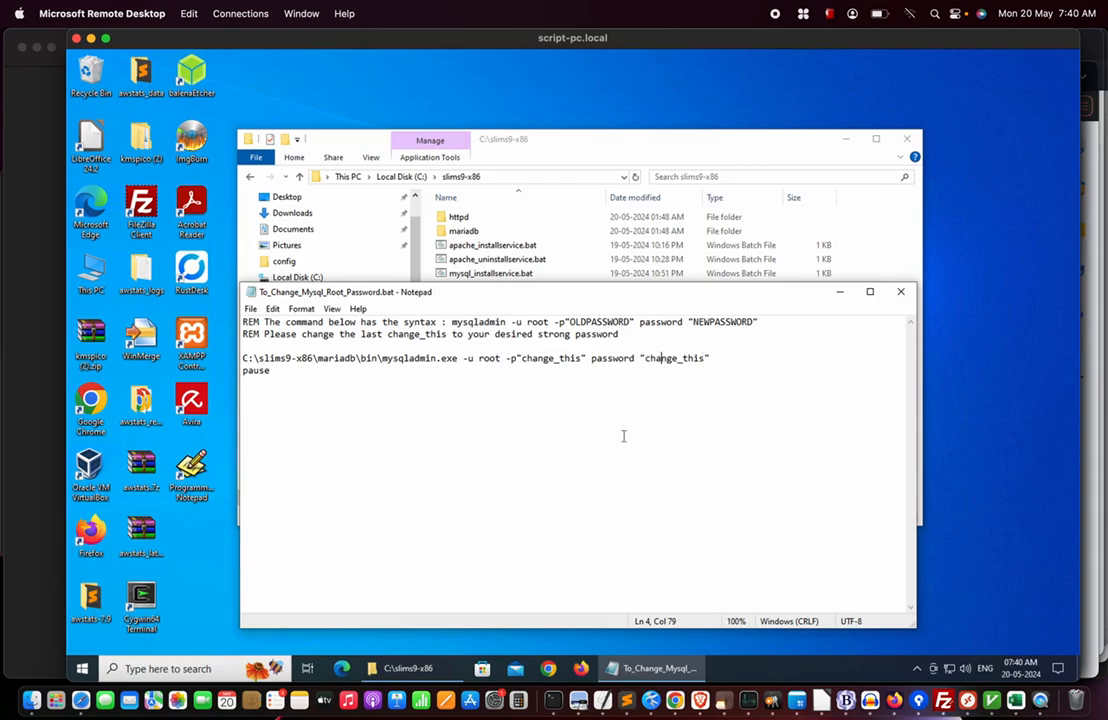
{"action": "left_click", "coordinate": [899, 293]}
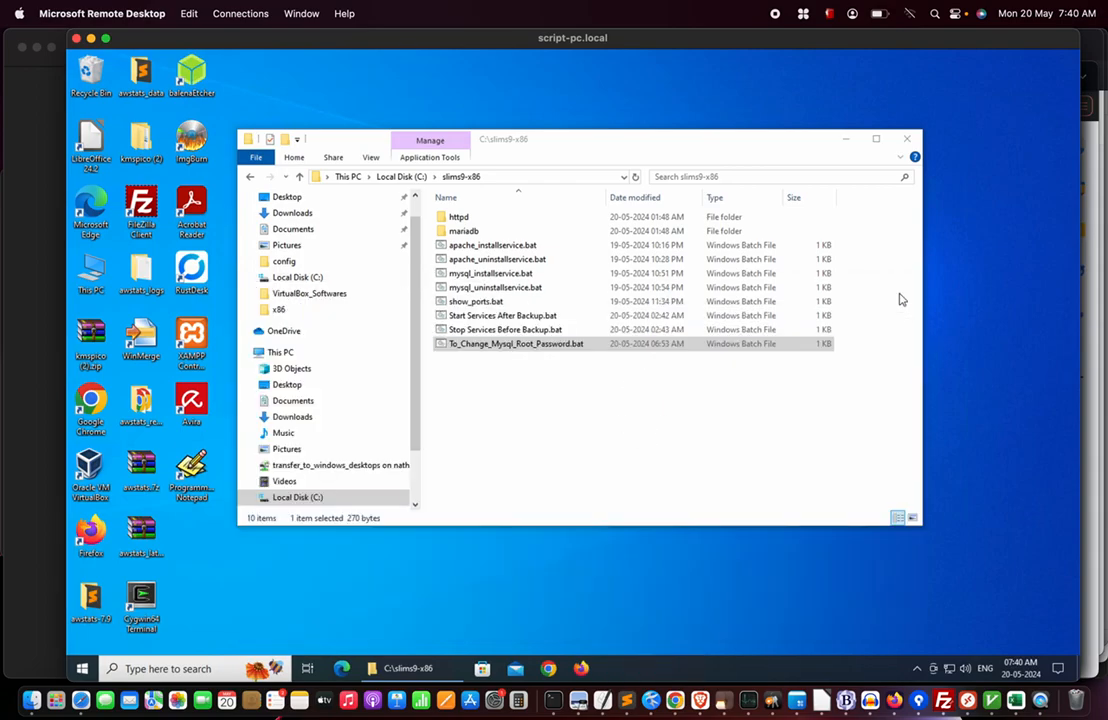
{"action": "right_click", "coordinate": [543, 345]}
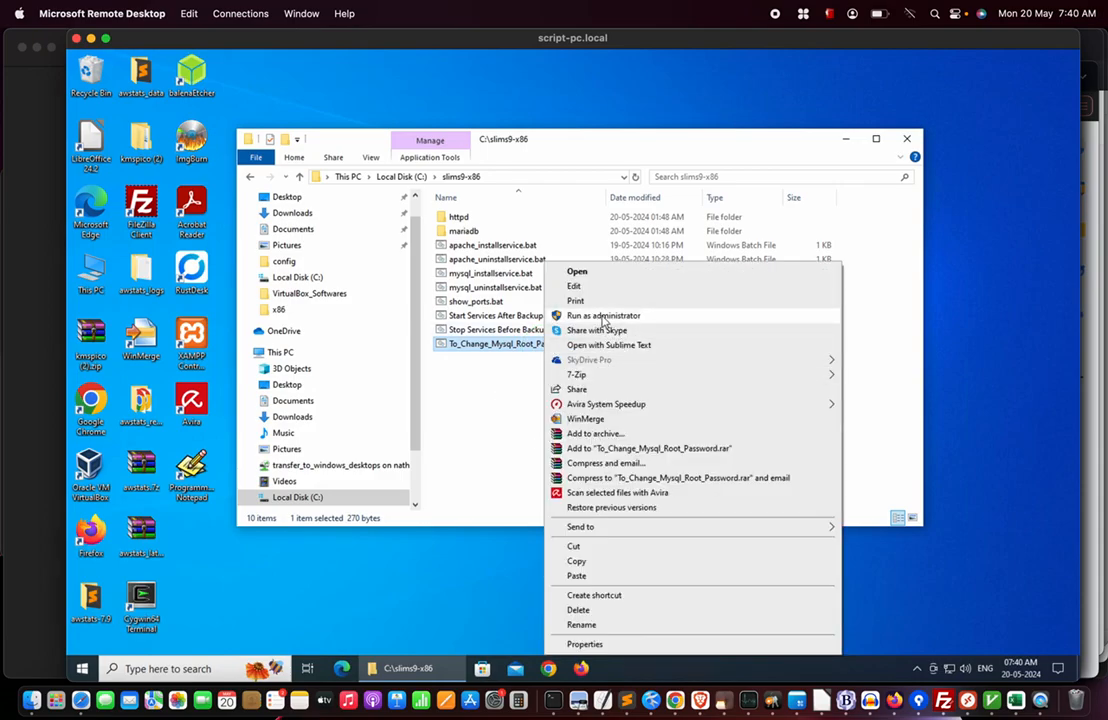
{"action": "left_click", "coordinate": [529, 432]}
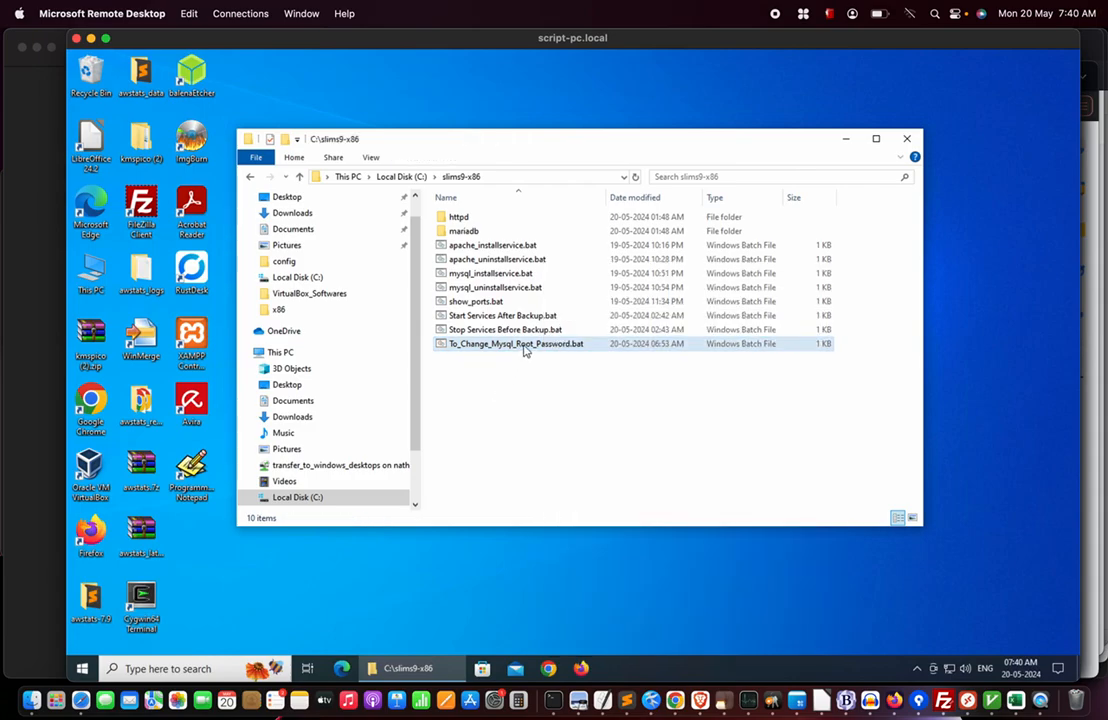
{"action": "right_click", "coordinate": [525, 349]}
{"action": "left_click", "coordinate": [560, 288]}
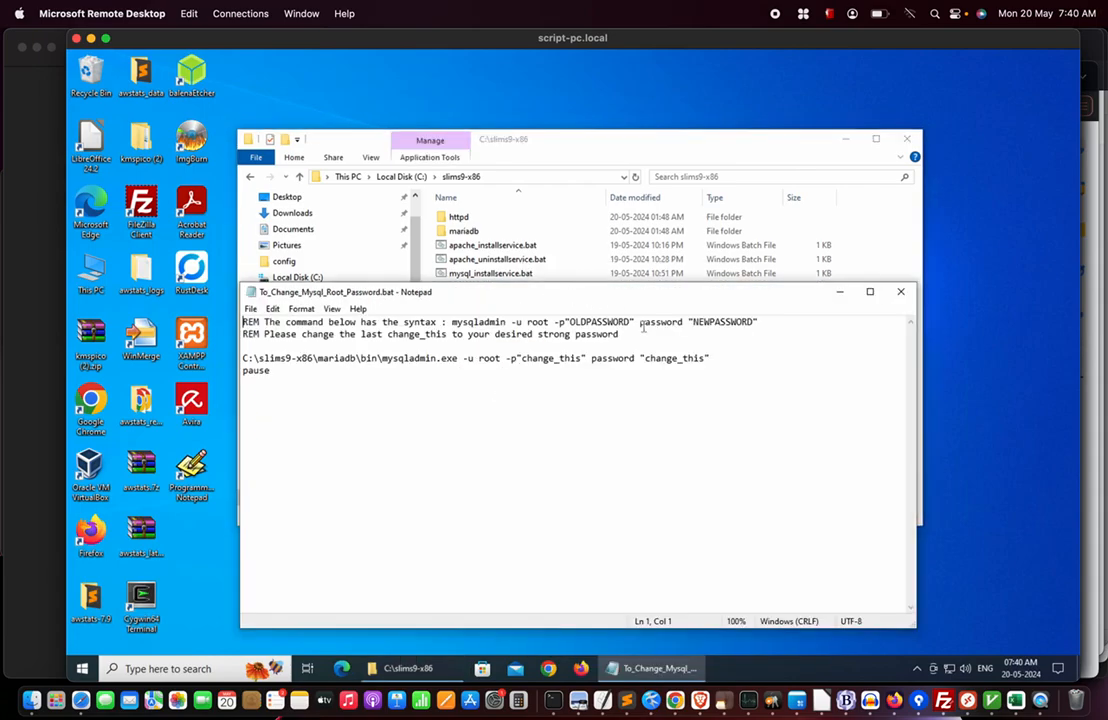
{"action": "left_click_drag", "start_coordinate": [640, 358], "coordinate": [710, 358]}
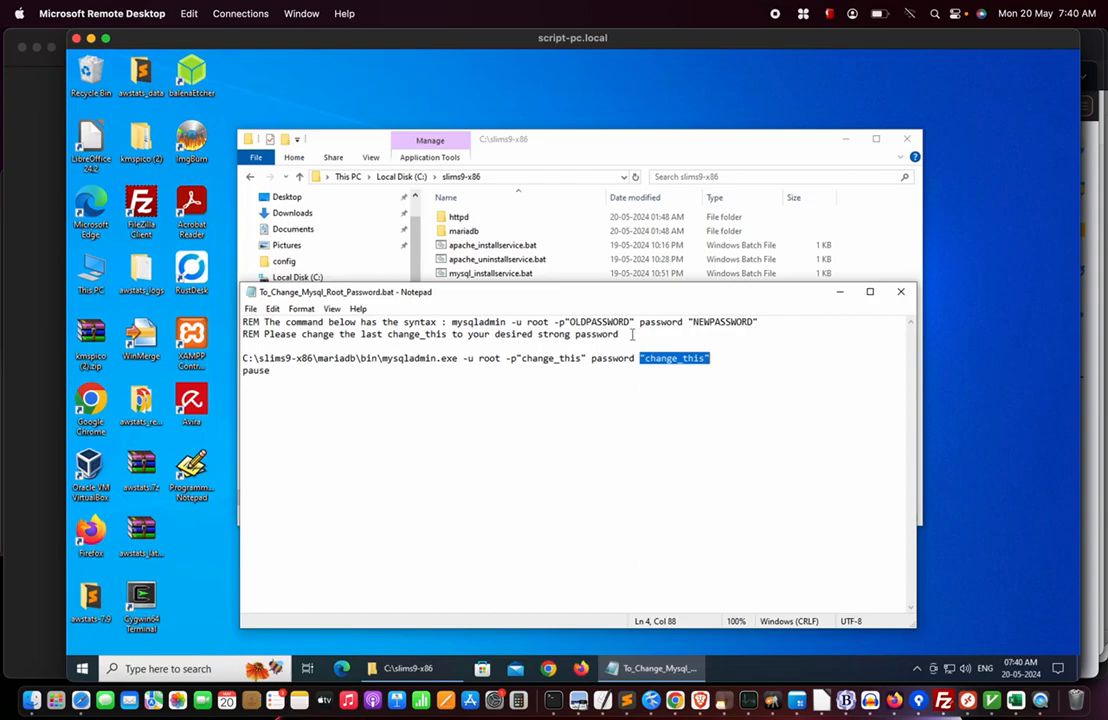
{"action": "left_click", "coordinate": [624, 374]}
{"action": "double_click", "coordinate": [664, 363]}
{"action": "left_click", "coordinate": [664, 368]}
{"action": "left_click_drag", "start_coordinate": [648, 359], "coordinate": [703, 361]}
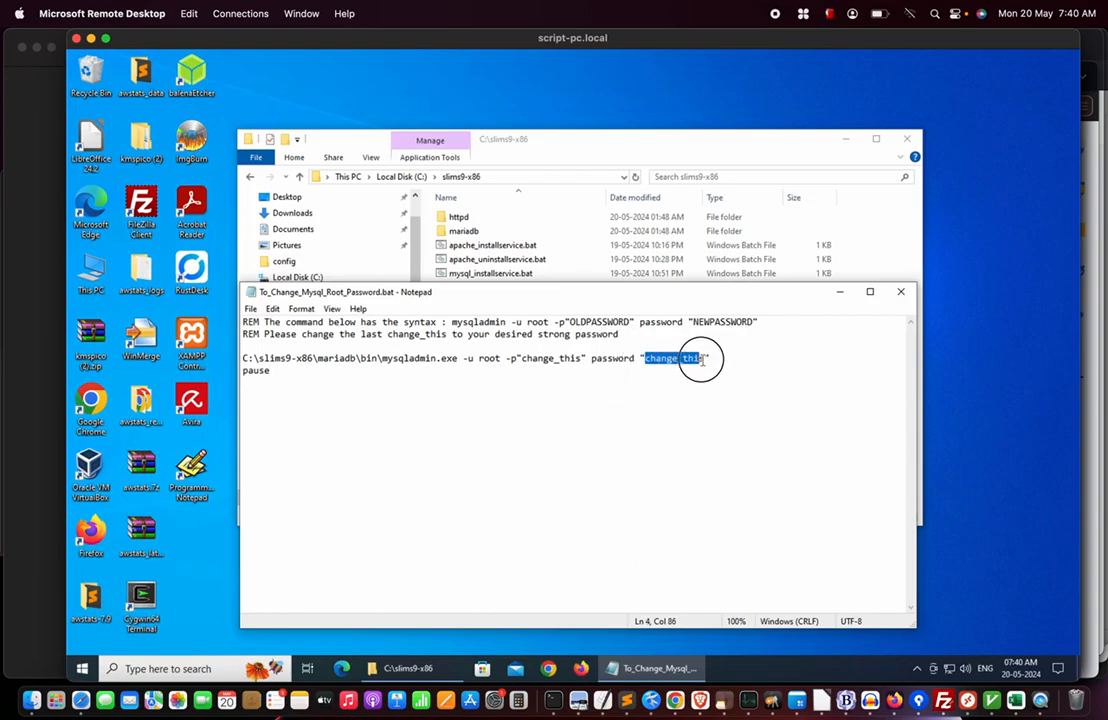
{"action": "left_click", "coordinate": [748, 357]}
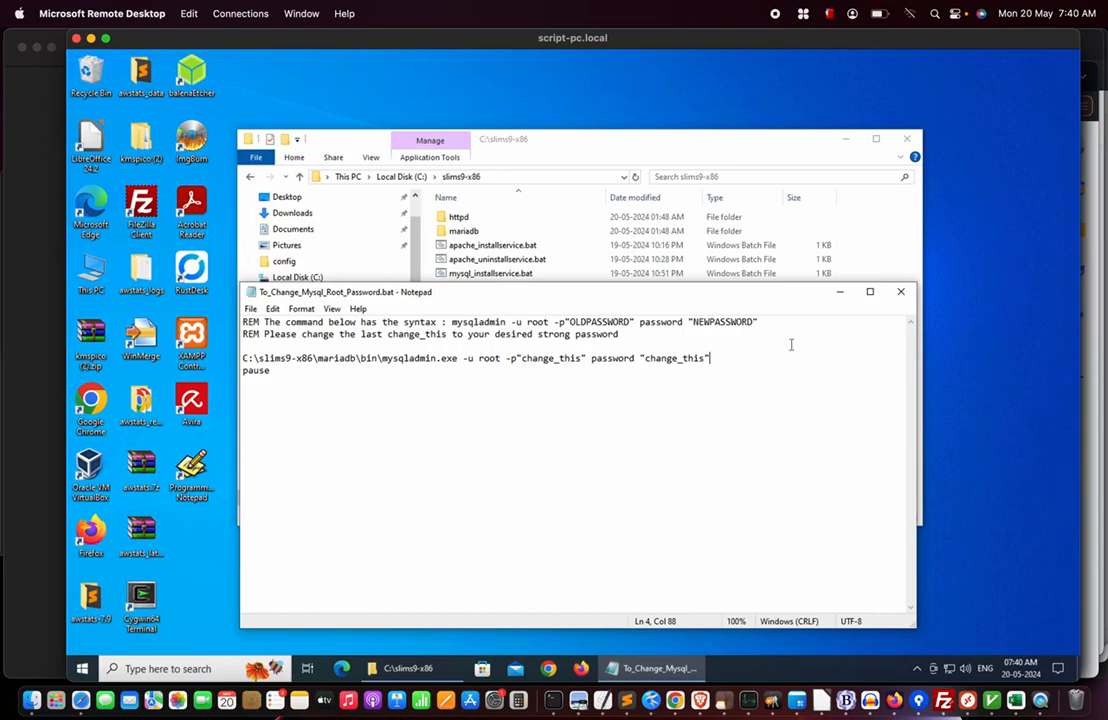
{"action": "left_click", "coordinate": [900, 295]}
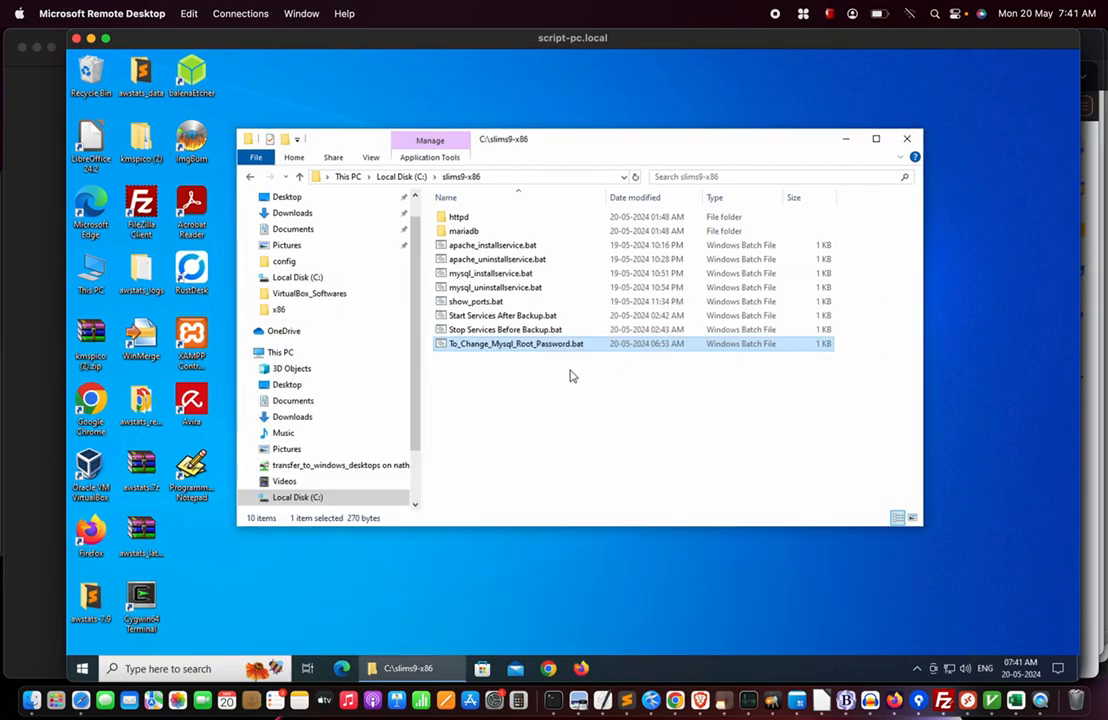
Run To_Change_Mysql_Root_Password.bat as administrator and dismiss its console once it finishes.
{"action": "right_click", "coordinate": [546, 345]}
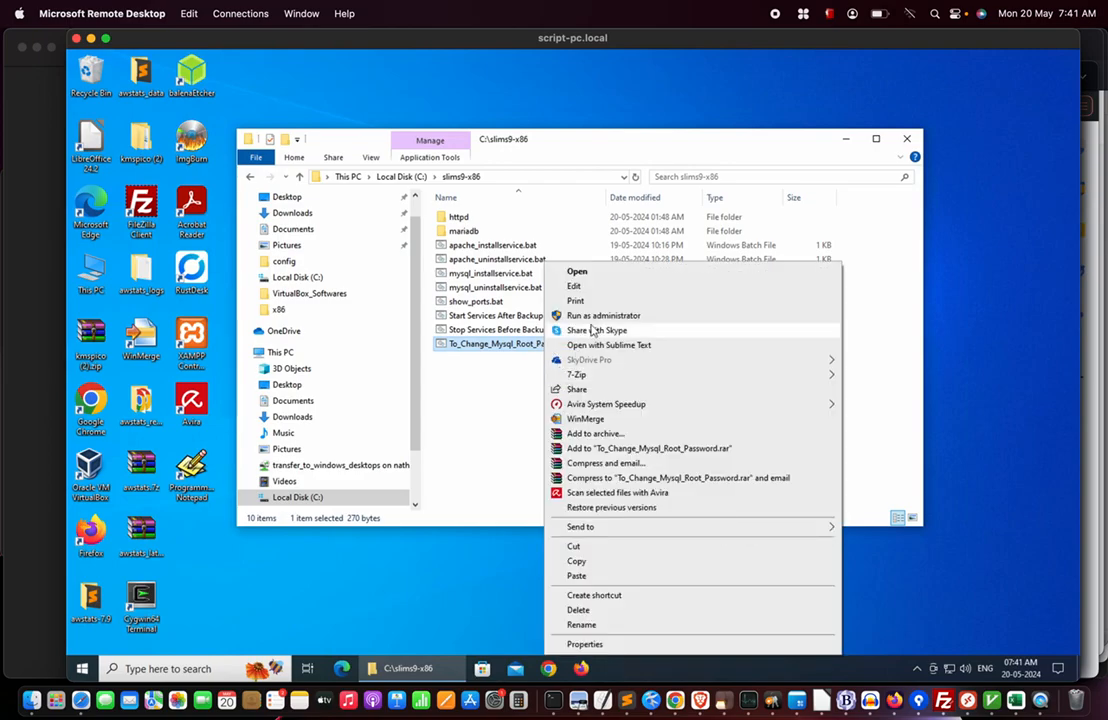
{"action": "left_click", "coordinate": [598, 316]}
{"action": "left_click", "coordinate": [484, 450]}
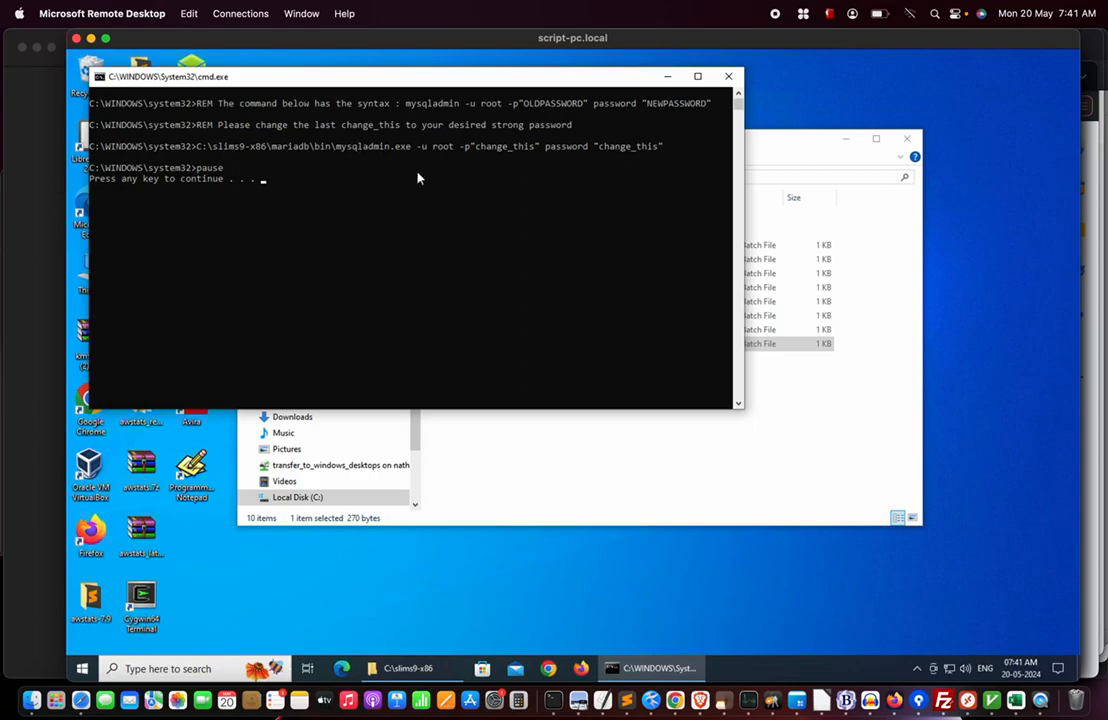
{"action": "key", "text": "Return"}
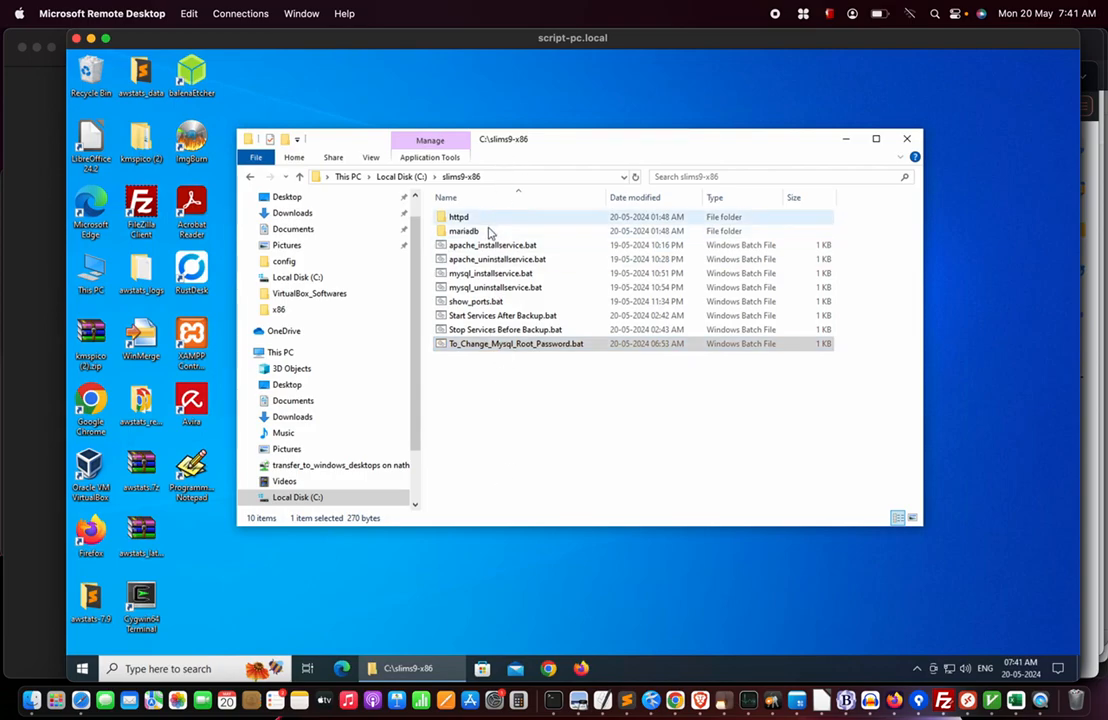
{"action": "left_click", "coordinate": [490, 264]}
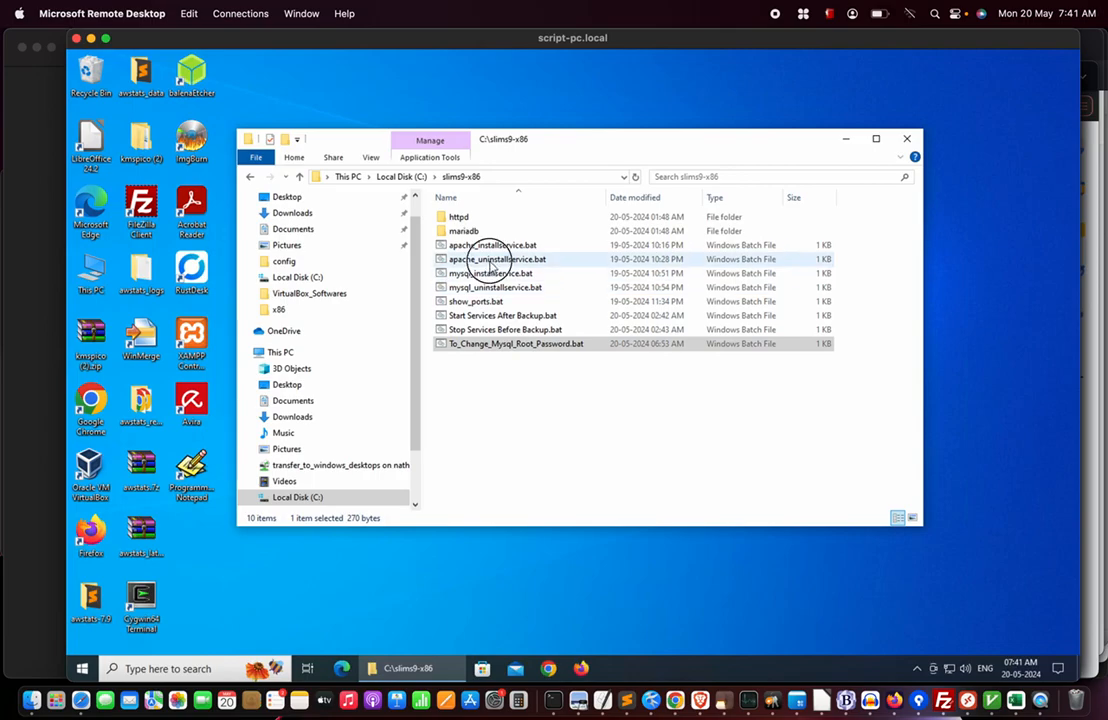
{"action": "left_click", "coordinate": [494, 288]}
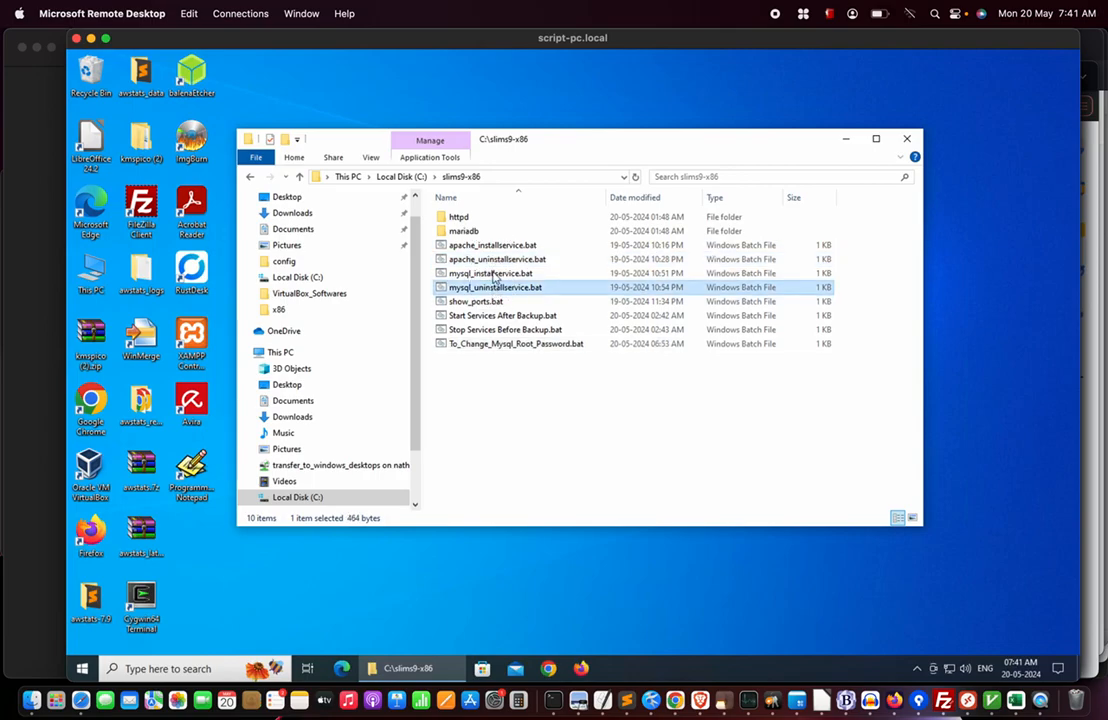
{"action": "left_click", "coordinate": [535, 436]}
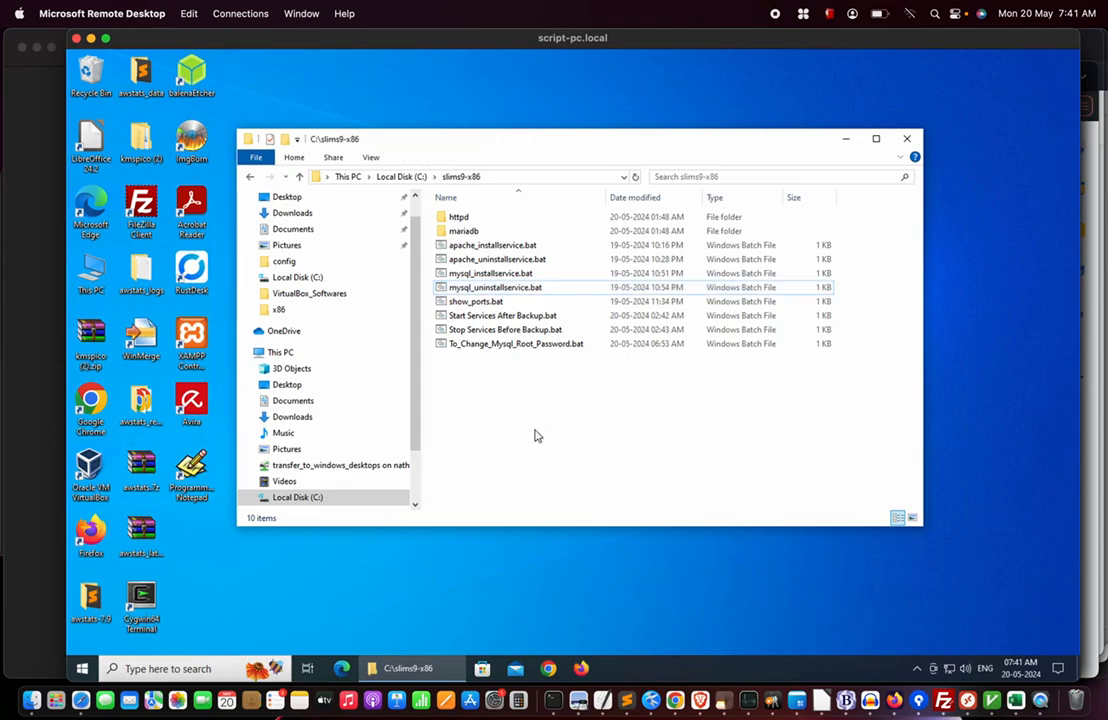
{"action": "key", "text": "super+Tab"}
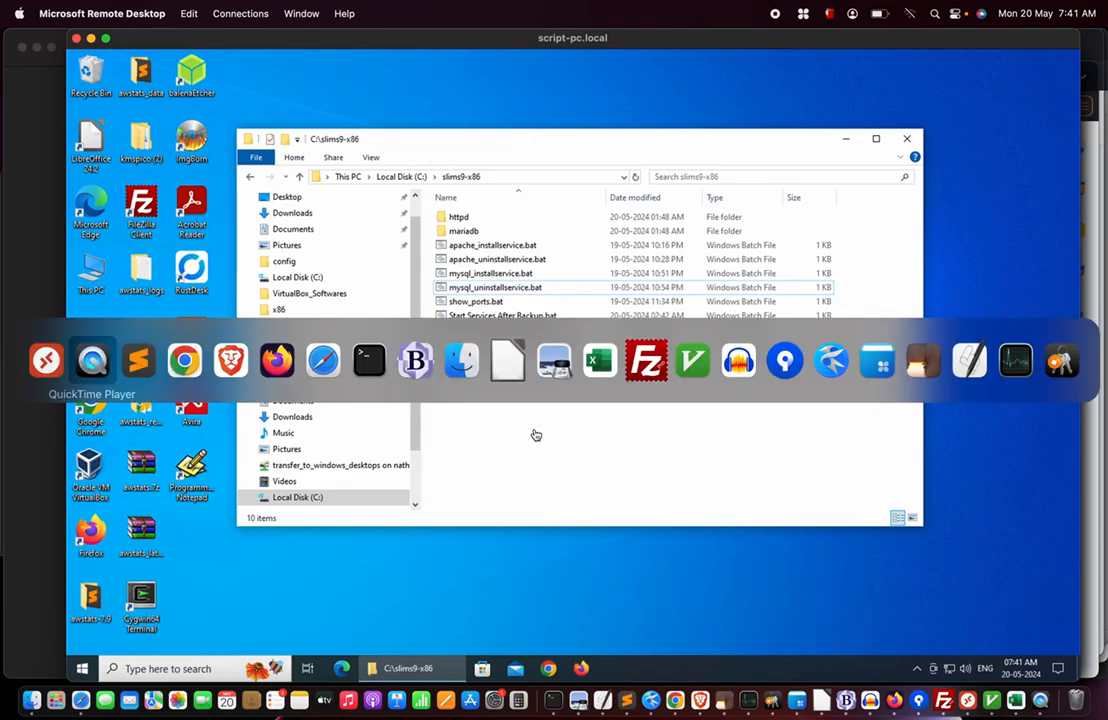
Bring the Microsoft Remote Desktop session to the front.
{"action": "key", "text": "super+Tab"}
{"action": "key", "text": "super+Tab"}
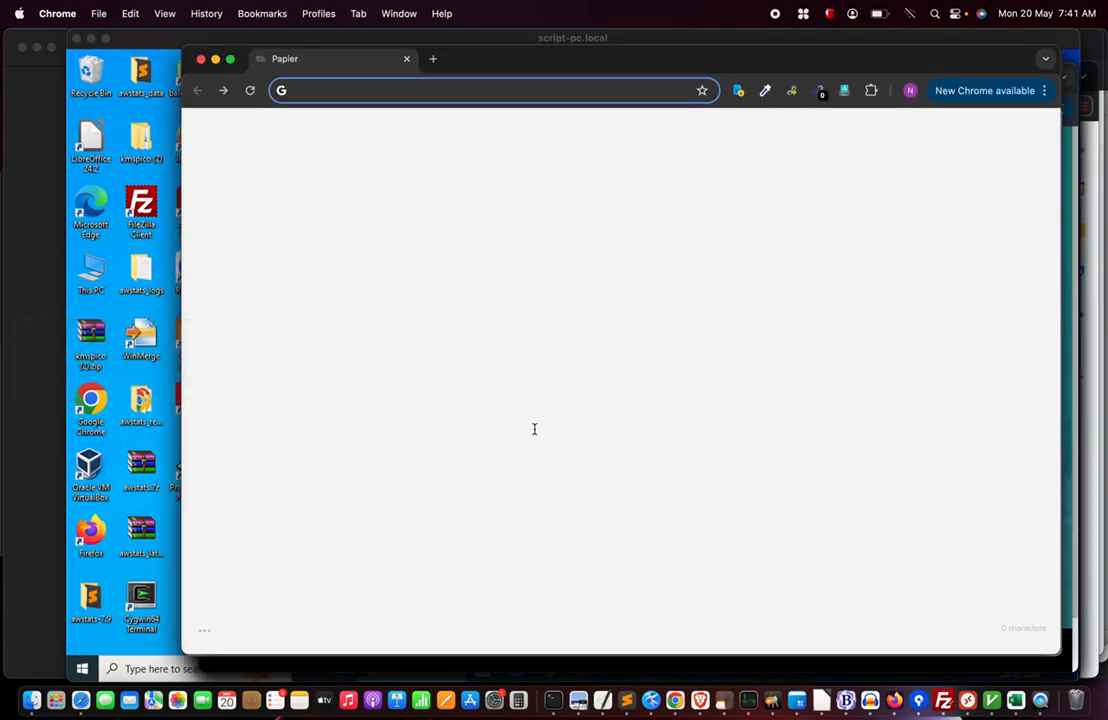
{"action": "key", "text": "super+Tab"}
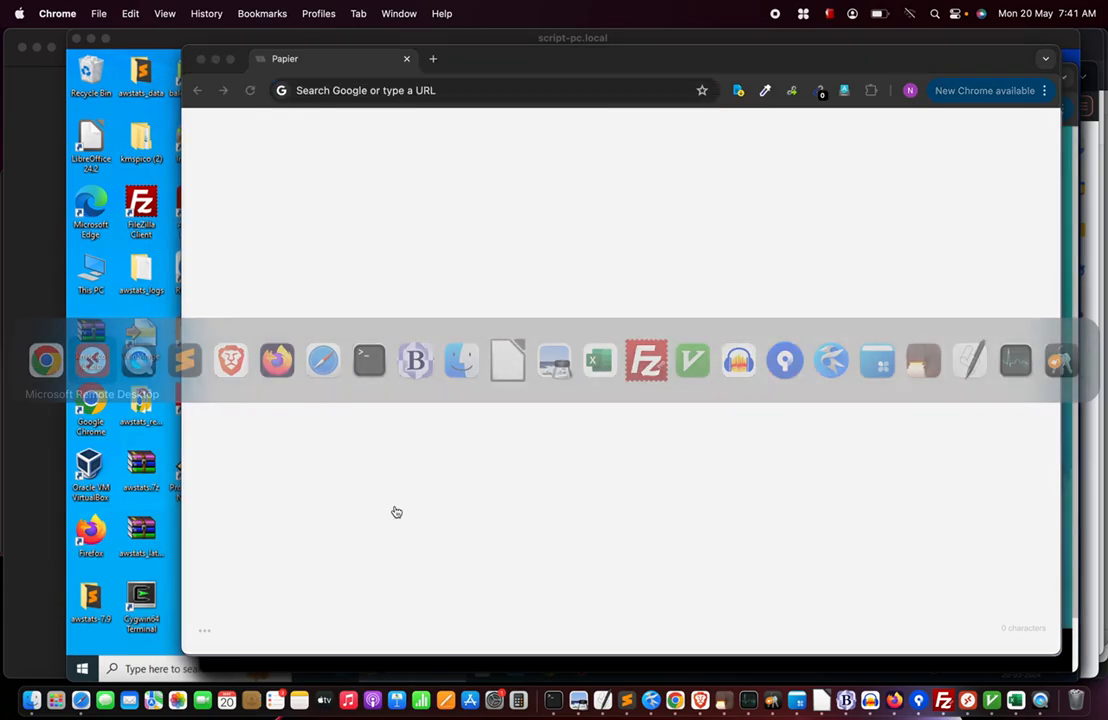
{"action": "left_click", "coordinate": [170, 584]}
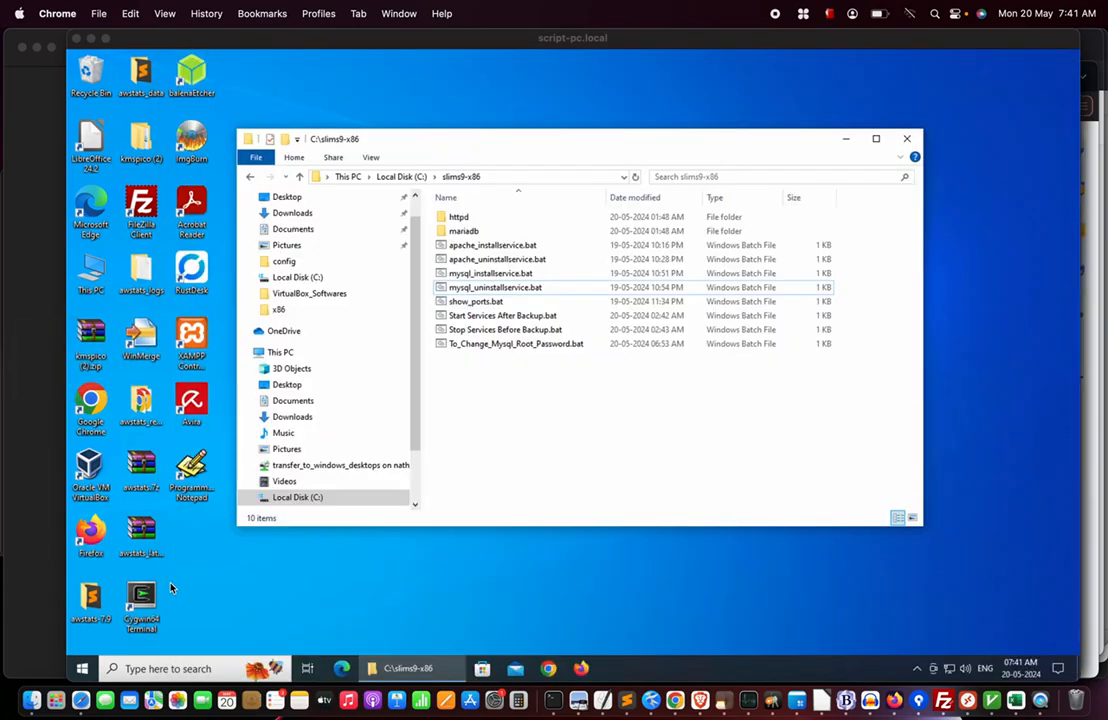
{"action": "left_click", "coordinate": [487, 335]}
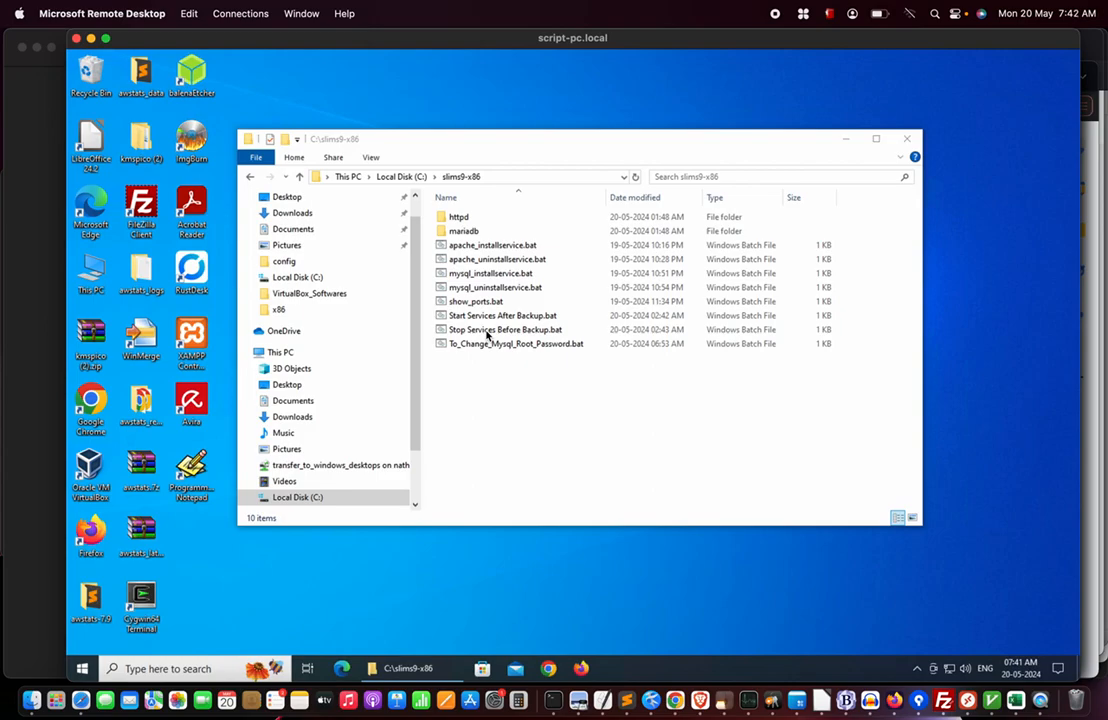
Look over Chrome's blank Papier note, then return to the remote PC showing C:\slims9-x86.
{"action": "key", "text": "super+Tab"}
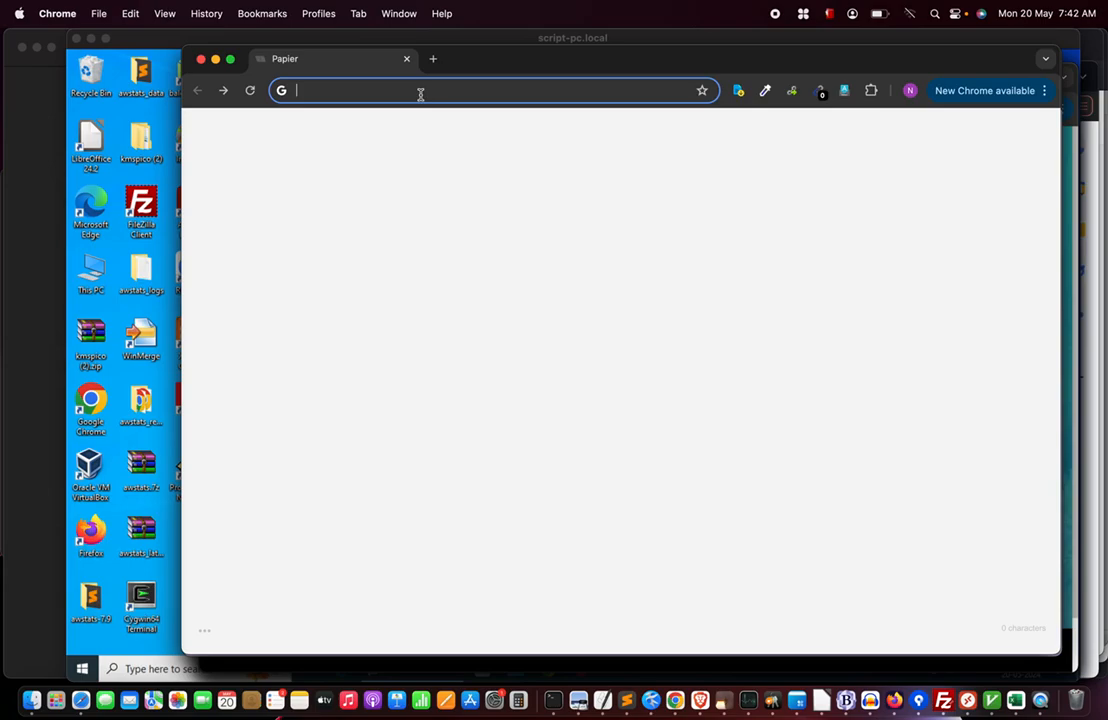
{"action": "left_click", "coordinate": [304, 93]}
{"action": "left_click", "coordinate": [234, 155]}
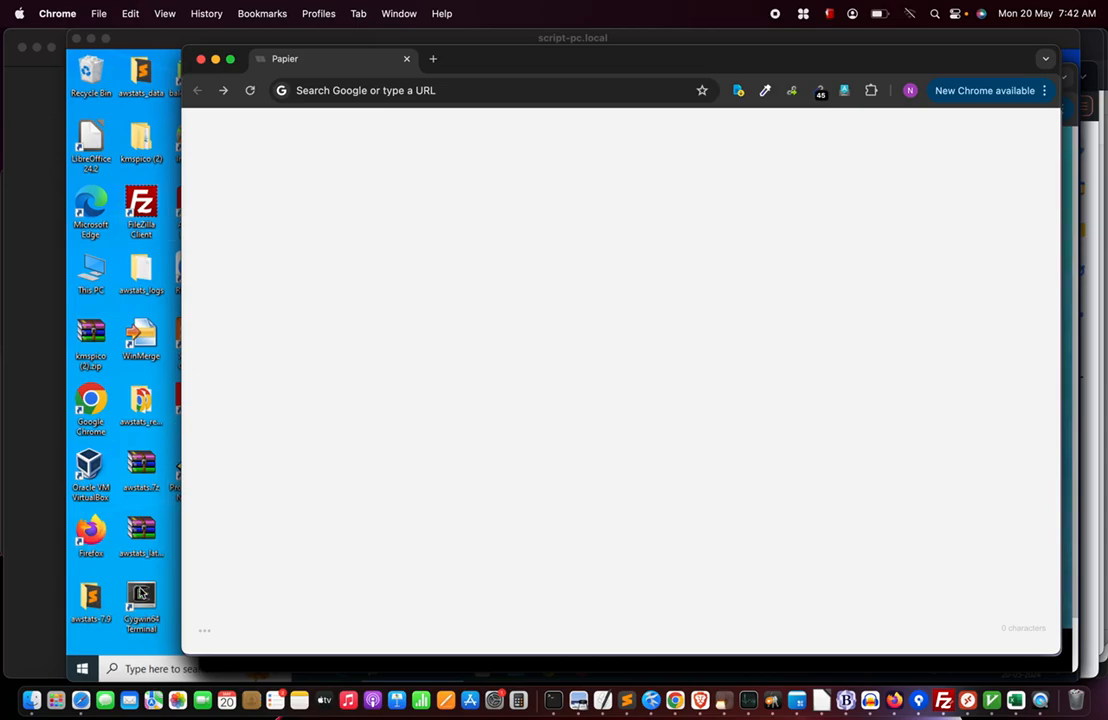
{"action": "left_click", "coordinate": [118, 657]}
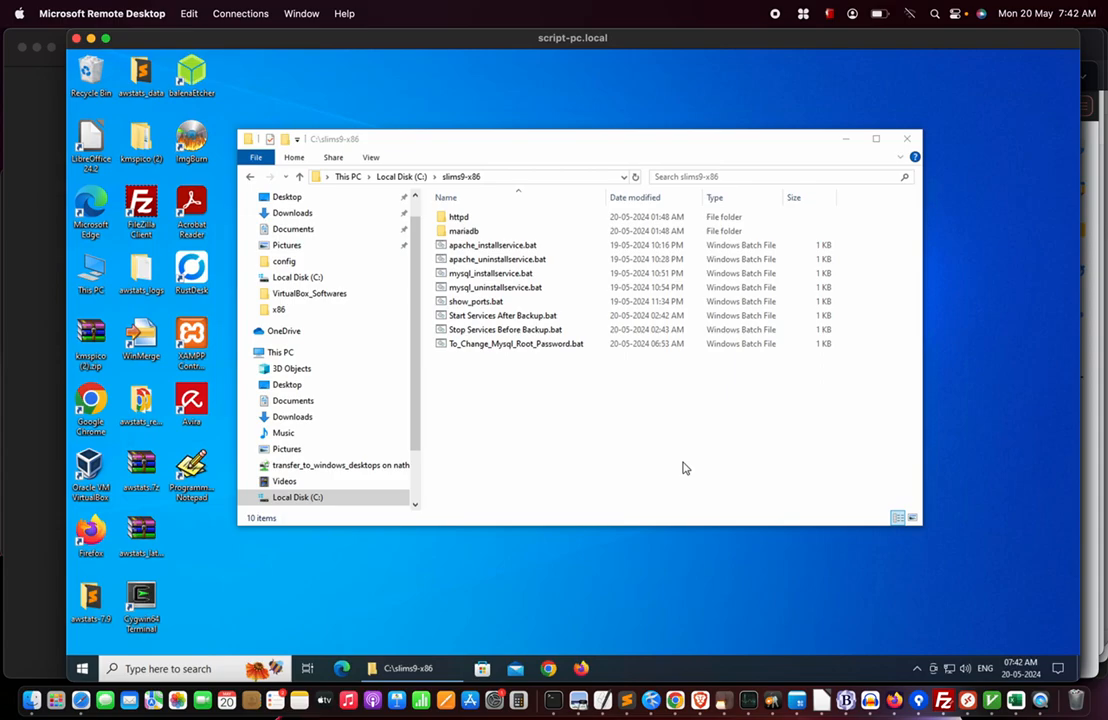
Search 'control' to launch Control Panel, then go to Network and Internet > Network and Sharing Center.
{"action": "left_click", "coordinate": [140, 669]}
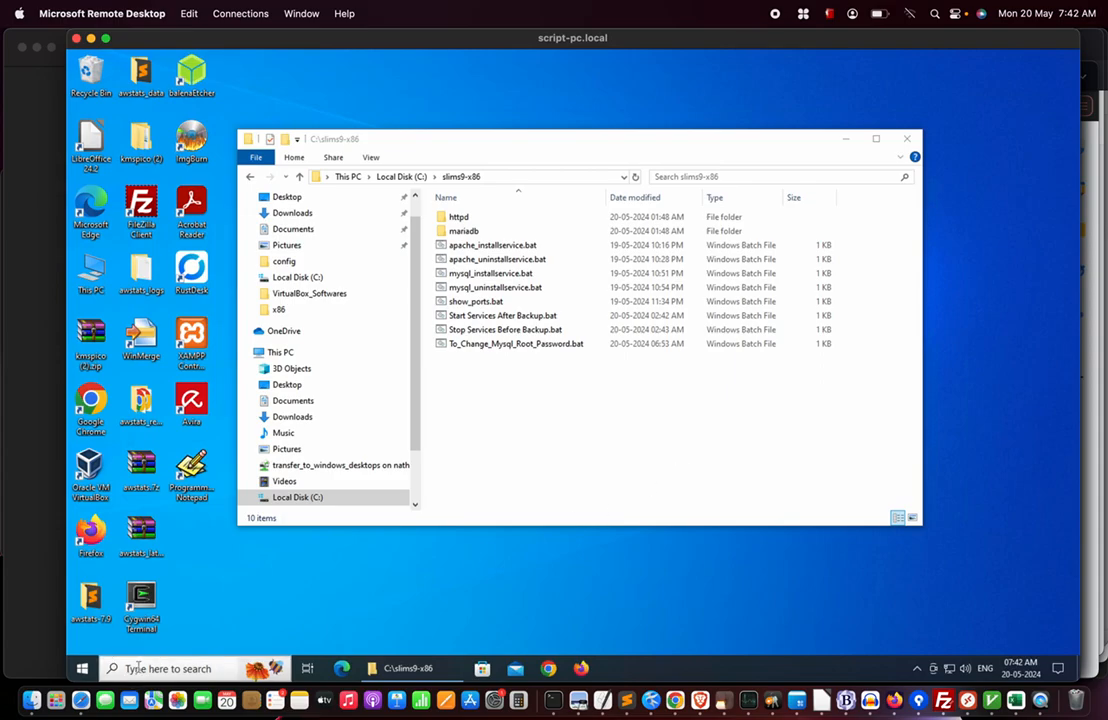
{"action": "type", "text": "control"}
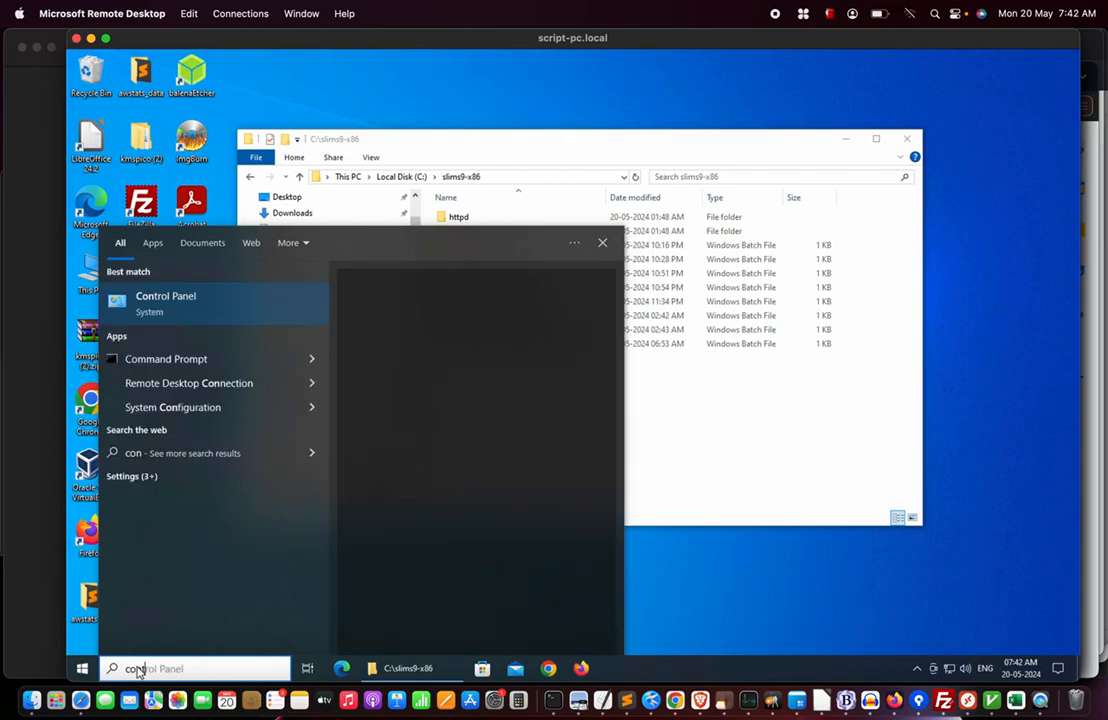
{"action": "left_click", "coordinate": [175, 307]}
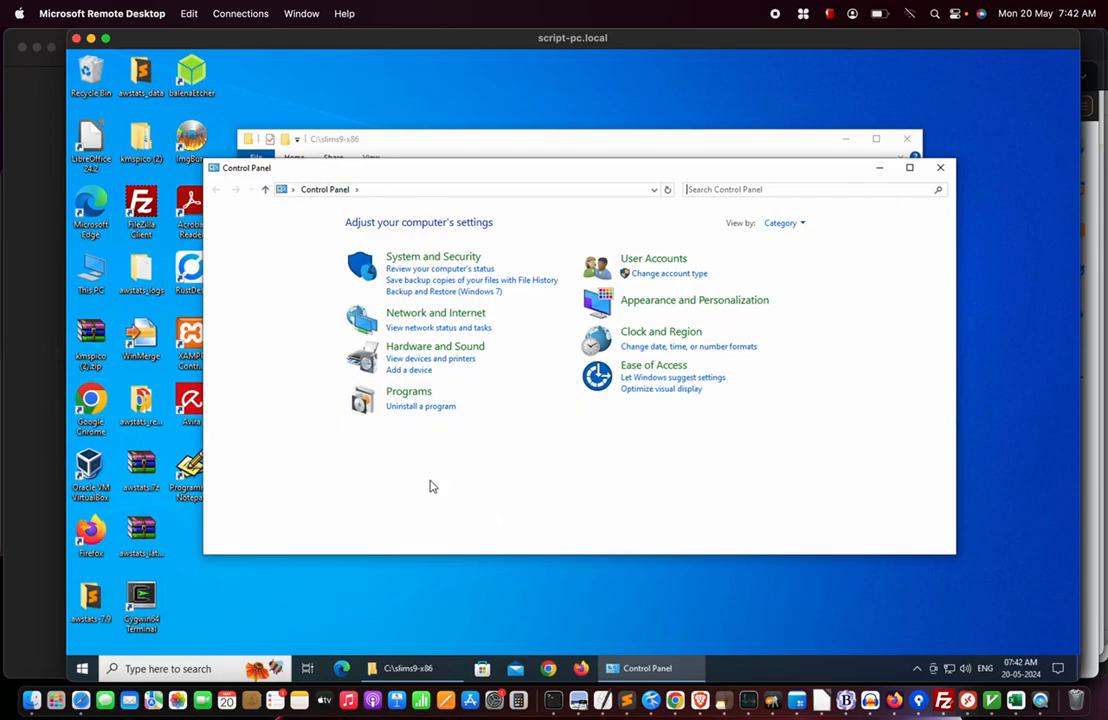
{"action": "left_click", "coordinate": [436, 313]}
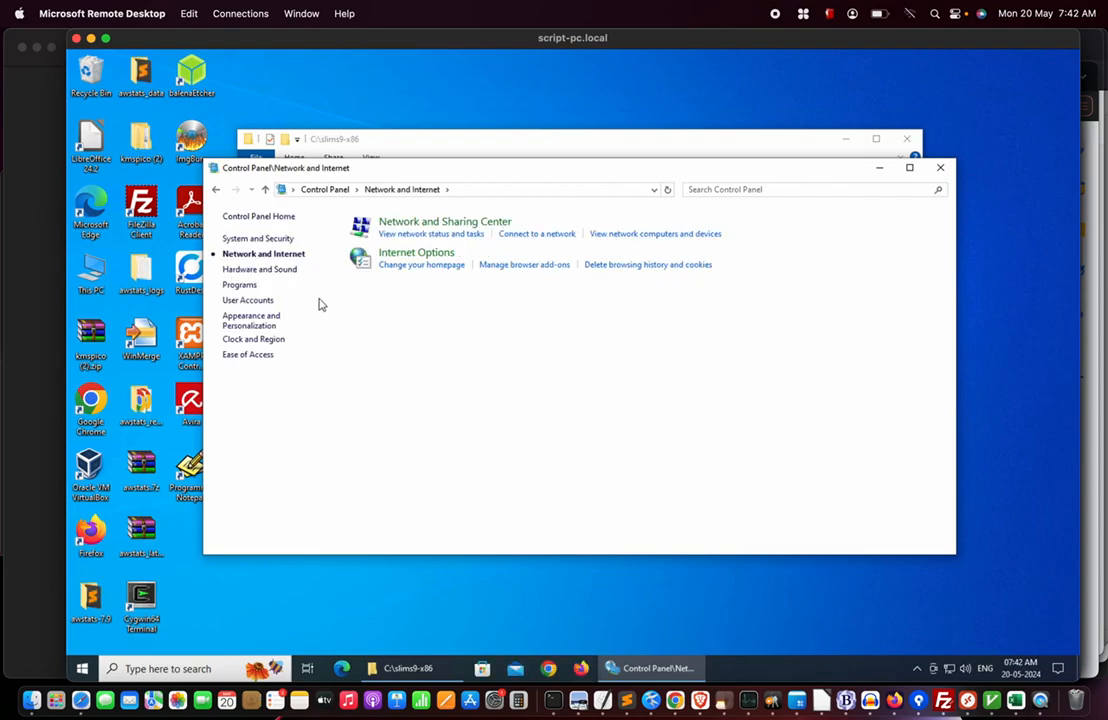
{"action": "left_click", "coordinate": [462, 224]}
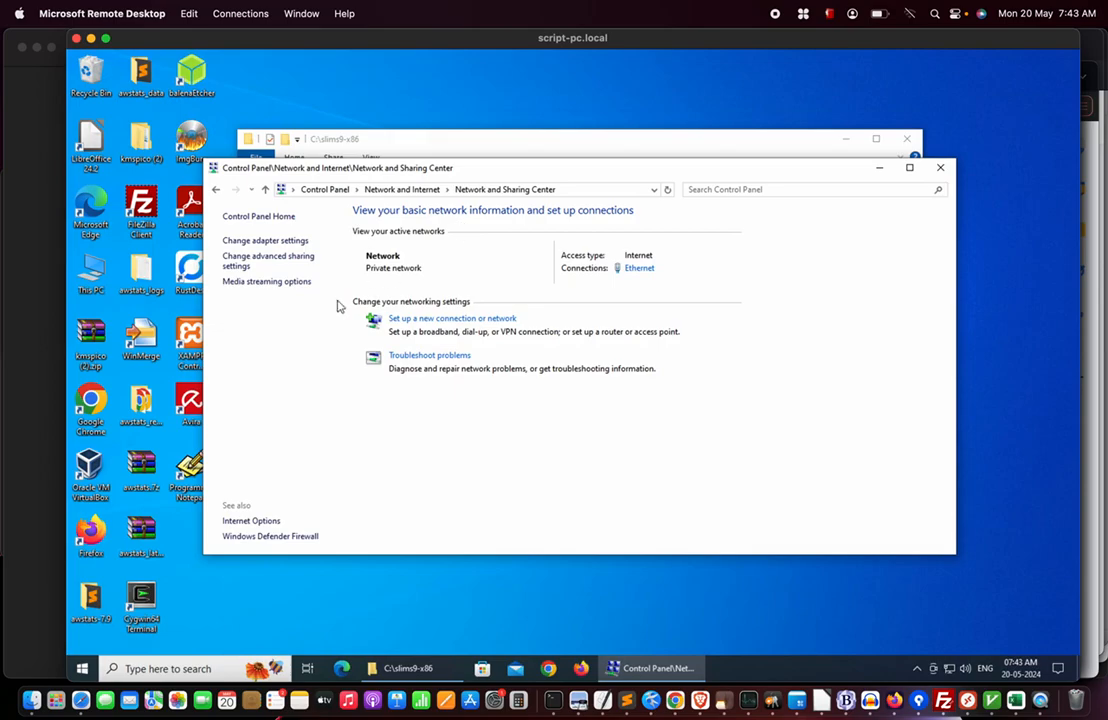
Review the private profile's network discovery and file sharing settings, cancel without saving, and close Control Panel.
{"action": "left_click", "coordinate": [233, 265]}
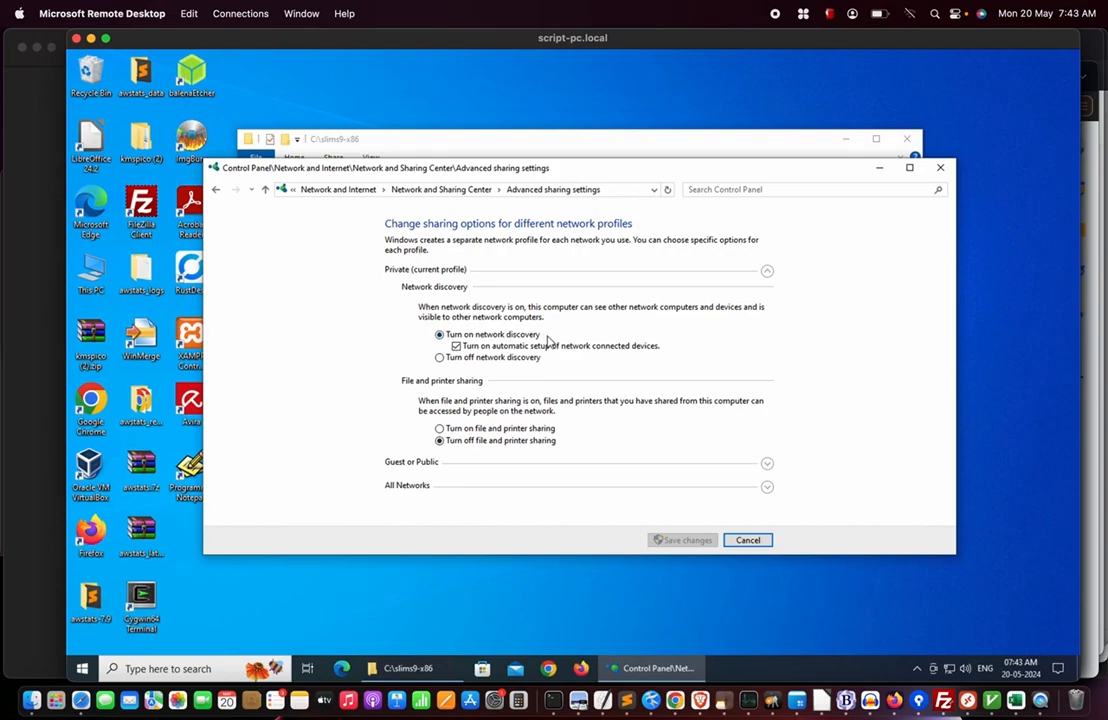
{"action": "left_click", "coordinate": [441, 336]}
{"action": "left_click", "coordinate": [749, 540]}
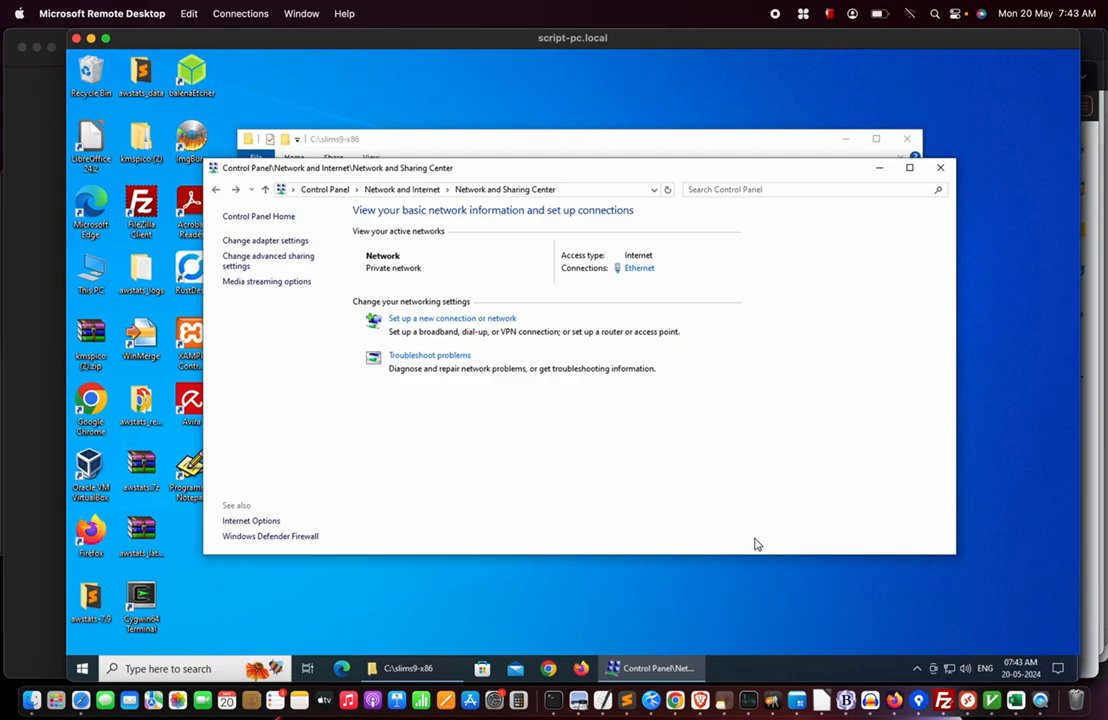
{"action": "left_click", "coordinate": [944, 168]}
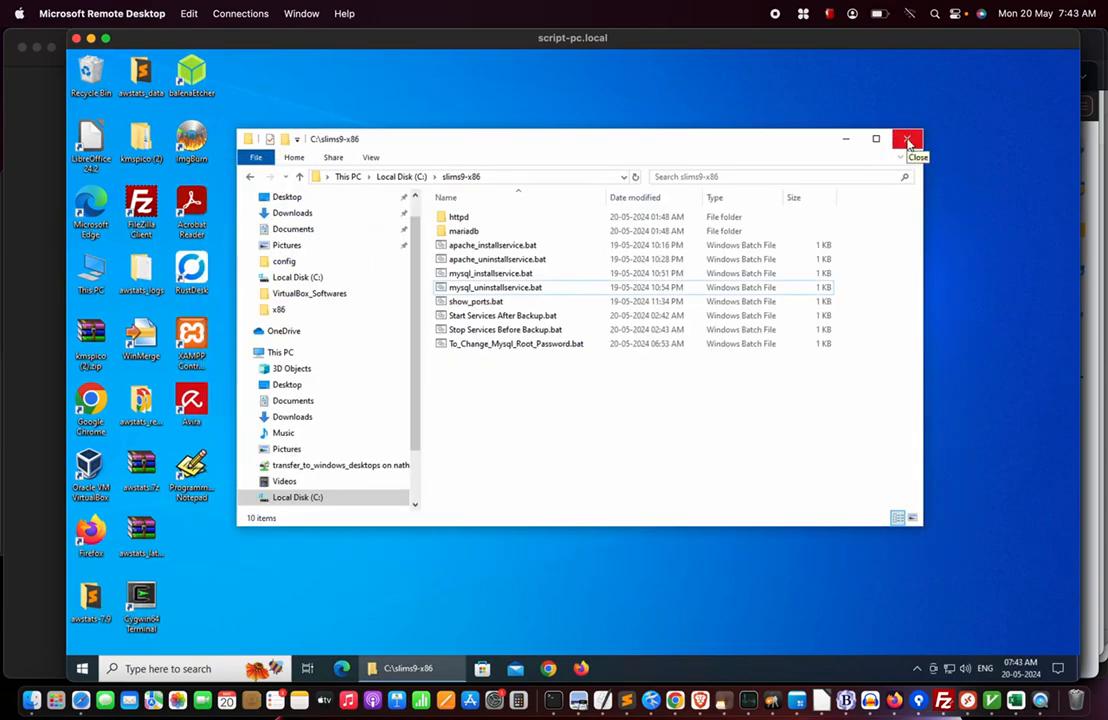
Minimize Explorer and view This PC's About page (script-pc, 8.00 GB RAM) twice, closing Settings each time.
{"action": "left_click", "coordinate": [845, 141]}
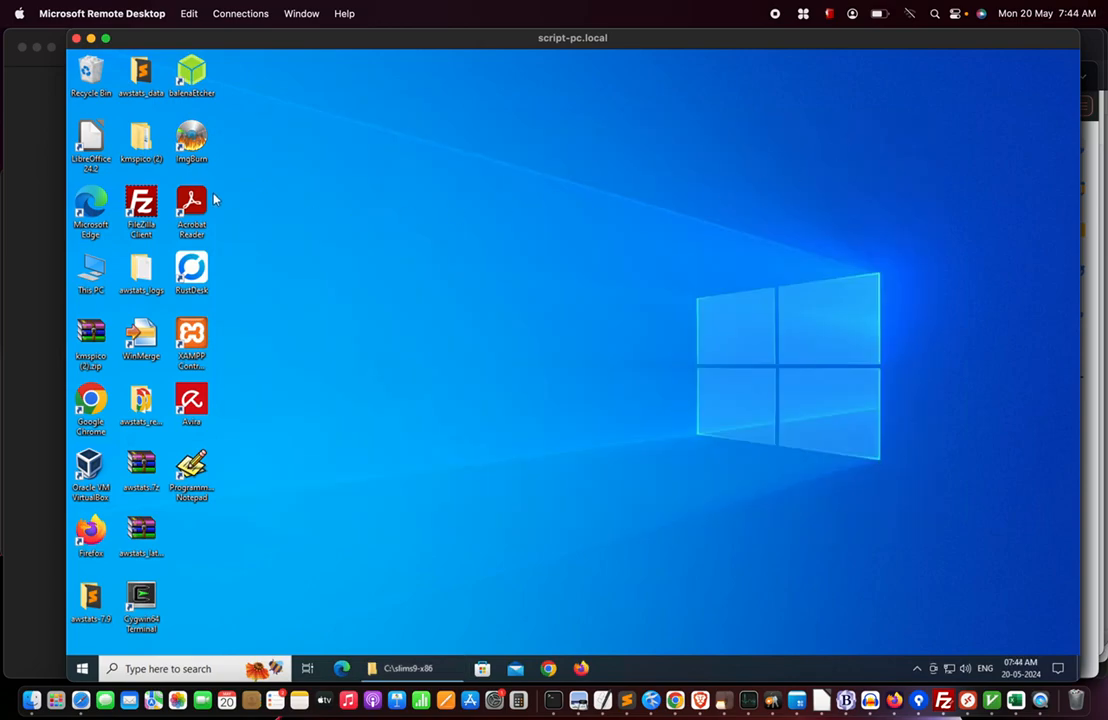
{"action": "right_click", "coordinate": [91, 272]}
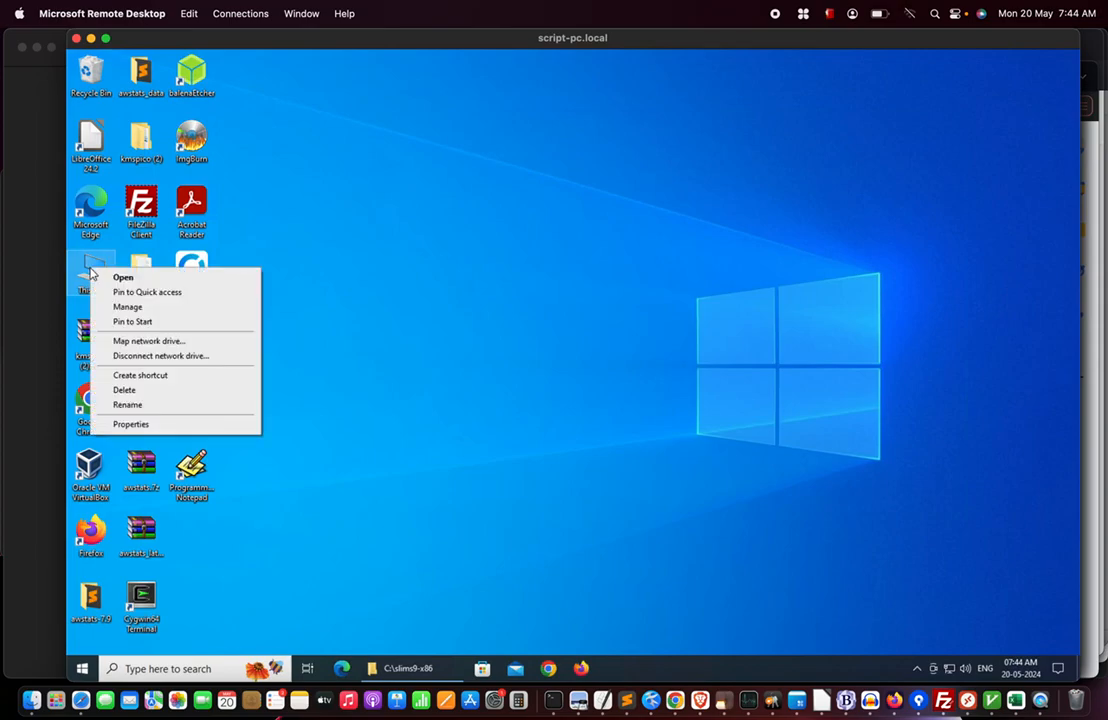
{"action": "left_click", "coordinate": [138, 424]}
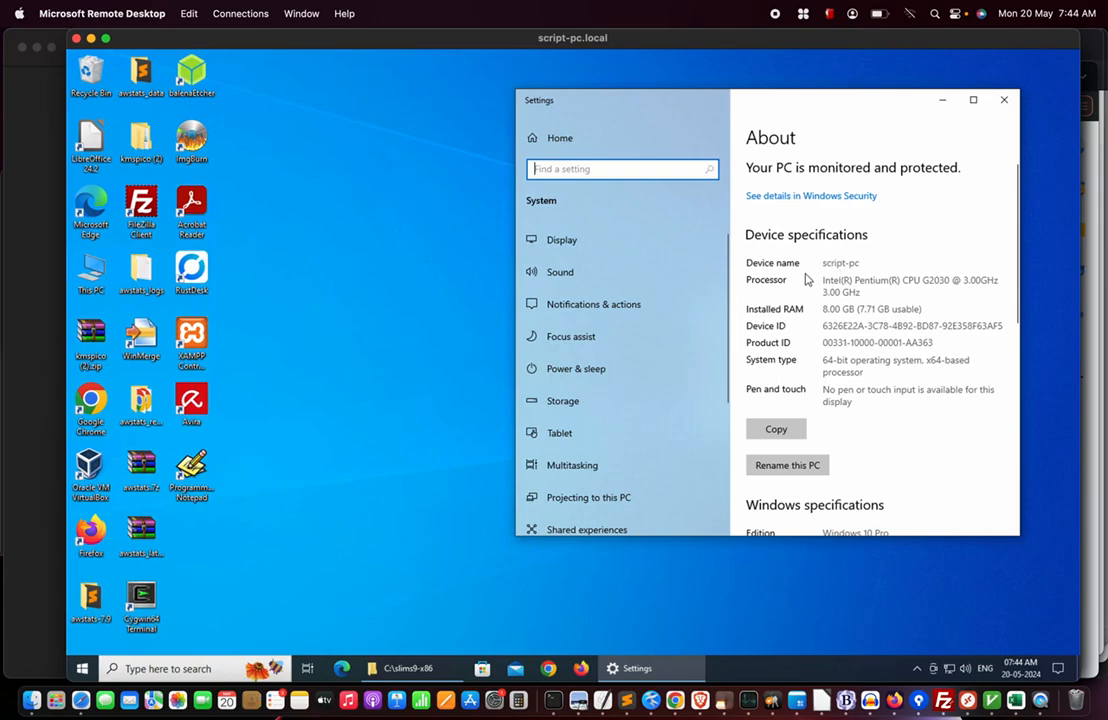
{"action": "left_click", "coordinate": [1004, 101]}
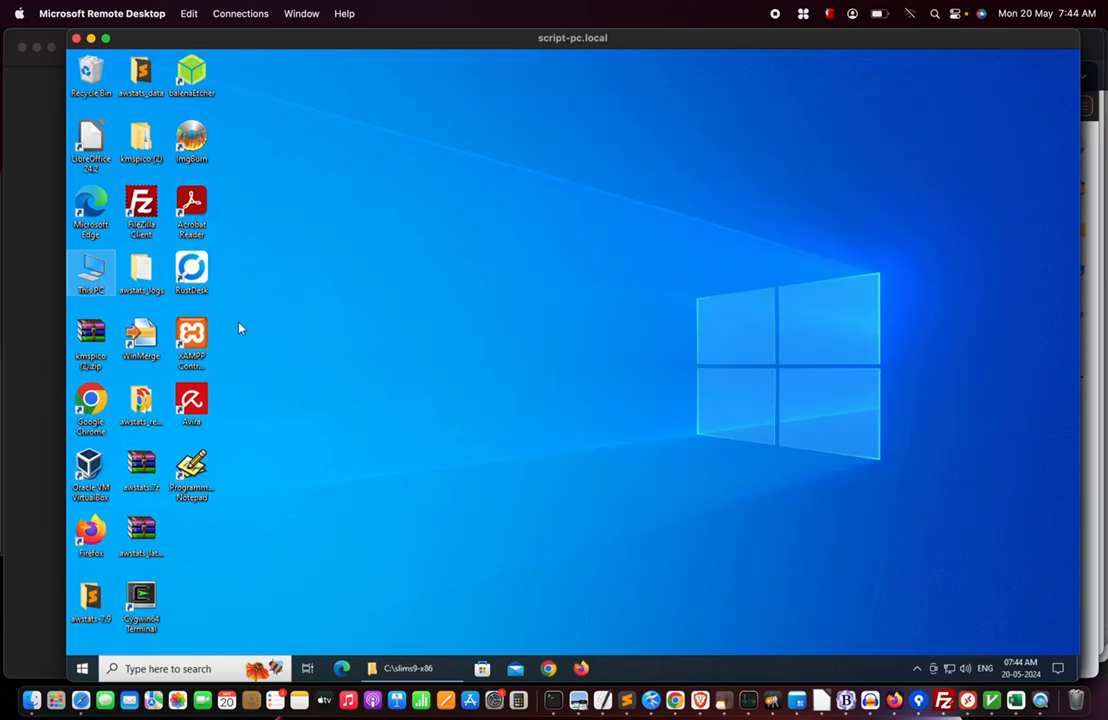
{"action": "right_click", "coordinate": [95, 287]}
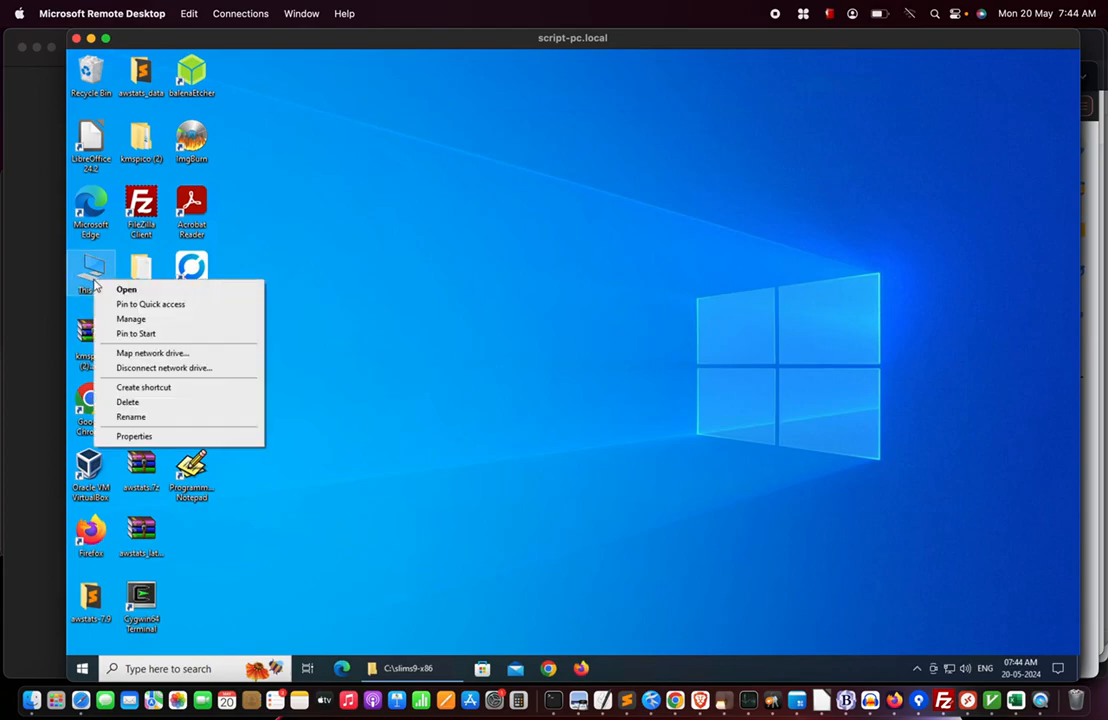
{"action": "left_click", "coordinate": [140, 437]}
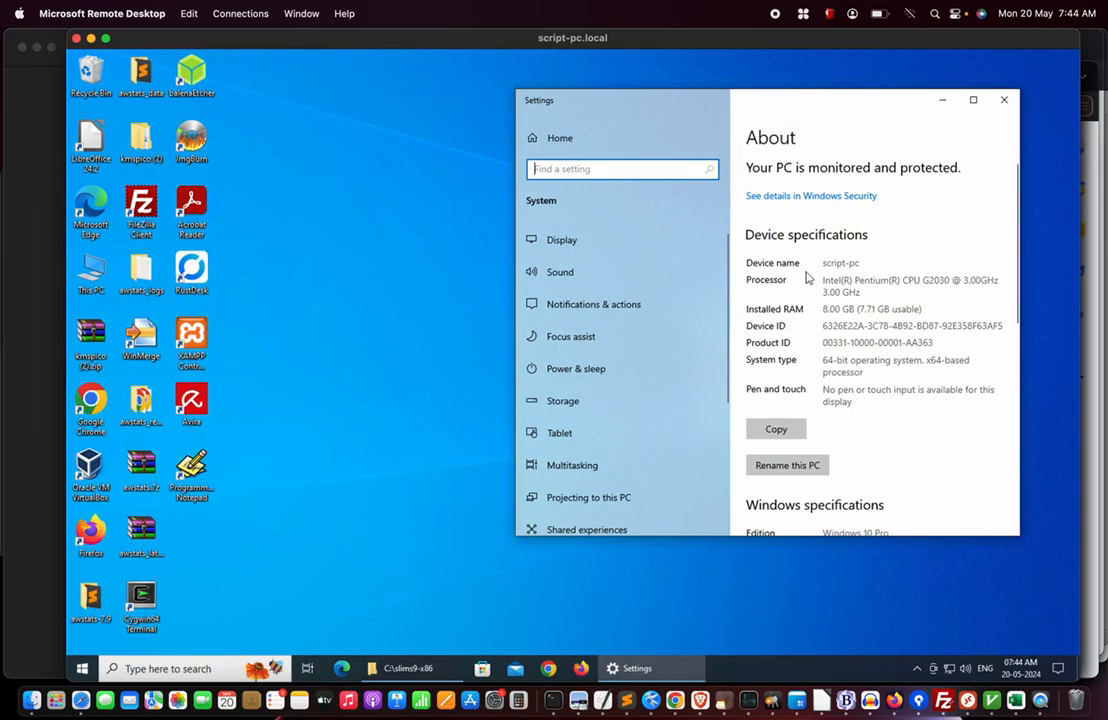
{"action": "left_click", "coordinate": [1004, 99]}
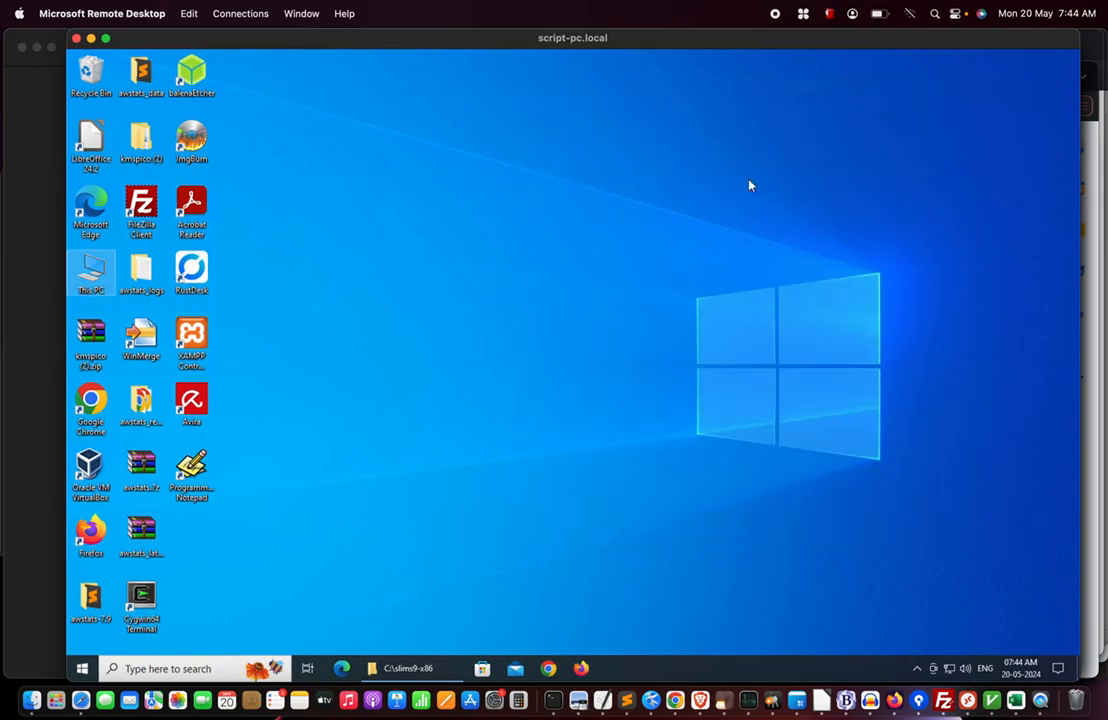
{"action": "left_click", "coordinate": [133, 669]}
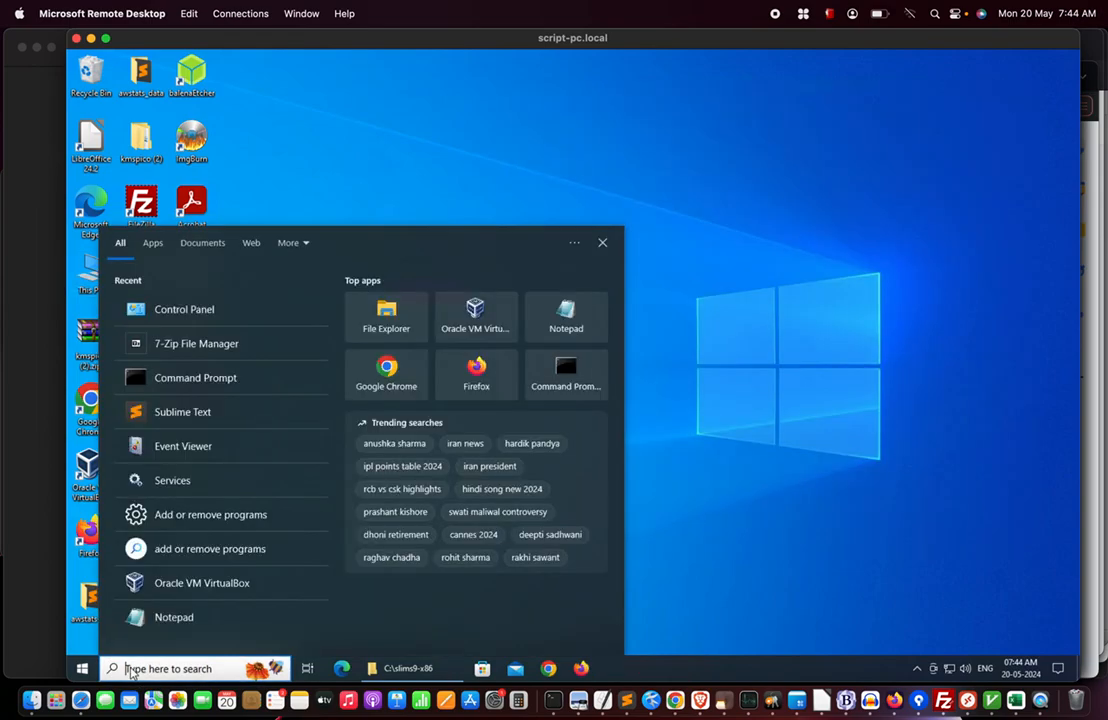
{"action": "type", "text": "computer"}
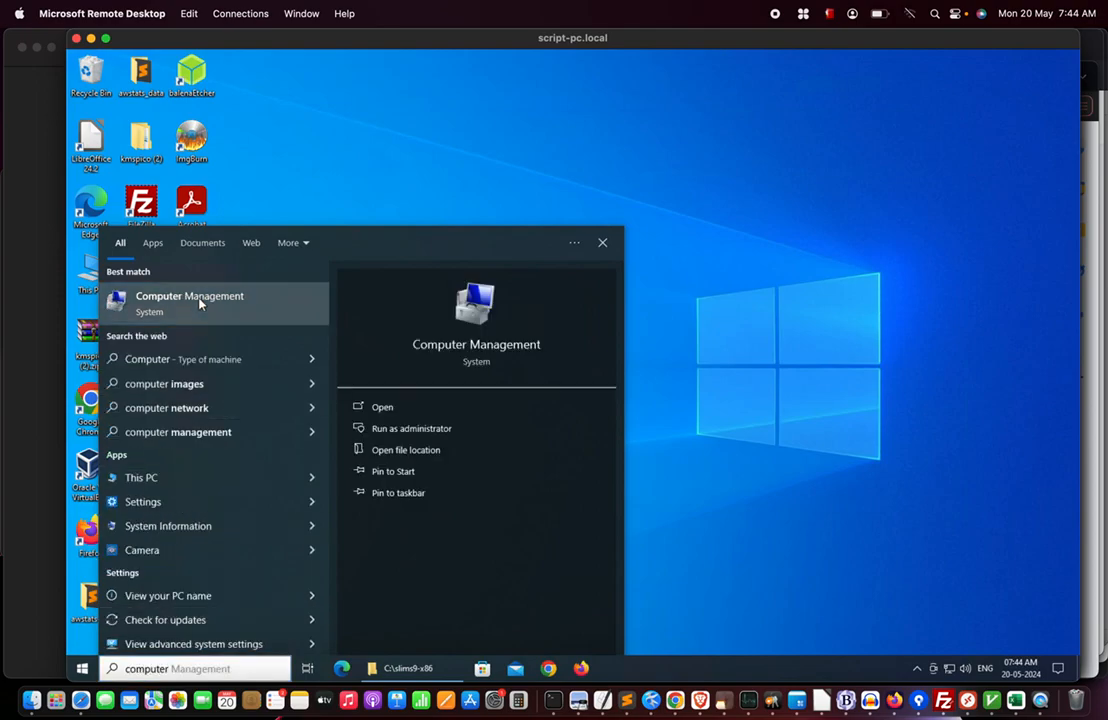
{"action": "left_click", "coordinate": [199, 303]}
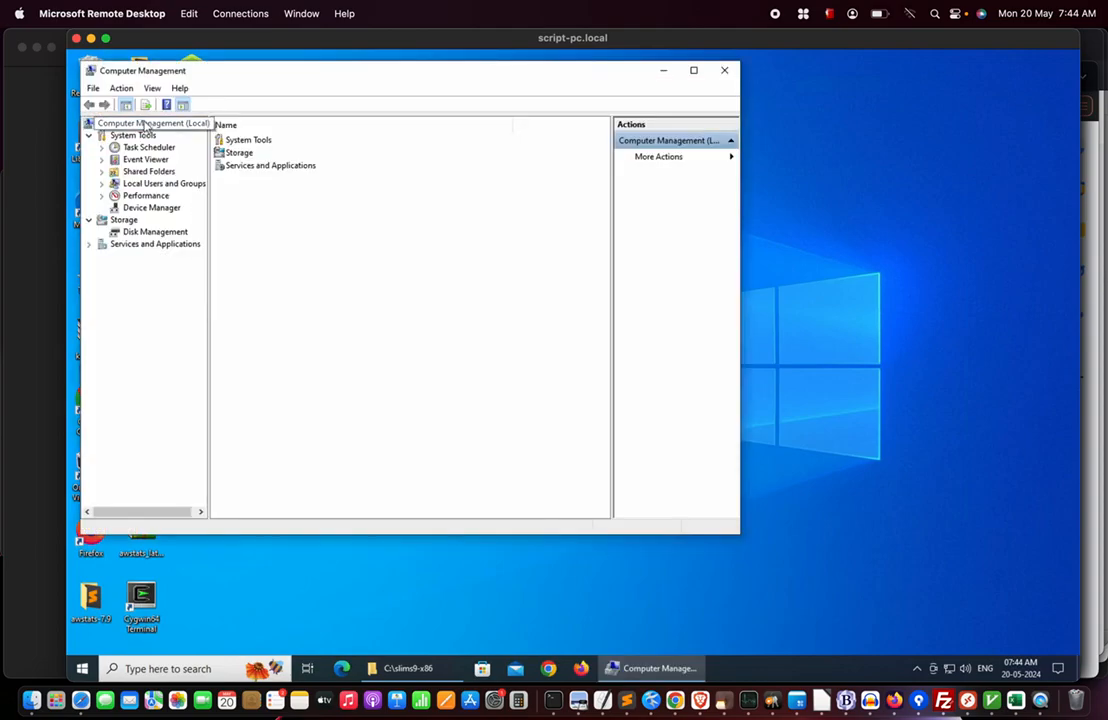
{"action": "double_click", "coordinate": [87, 125]}
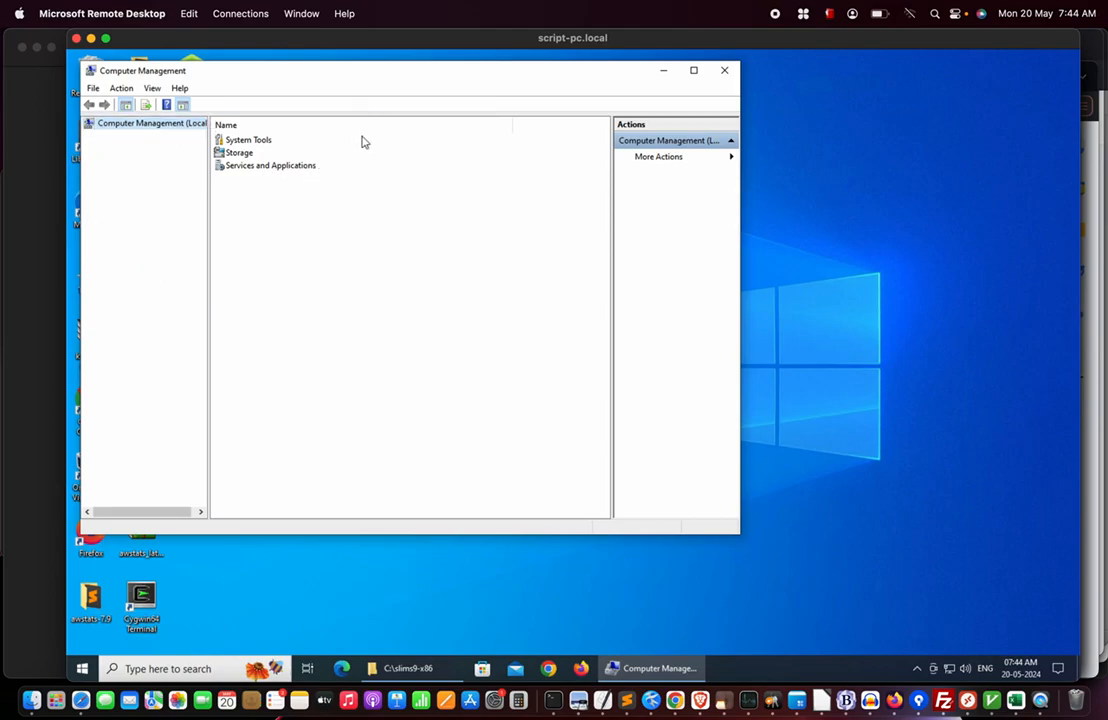
{"action": "left_click", "coordinate": [724, 70]}
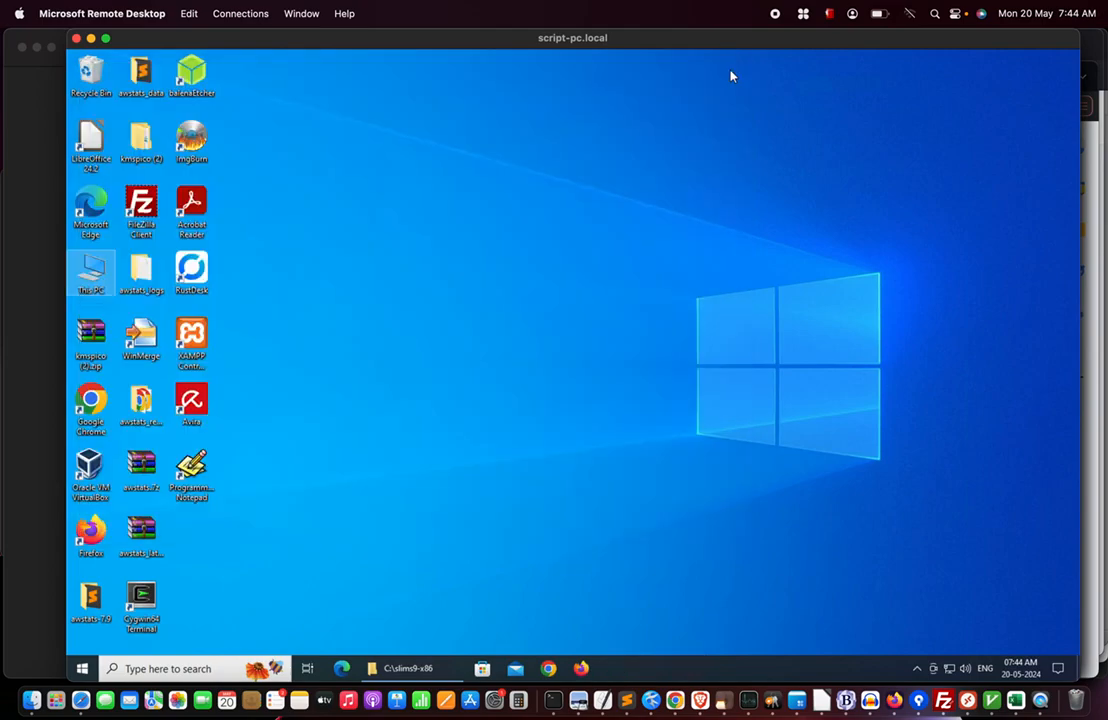
{"action": "left_click", "coordinate": [140, 669]}
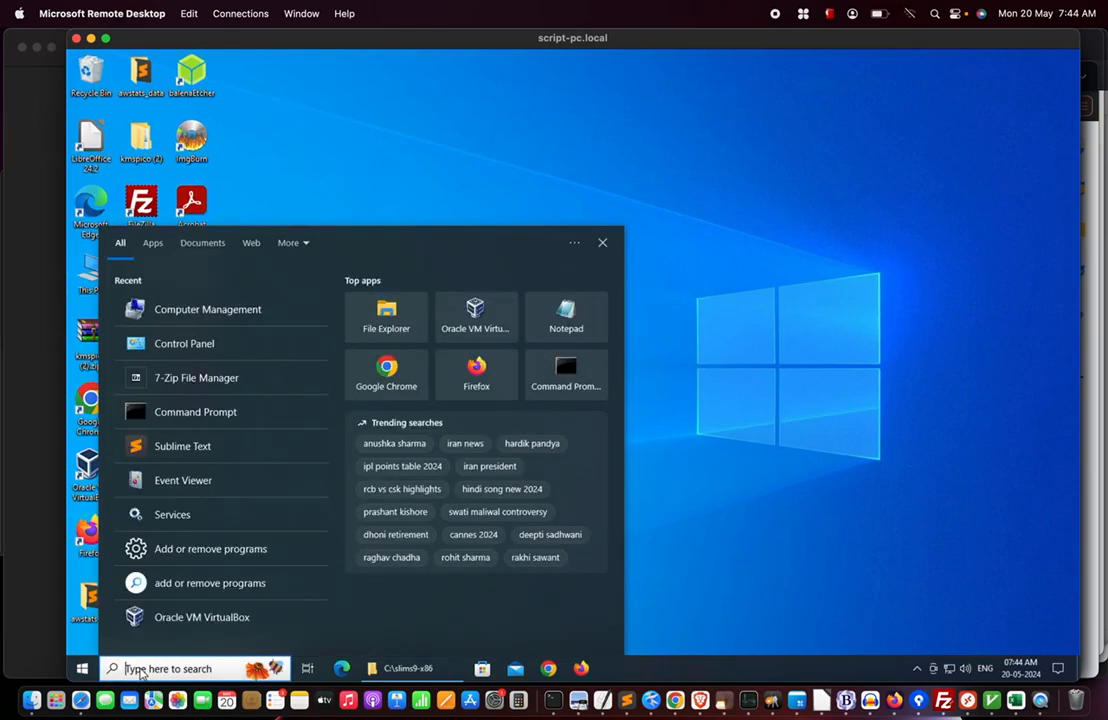
{"action": "type", "text": "system"}
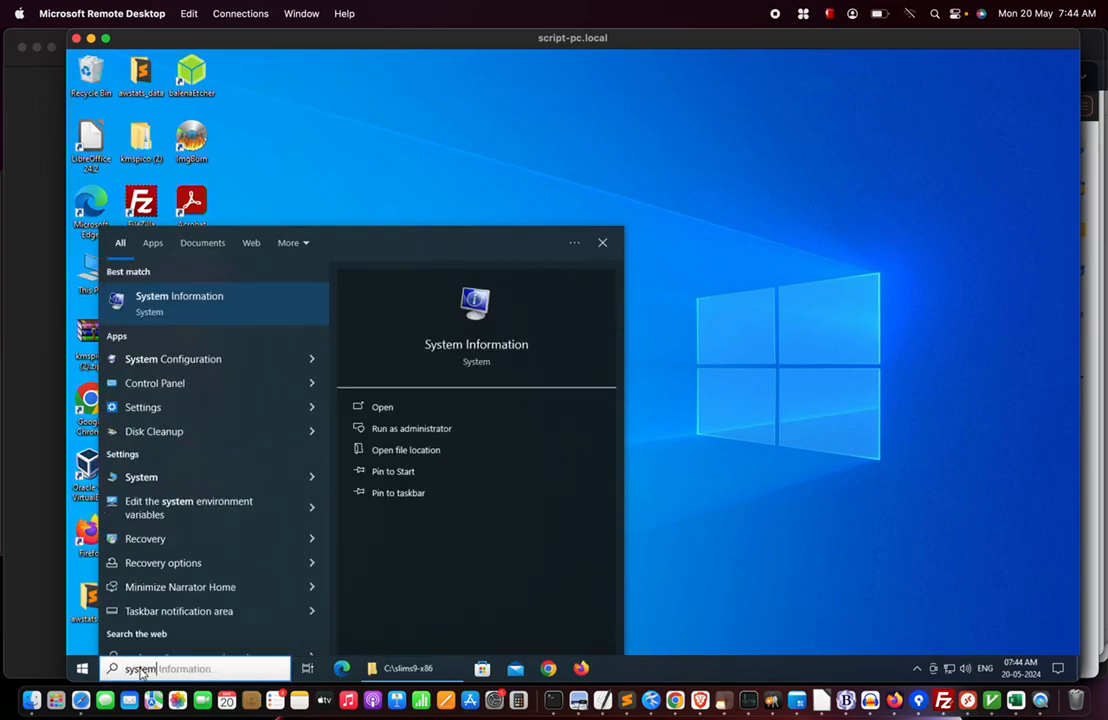
{"action": "left_click", "coordinate": [165, 300]}
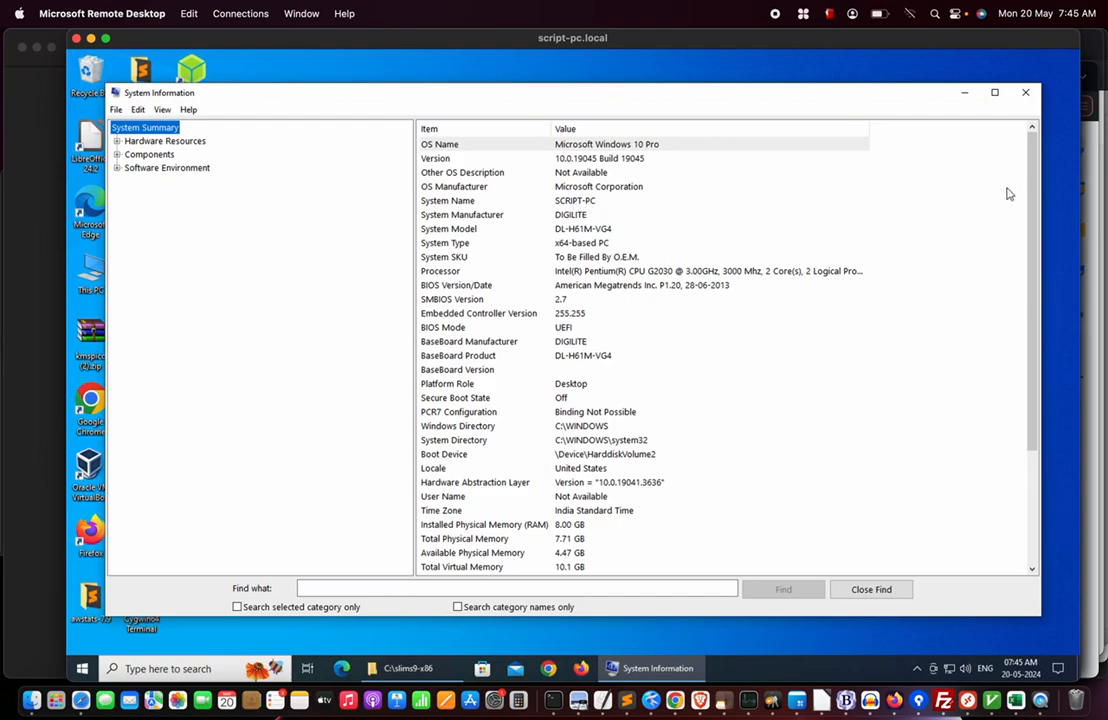
{"action": "left_click", "coordinate": [1027, 93]}
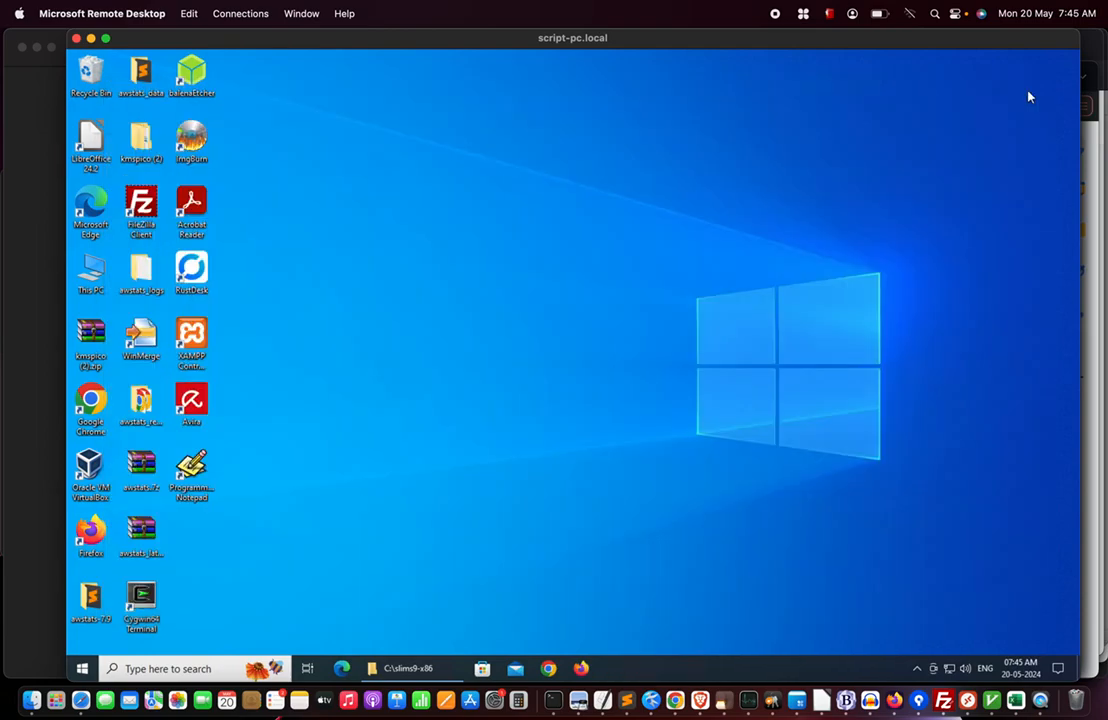
{"action": "key", "text": "super+Tab"}
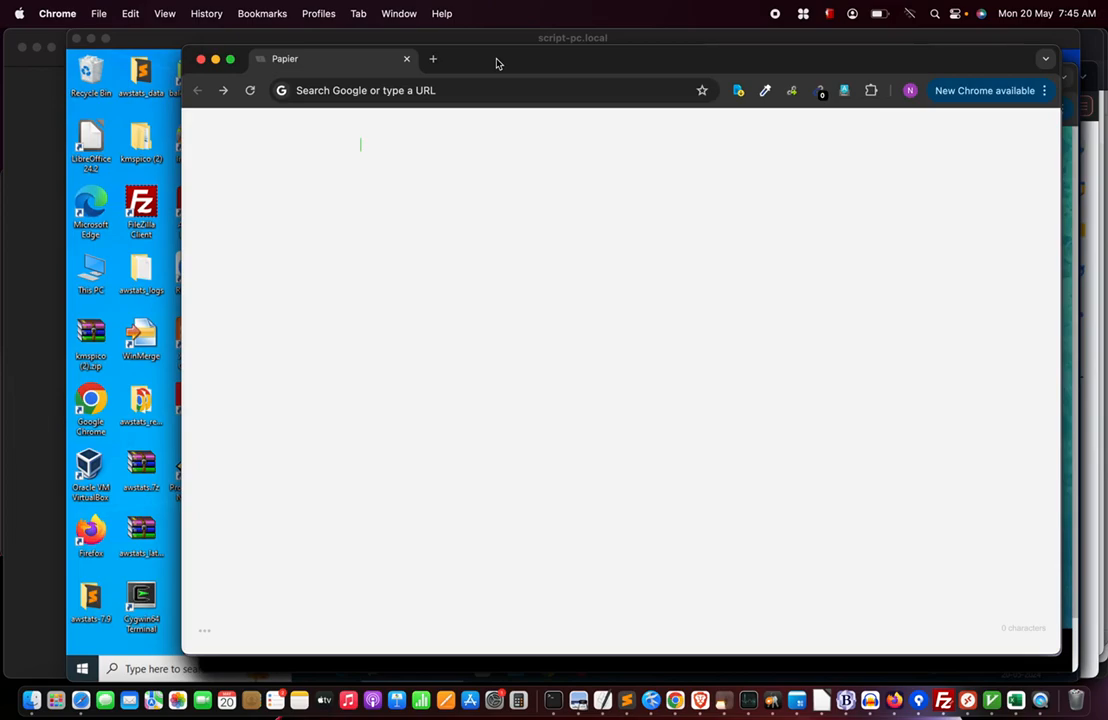
{"action": "left_click", "coordinate": [373, 93]}
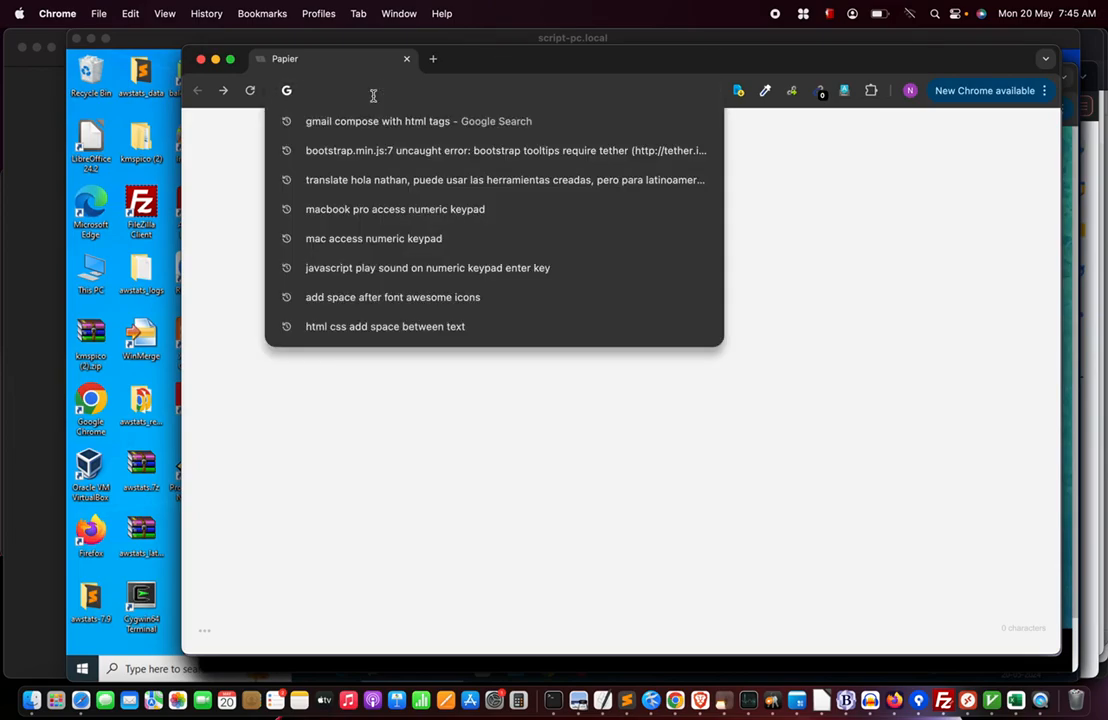
{"action": "type", "text": "https:"}
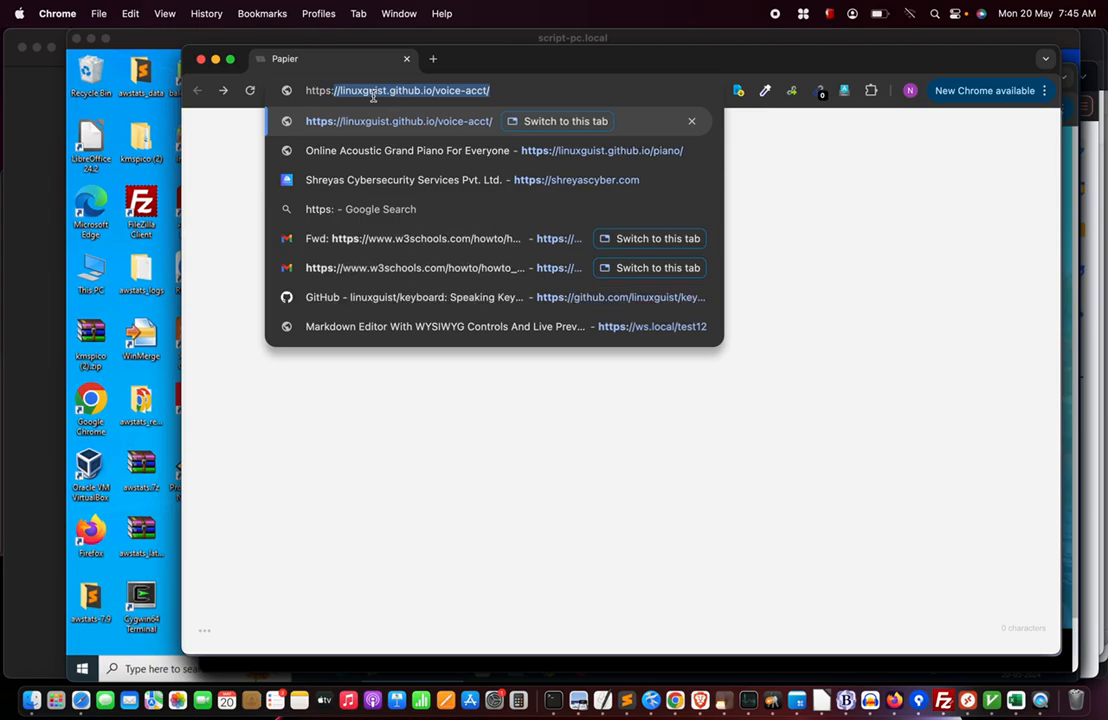
{"action": "type", "text": "//script-pc"}
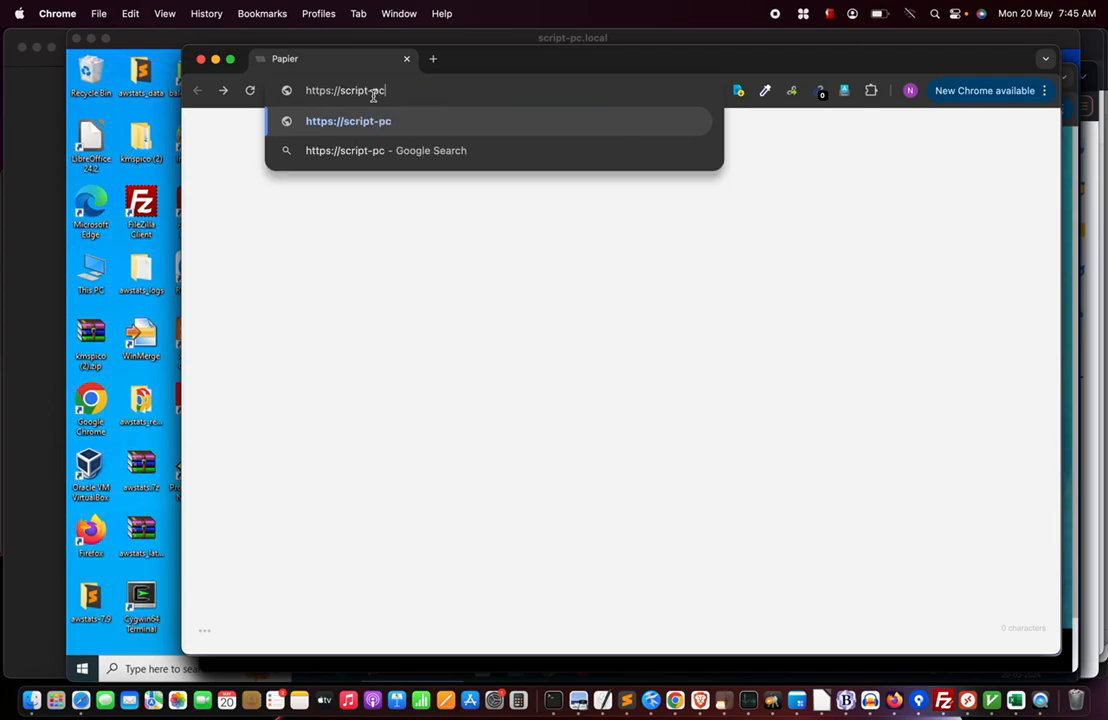
{"action": "type", "text": ".local"}
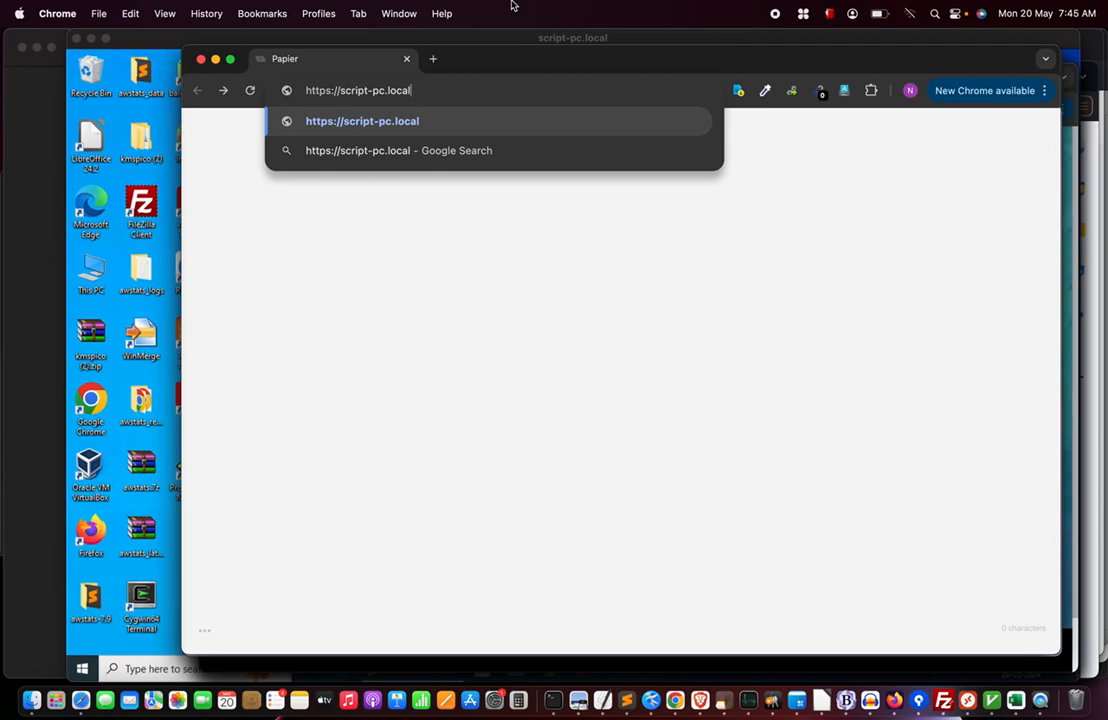
{"action": "key", "text": "Return"}
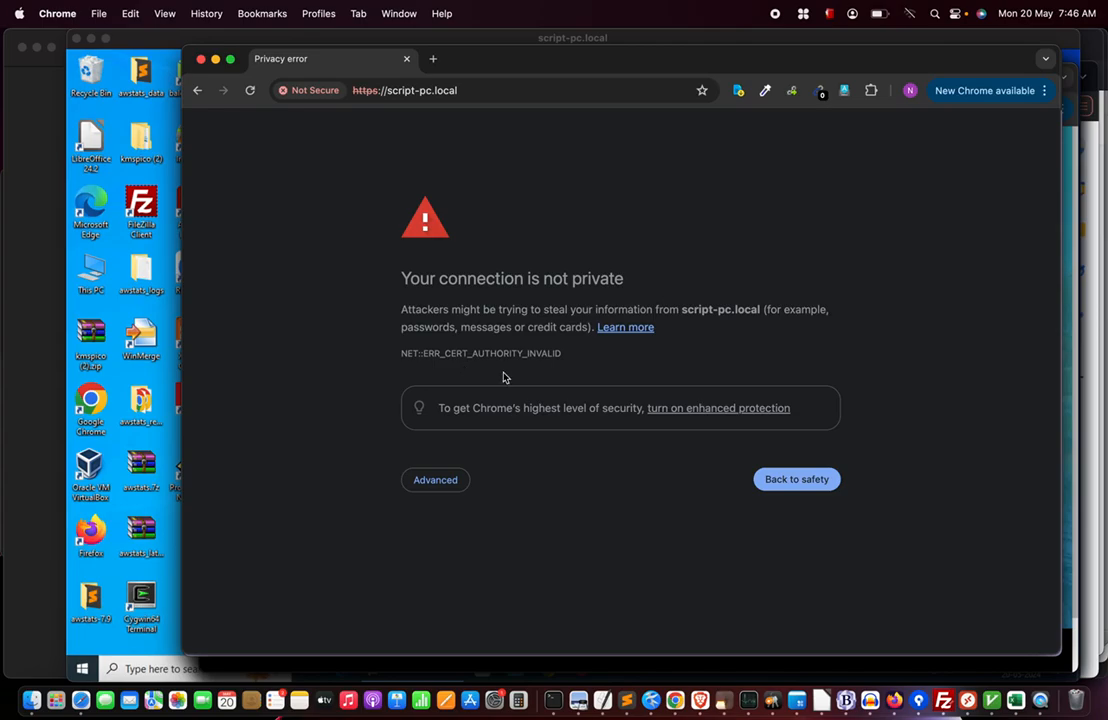
Bypass the certificate warning via Advanced and proceed to script-pc.local (unsafe).
{"action": "left_click", "coordinate": [428, 482]}
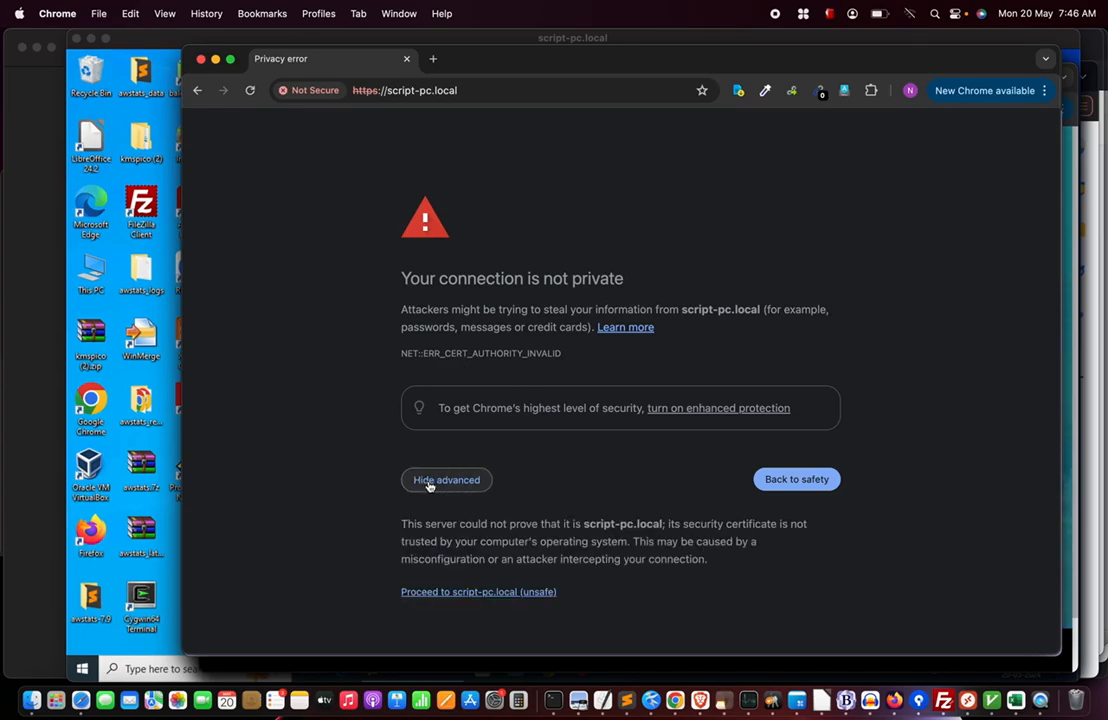
{"action": "left_click", "coordinate": [518, 592]}
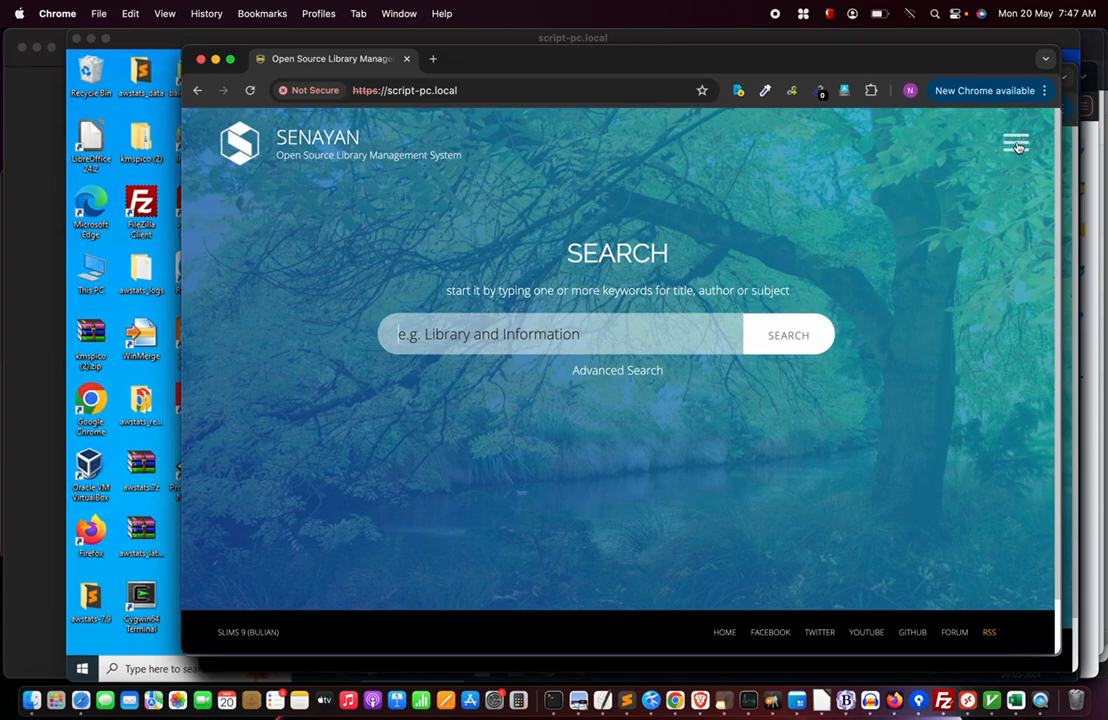
Open the Librarian LOGIN page from the site menu in a new tab.
{"action": "left_click", "coordinate": [1018, 145]}
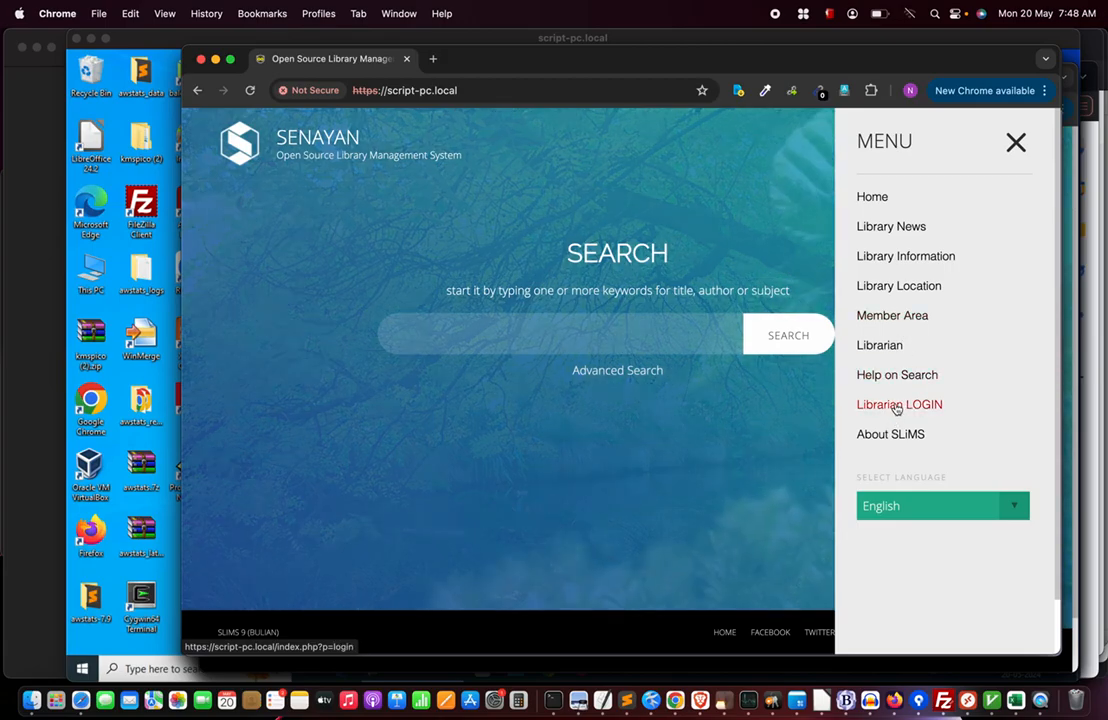
{"action": "right_click", "coordinate": [899, 405]}
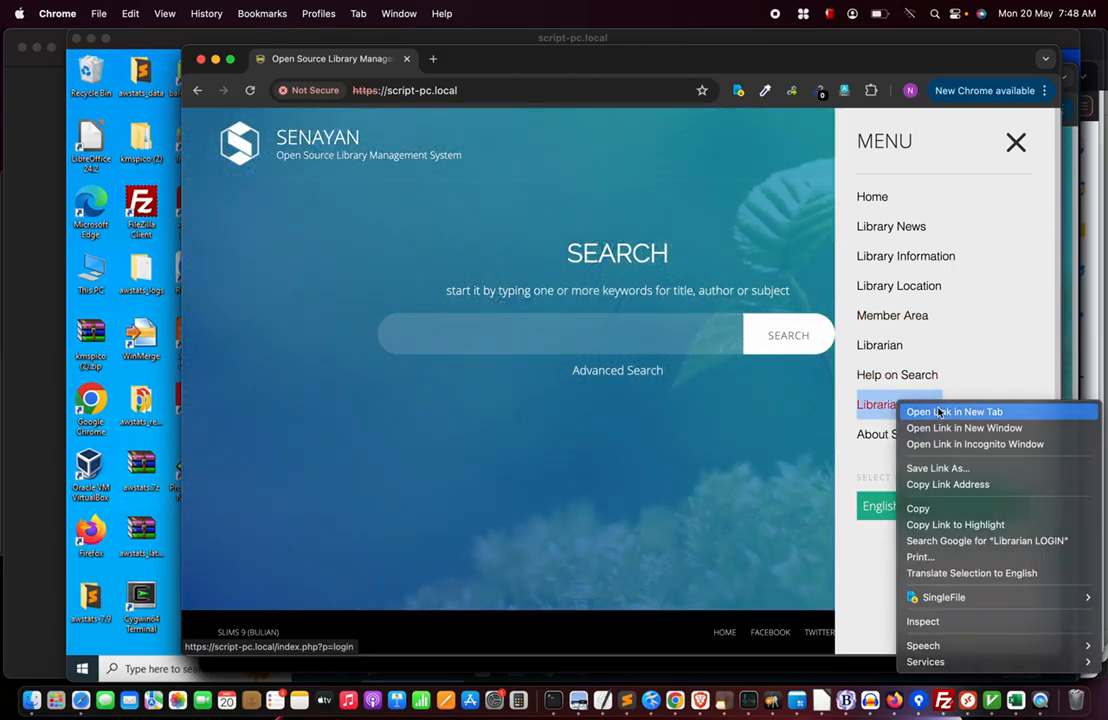
{"action": "left_click", "coordinate": [939, 412]}
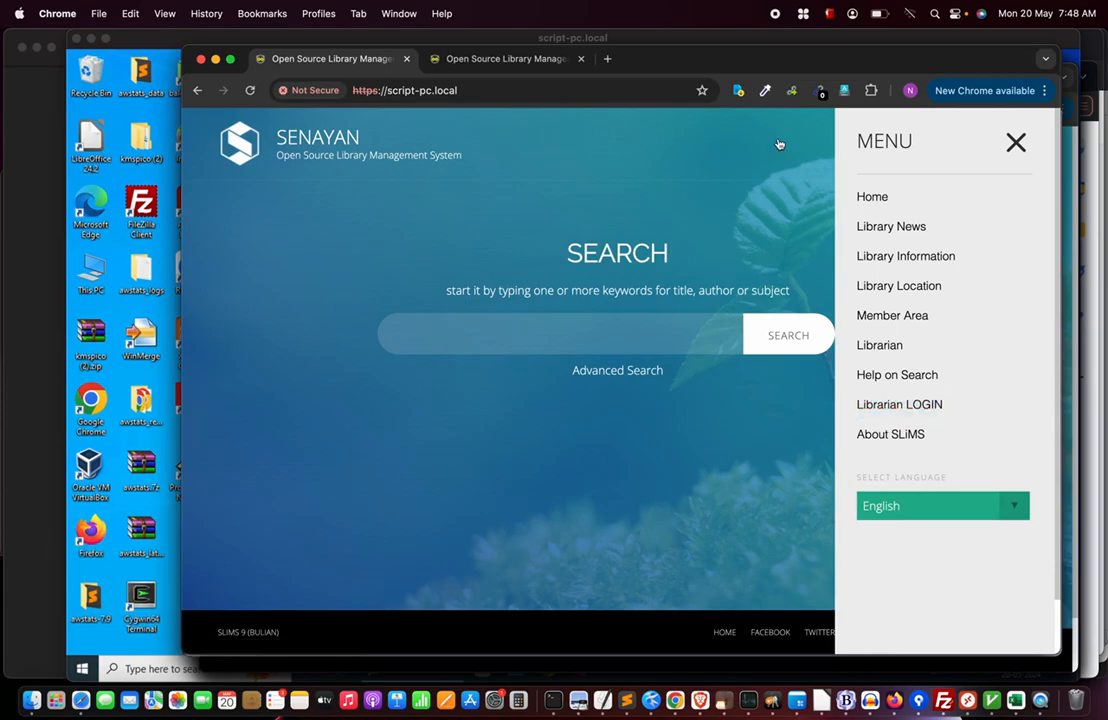
{"action": "left_click", "coordinate": [1018, 145]}
{"action": "left_click", "coordinate": [524, 58]}
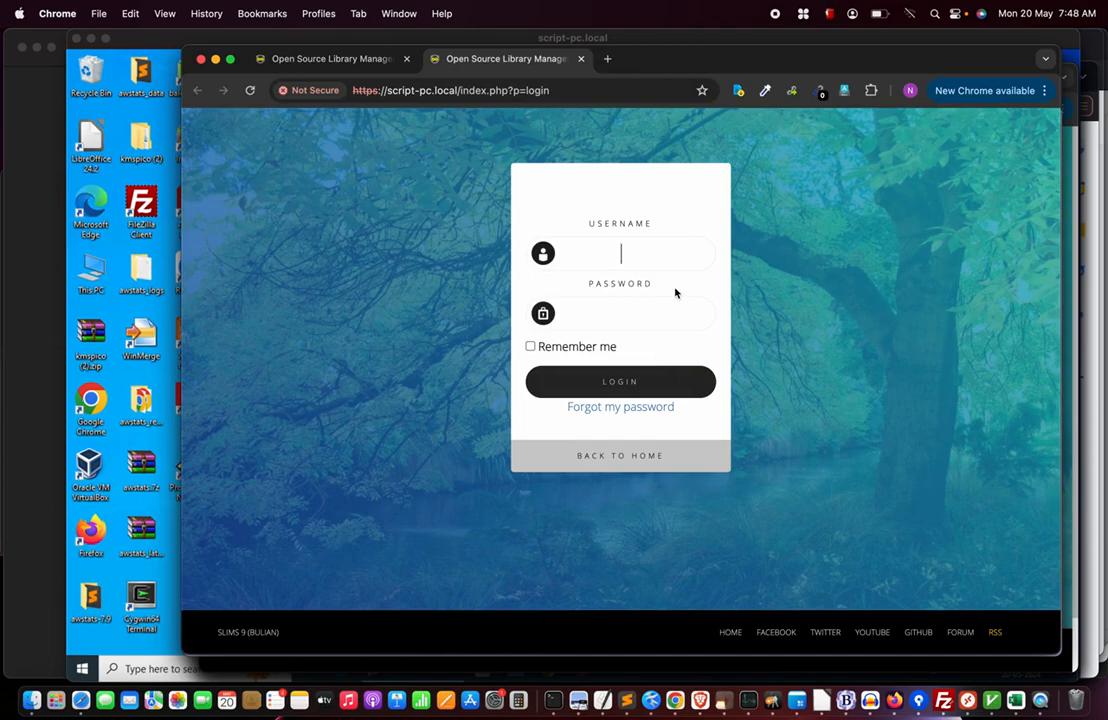
Log in as admin with the account password.
{"action": "type", "text": "admin"}
{"action": "key", "text": "Tab"}
{"action": "type", "text": "*******"}
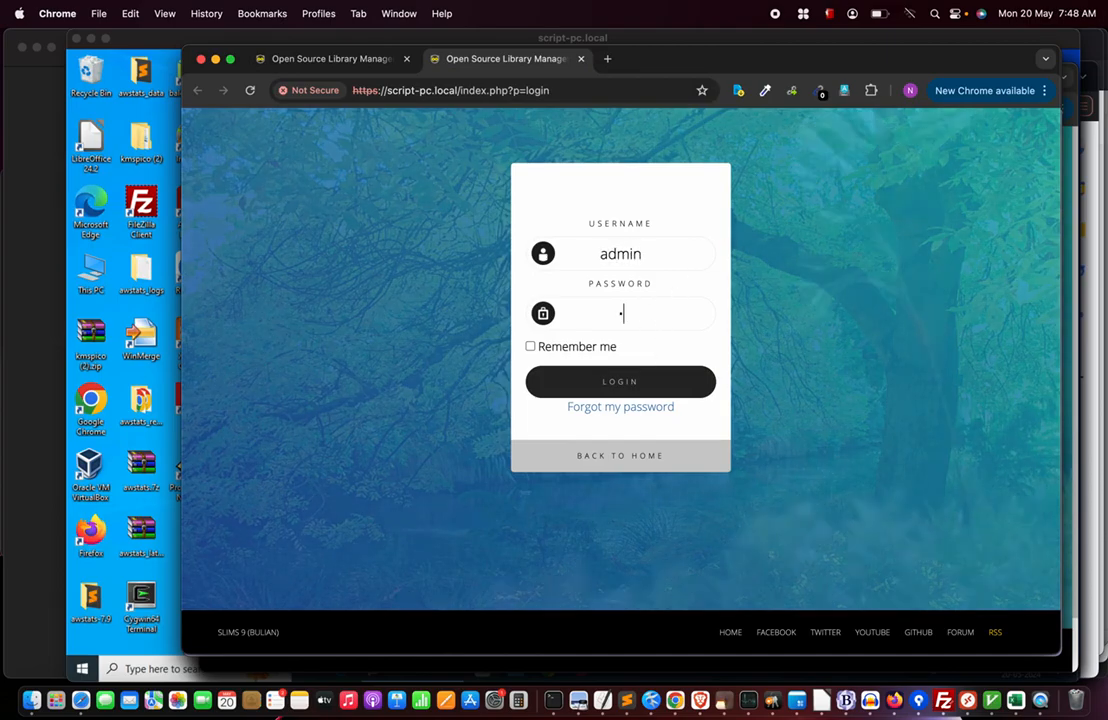
{"action": "type", "text": "****"}
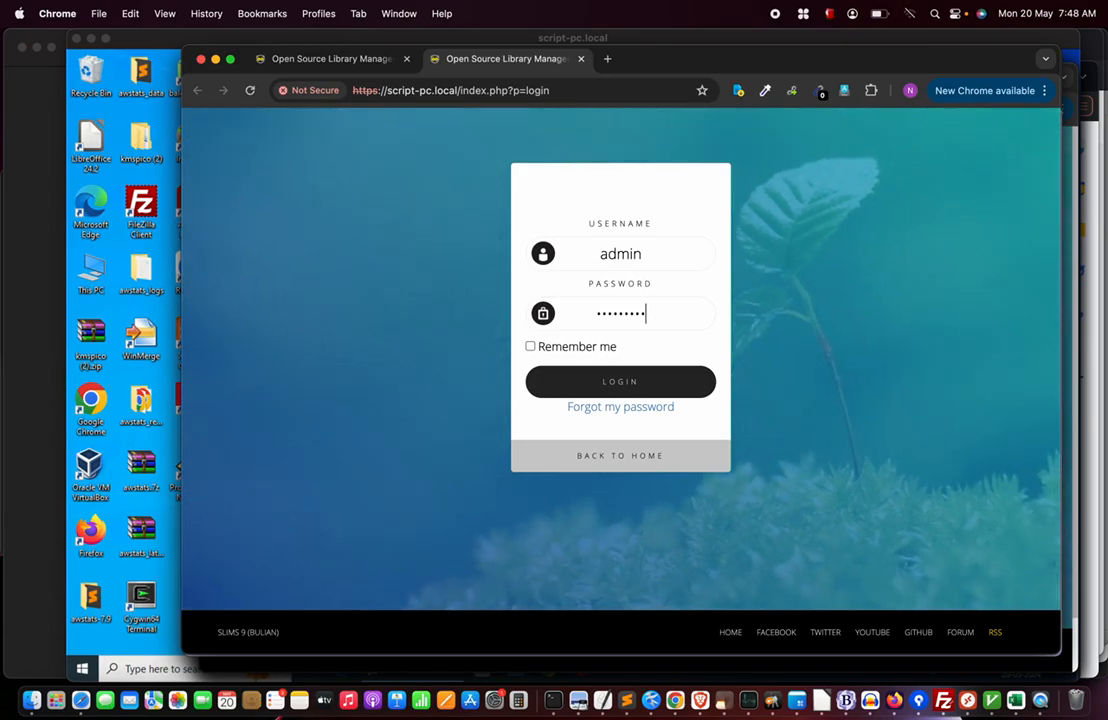
{"action": "key", "text": "Return"}
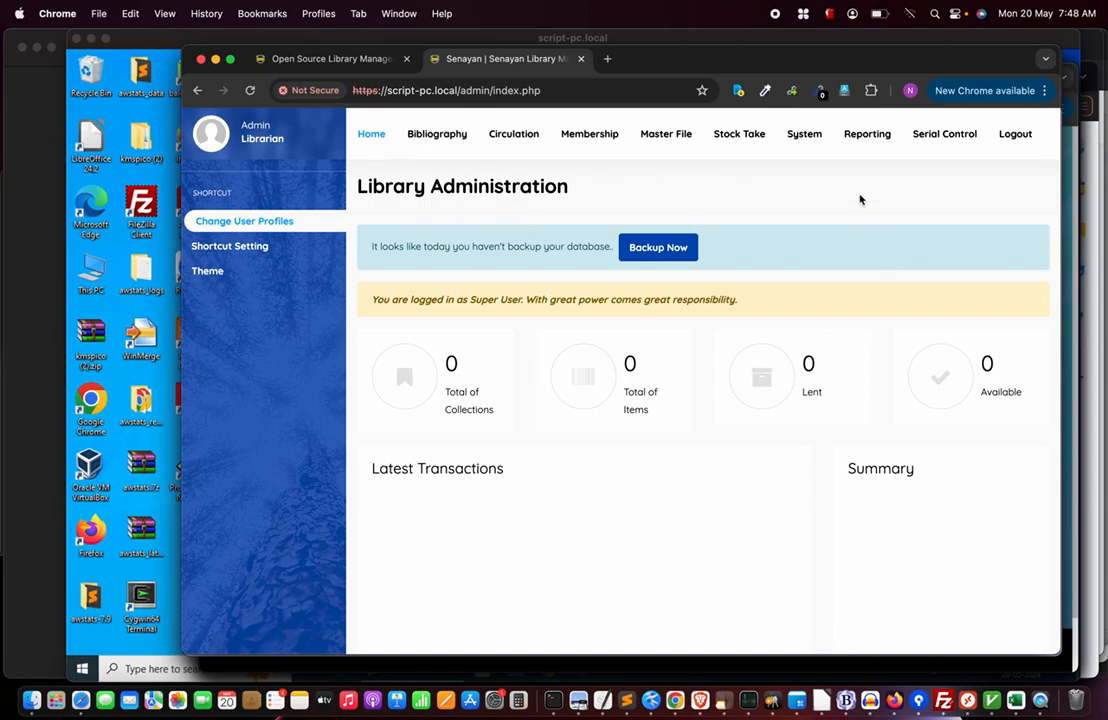
{"action": "left_click", "coordinate": [242, 222]}
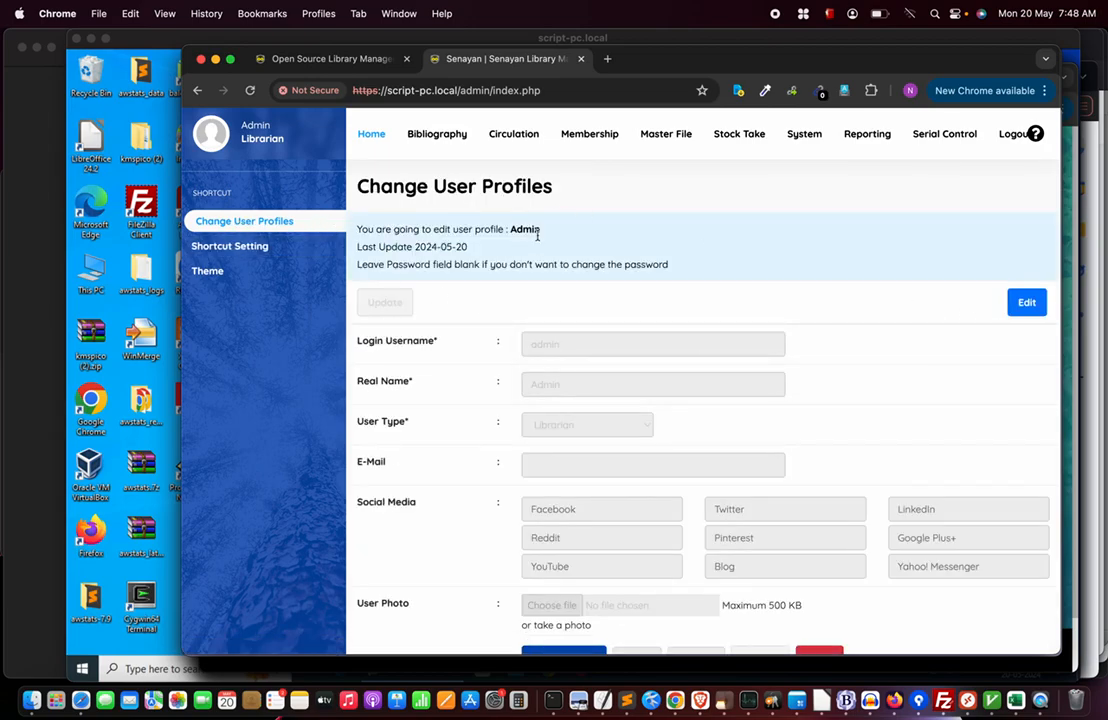
{"action": "left_click", "coordinate": [1027, 303]}
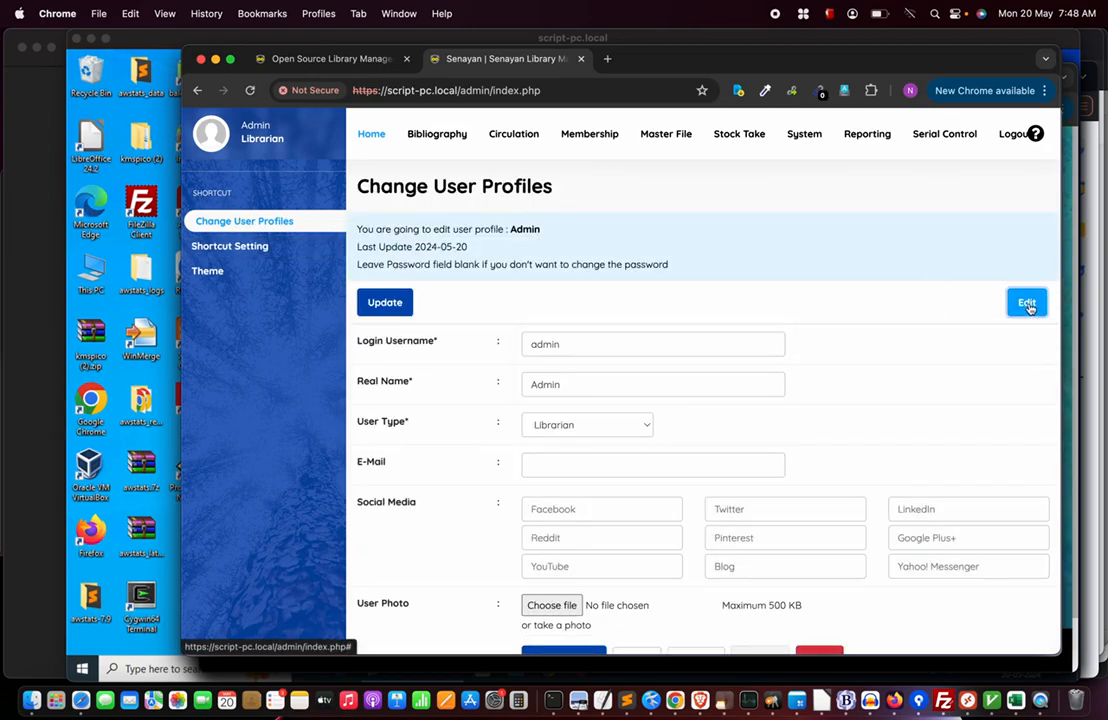
{"action": "scroll", "coordinate": [743, 414], "scroll_direction": "down", "scroll_amount": 10}
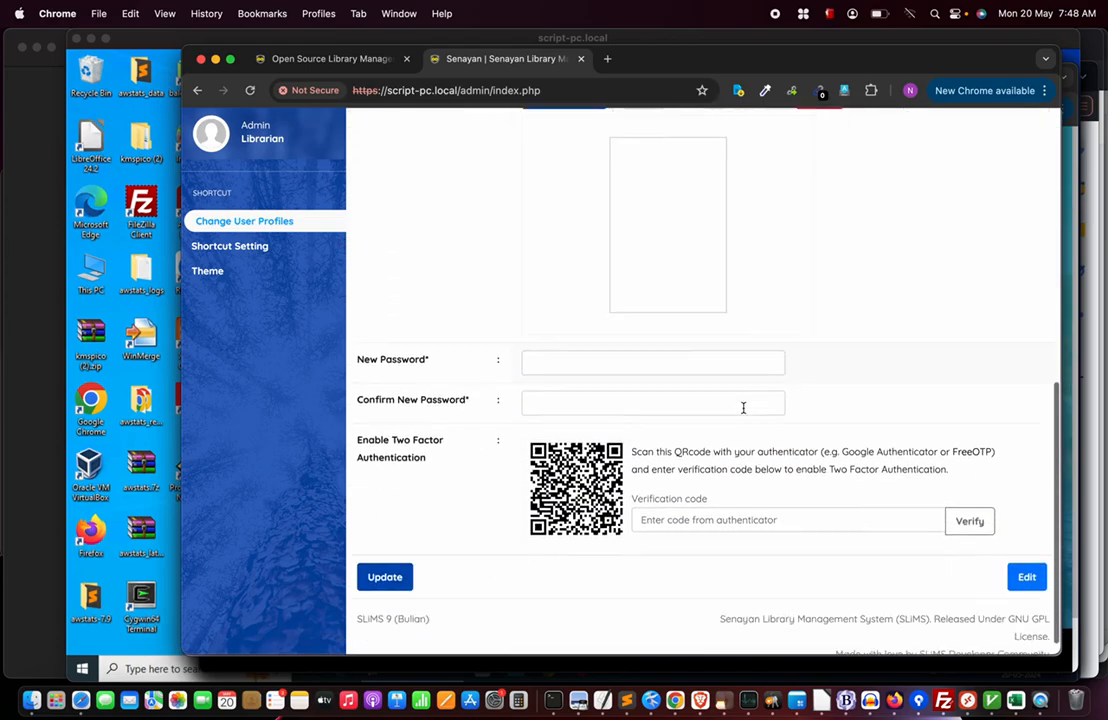
{"action": "left_click", "coordinate": [555, 344]}
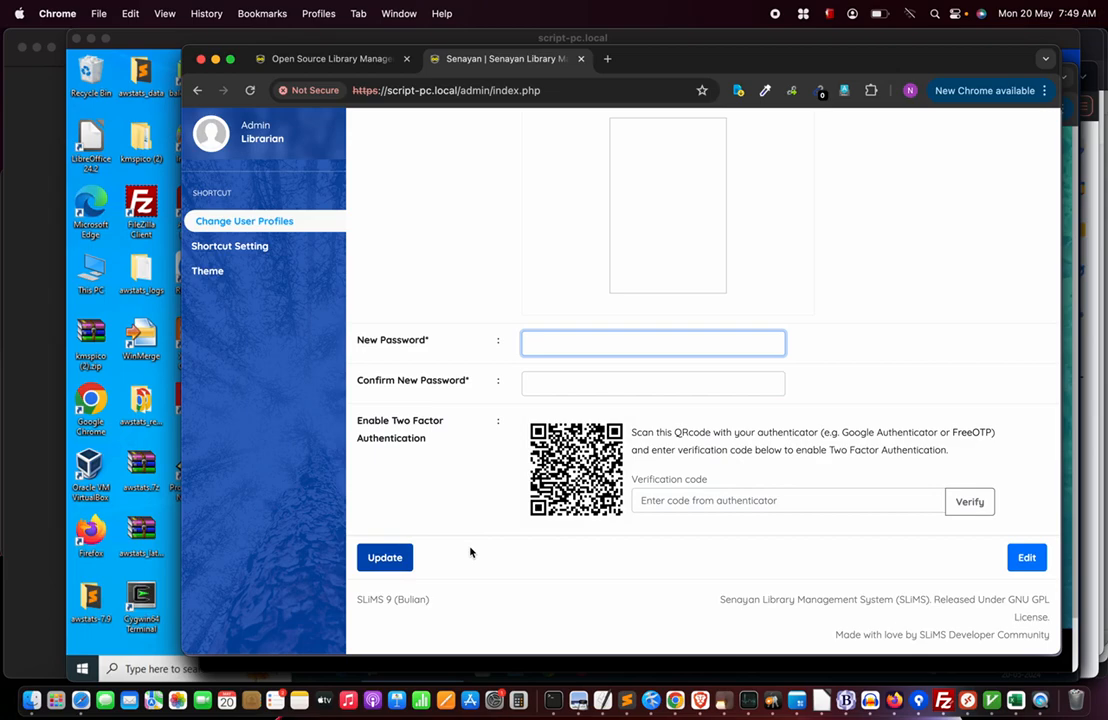
{"action": "scroll", "coordinate": [470, 552], "scroll_direction": "up", "scroll_amount": 10}
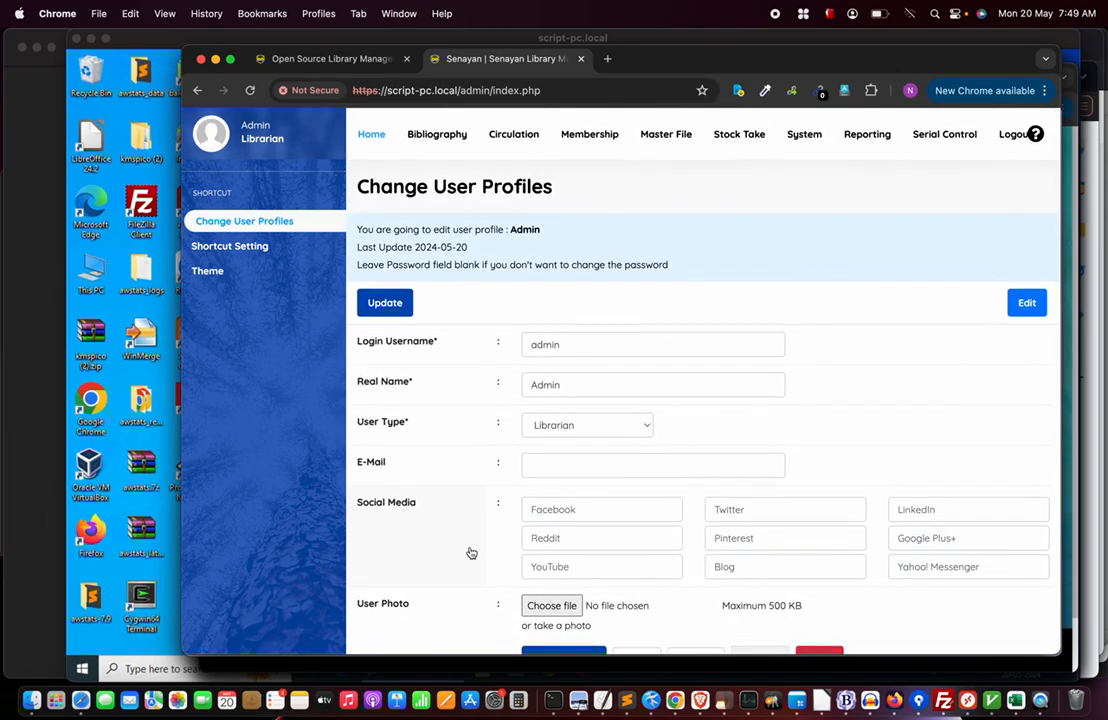
Open Bibliography > Biblio Data Import and save the sample file biblio_sample_import (4).csv to Downloads.
{"action": "left_click", "coordinate": [371, 134]}
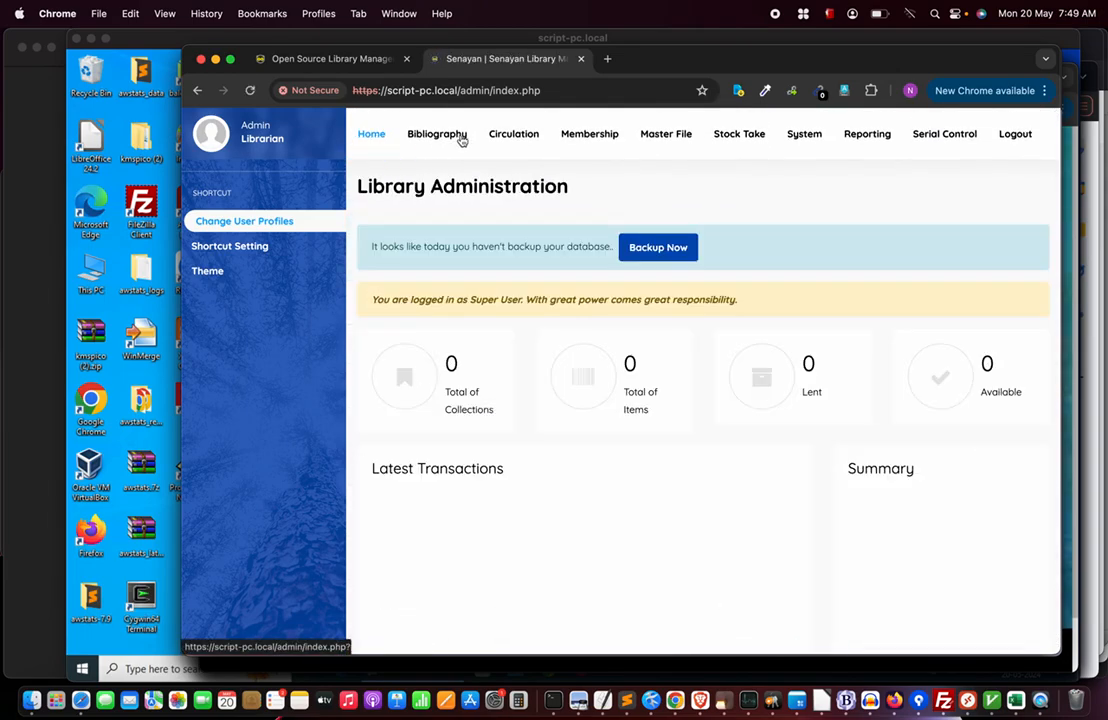
{"action": "left_click", "coordinate": [445, 136]}
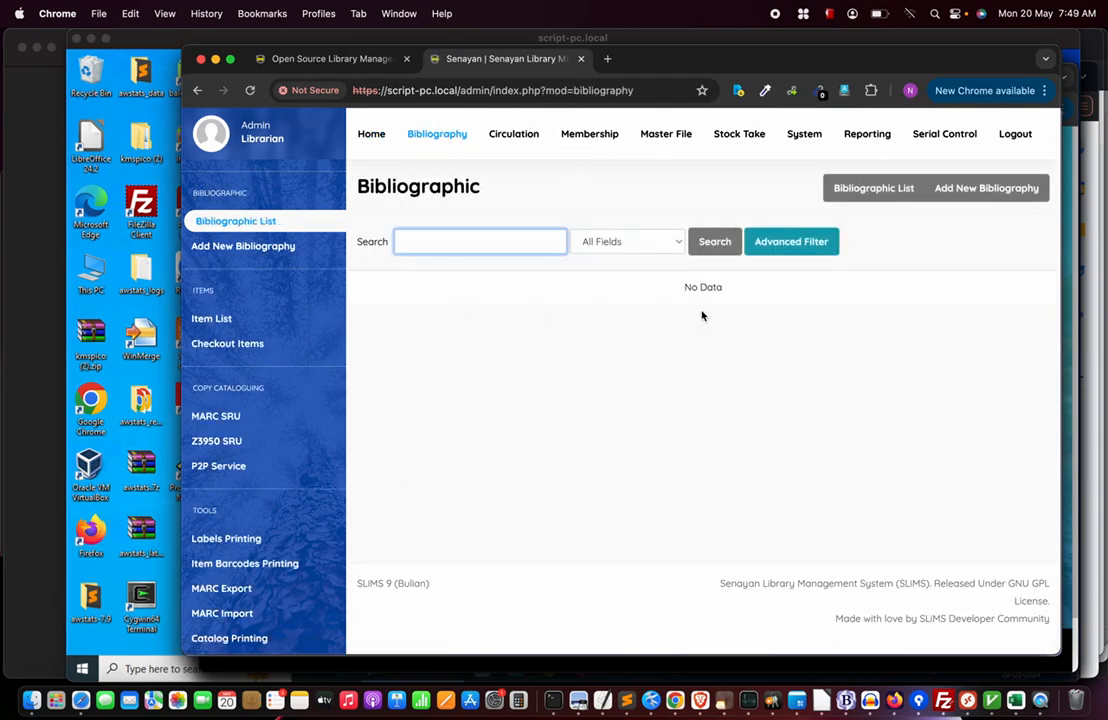
{"action": "scroll", "coordinate": [270, 513], "scroll_direction": "down", "scroll_amount": 3}
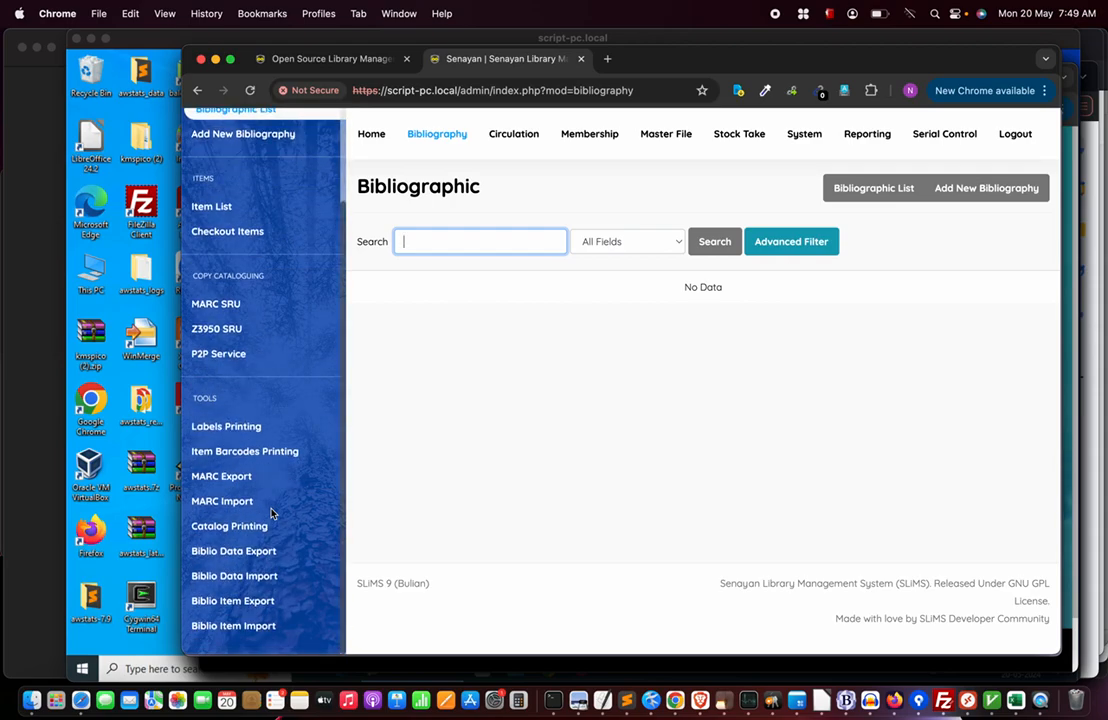
{"action": "left_click", "coordinate": [250, 578]}
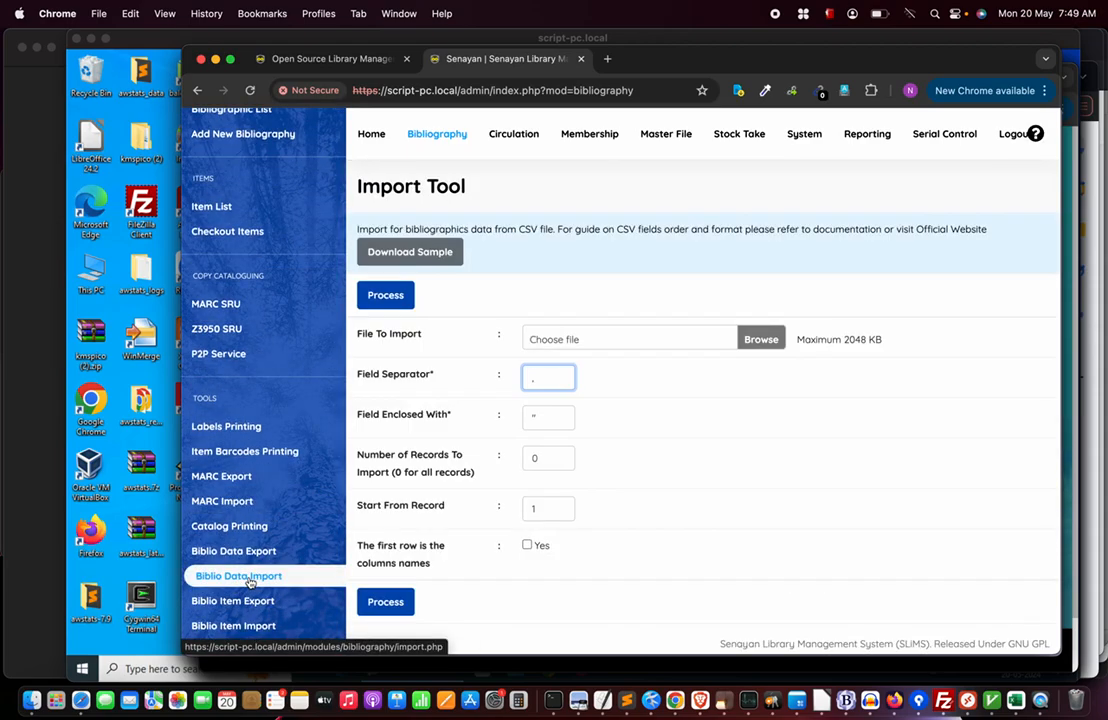
{"action": "left_click", "coordinate": [406, 256]}
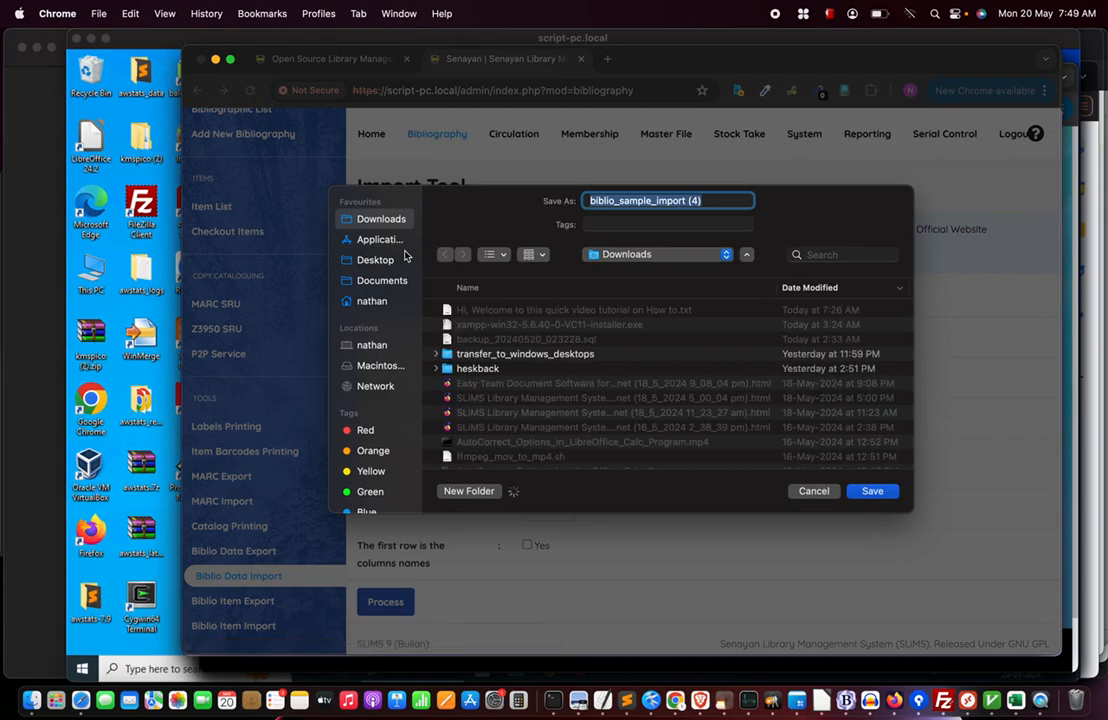
{"action": "left_click", "coordinate": [872, 491]}
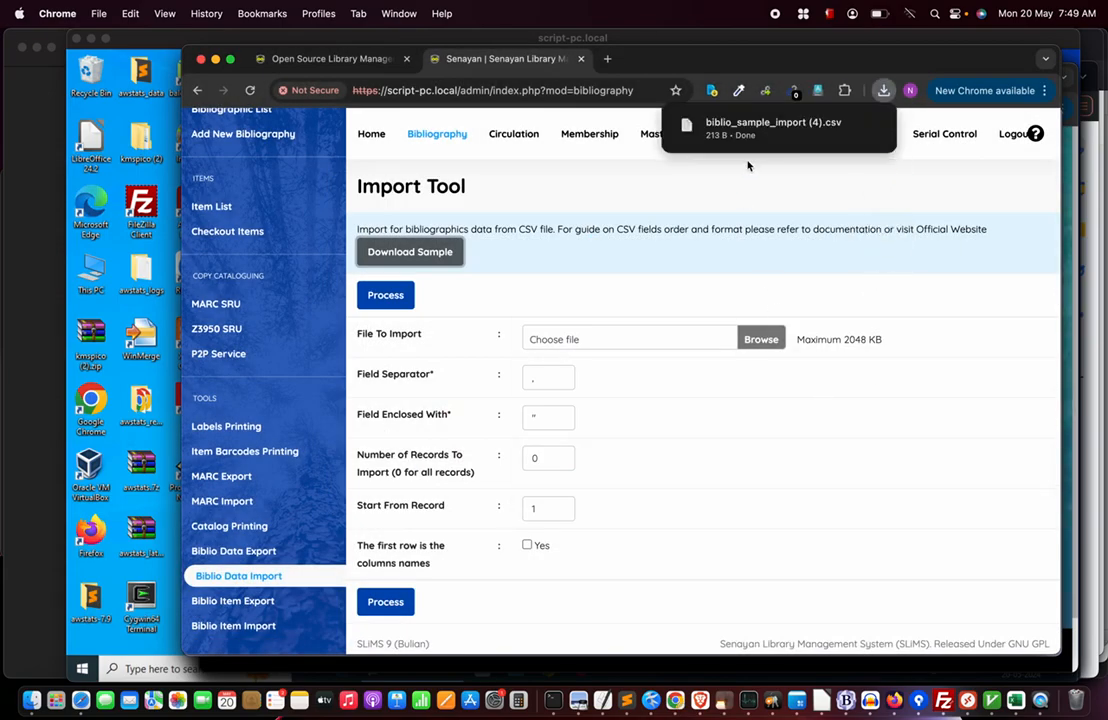
Open biblio_sample_import (4).csv from the Downloads folder in LibreOffice Calc.
{"action": "left_click", "coordinate": [845, 125]}
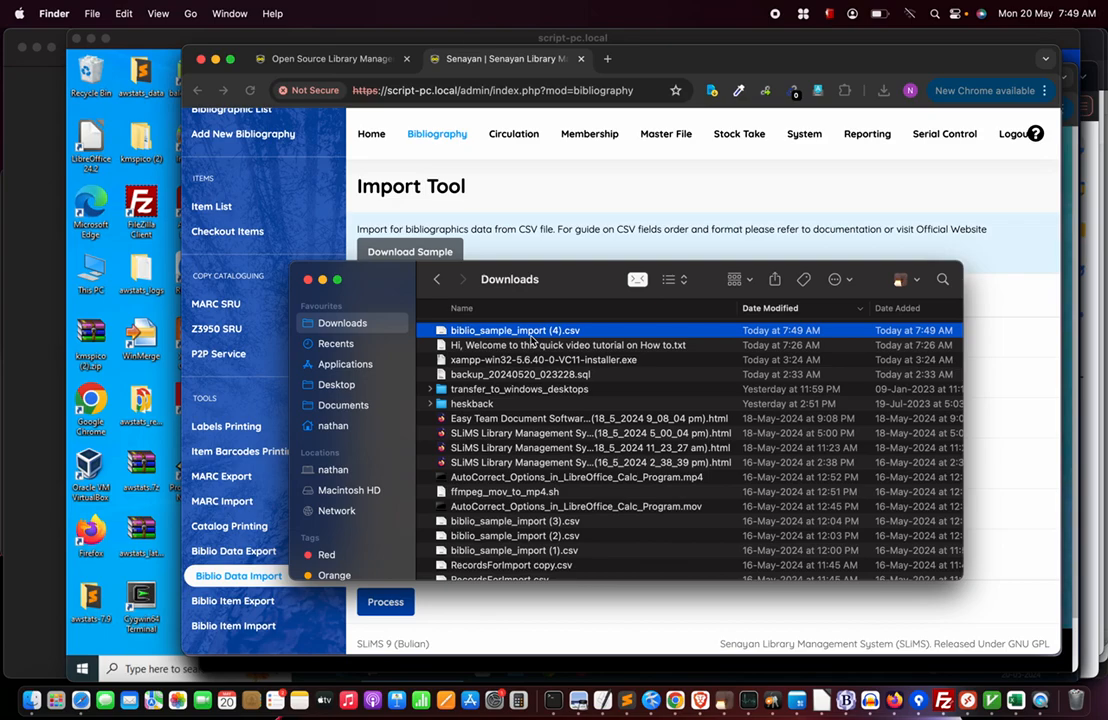
{"action": "right_click", "coordinate": [535, 333]}
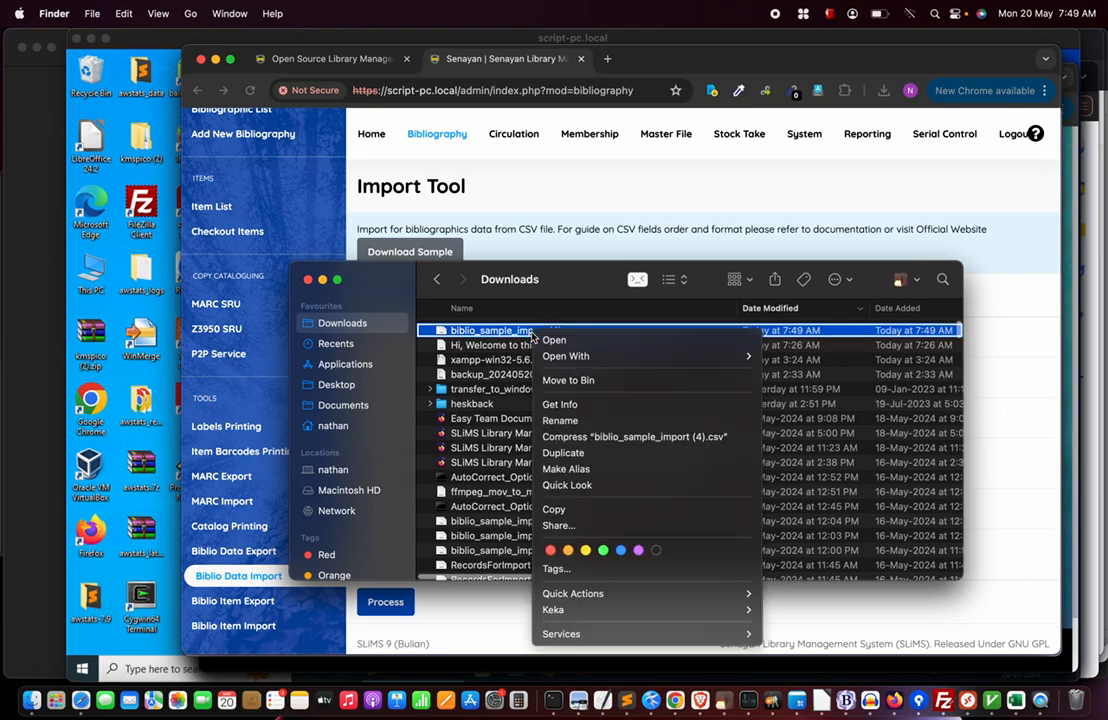
{"action": "mouse_move", "coordinate": [574, 360]}
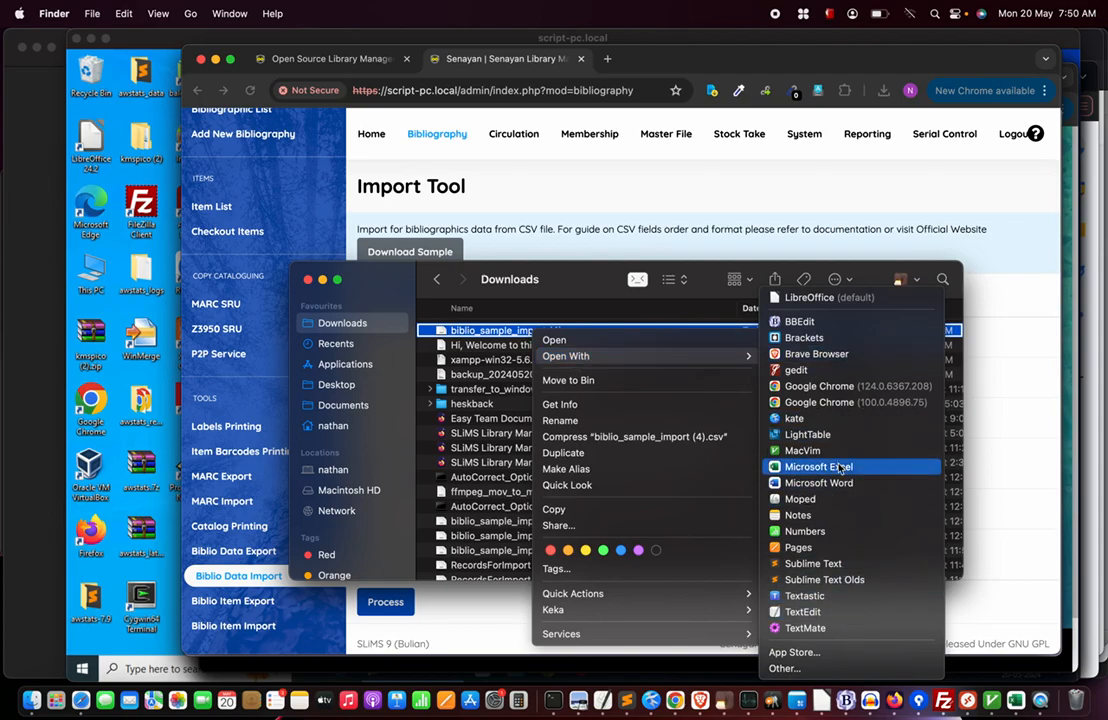
{"action": "left_click", "coordinate": [820, 304]}
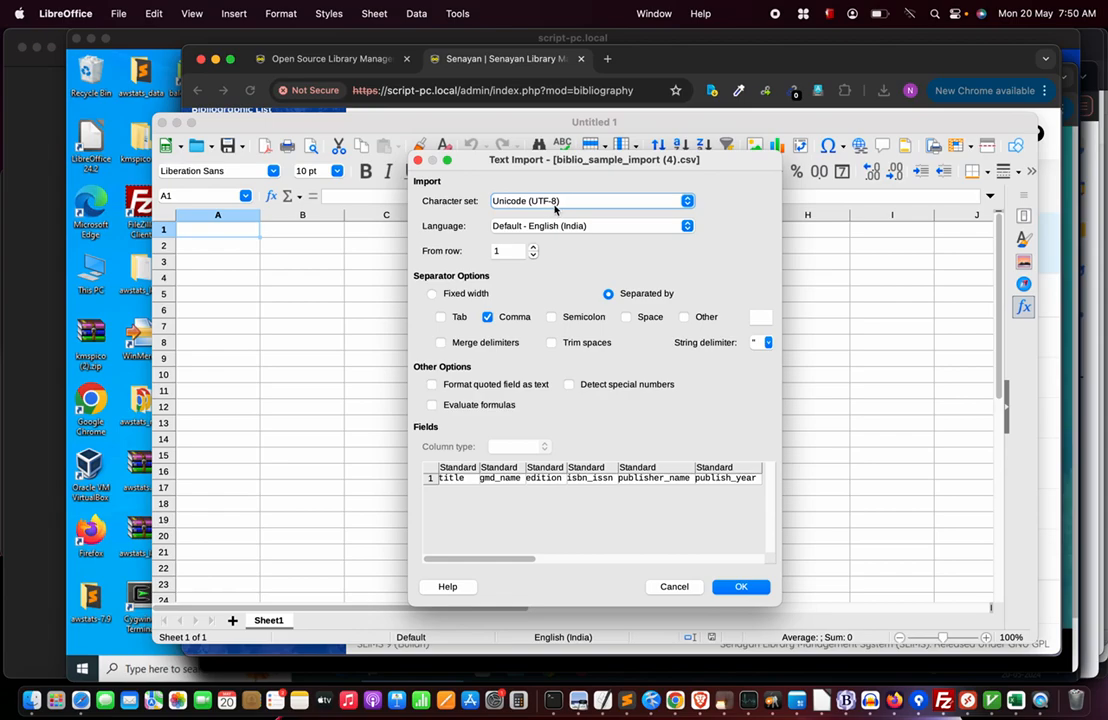
{"action": "left_click", "coordinate": [741, 586]}
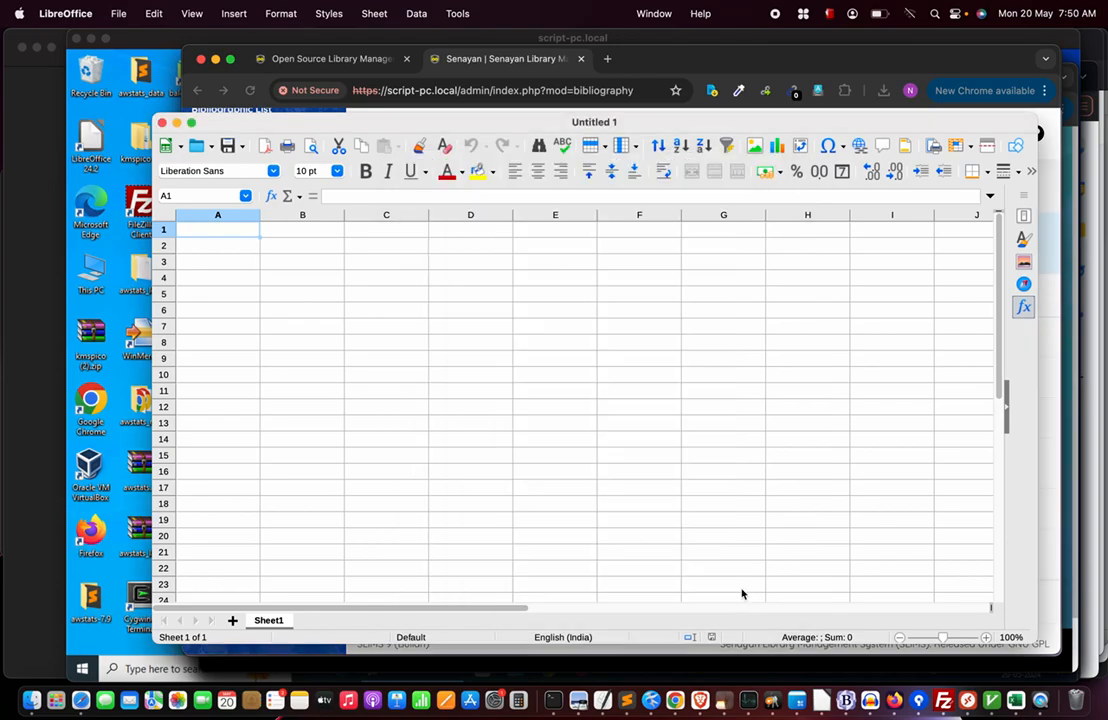
{"action": "left_click", "coordinate": [189, 250]}
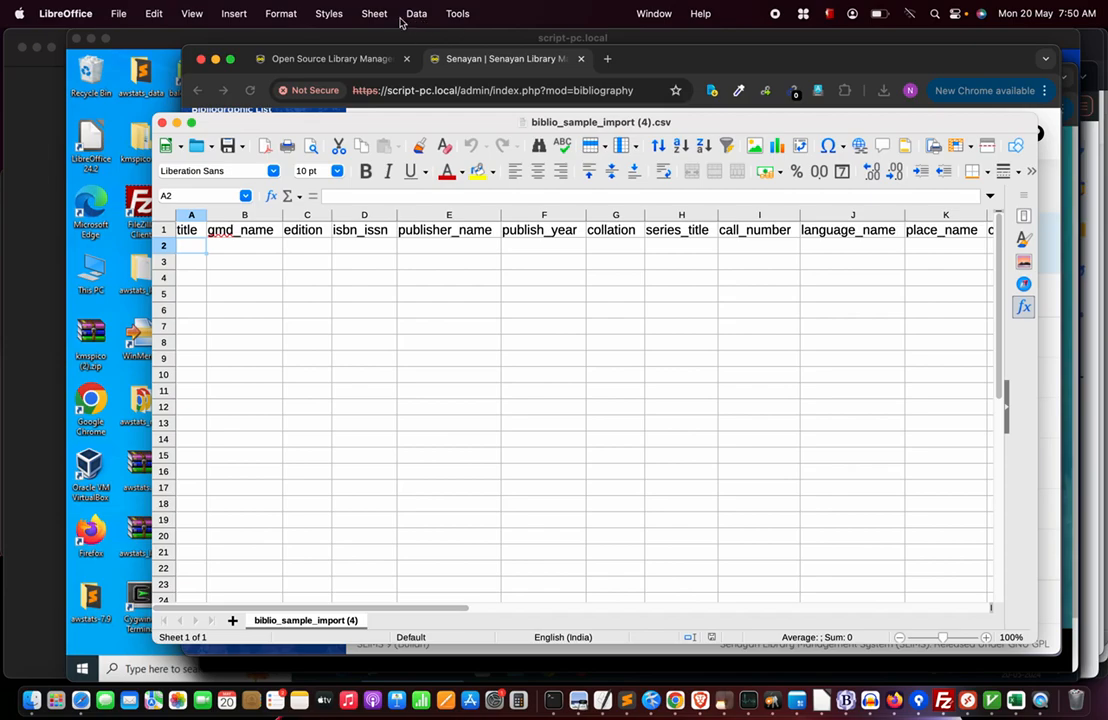
{"action": "left_click", "coordinate": [458, 14]}
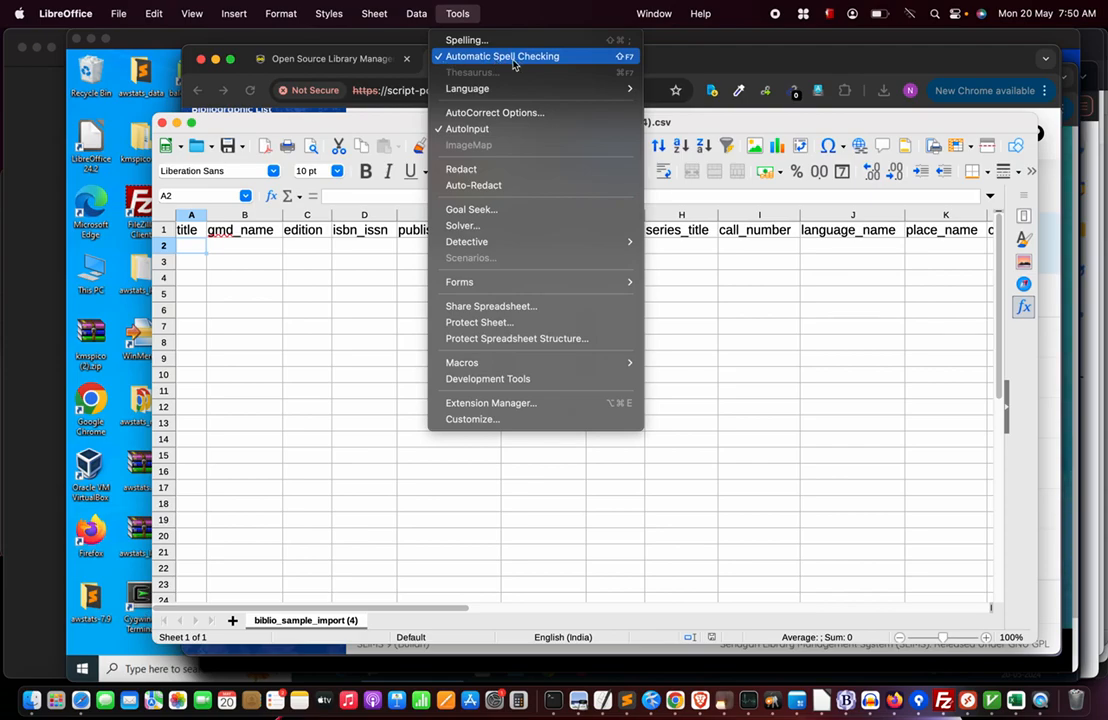
{"action": "left_click", "coordinate": [507, 114]}
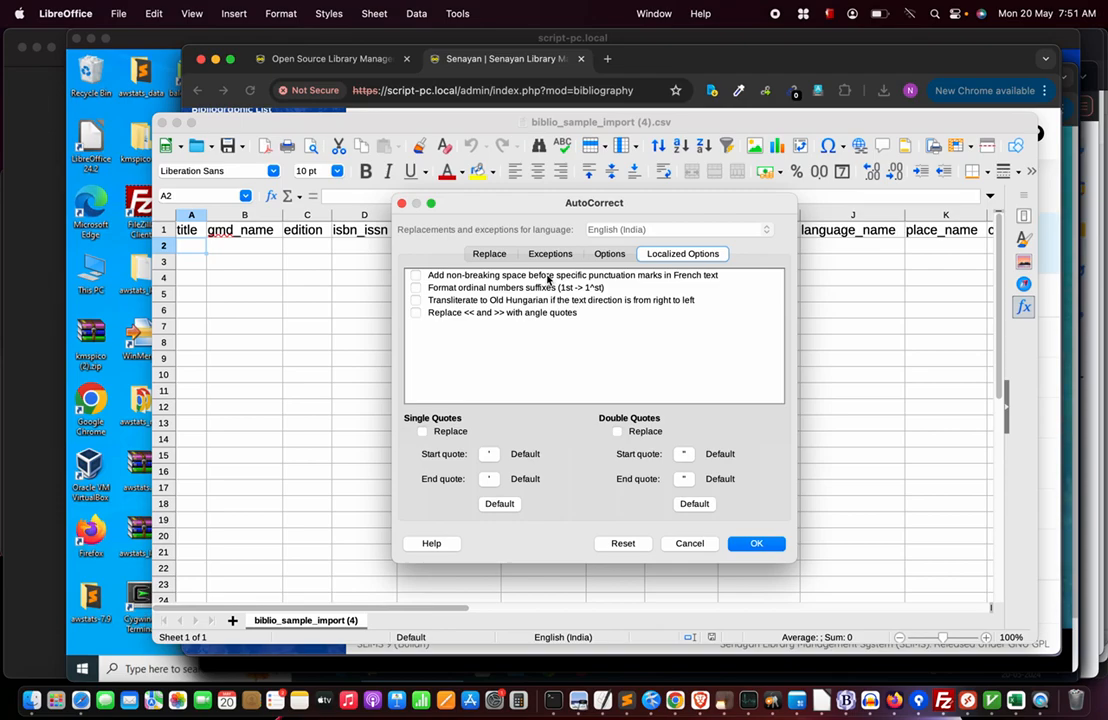
{"action": "left_click", "coordinate": [489, 253]}
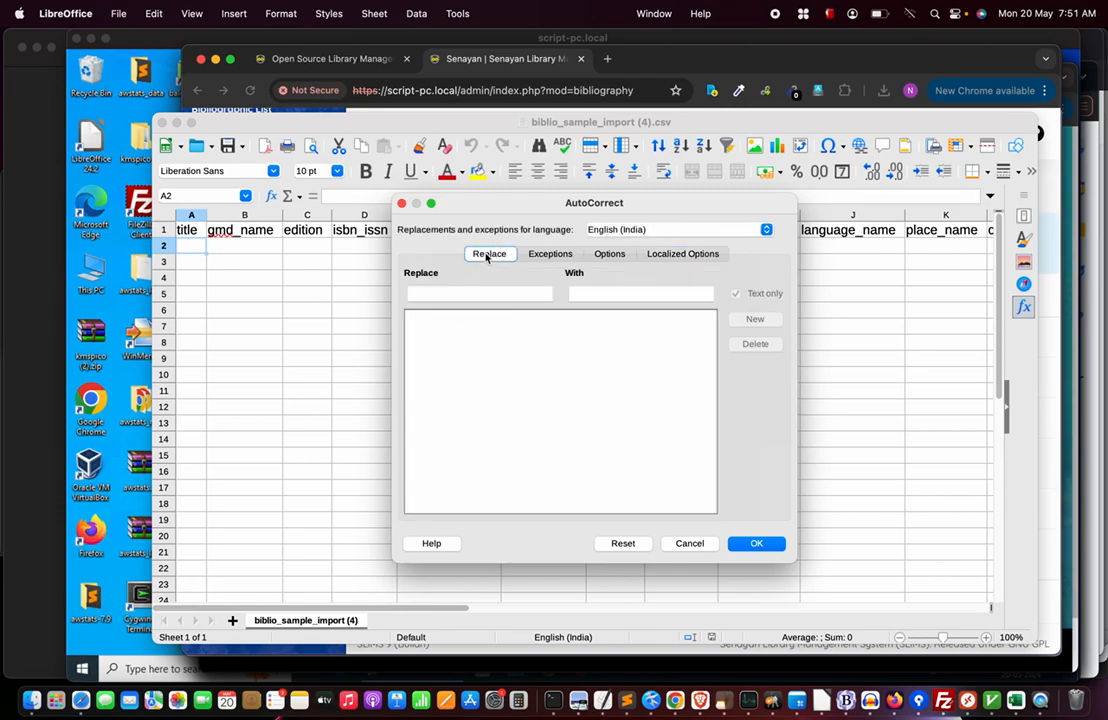
{"action": "left_click", "coordinate": [550, 253]}
{"action": "left_click", "coordinate": [610, 254]}
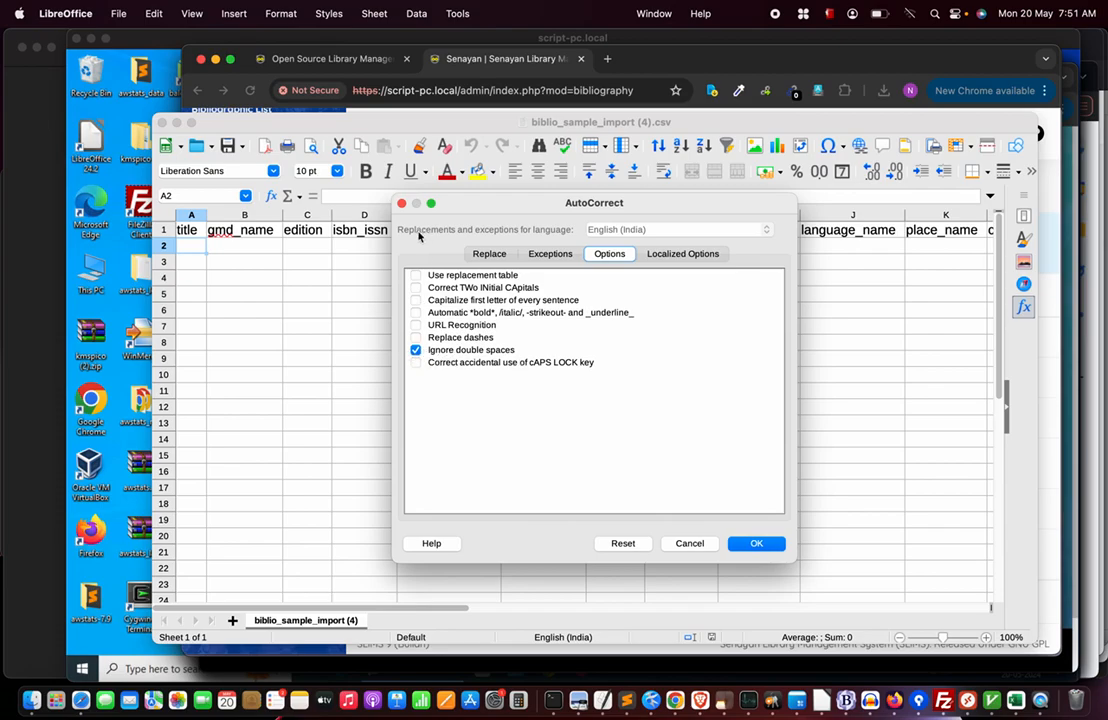
{"action": "left_click", "coordinate": [685, 257]}
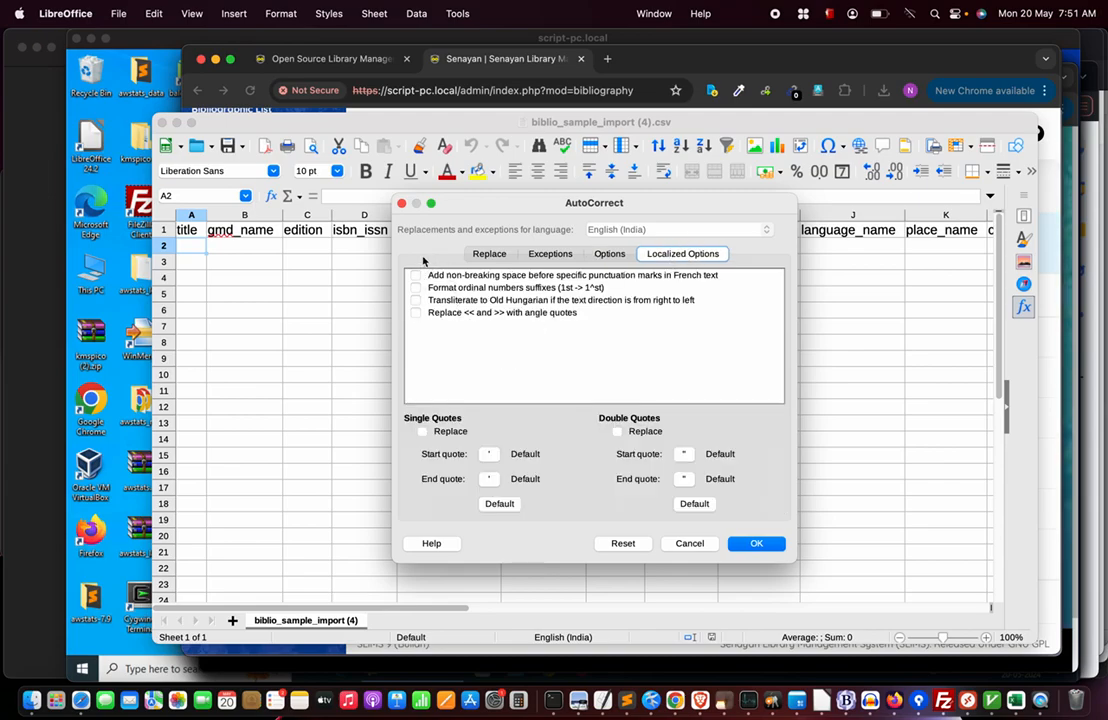
{"action": "left_click", "coordinate": [757, 543]}
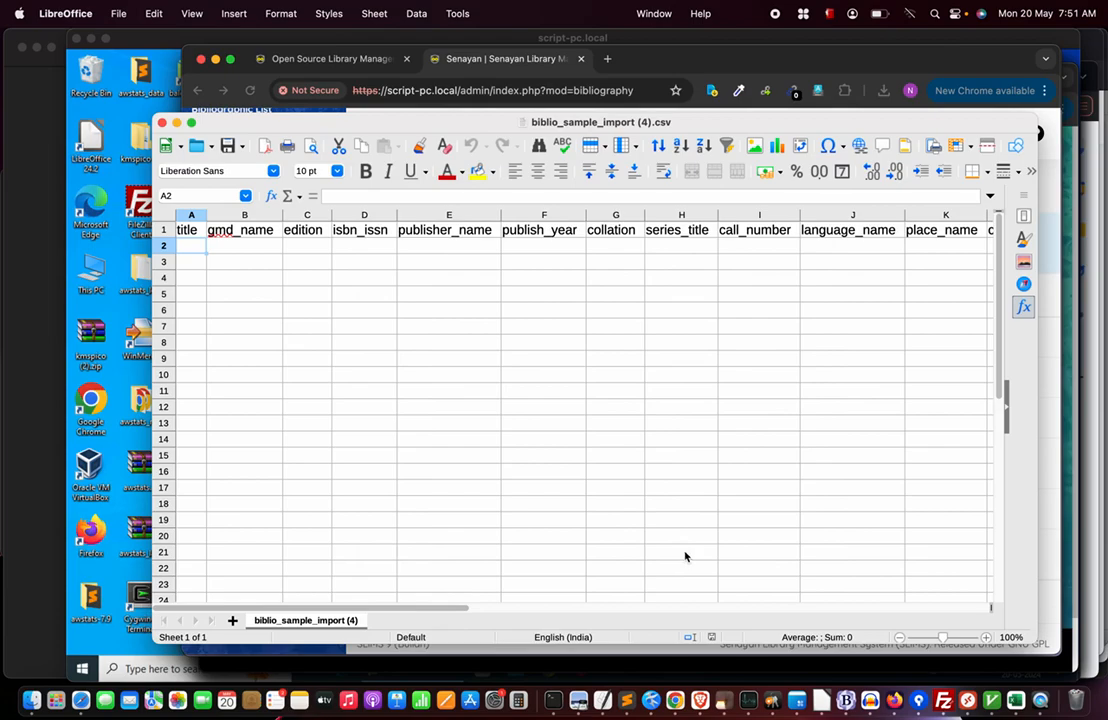
{"action": "left_click", "coordinate": [457, 13]}
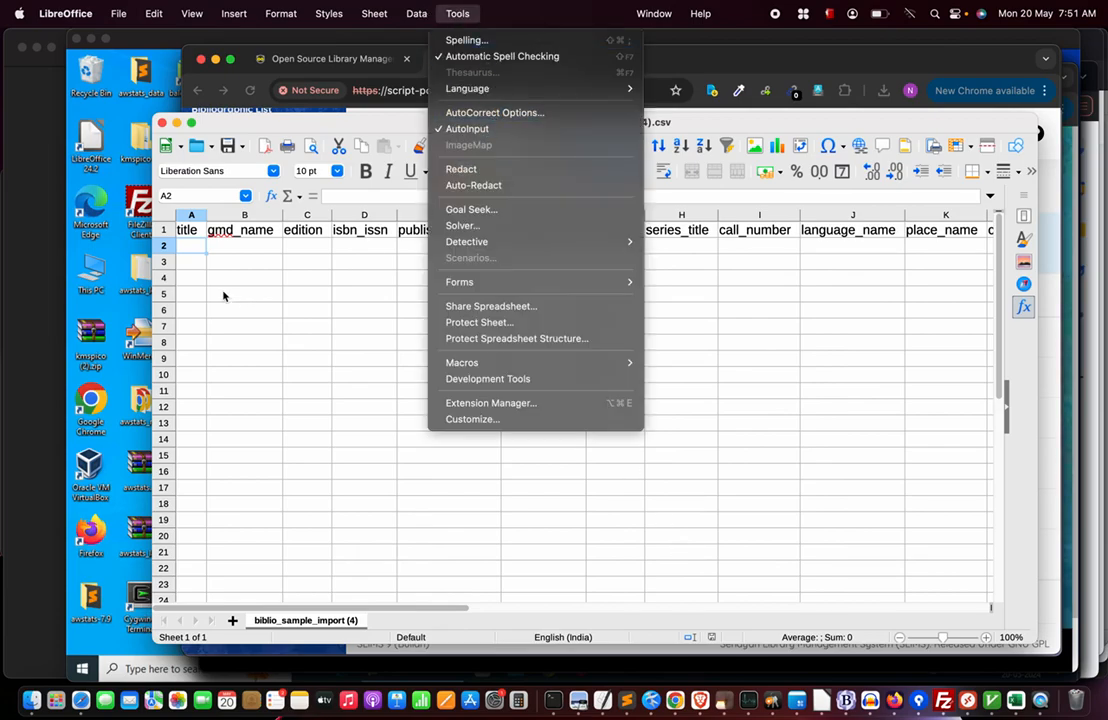
Save biblio_sample_import (4).csv in Text CSV format and close LibreOffice Calc.
{"action": "left_click", "coordinate": [187, 250]}
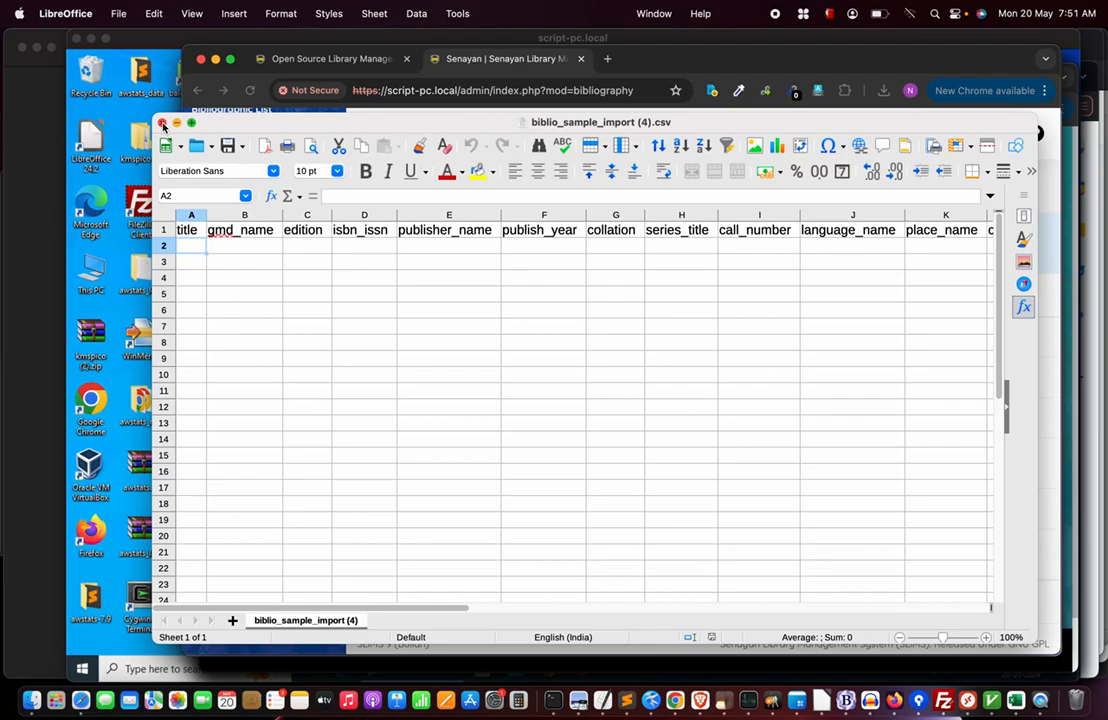
{"action": "left_click", "coordinate": [228, 146]}
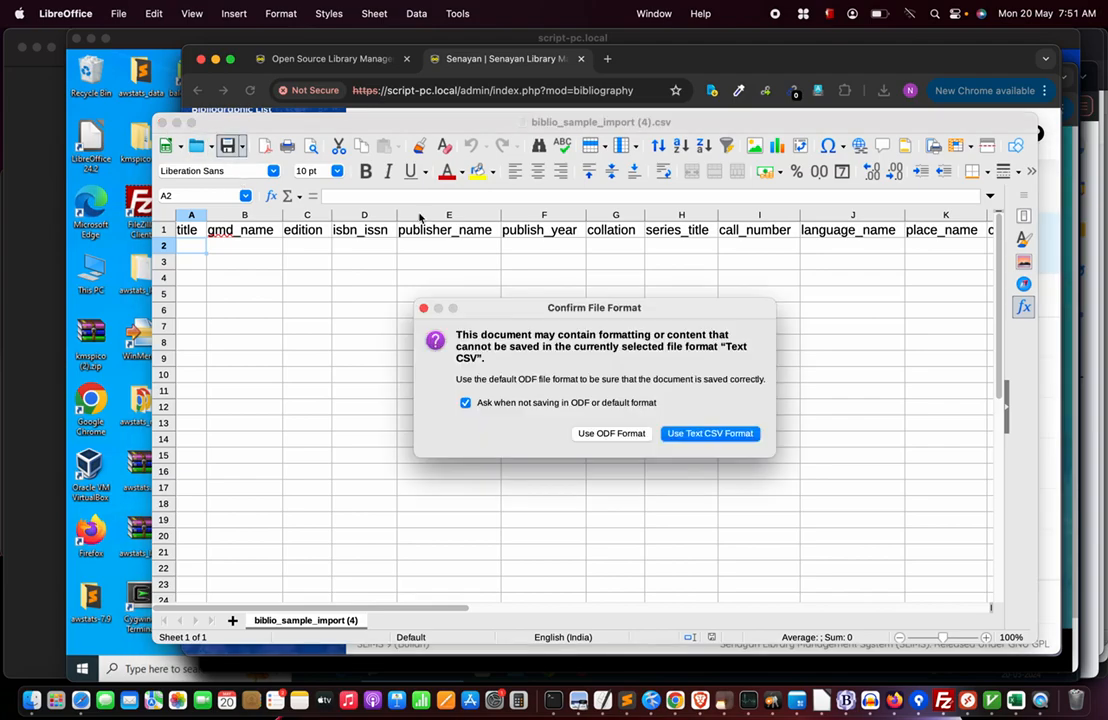
{"action": "left_click", "coordinate": [712, 434]}
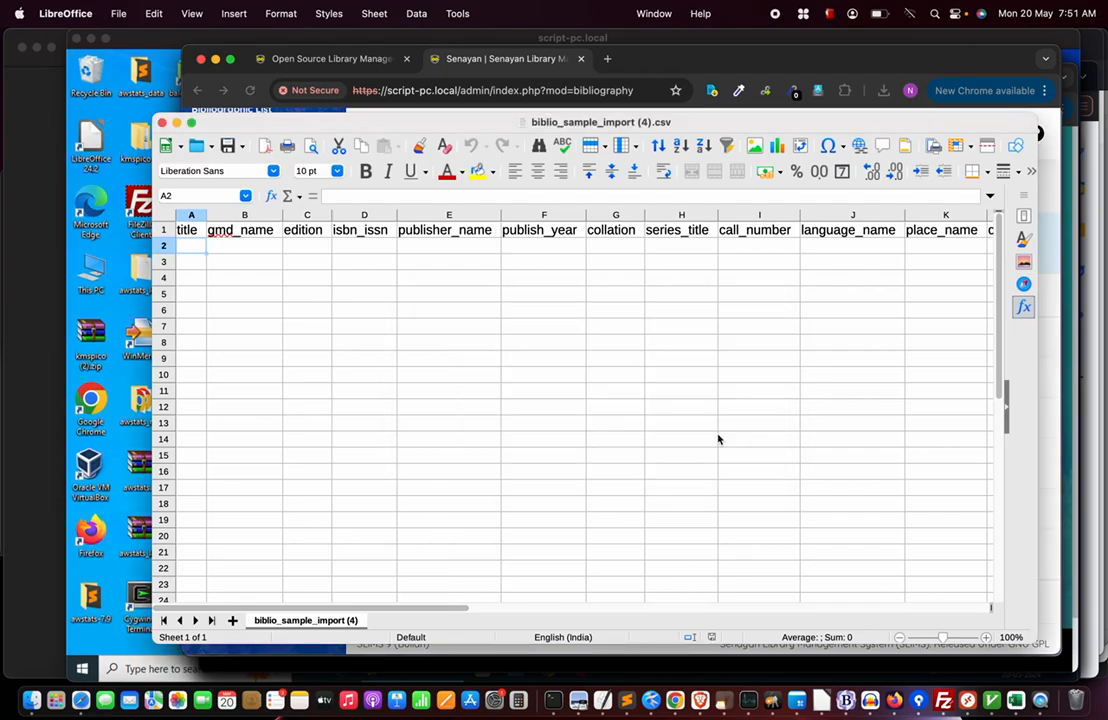
{"action": "left_click", "coordinate": [163, 123]}
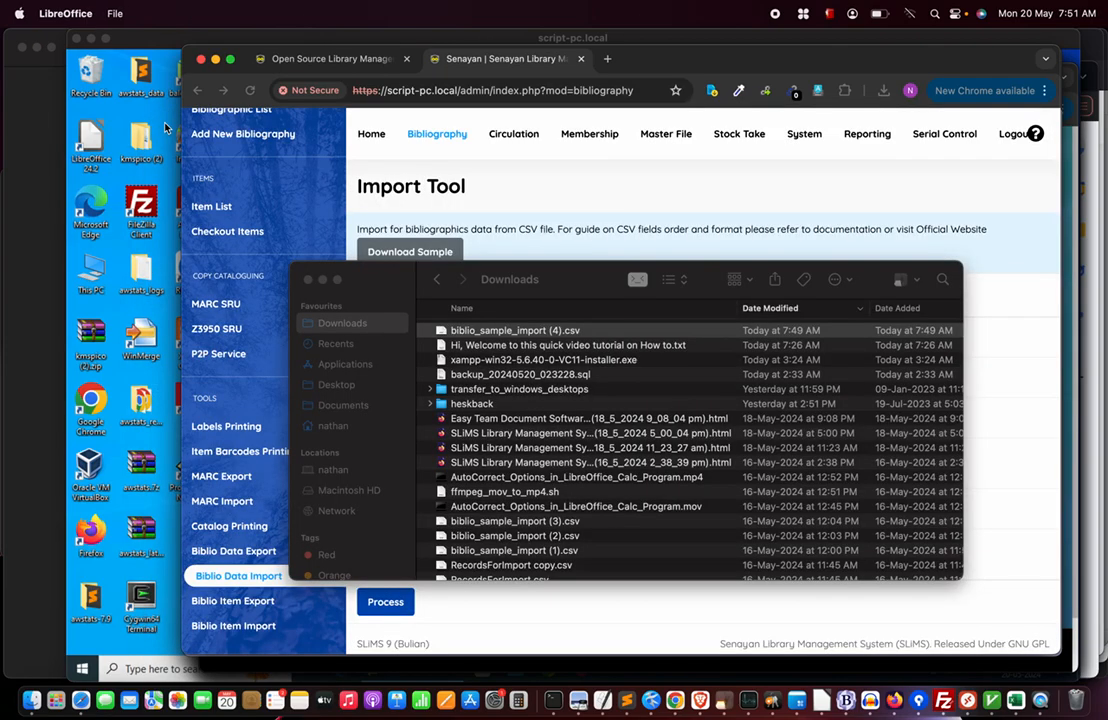
Preview biblio_sample_import (1).csv in the Import Tool, treating the first row as column names.
{"action": "key", "text": "super+Tab"}
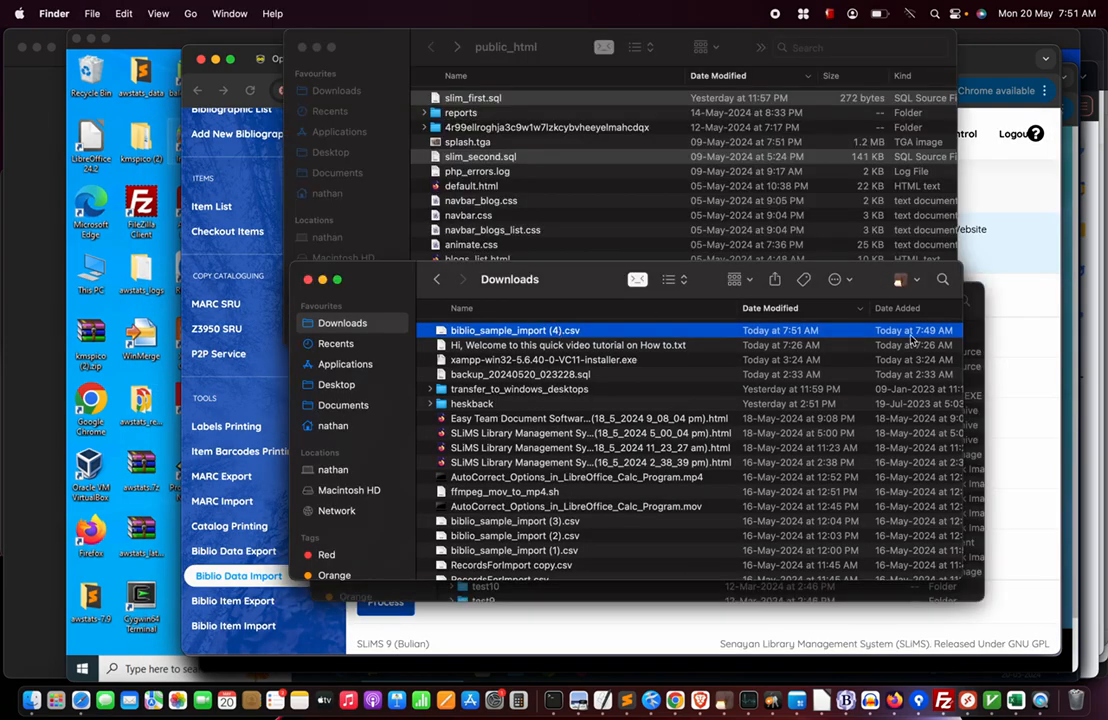
{"action": "left_click", "coordinate": [1031, 297]}
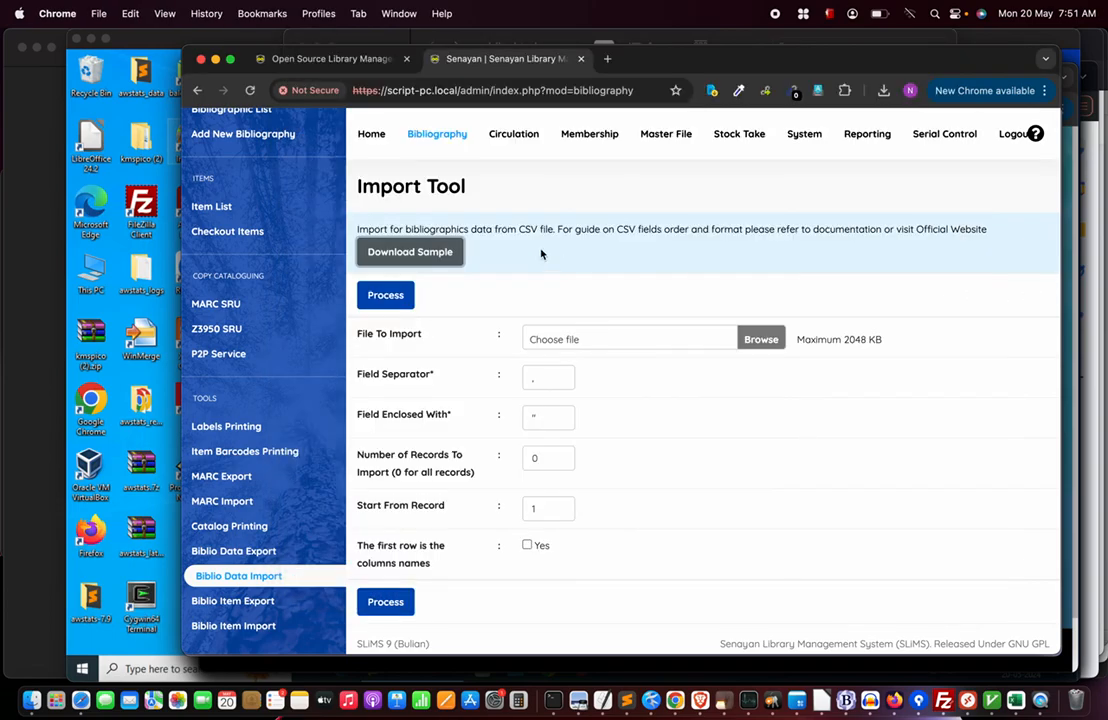
{"action": "left_click", "coordinate": [765, 338]}
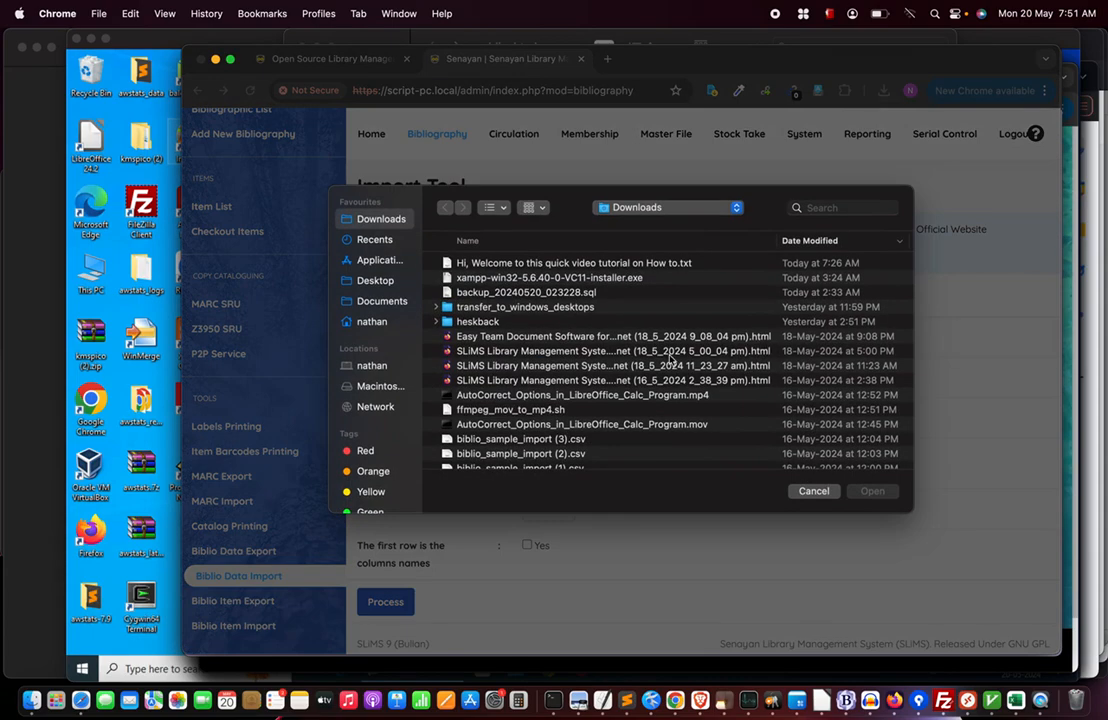
{"action": "scroll", "coordinate": [671, 358], "scroll_direction": "down", "scroll_amount": 15}
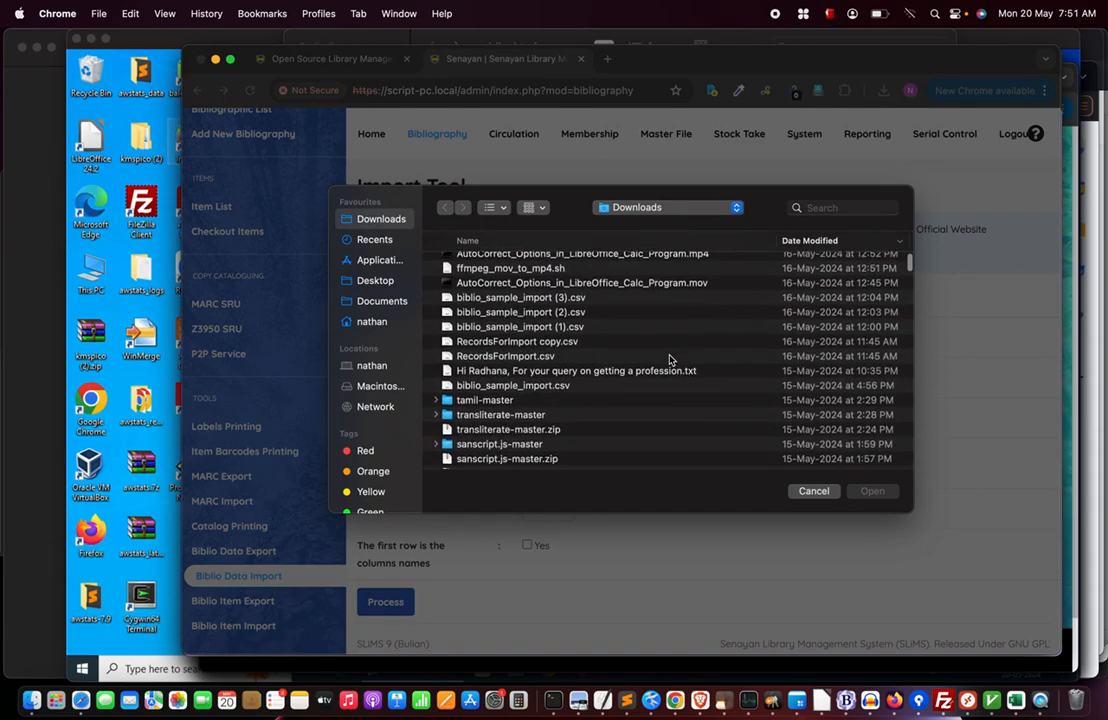
{"action": "scroll", "coordinate": [671, 346], "scroll_direction": "down", "scroll_amount": 15}
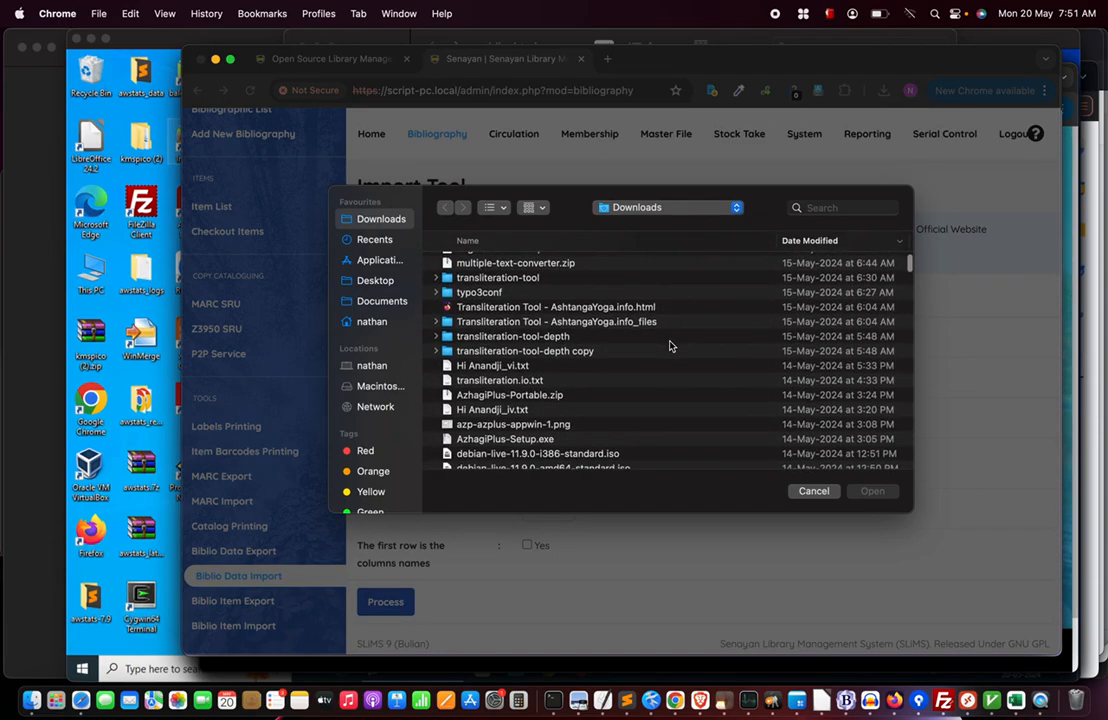
{"action": "scroll", "coordinate": [669, 346], "scroll_direction": "down", "scroll_amount": 15}
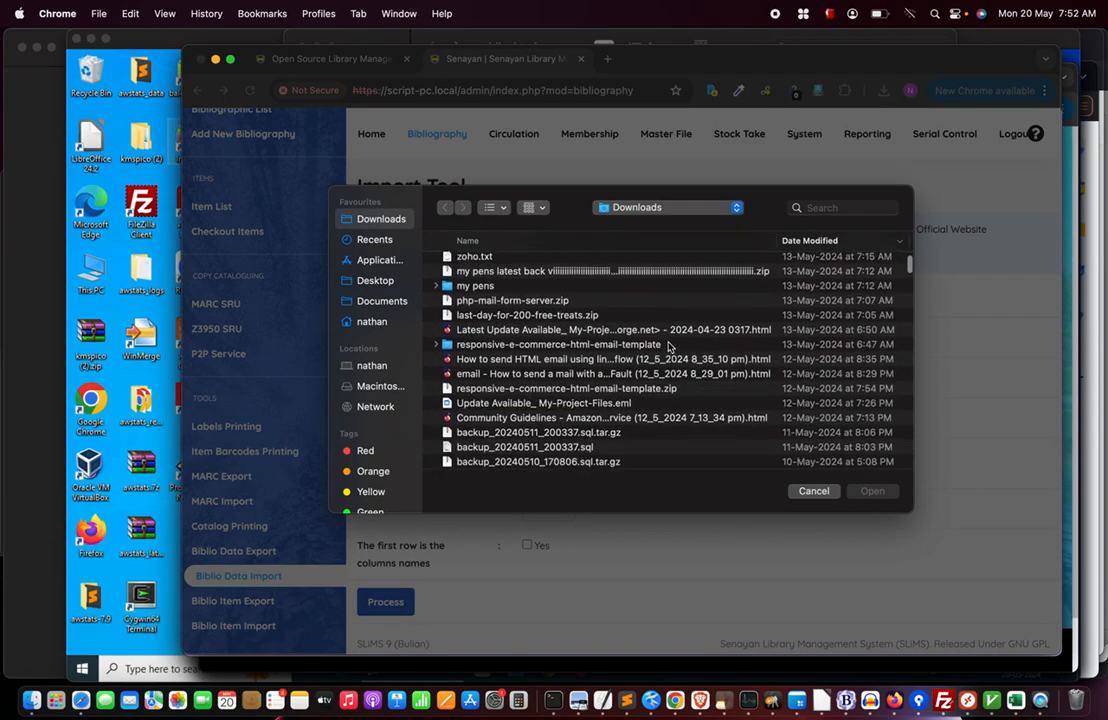
{"action": "scroll", "coordinate": [669, 346], "scroll_direction": "up", "scroll_amount": 20}
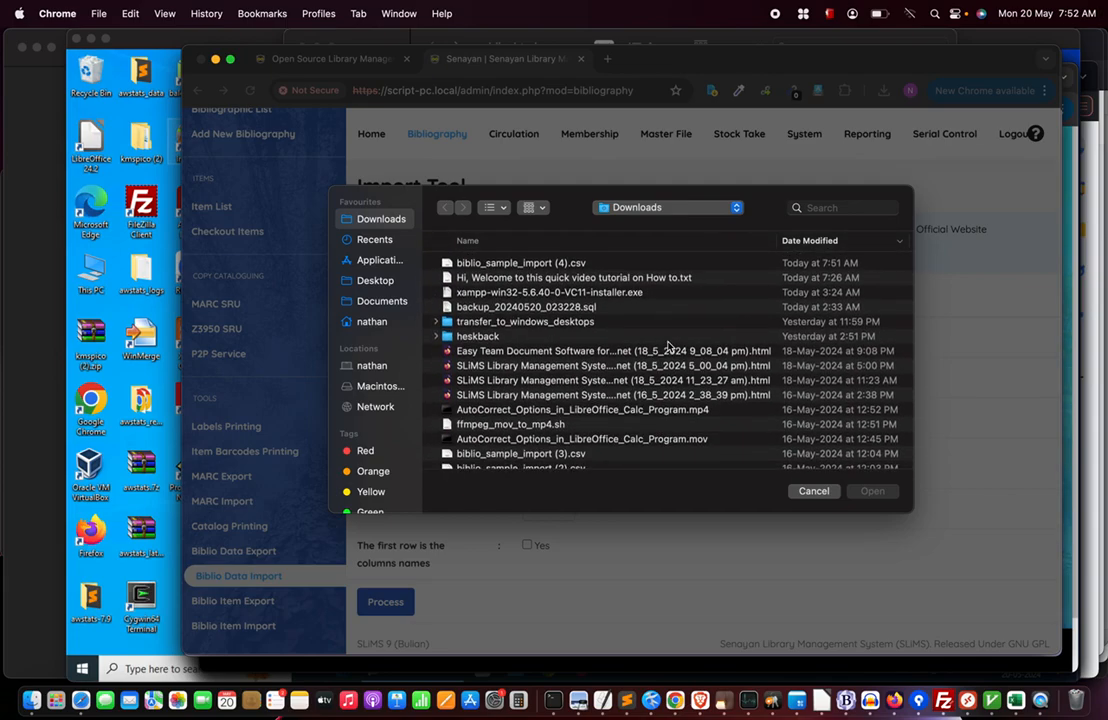
{"action": "scroll", "coordinate": [669, 346], "scroll_direction": "down", "scroll_amount": 5}
{"action": "scroll", "coordinate": [667, 346], "scroll_direction": "up", "scroll_amount": 2}
{"action": "double_click", "coordinate": [559, 370]}
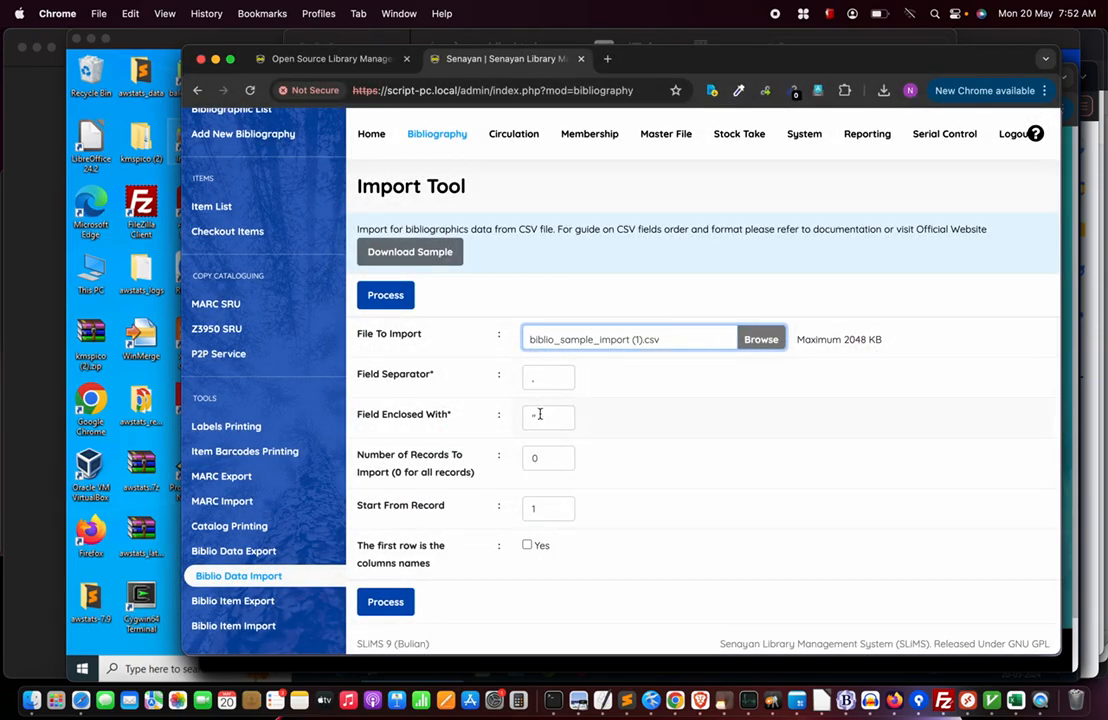
{"action": "left_click", "coordinate": [526, 545]}
{"action": "left_click", "coordinate": [385, 603]}
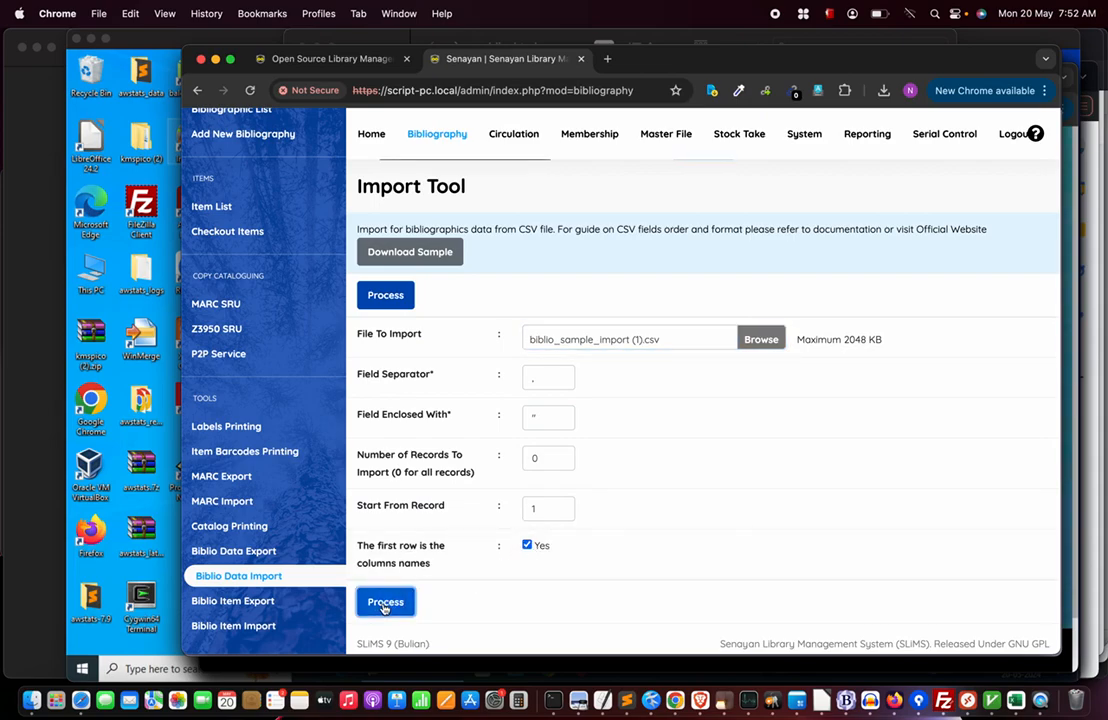
Review the five previewed Rig Veda records and run Import Now.
{"action": "scroll", "coordinate": [506, 487], "scroll_direction": "down", "scroll_amount": 5}
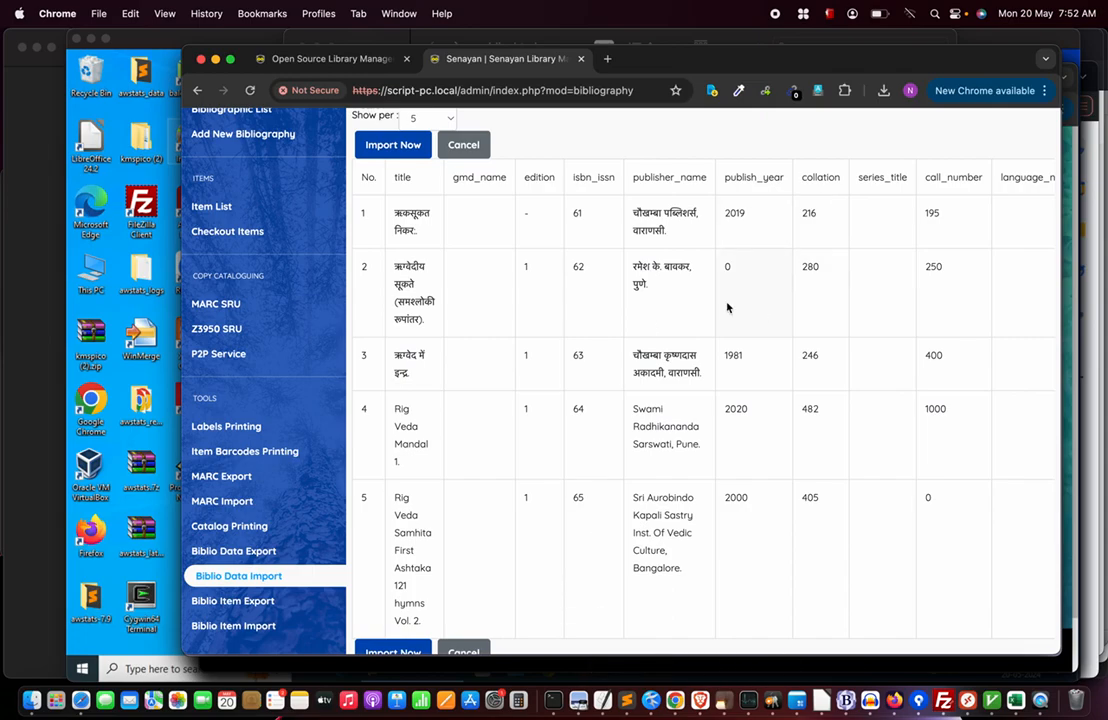
{"action": "scroll", "coordinate": [727, 307], "scroll_direction": "down", "scroll_amount": 3}
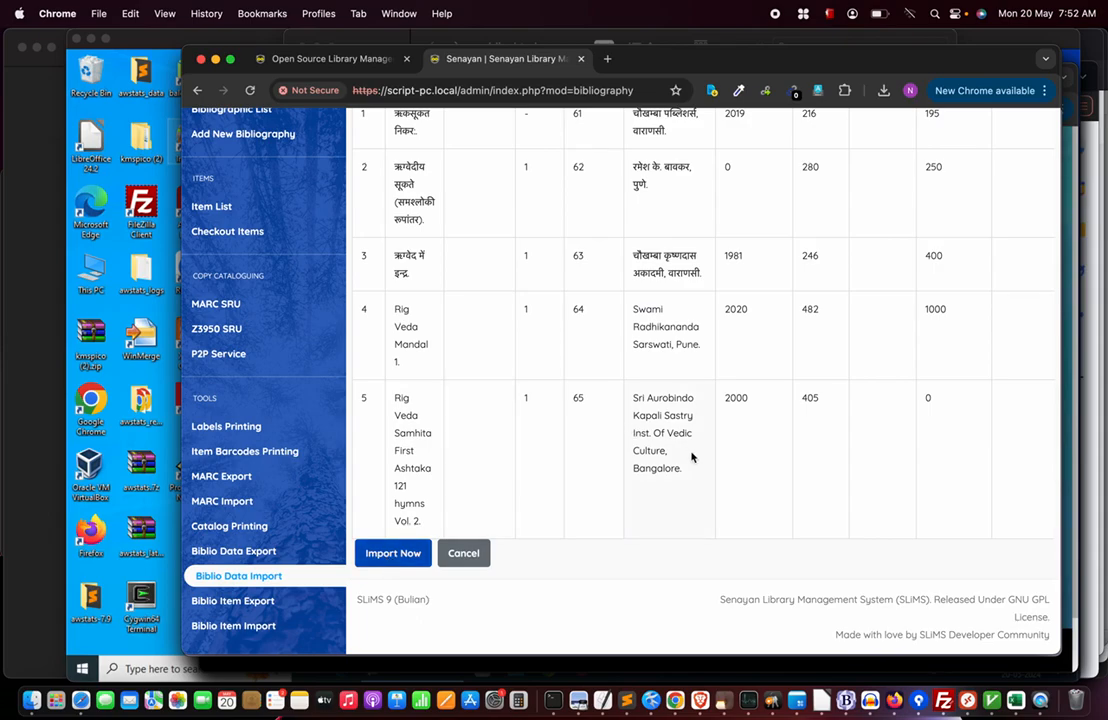
{"action": "scroll", "coordinate": [692, 457], "scroll_direction": "up", "scroll_amount": 5}
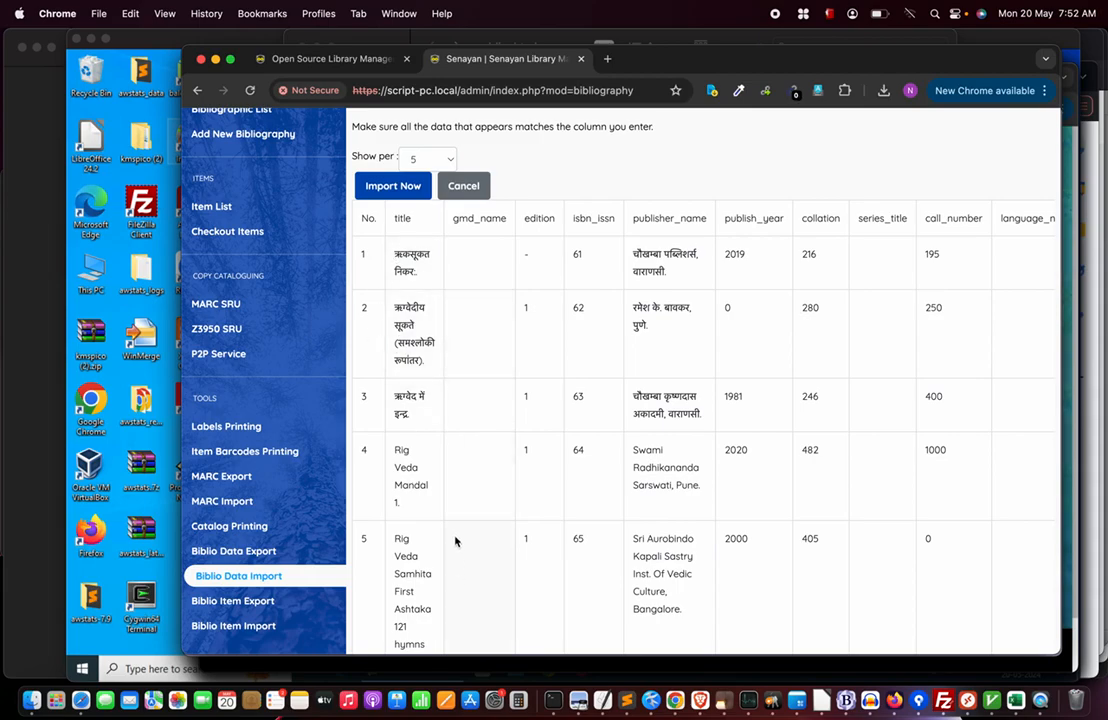
{"action": "scroll", "coordinate": [455, 541], "scroll_direction": "down", "scroll_amount": 3}
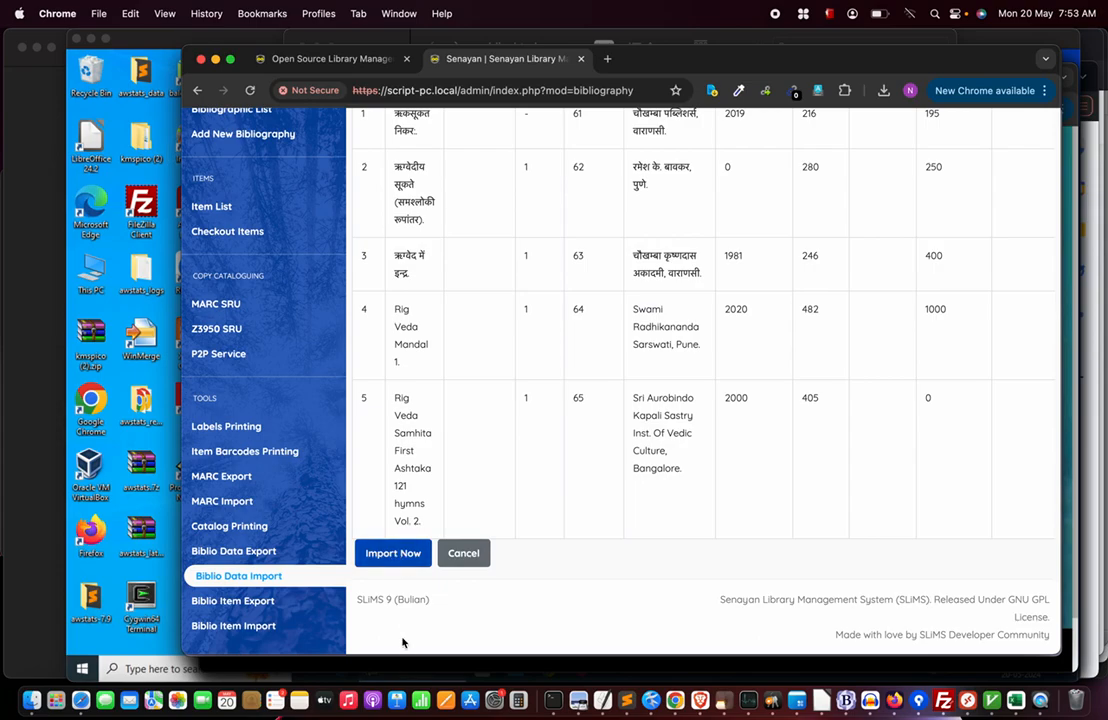
{"action": "left_click", "coordinate": [392, 554]}
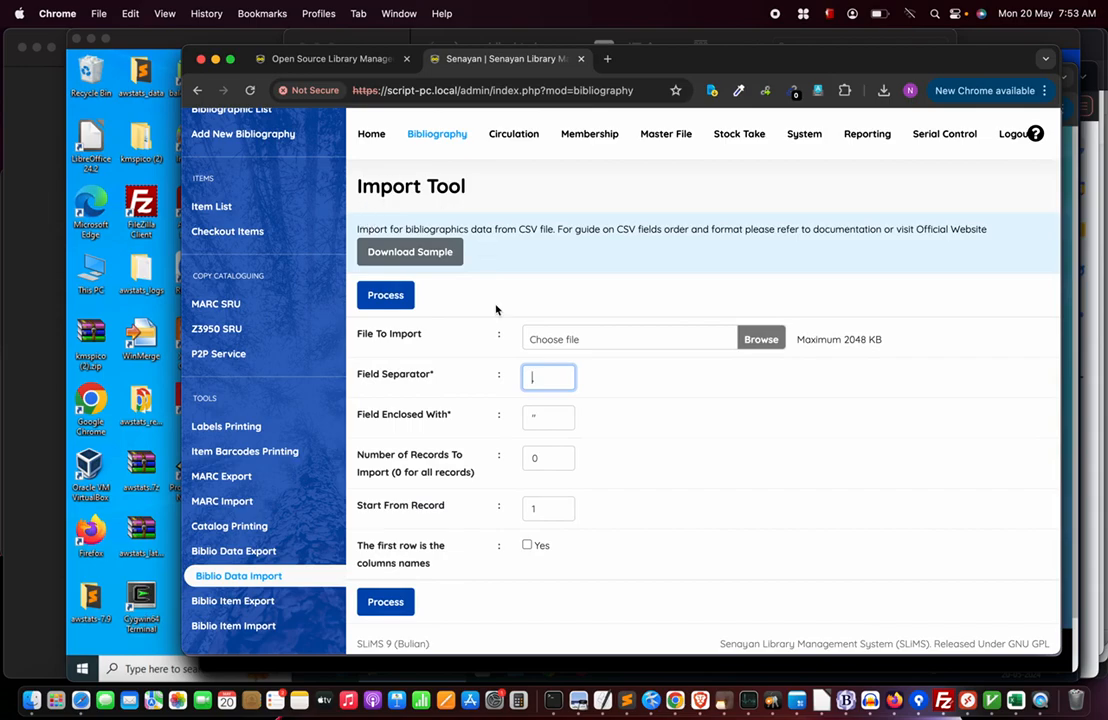
Open the Rig Veda Samhita First Ashtaka record from the bibliography list for editing.
{"action": "left_click", "coordinate": [436, 139]}
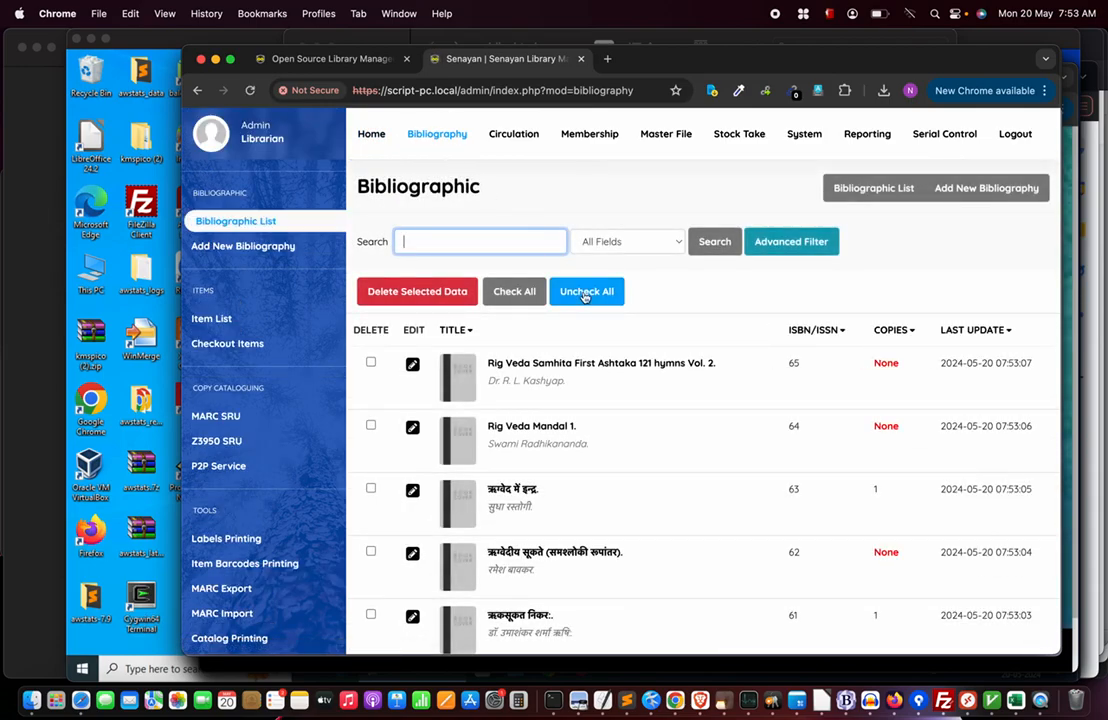
{"action": "scroll", "coordinate": [572, 536], "scroll_direction": "down", "scroll_amount": 3}
{"action": "scroll", "coordinate": [572, 536], "scroll_direction": "up", "scroll_amount": 3}
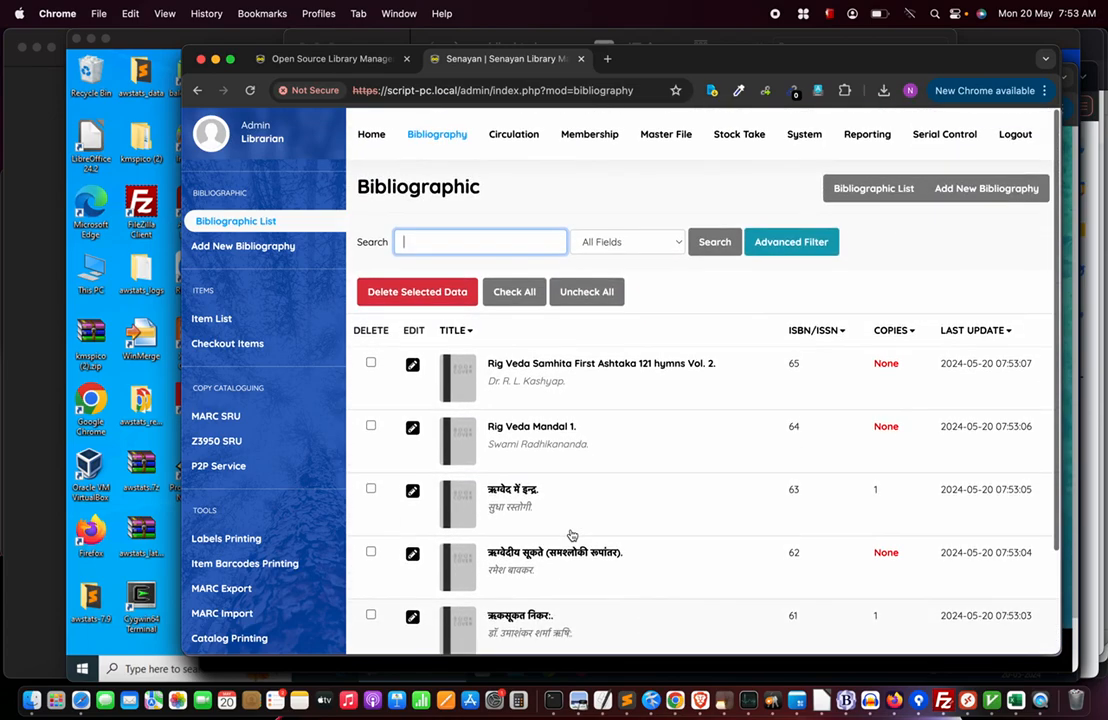
{"action": "left_click", "coordinate": [412, 364]}
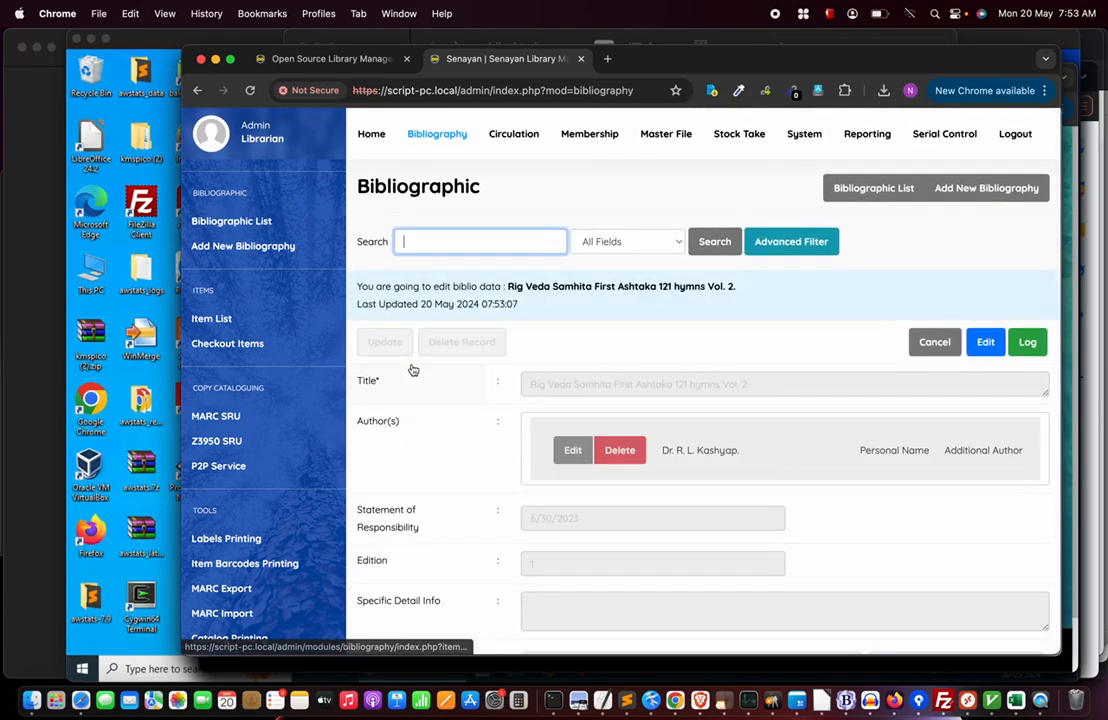
{"action": "left_click", "coordinate": [985, 342]}
{"action": "scroll", "coordinate": [833, 397], "scroll_direction": "down", "scroll_amount": 10}
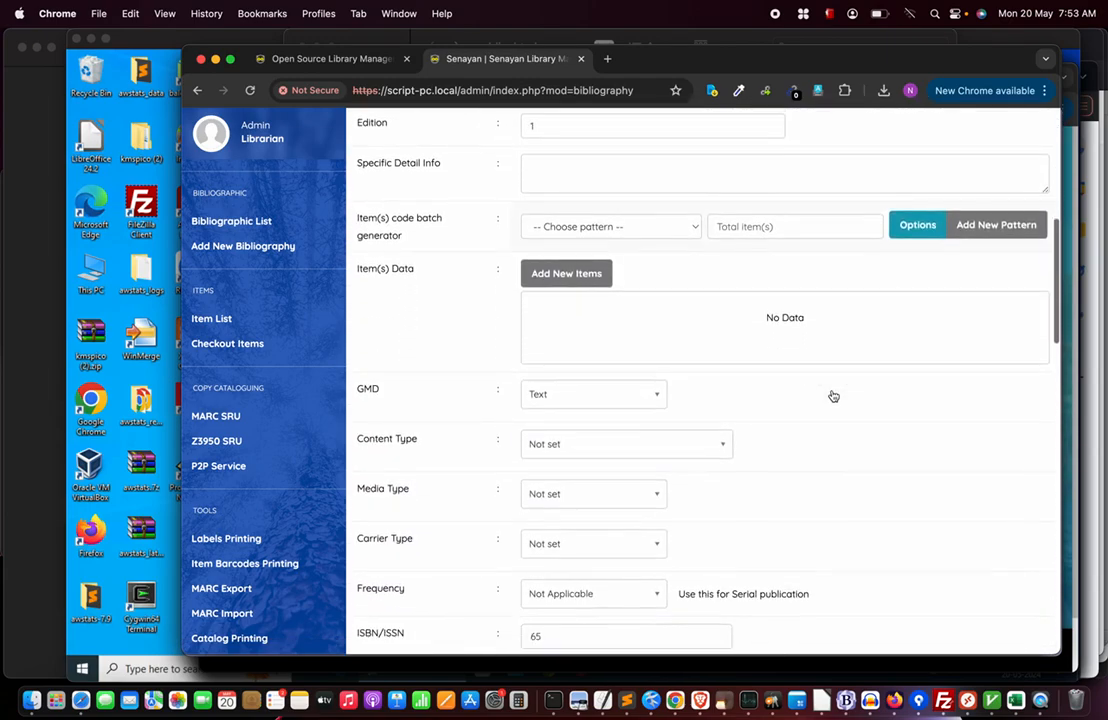
{"action": "scroll", "coordinate": [831, 371], "scroll_direction": "down", "scroll_amount": 6}
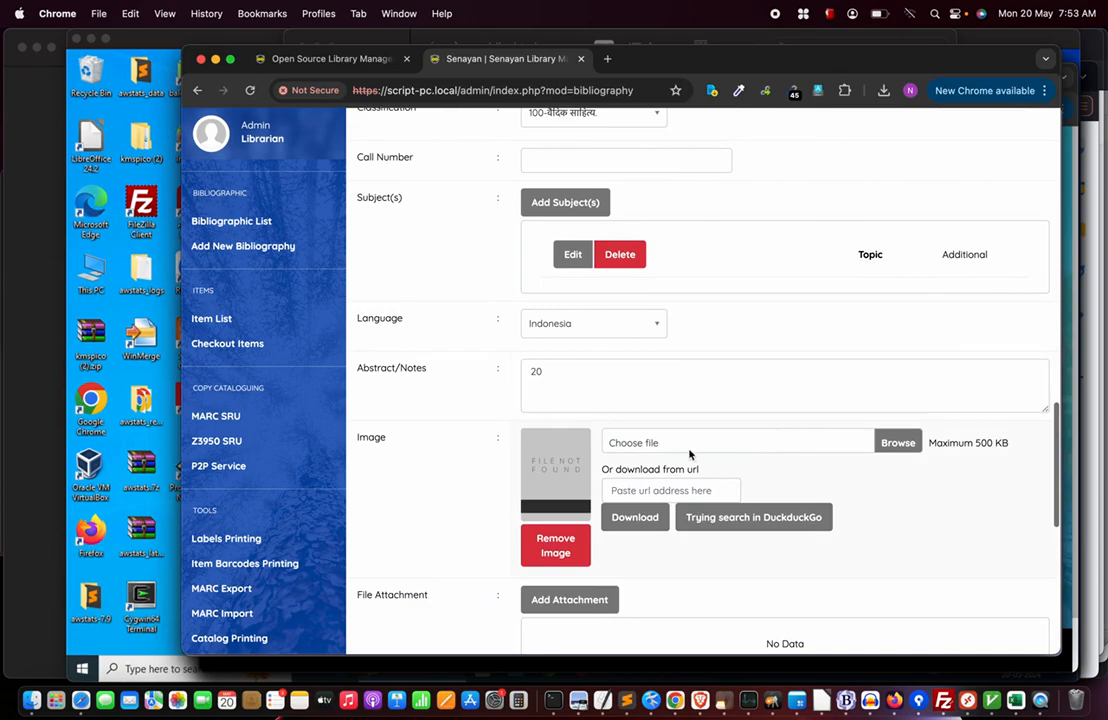
Attach library_sourceforge.jpg as the record's cover image and update the record.
{"action": "left_click", "coordinate": [897, 443]}
{"action": "scroll", "coordinate": [551, 353], "scroll_direction": "down", "scroll_amount": 15}
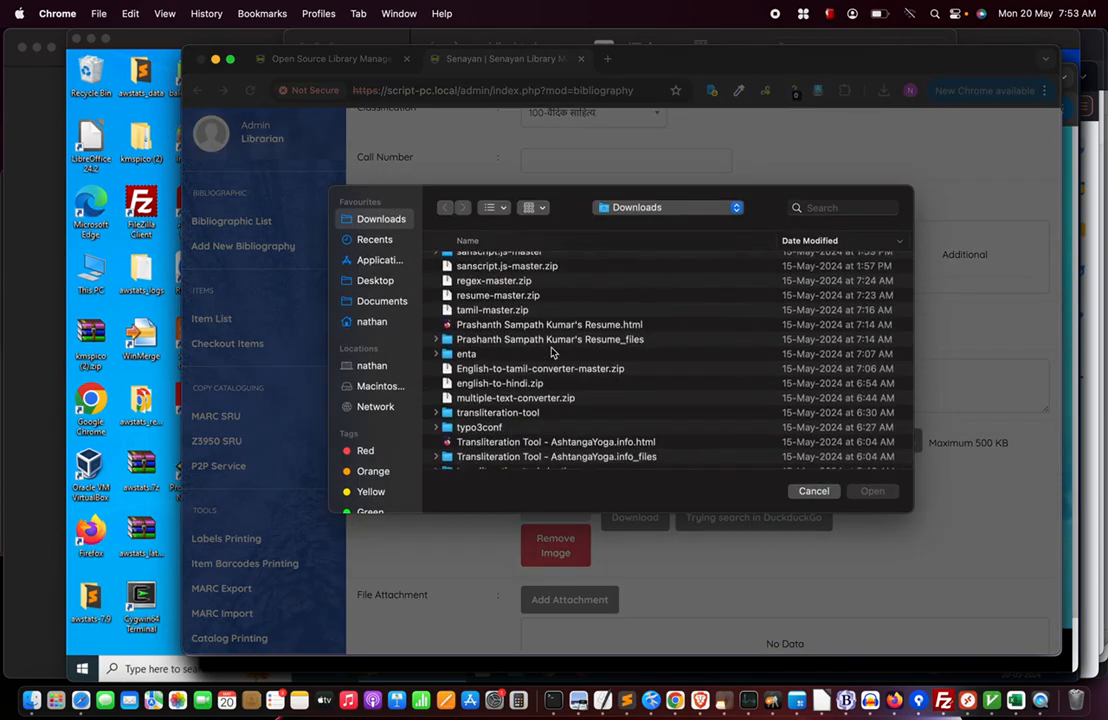
{"action": "scroll", "coordinate": [551, 353], "scroll_direction": "down", "scroll_amount": 5}
{"action": "scroll", "coordinate": [551, 353], "scroll_direction": "up", "scroll_amount": 4}
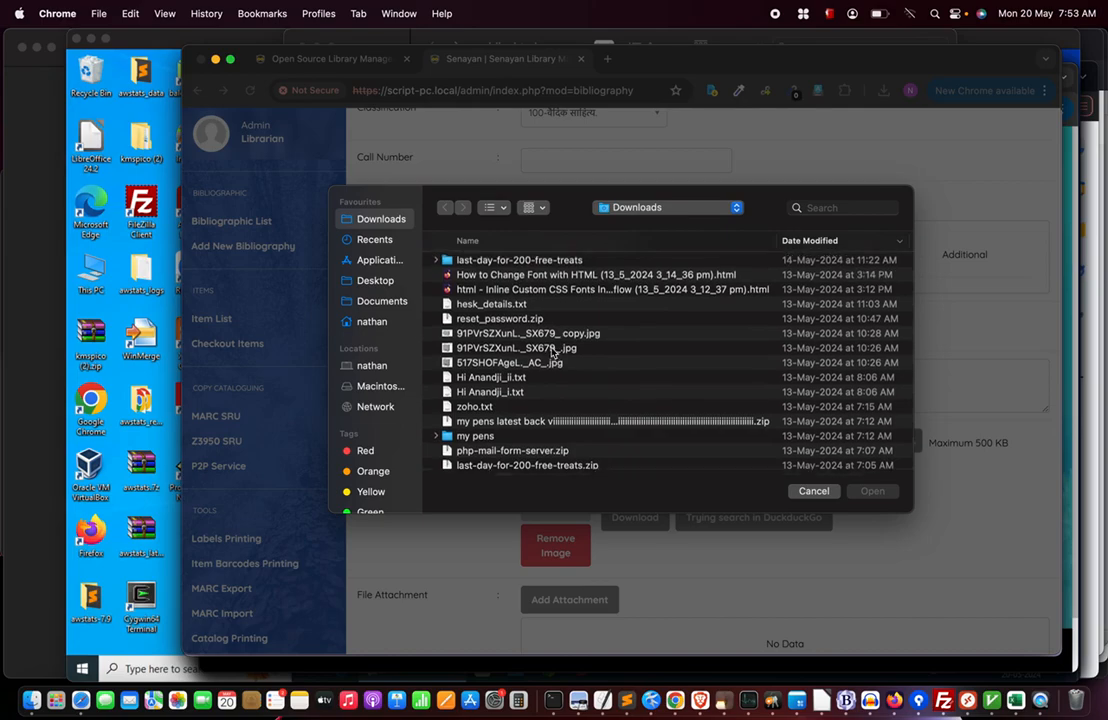
{"action": "scroll", "coordinate": [551, 353], "scroll_direction": "down", "scroll_amount": 4}
{"action": "scroll", "coordinate": [551, 353], "scroll_direction": "down", "scroll_amount": 15}
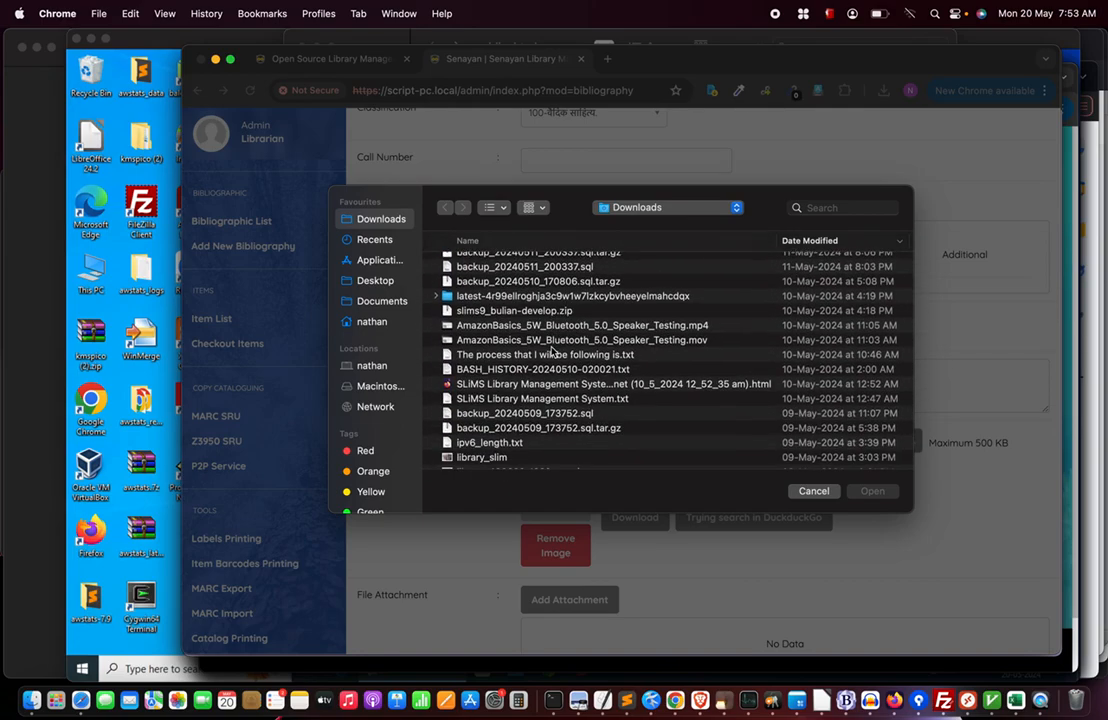
{"action": "scroll", "coordinate": [551, 353], "scroll_direction": "down", "scroll_amount": 15}
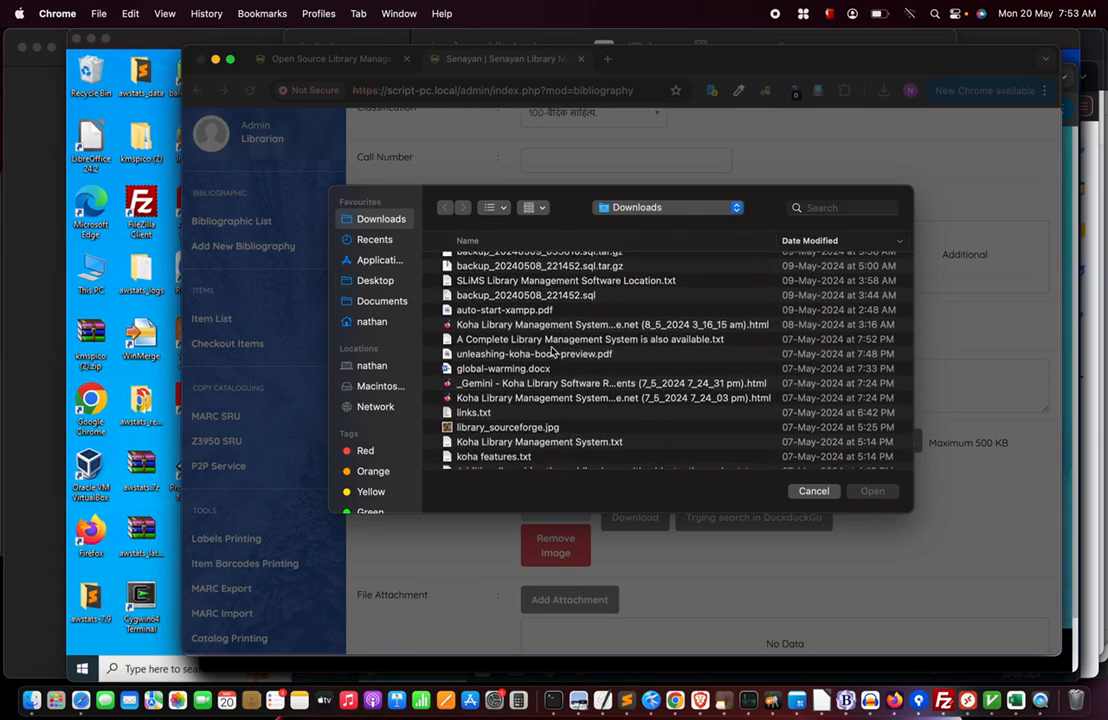
{"action": "double_click", "coordinate": [510, 346]}
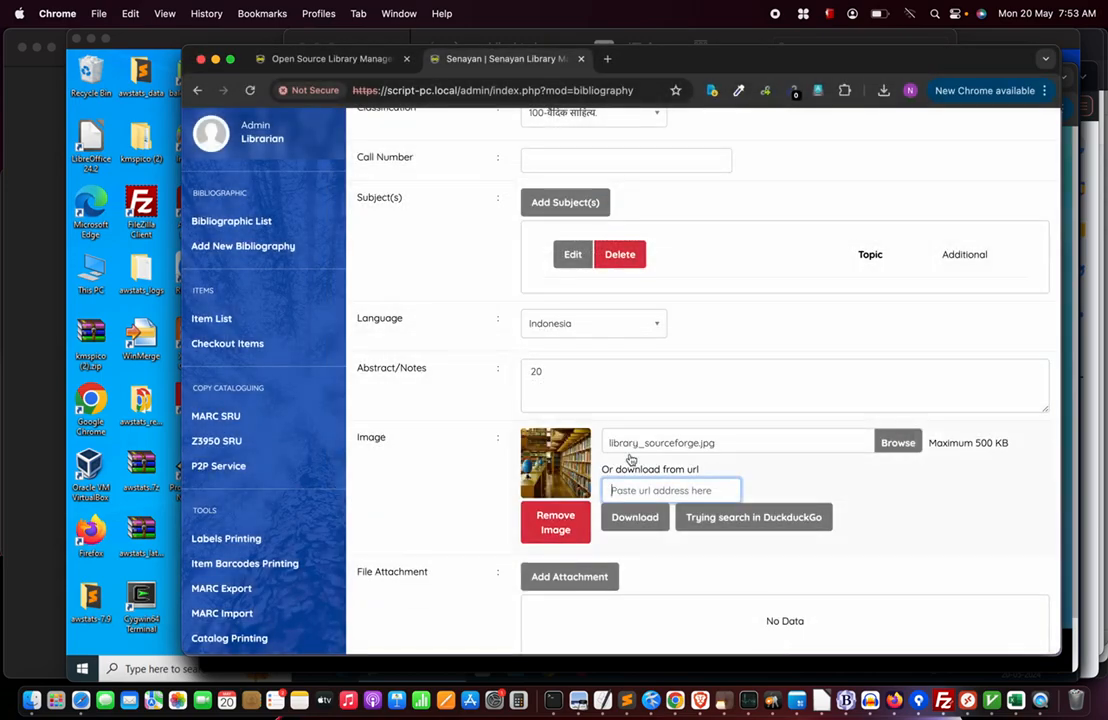
{"action": "scroll", "coordinate": [556, 462], "scroll_direction": "down", "scroll_amount": 10}
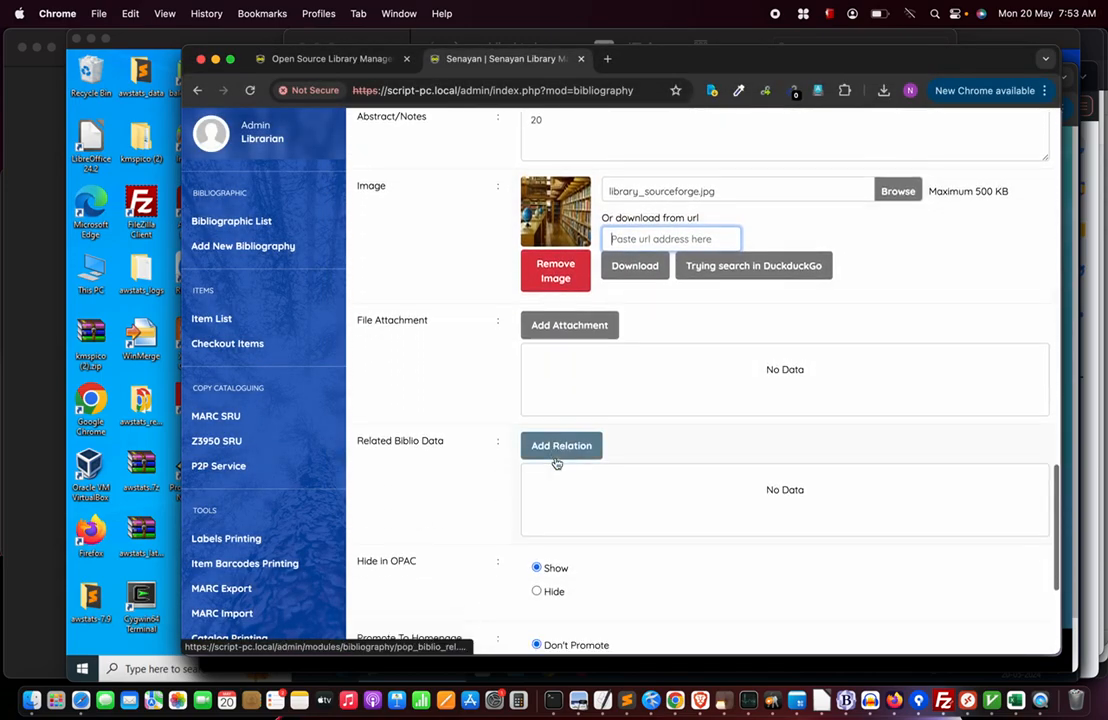
{"action": "left_click", "coordinate": [384, 558]}
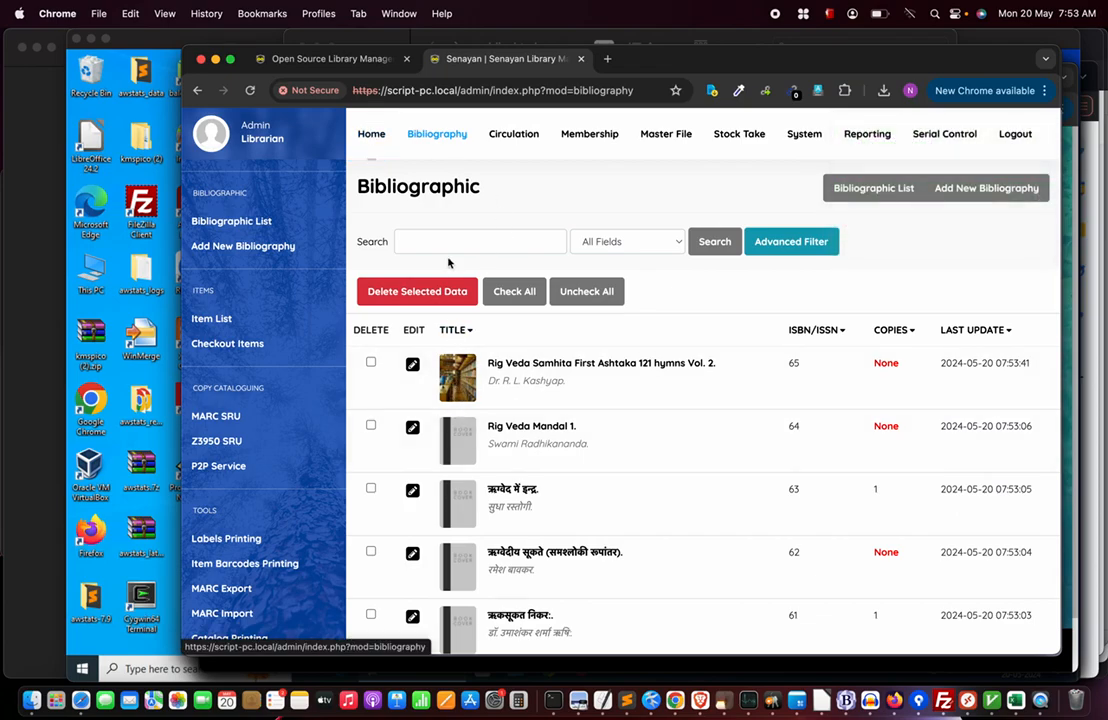
{"action": "left_click", "coordinate": [419, 240]}
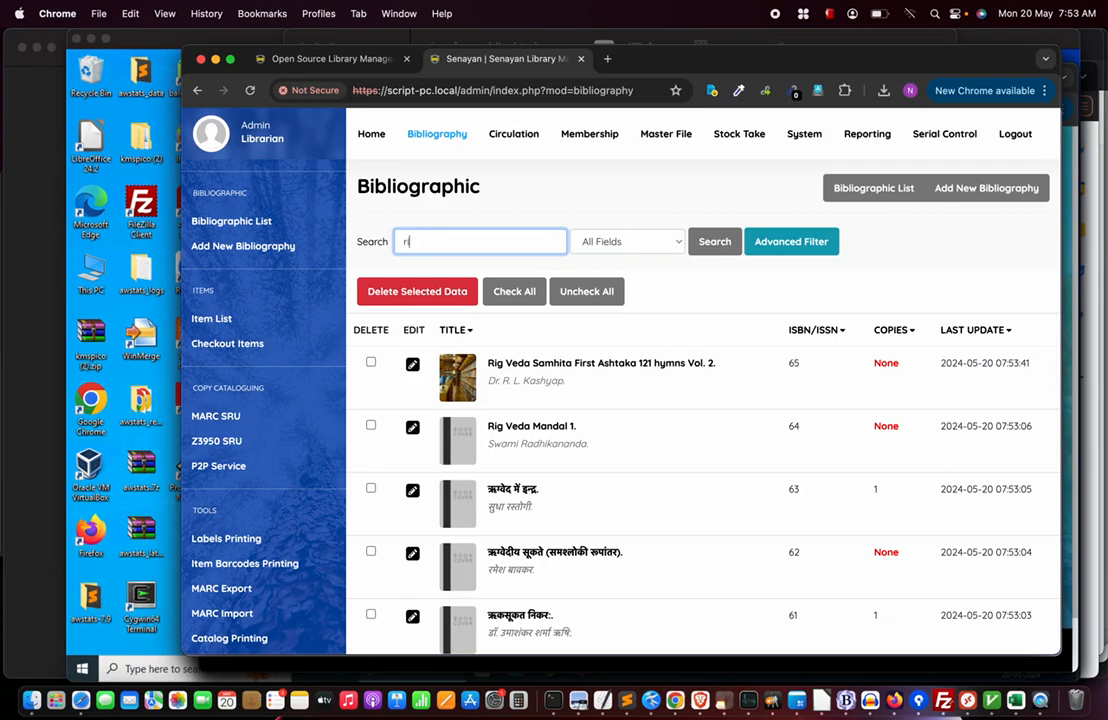
{"action": "key", "text": "Return"}
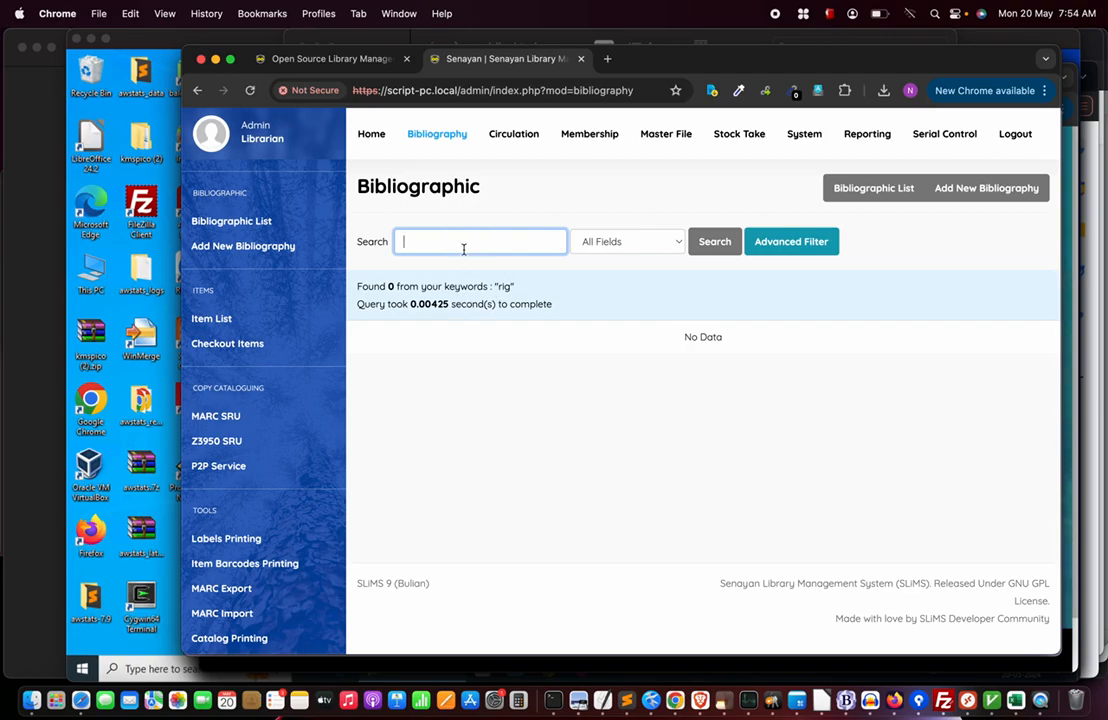
{"action": "left_click", "coordinate": [429, 136]}
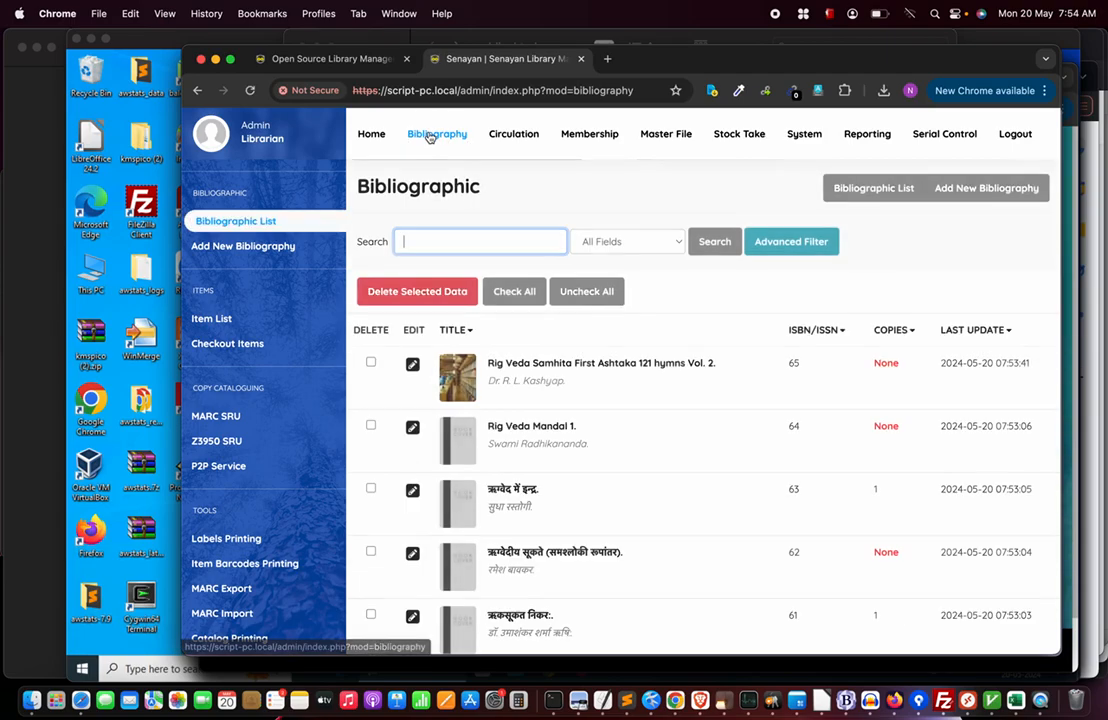
{"action": "left_click", "coordinate": [437, 239]}
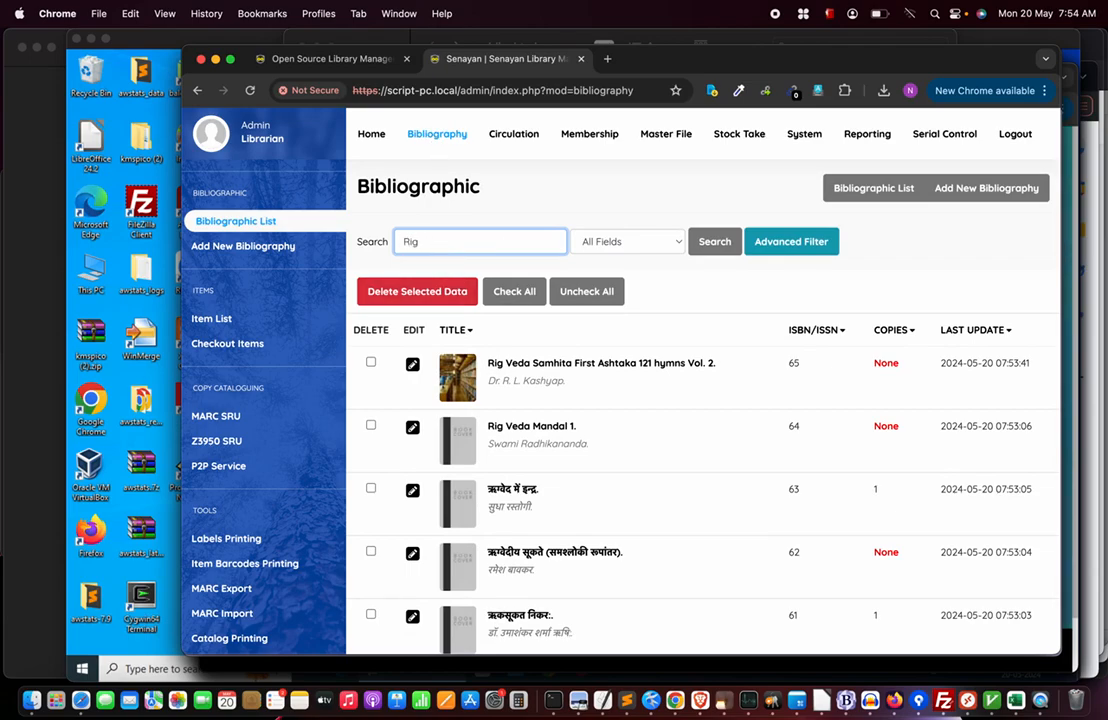
{"action": "key", "text": "Return"}
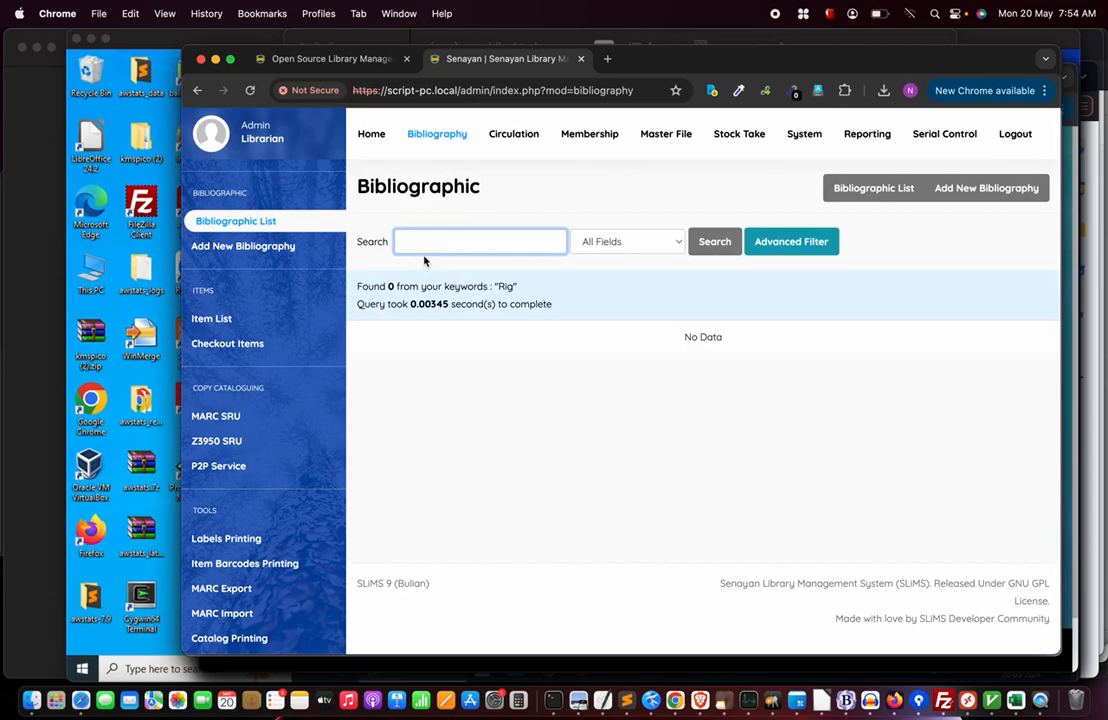
{"action": "left_click", "coordinate": [440, 135]}
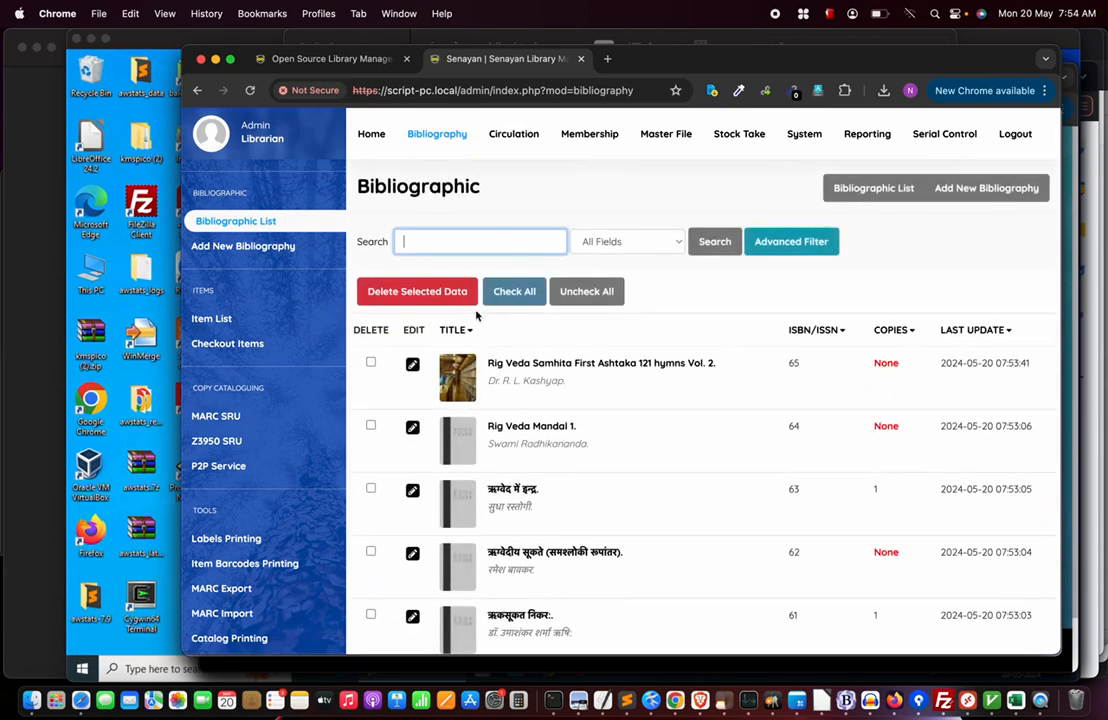
{"action": "left_click", "coordinate": [467, 233]}
{"action": "type", "text": "Rig*"}
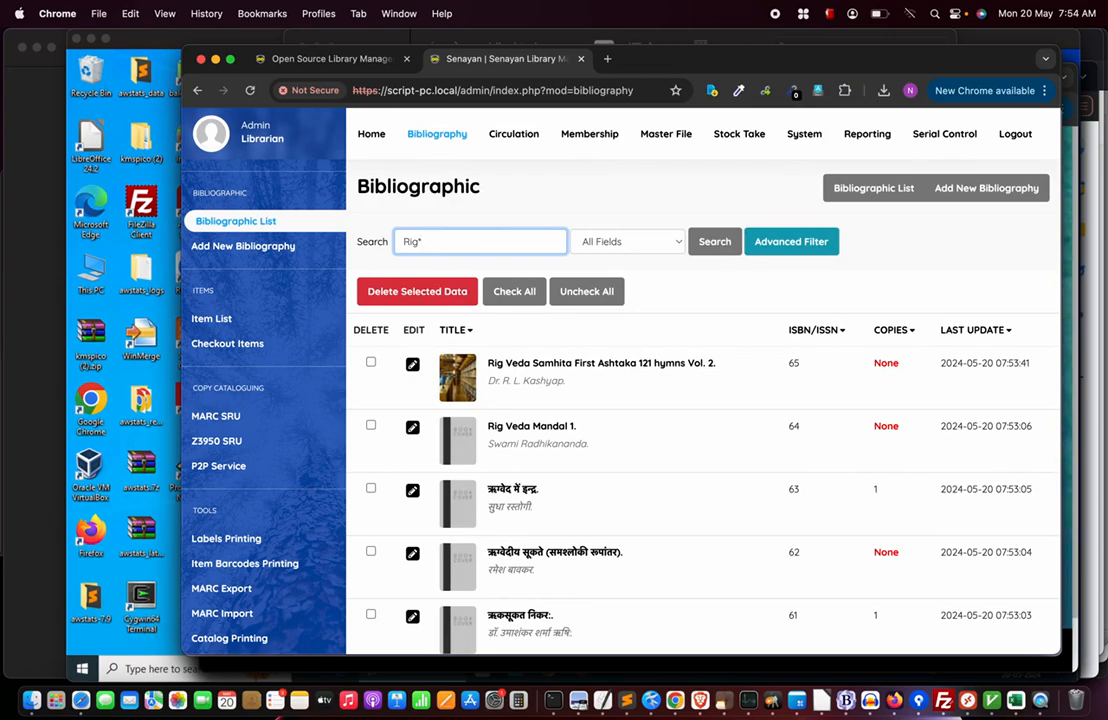
{"action": "key", "text": "Return"}
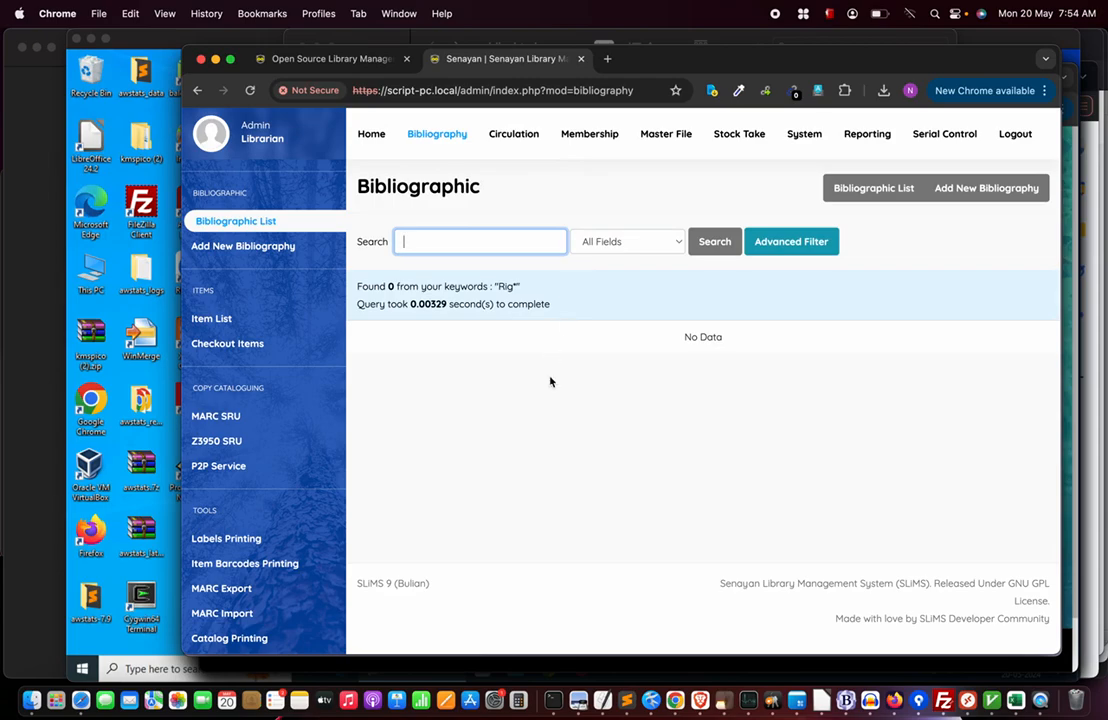
{"action": "left_click", "coordinate": [433, 133]}
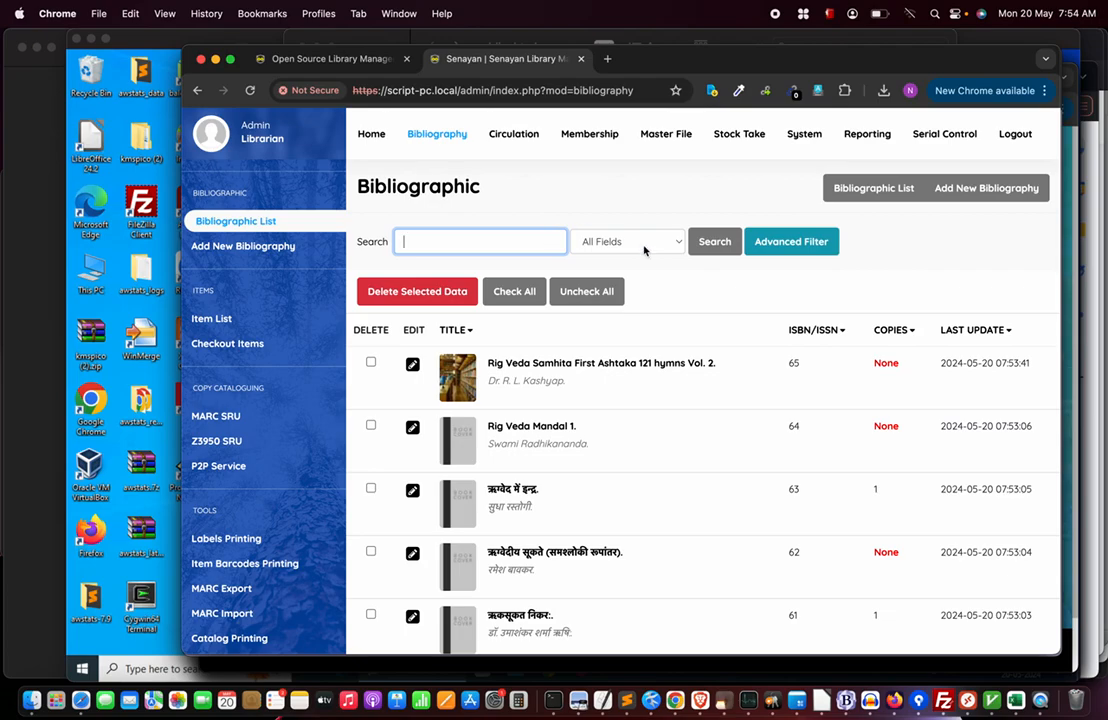
{"action": "scroll", "coordinate": [650, 418], "scroll_direction": "down", "scroll_amount": 3}
{"action": "scroll", "coordinate": [650, 418], "scroll_direction": "up", "scroll_amount": 3}
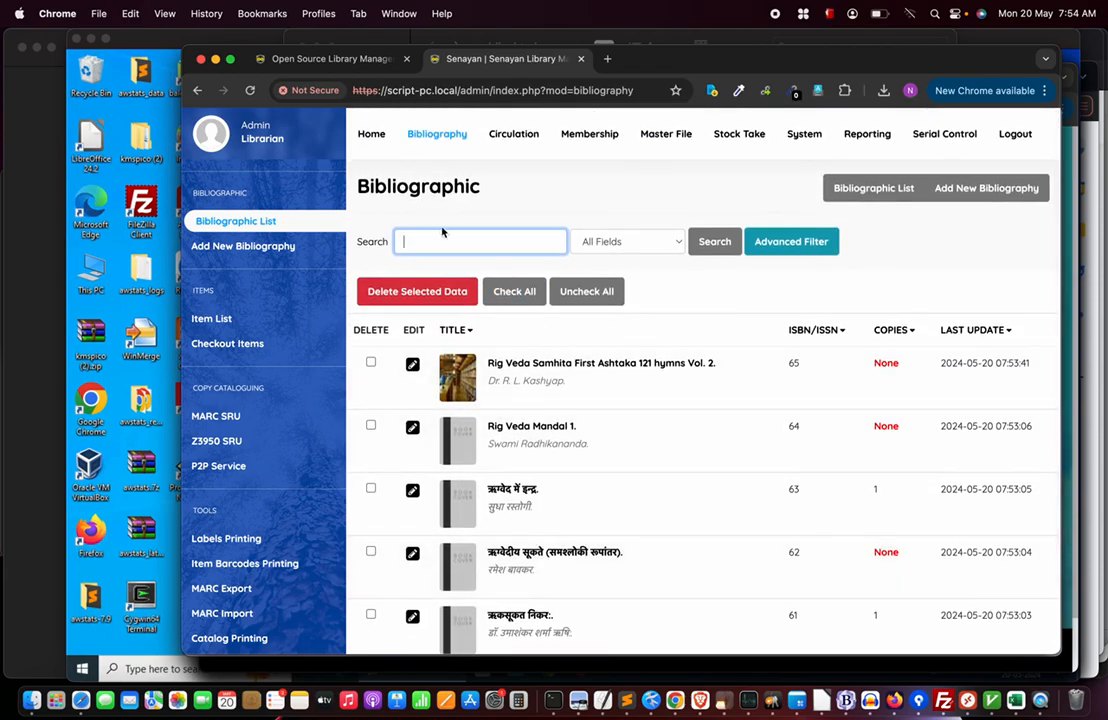
Search the admin bibliography for 'veda', finding 2 records, then return to the OPAC tab.
{"action": "left_click", "coordinate": [416, 243]}
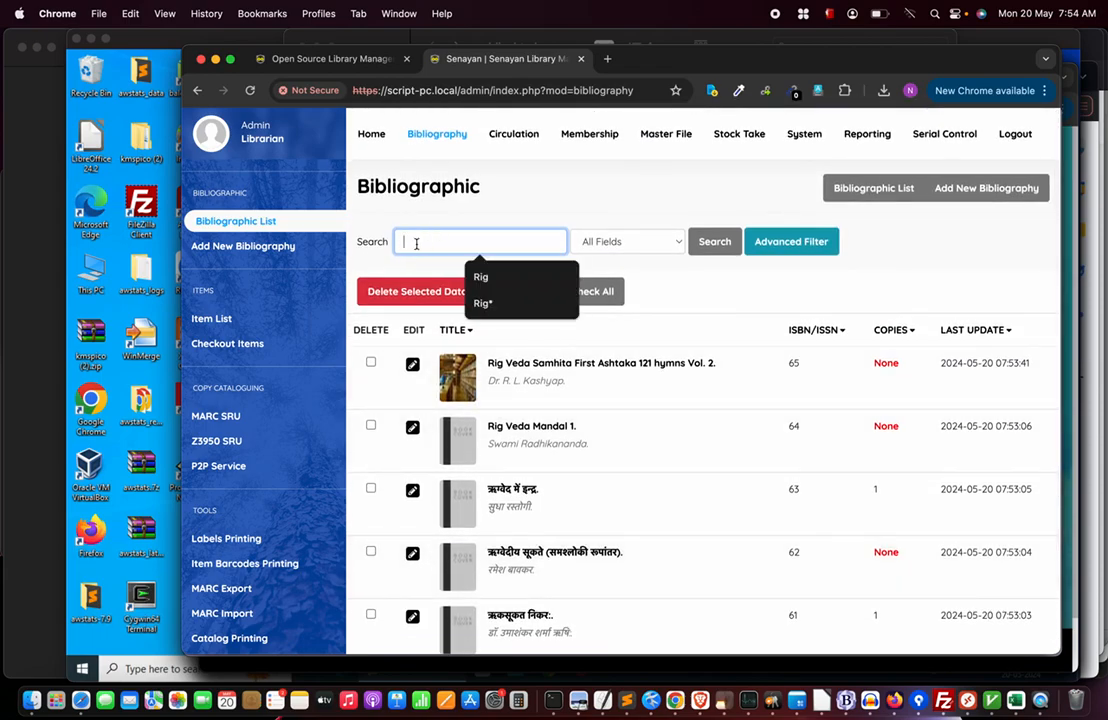
{"action": "type", "text": "veda"}
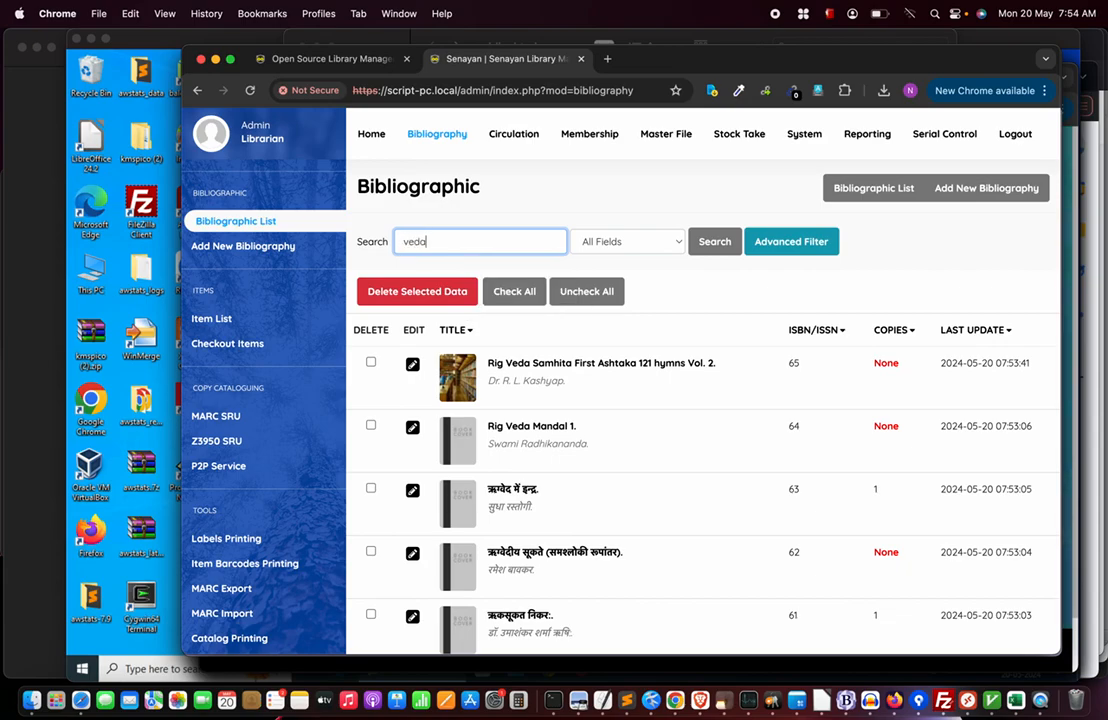
{"action": "key", "text": "Return"}
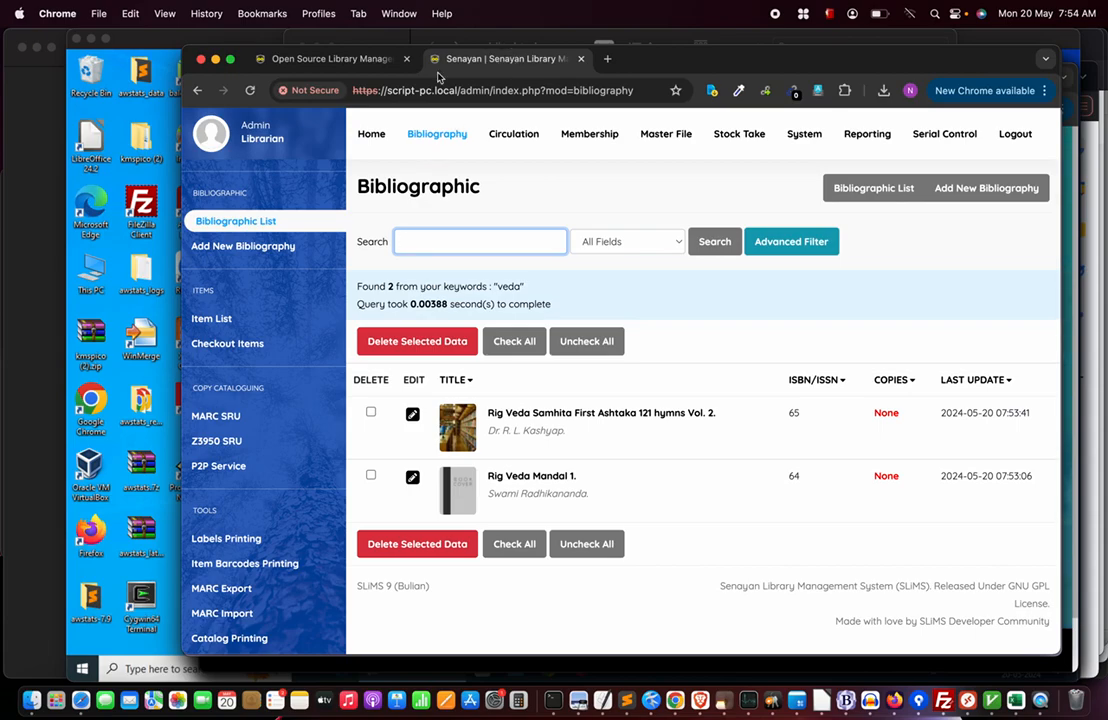
{"action": "left_click", "coordinate": [310, 60]}
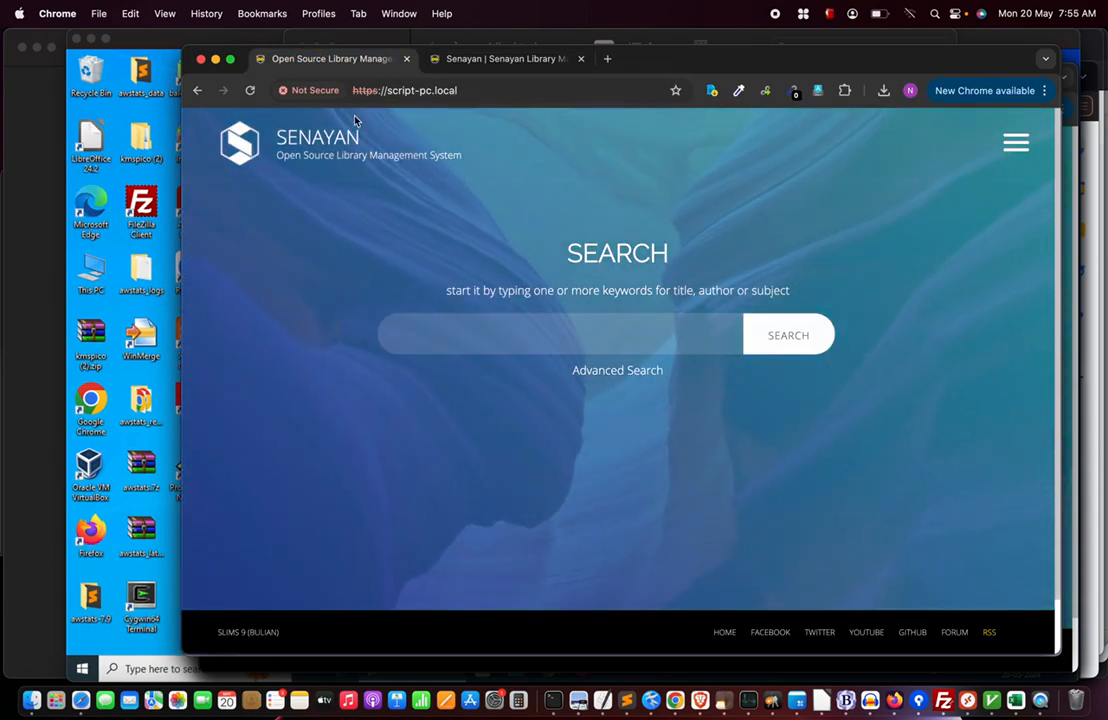
Search the public OPAC for 'rig', finding 2 records.
{"action": "left_click", "coordinate": [510, 58]}
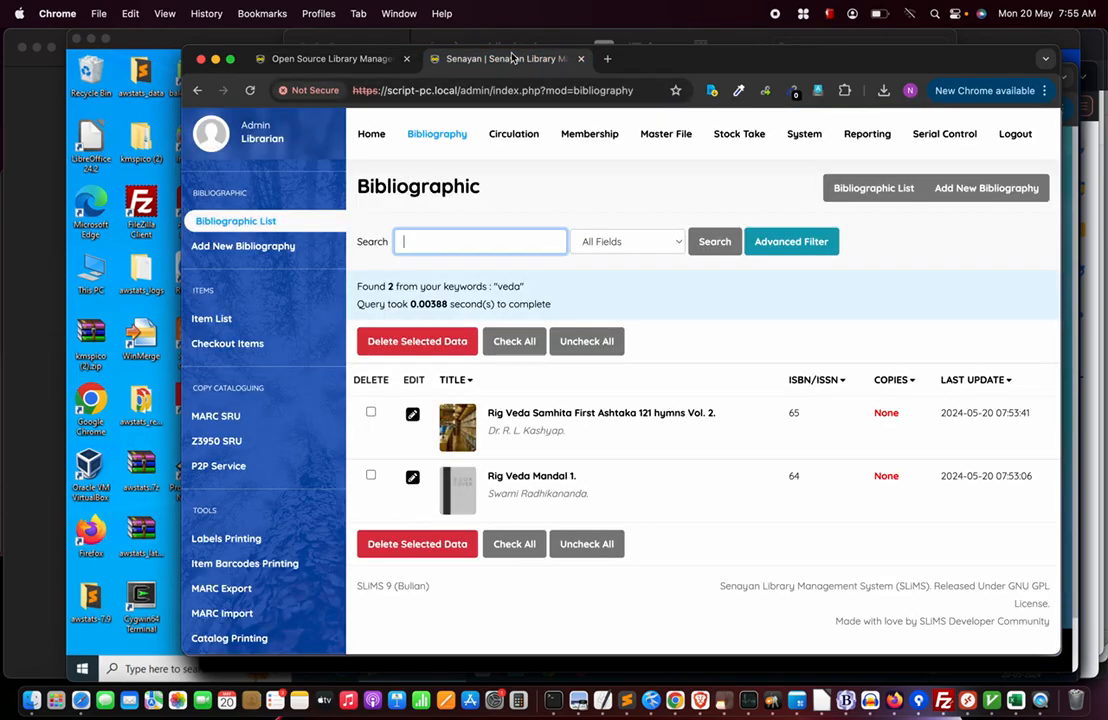
{"action": "left_click", "coordinate": [320, 60]}
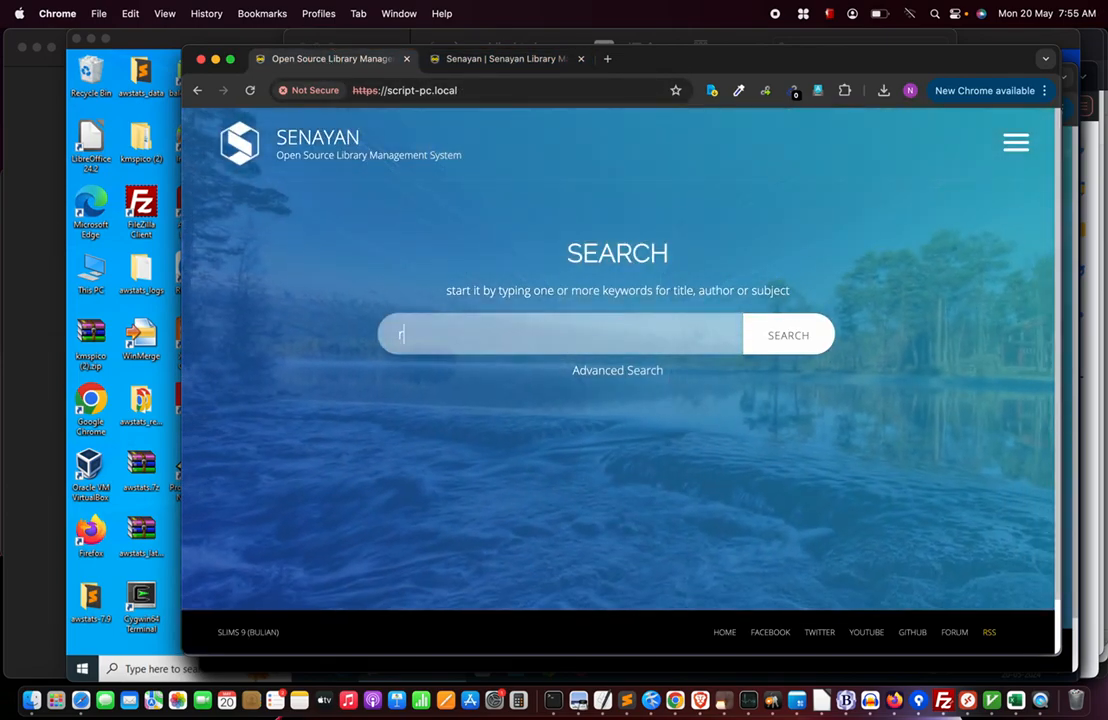
{"action": "type", "text": "rig"}
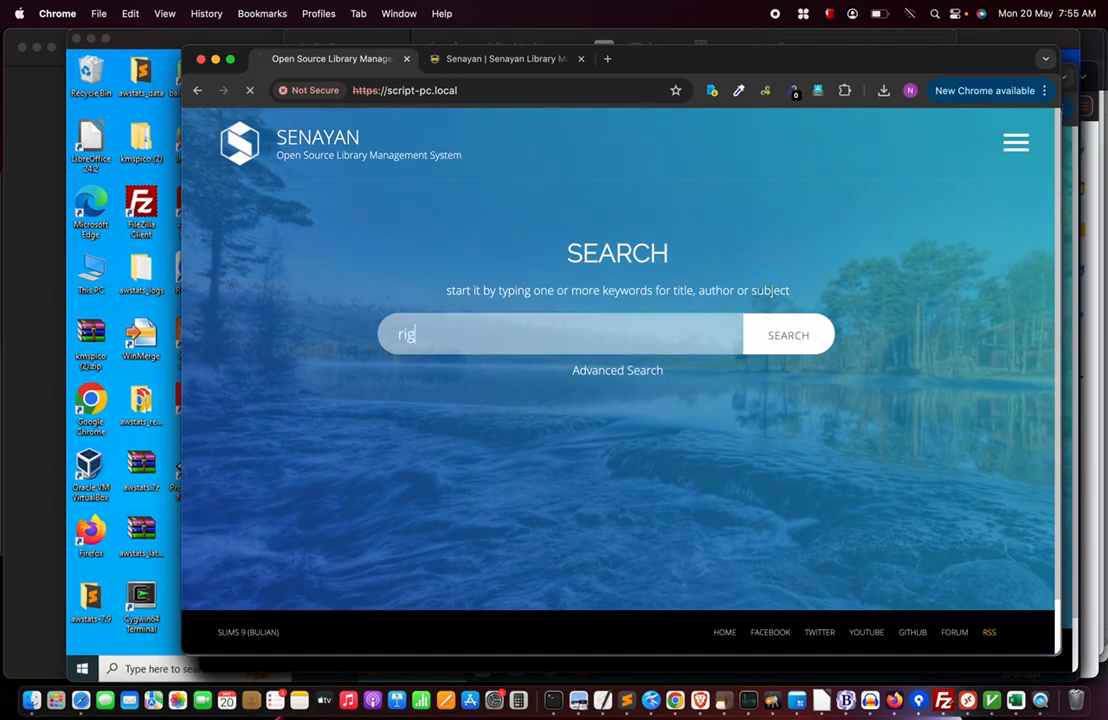
{"action": "key", "text": "Return"}
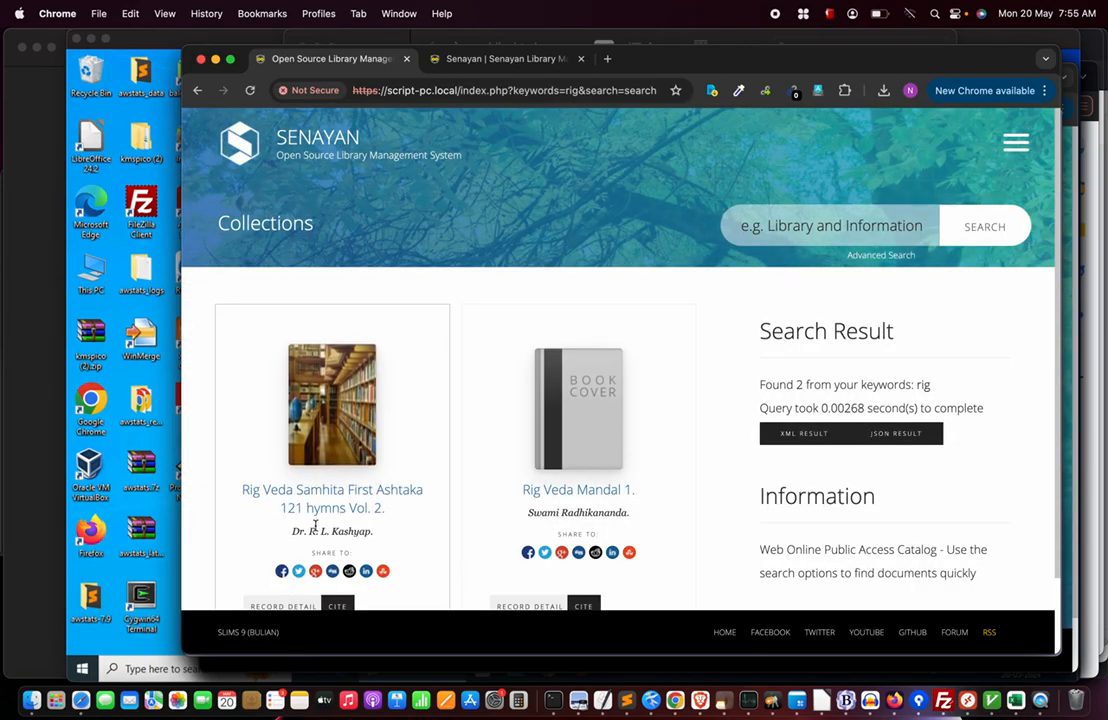
{"action": "scroll", "coordinate": [314, 527], "scroll_direction": "down", "scroll_amount": 2}
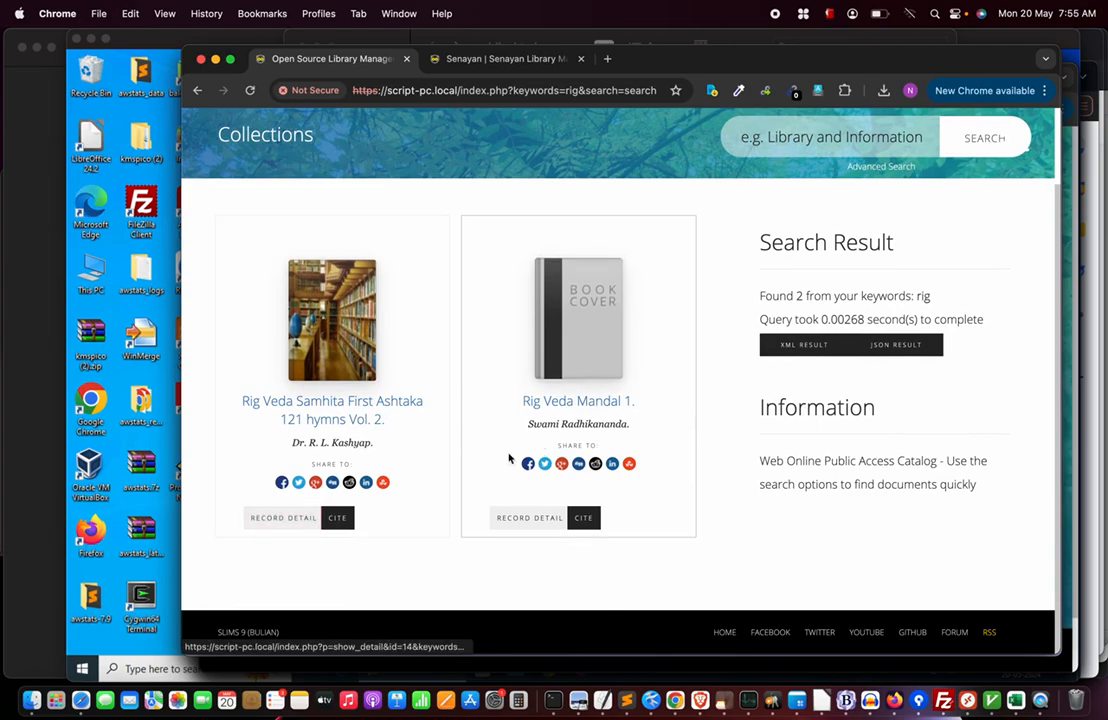
View Rig Veda Samhita First Ashtaka 121 hymns Vol. 2's OPAC detail page, then return to admin.
{"action": "left_click", "coordinate": [280, 520]}
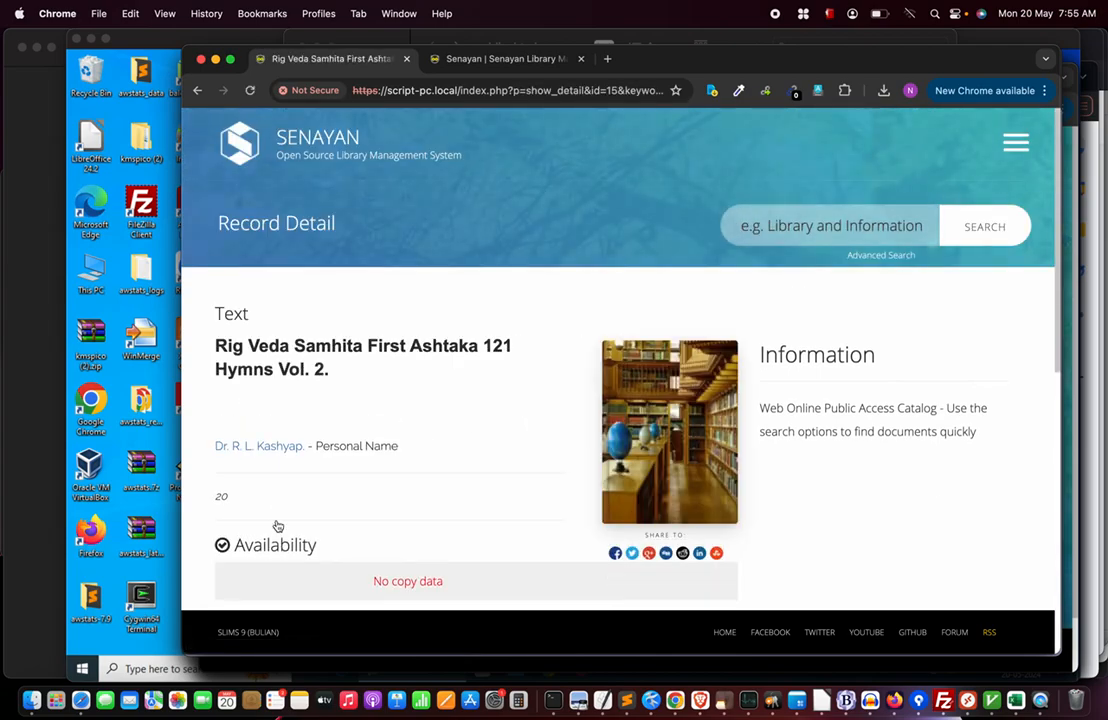
{"action": "scroll", "coordinate": [300, 525], "scroll_direction": "down", "scroll_amount": 5}
{"action": "scroll", "coordinate": [382, 570], "scroll_direction": "down", "scroll_amount": 3}
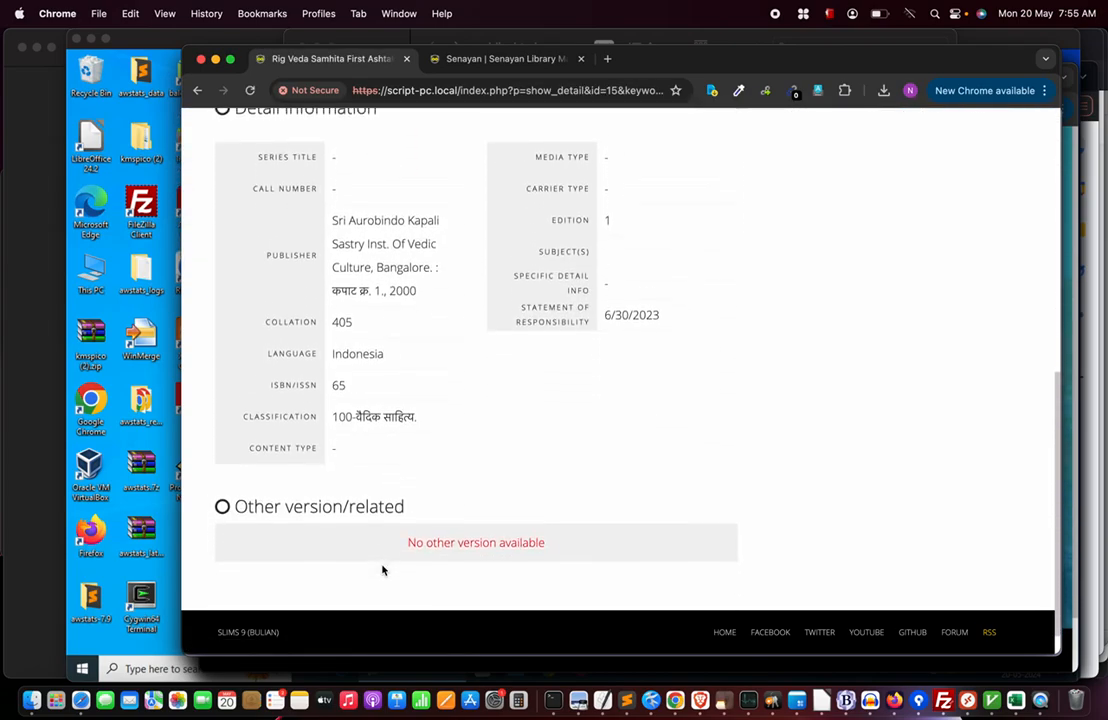
{"action": "scroll", "coordinate": [381, 566], "scroll_direction": "up", "scroll_amount": 1}
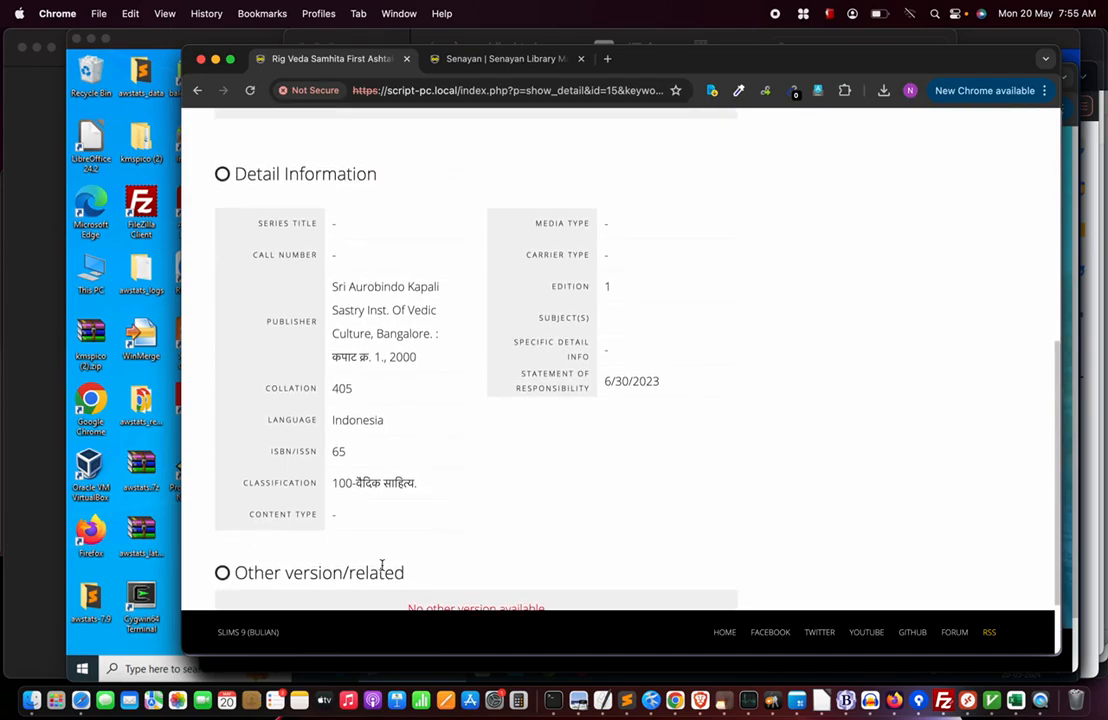
{"action": "scroll", "coordinate": [408, 500], "scroll_direction": "down", "scroll_amount": 2}
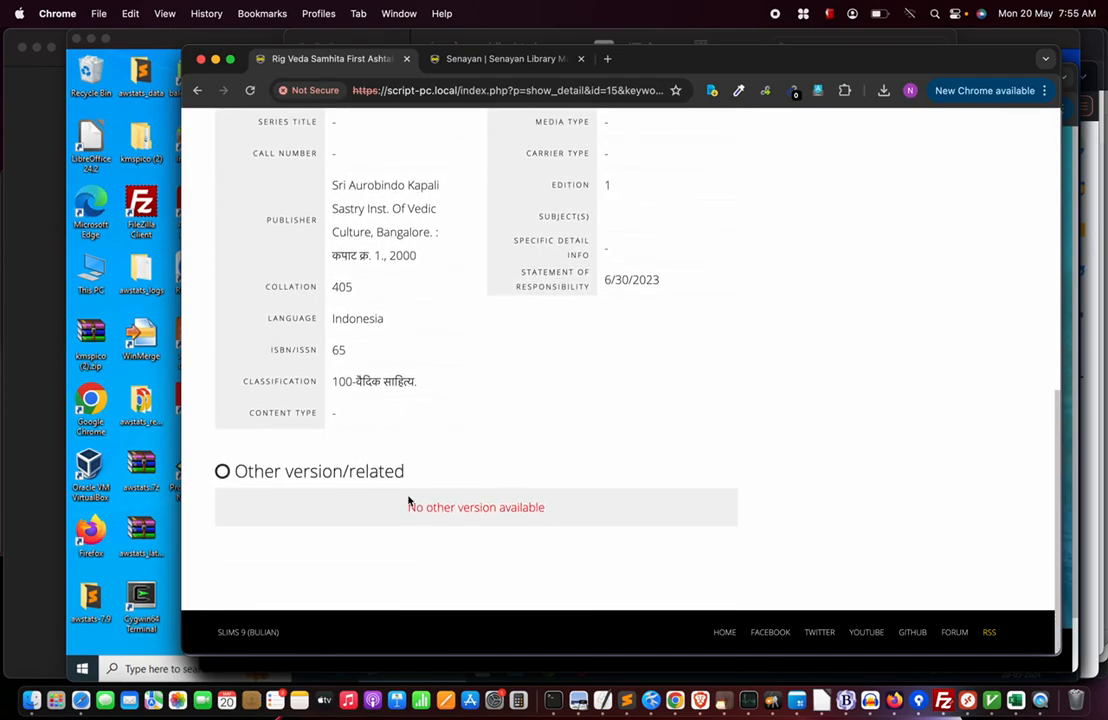
{"action": "scroll", "coordinate": [408, 500], "scroll_direction": "up", "scroll_amount": 3}
{"action": "scroll", "coordinate": [408, 500], "scroll_direction": "up", "scroll_amount": 5}
{"action": "left_click", "coordinate": [512, 59]}
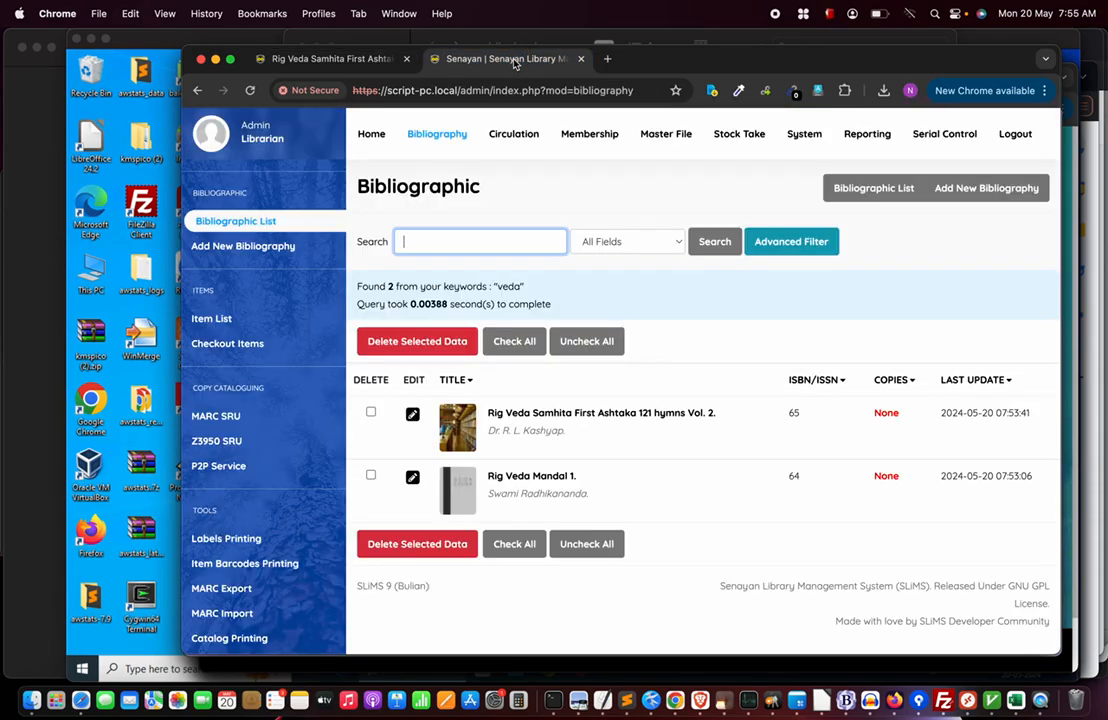
{"action": "left_click", "coordinate": [626, 242]}
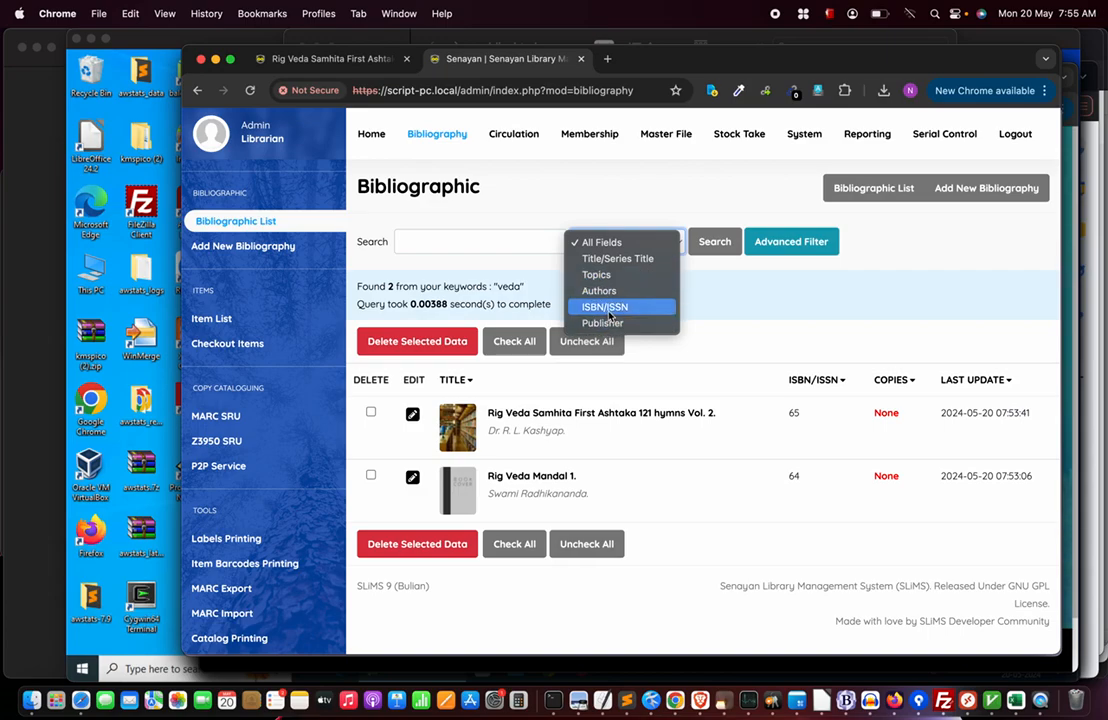
{"action": "left_click", "coordinate": [622, 210]}
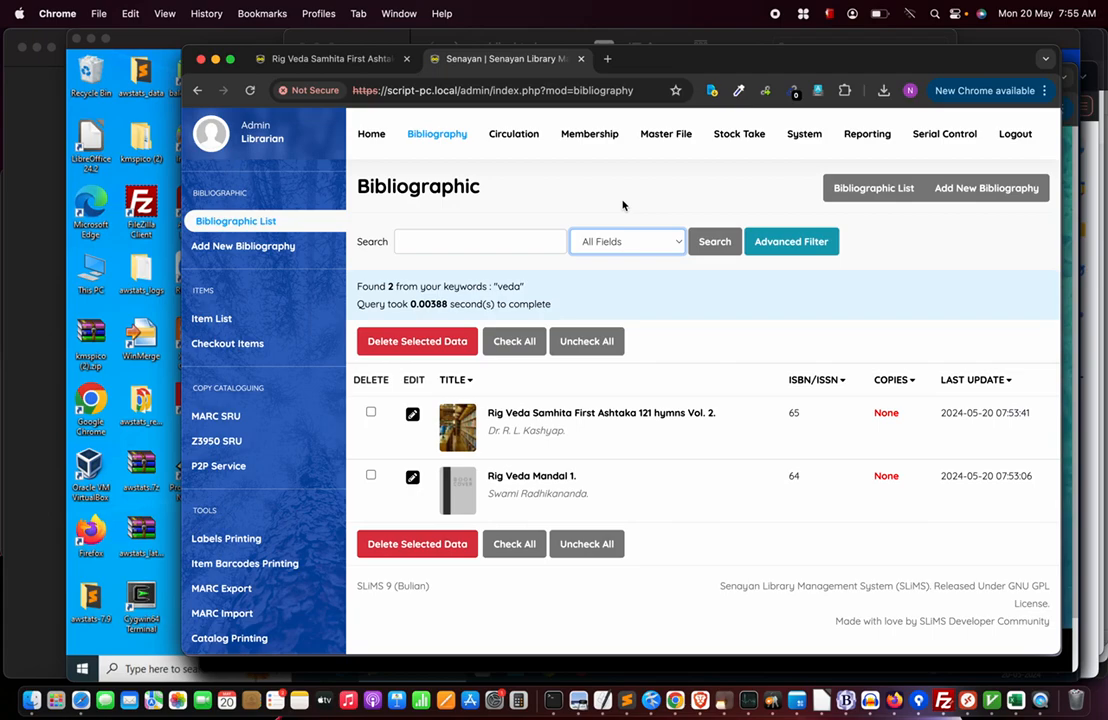
{"action": "left_click", "coordinate": [410, 241]}
{"action": "type", "text": "\"Rig\""}
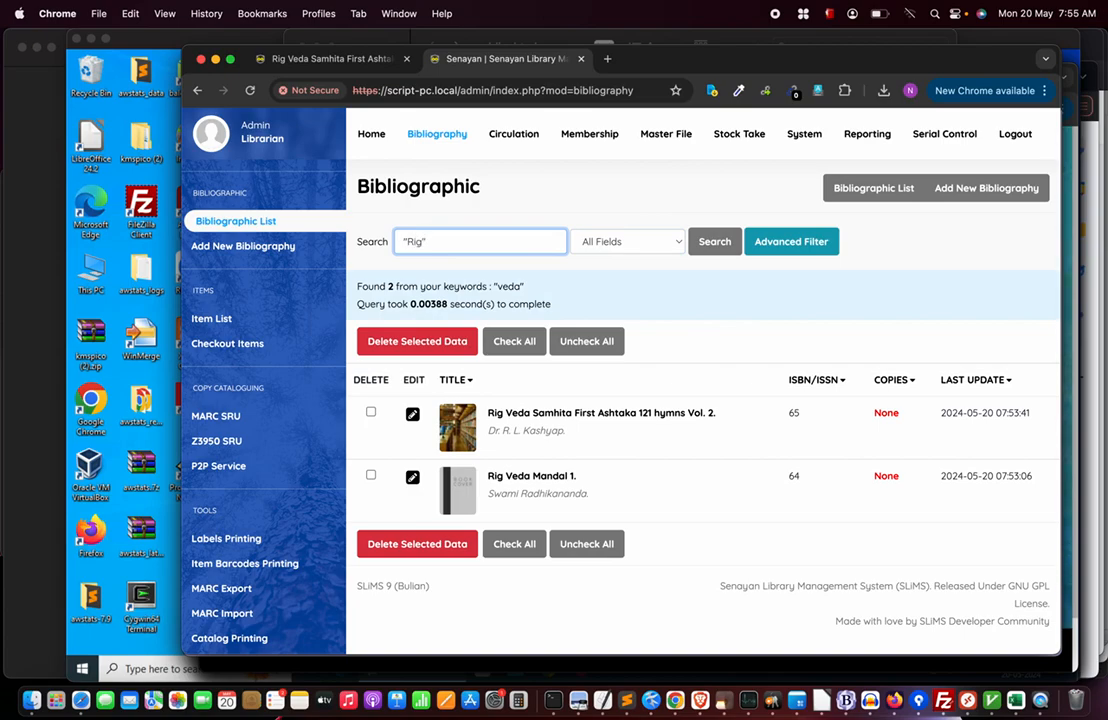
{"action": "key", "text": "Return"}
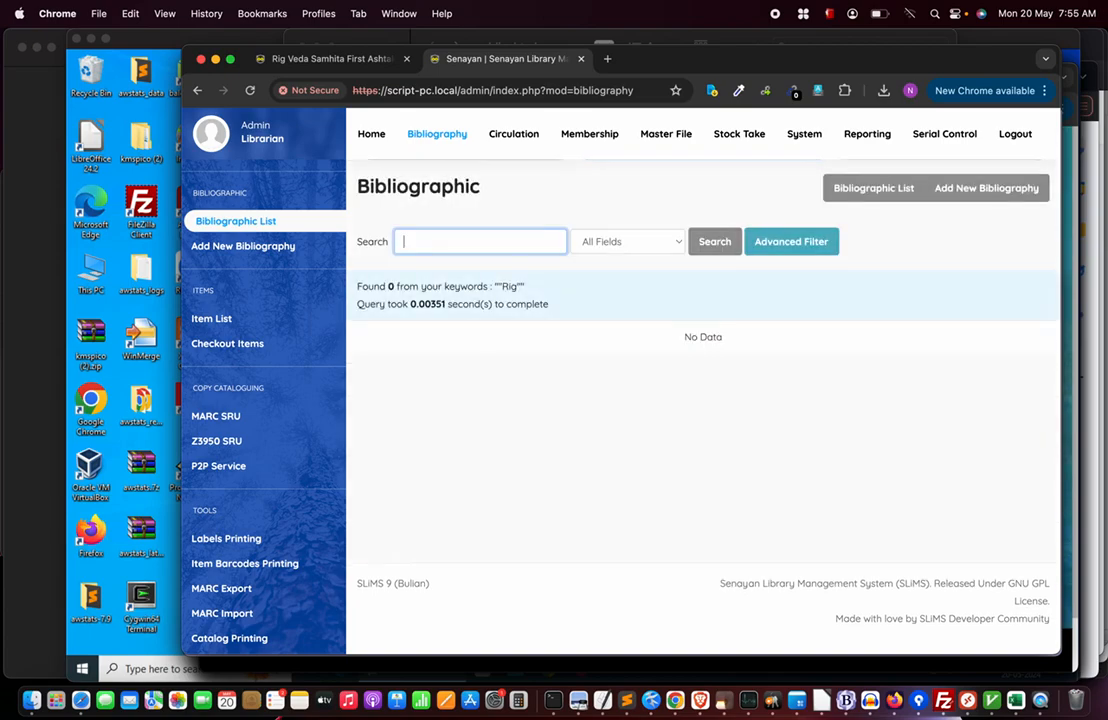
{"action": "type", "text": "\"Rig"}
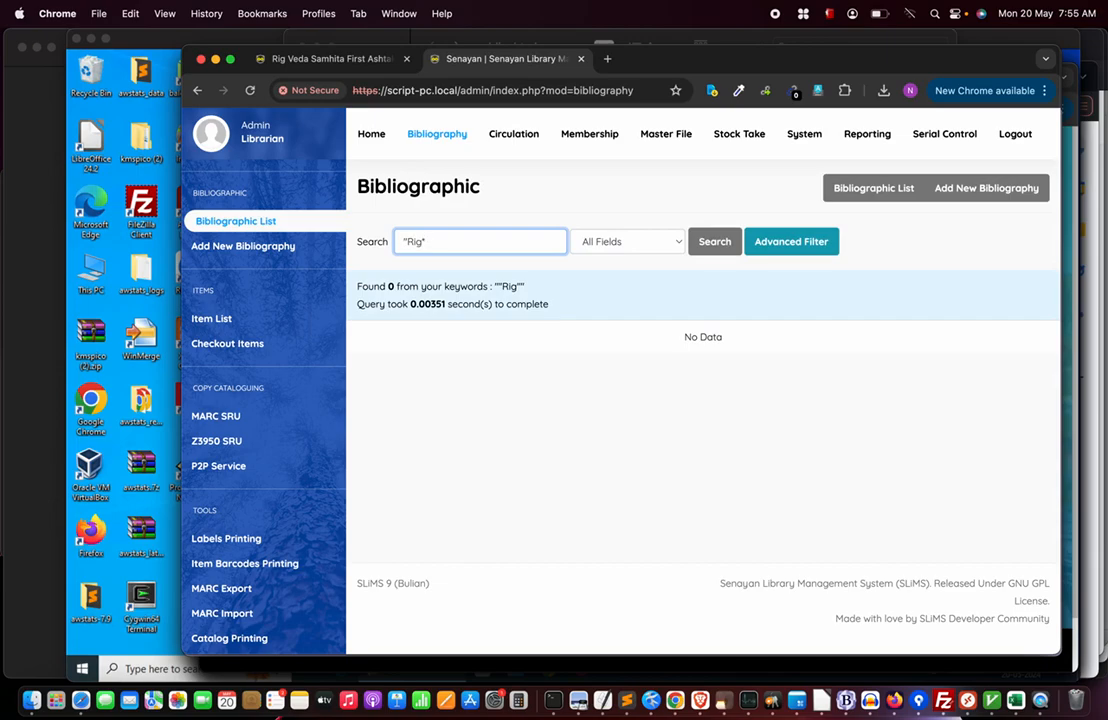
{"action": "key", "text": "Return"}
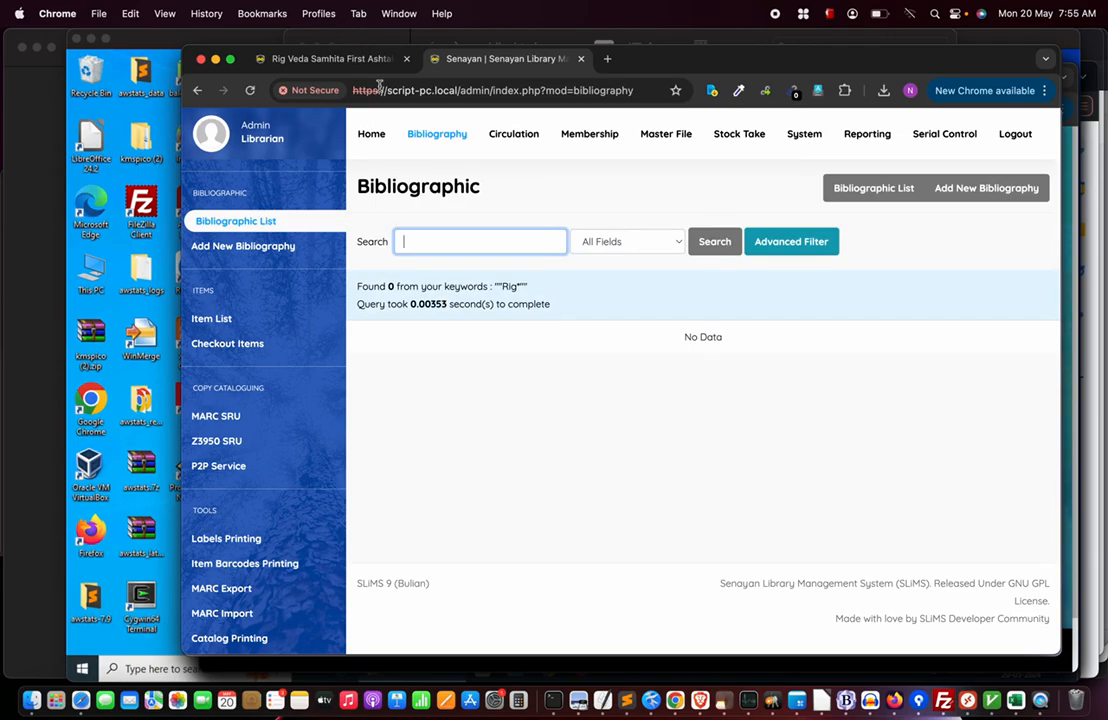
{"action": "left_click", "coordinate": [440, 138]}
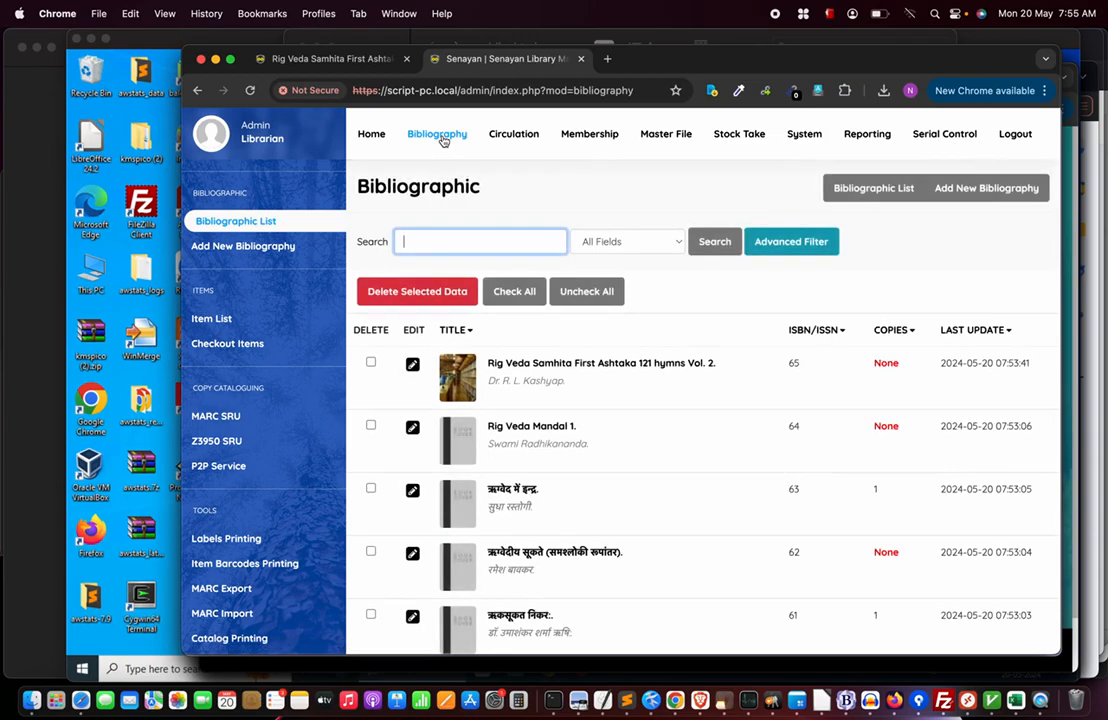
{"action": "left_click_drag", "start_coordinate": [489, 366], "coordinate": [505, 370]}
{"action": "key", "text": "super+c"}
{"action": "left_click", "coordinate": [430, 241]}
{"action": "key", "text": "super+v"}
{"action": "type", "text": "*"}
{"action": "key", "text": "Return"}
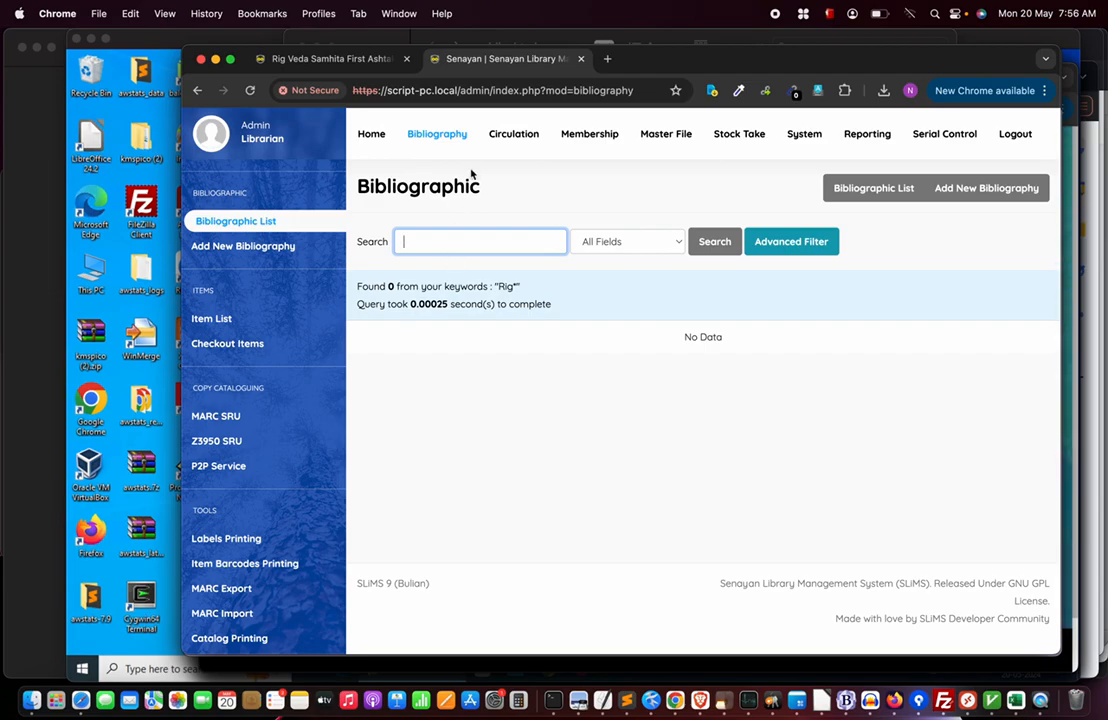
{"action": "left_click", "coordinate": [437, 138]}
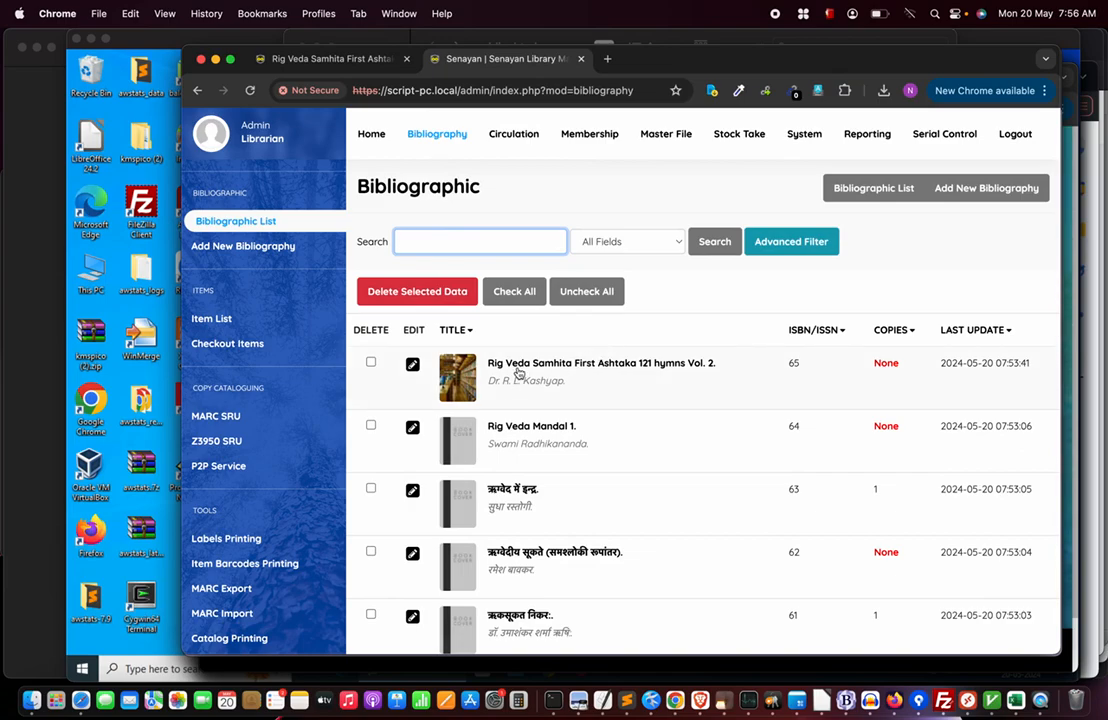
{"action": "left_click", "coordinate": [450, 243]}
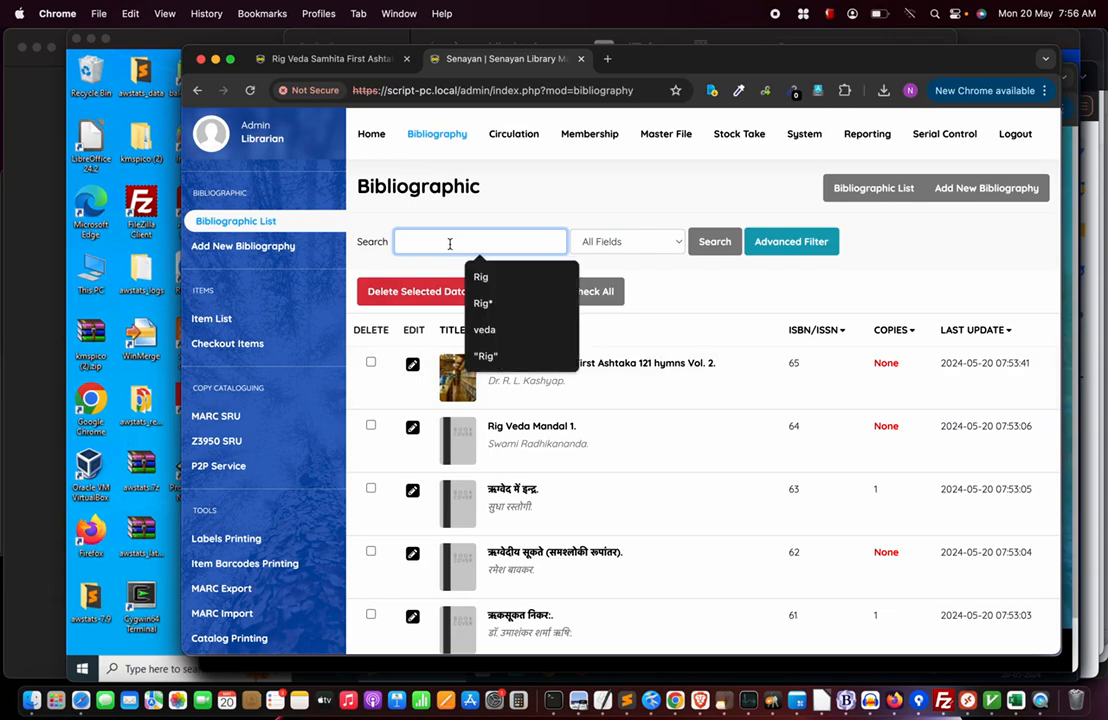
{"action": "left_click", "coordinate": [485, 329]}
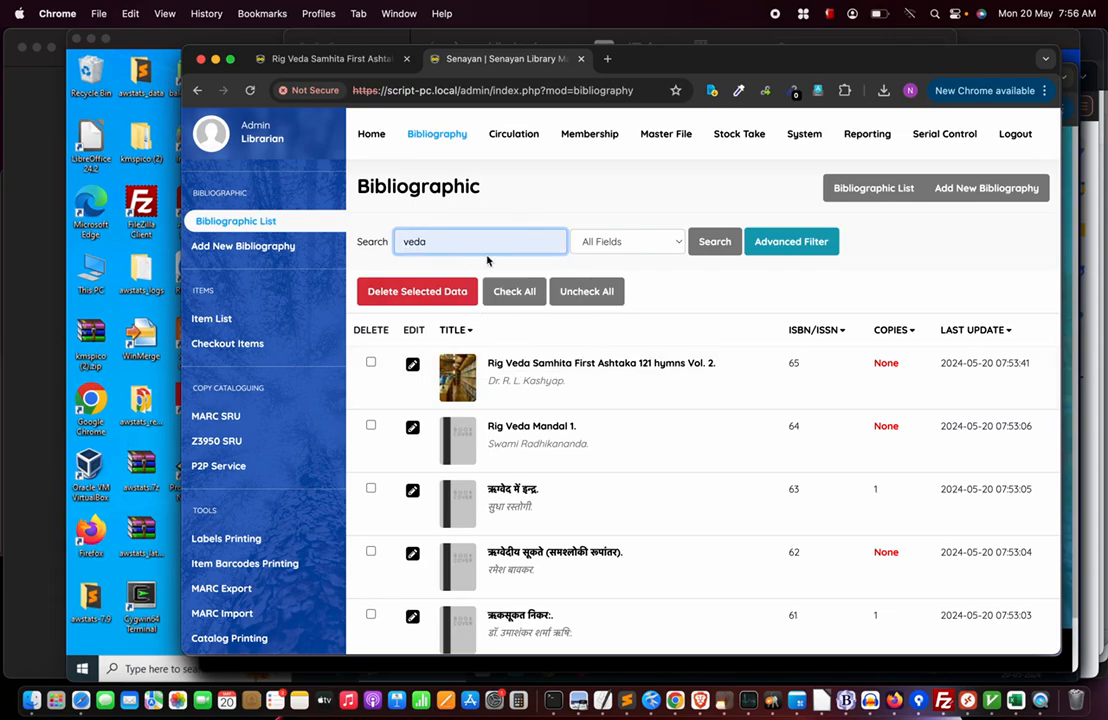
{"action": "type", "text": "*"}
{"action": "key", "text": "Return"}
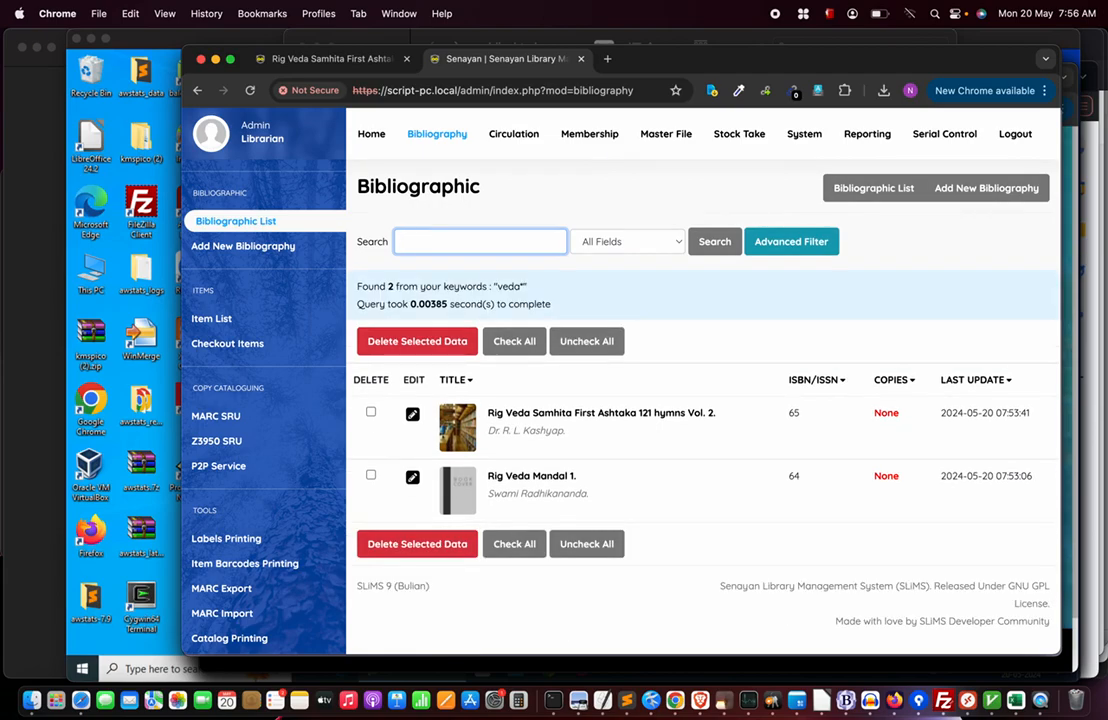
{"action": "type", "text": "veda"}
{"action": "key", "text": "Return"}
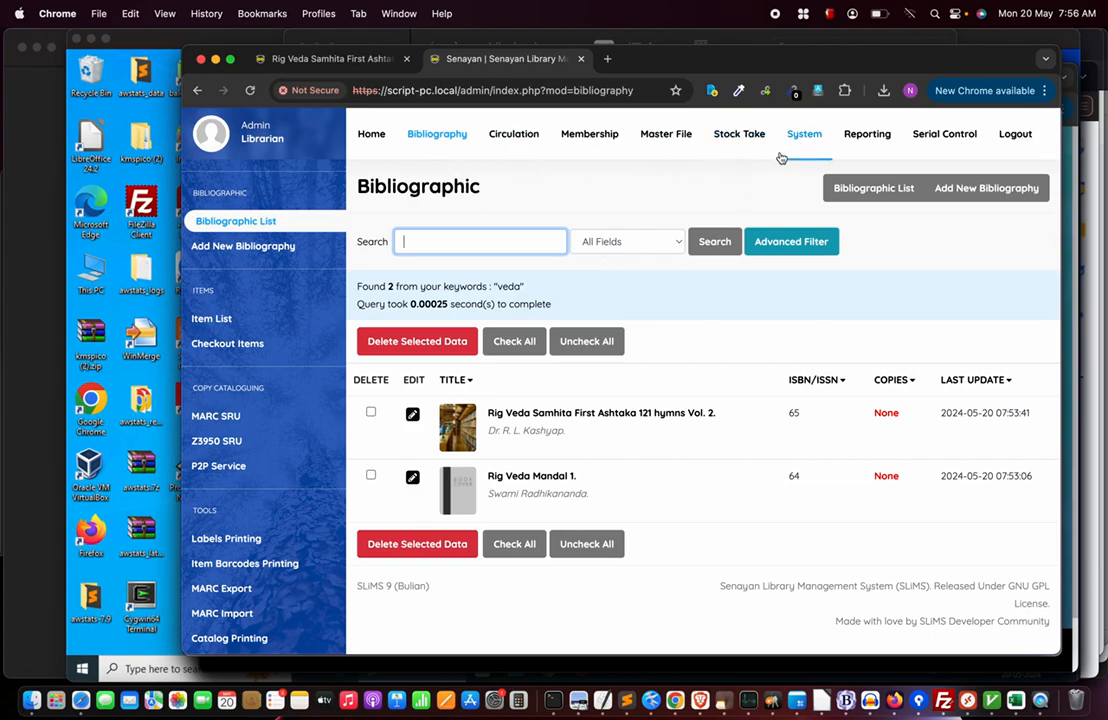
Check Biblio Indexes shows all 5 records indexed, then open System's E-Mail Setting page.
{"action": "left_click", "coordinate": [808, 139]}
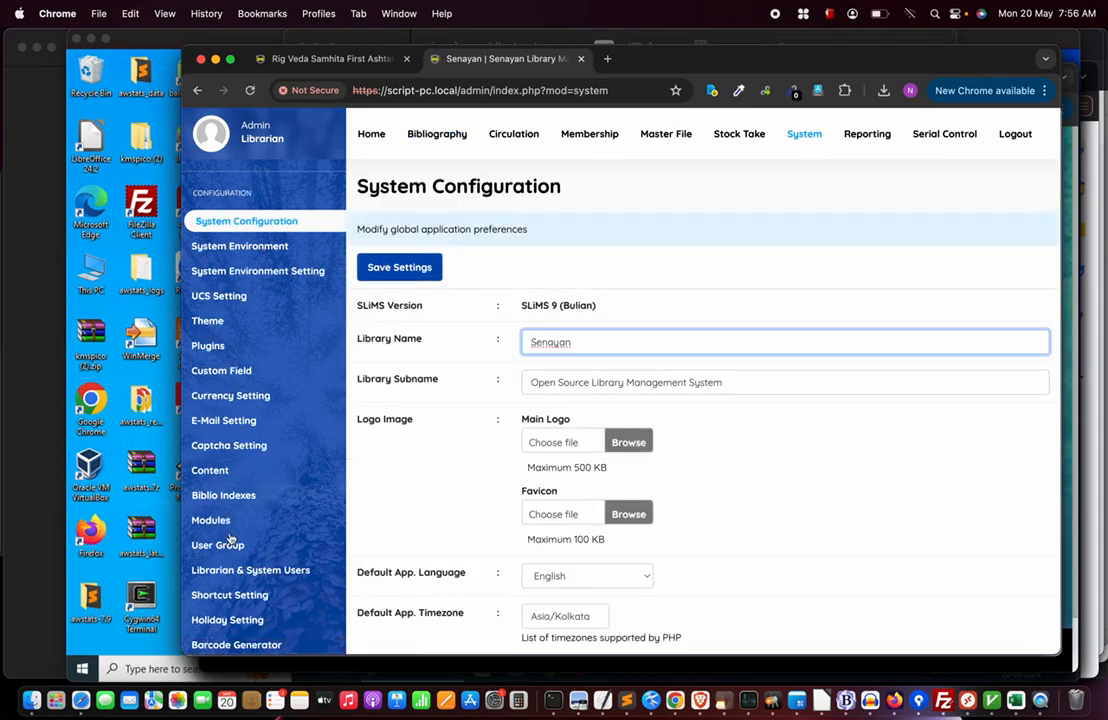
{"action": "left_click", "coordinate": [227, 497]}
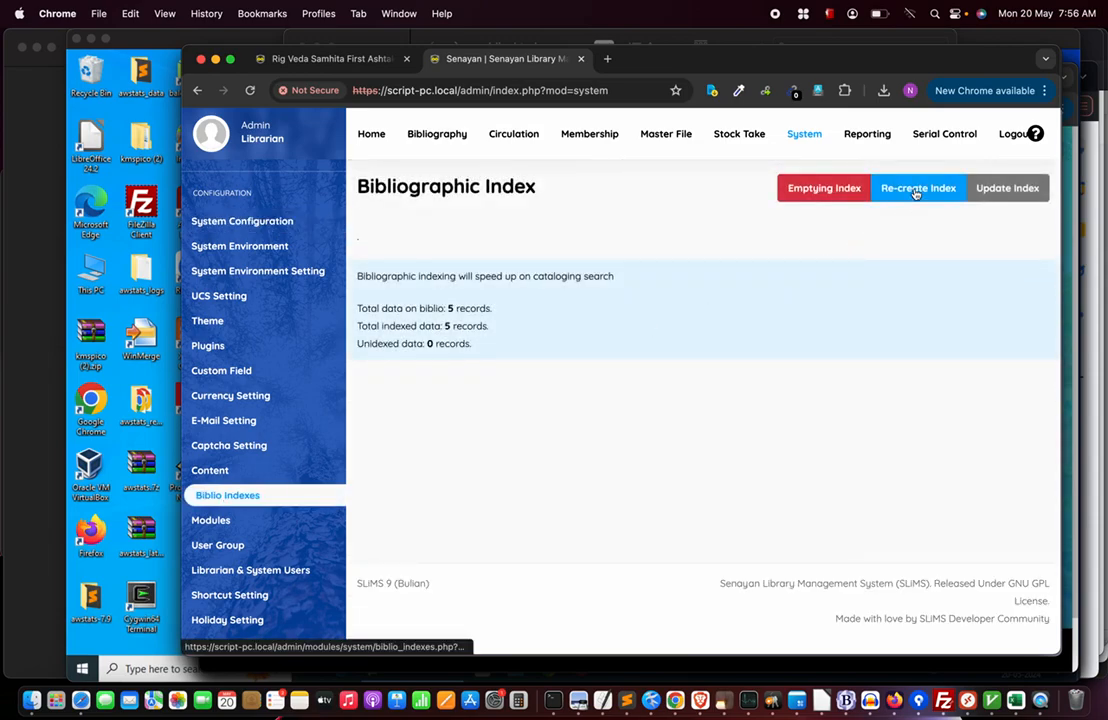
{"action": "scroll", "coordinate": [245, 503], "scroll_direction": "down", "scroll_amount": 2}
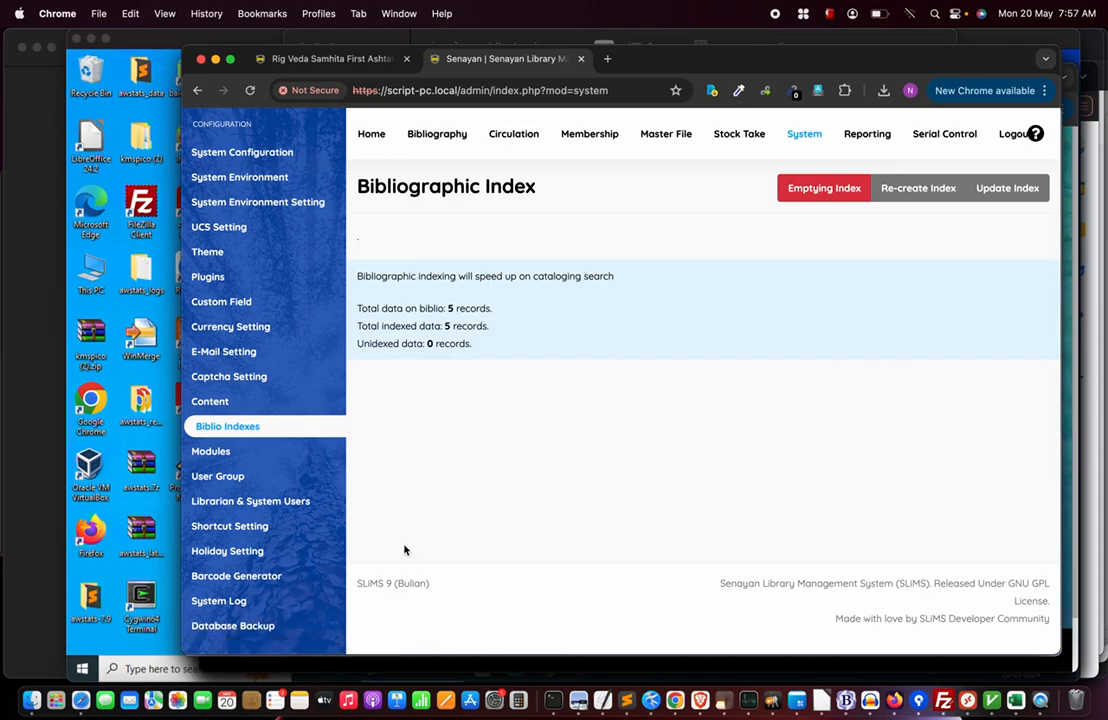
{"action": "scroll", "coordinate": [281, 541], "scroll_direction": "up", "scroll_amount": 3}
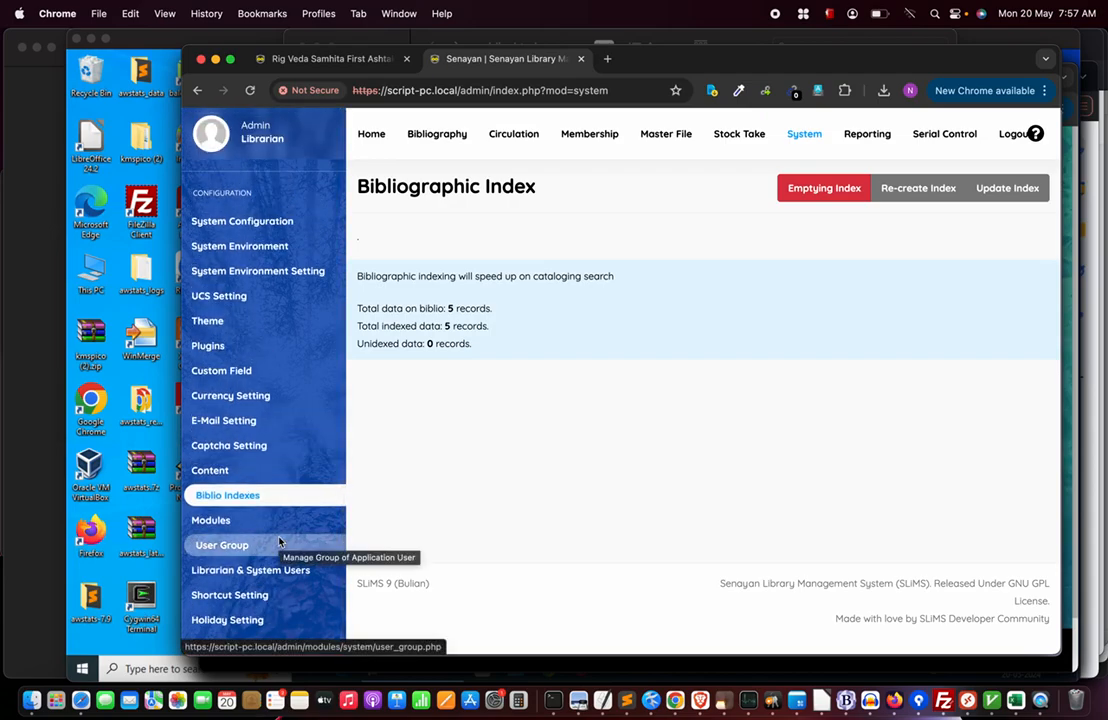
{"action": "left_click", "coordinate": [806, 134]}
{"action": "left_click", "coordinate": [226, 424]}
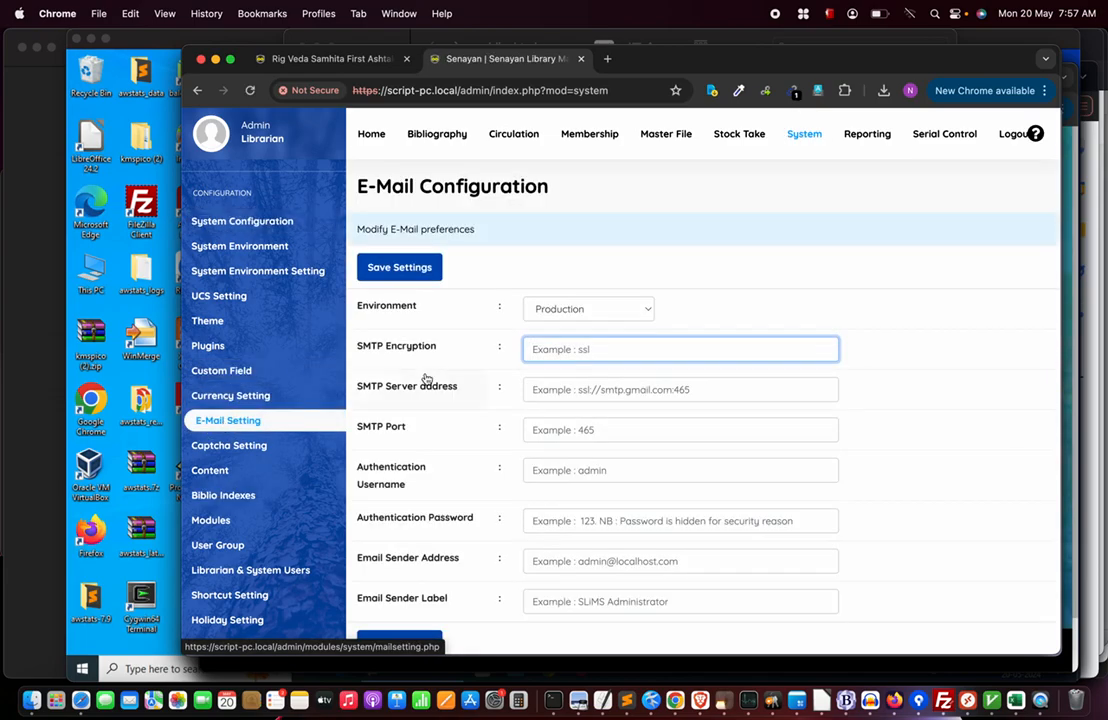
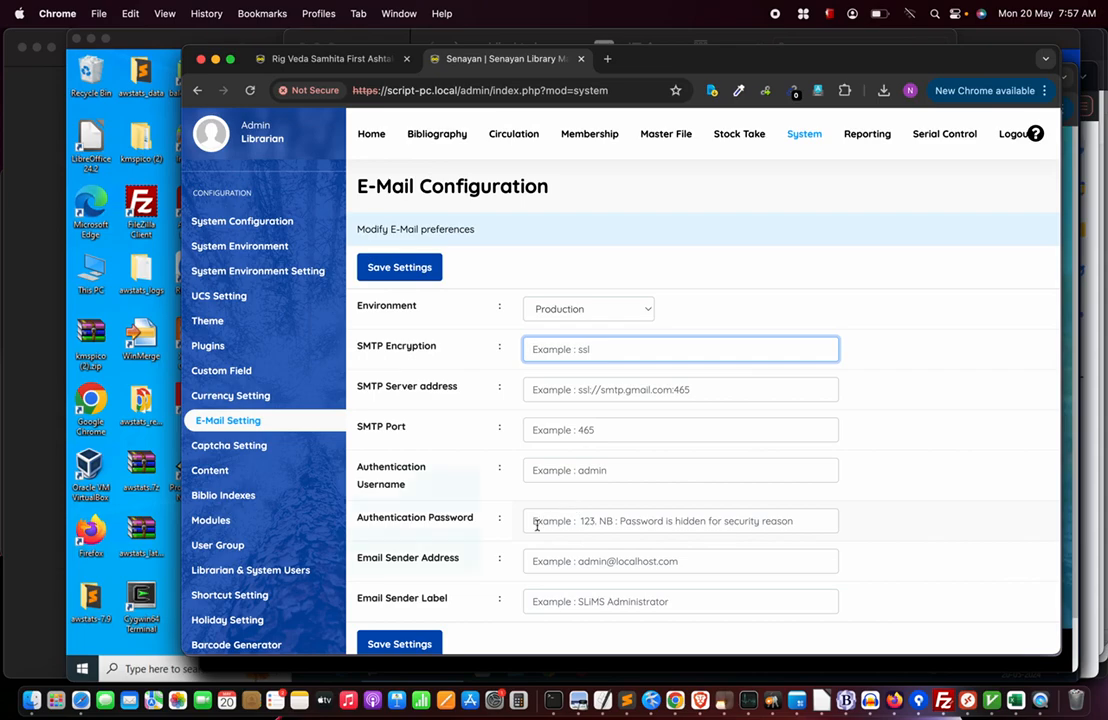
Leave E-Mail Setting for the Bibliographic list, headed by 'Rig Veda Samhita First Ashtaka 121 hymns Vol. 2'.
{"action": "scroll", "coordinate": [537, 522], "scroll_direction": "down", "scroll_amount": 2}
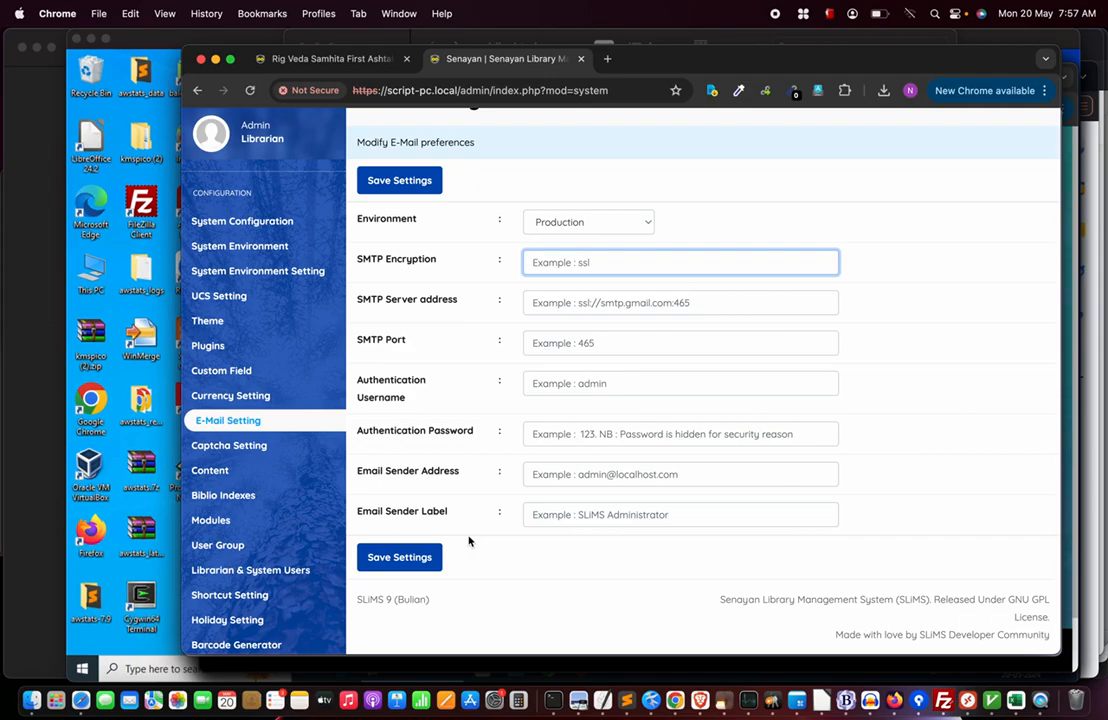
{"action": "scroll", "coordinate": [469, 541], "scroll_direction": "up", "scroll_amount": 2}
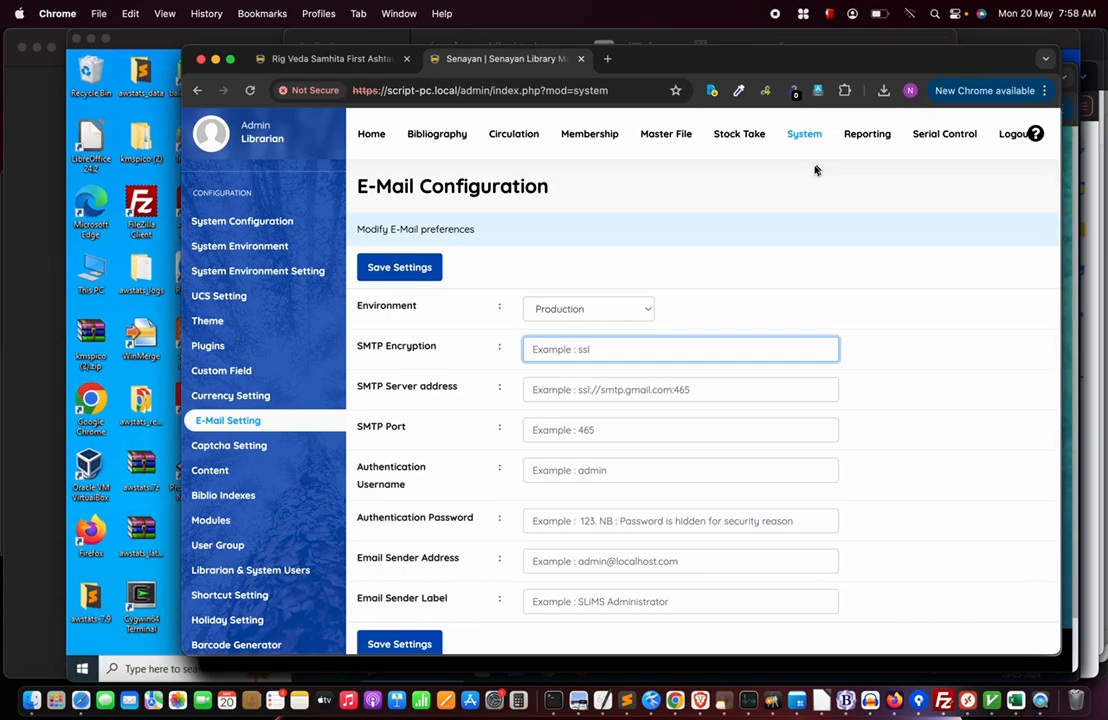
{"action": "left_click", "coordinate": [438, 136]}
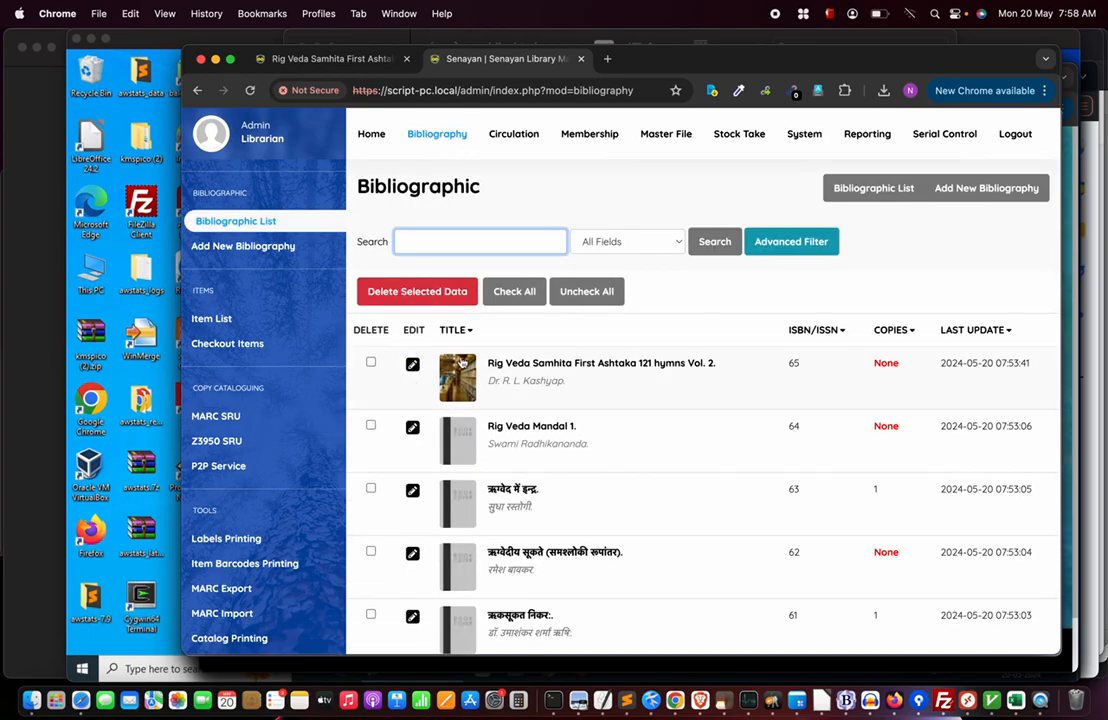
Start a blank Add New Bibliography form and look through Chrome's menu and extension menus.
{"action": "left_click", "coordinate": [1000, 190]}
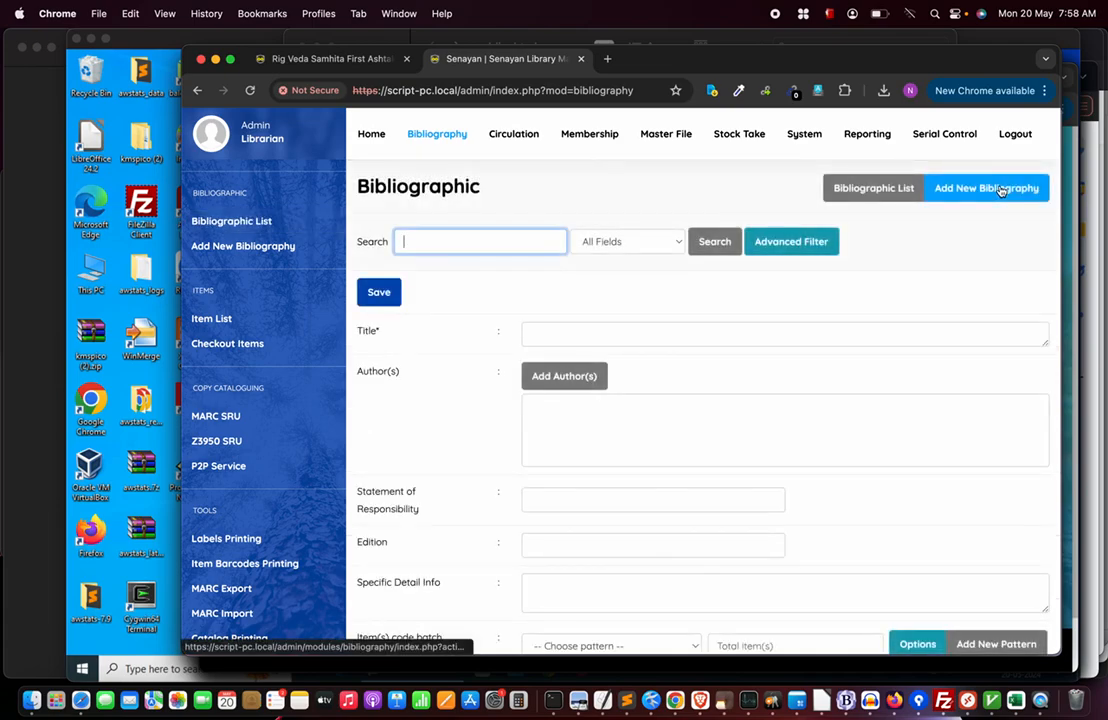
{"action": "left_click", "coordinate": [554, 333]}
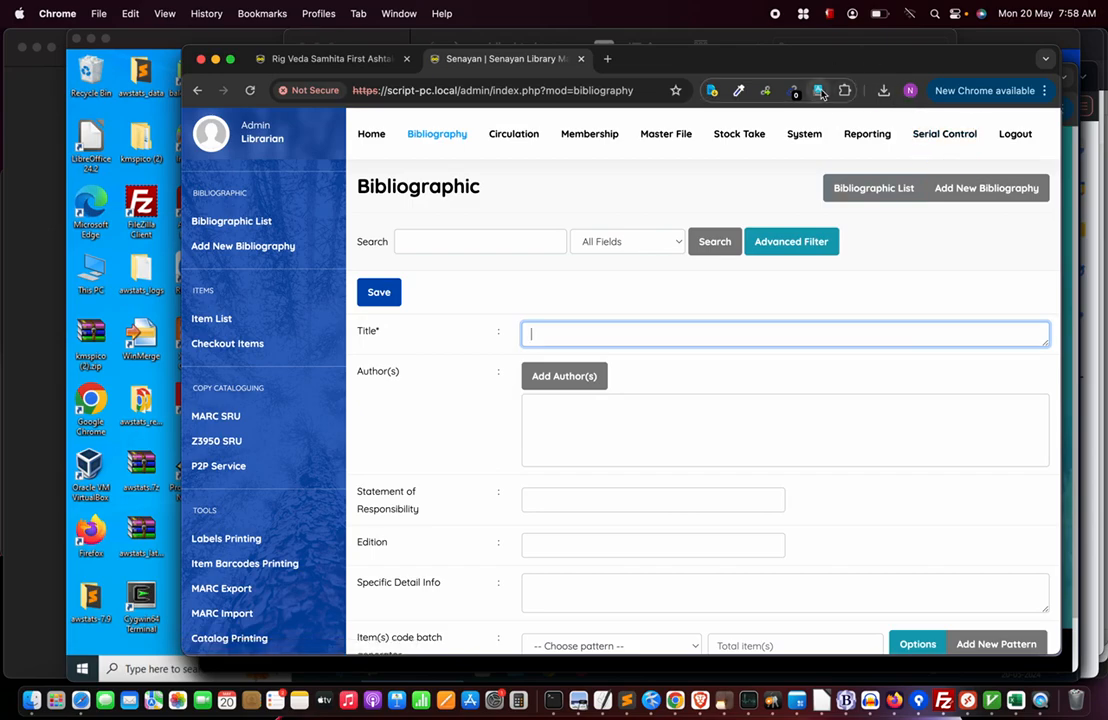
{"action": "left_click", "coordinate": [1045, 91]}
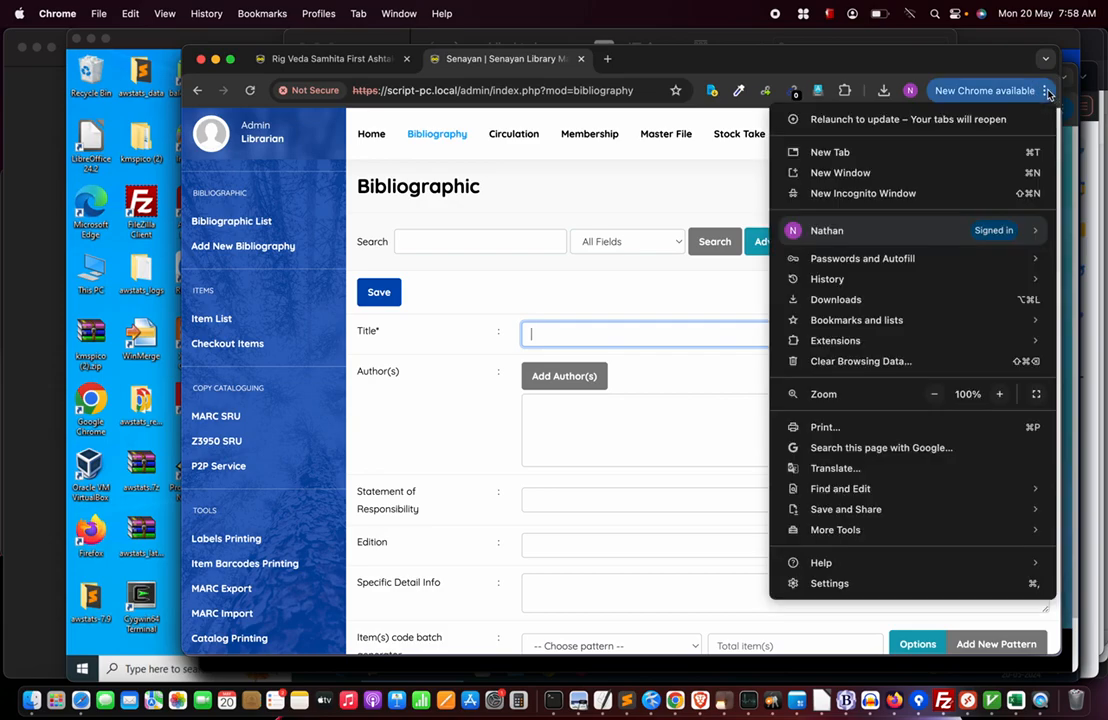
{"action": "mouse_move", "coordinate": [836, 347]}
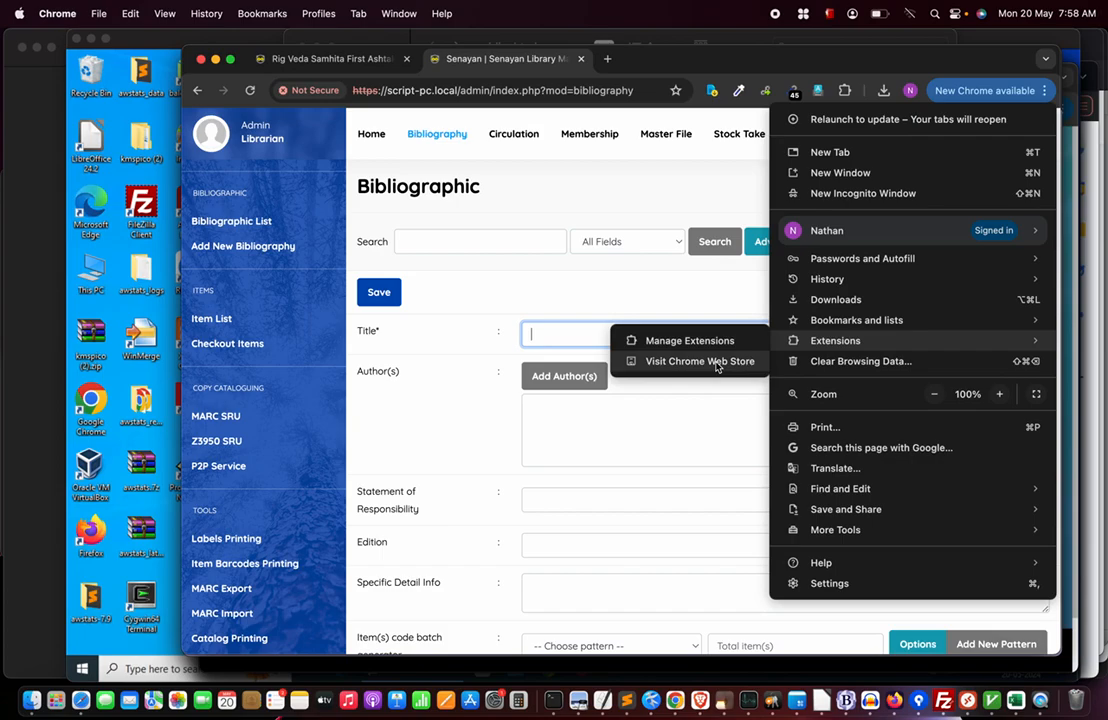
{"action": "left_click", "coordinate": [698, 190]}
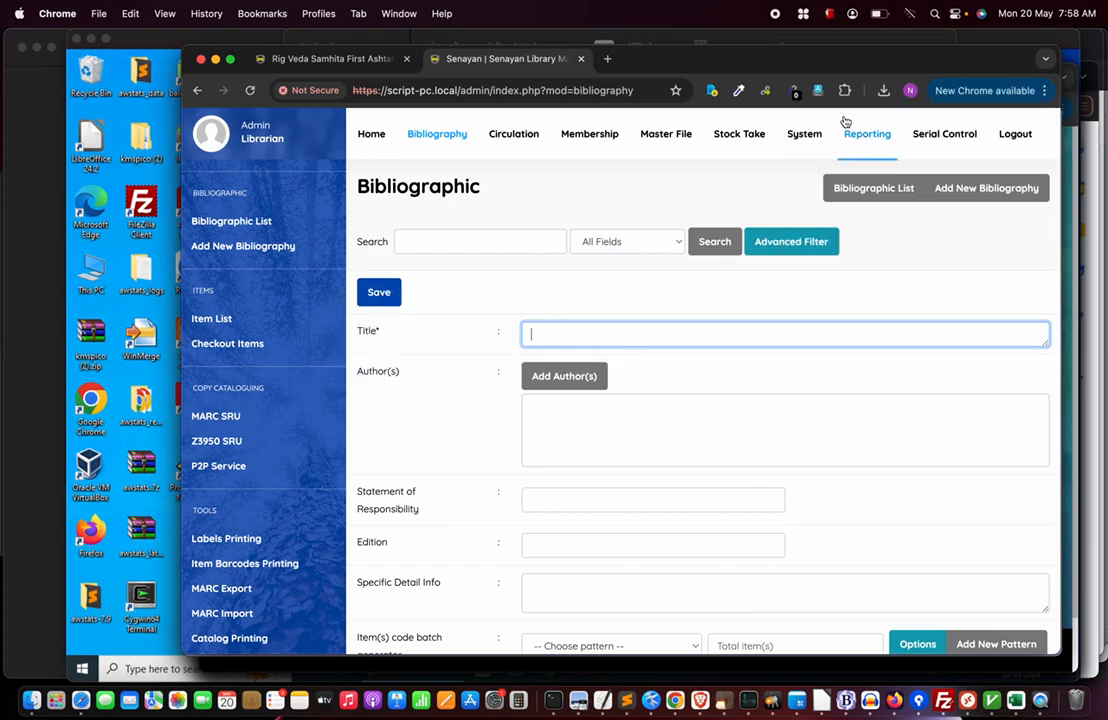
{"action": "left_click", "coordinate": [819, 91]}
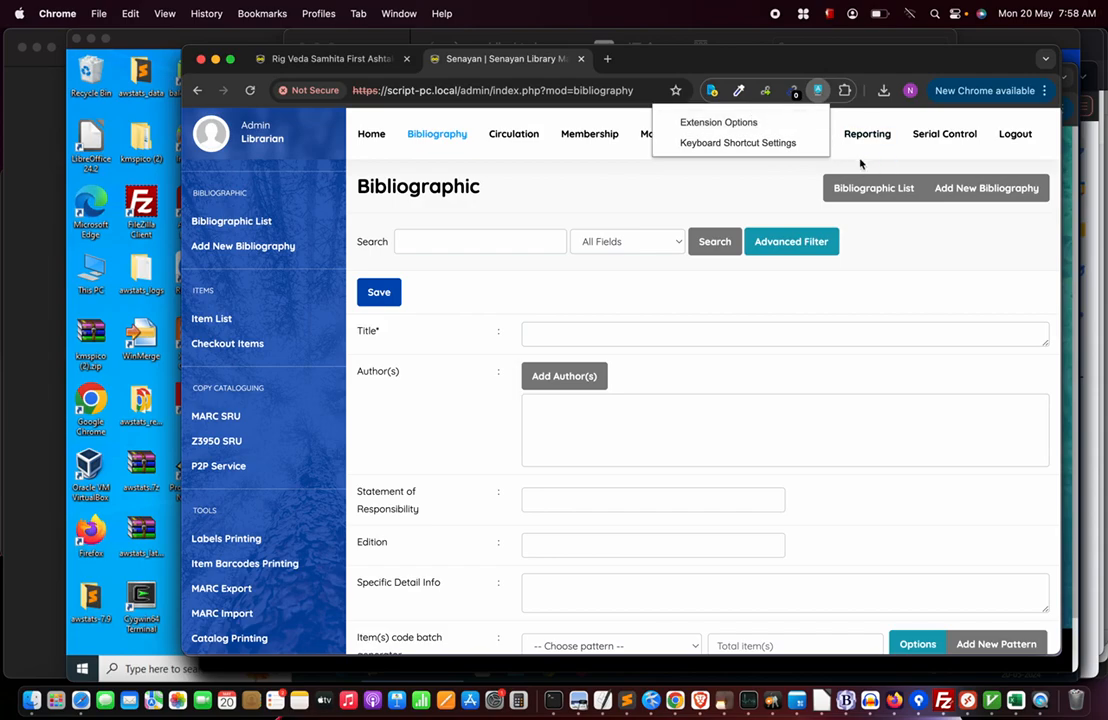
{"action": "left_click", "coordinate": [871, 123]}
{"action": "left_click", "coordinate": [845, 91]}
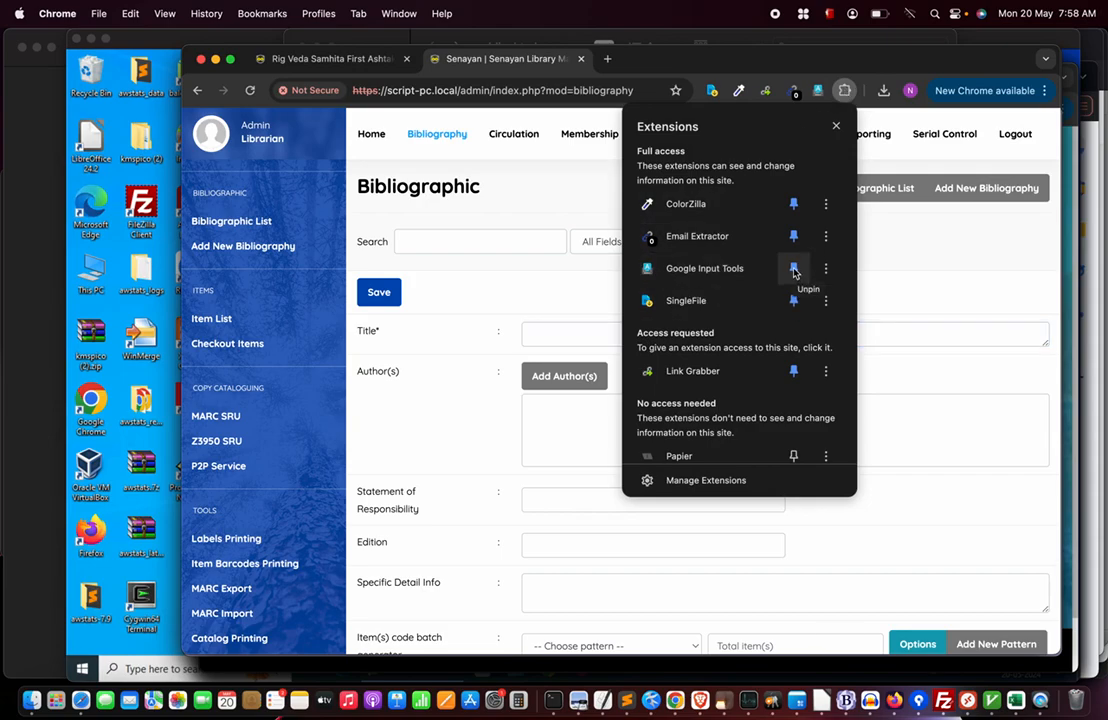
{"action": "left_click", "coordinate": [944, 133]}
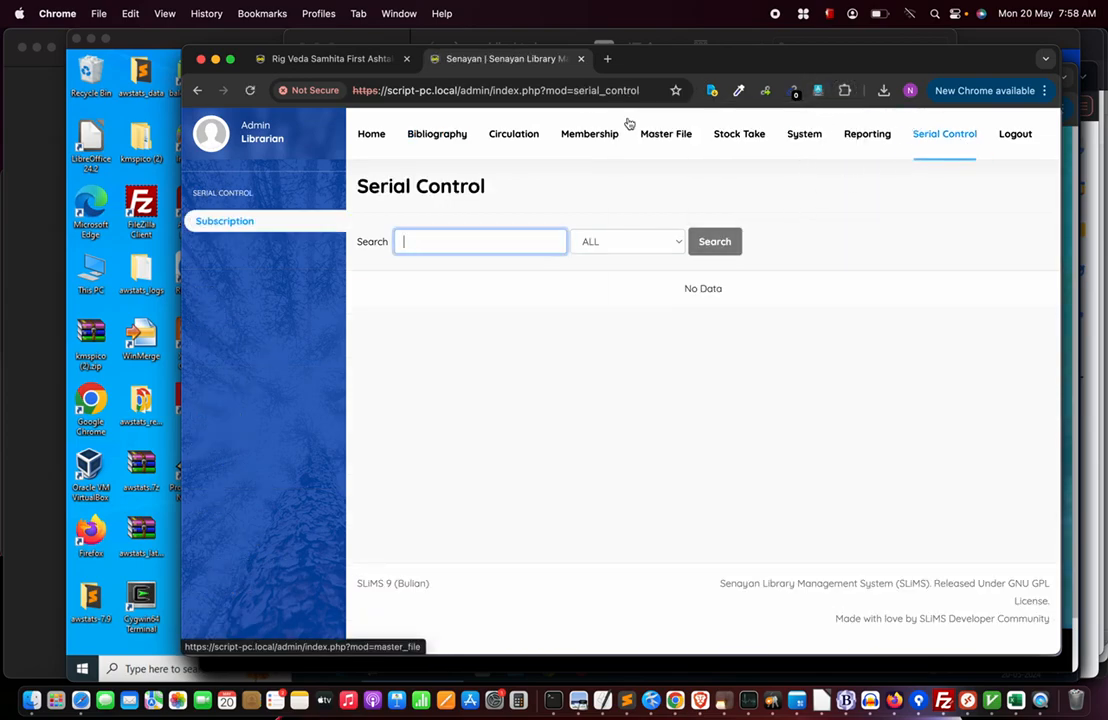
Reopen a fresh Add New Bibliography form, focus its Title field, and bring up Google Input Tools' menu.
{"action": "left_click", "coordinate": [444, 136]}
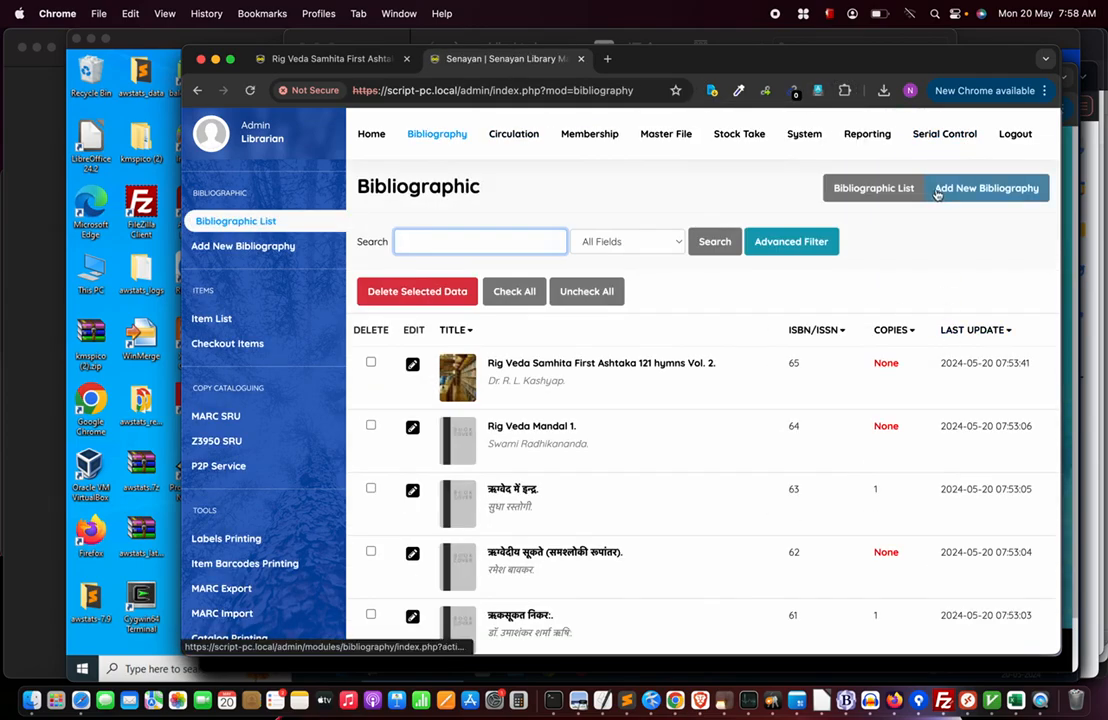
{"action": "left_click", "coordinate": [968, 196]}
{"action": "left_click", "coordinate": [566, 331]}
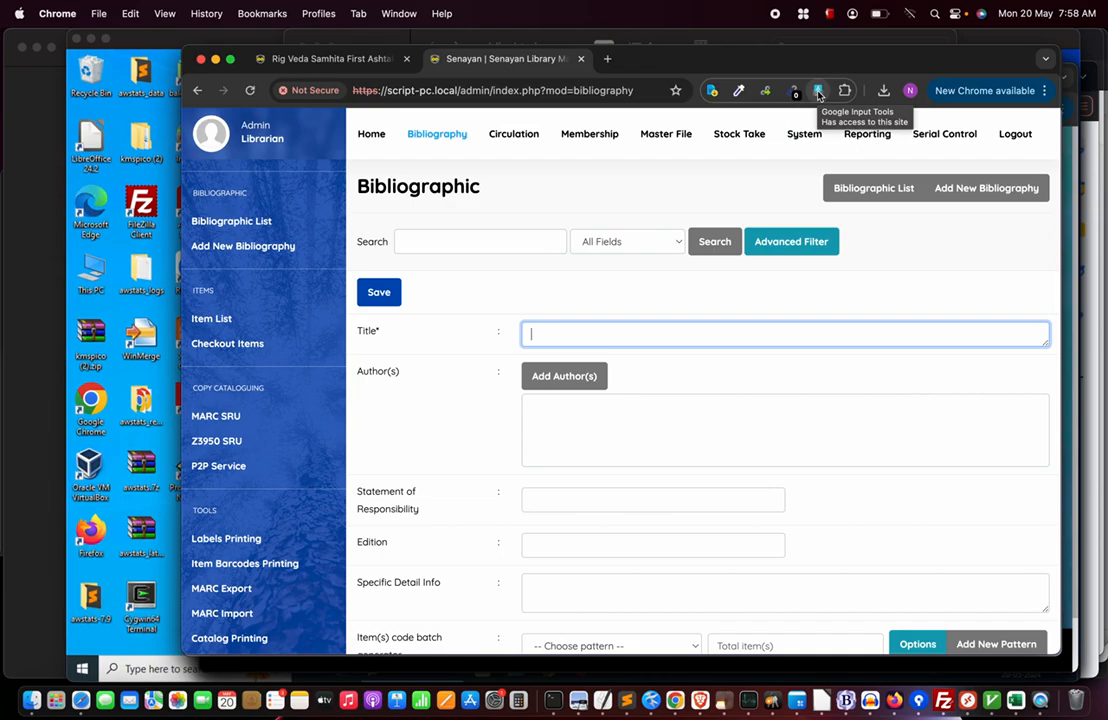
{"action": "left_click", "coordinate": [819, 91]}
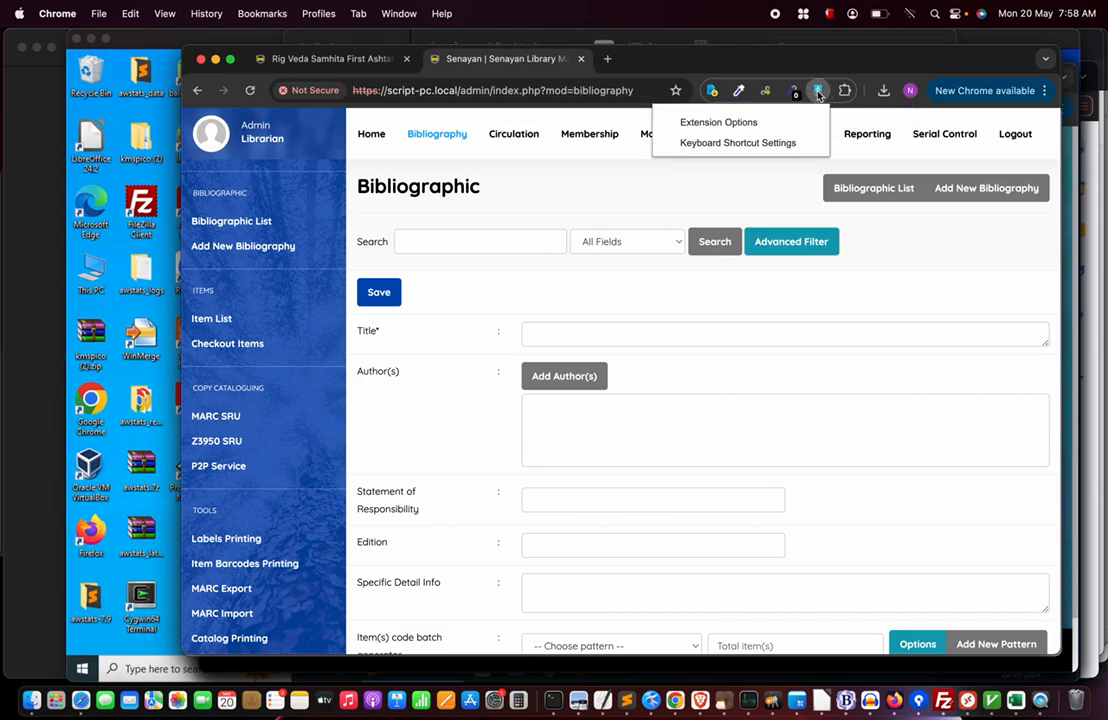
Add Hindi transliteration (हिन्दी) to Google Input Tools' selected tools, then return to the bibliography form.
{"action": "left_click", "coordinate": [718, 123]}
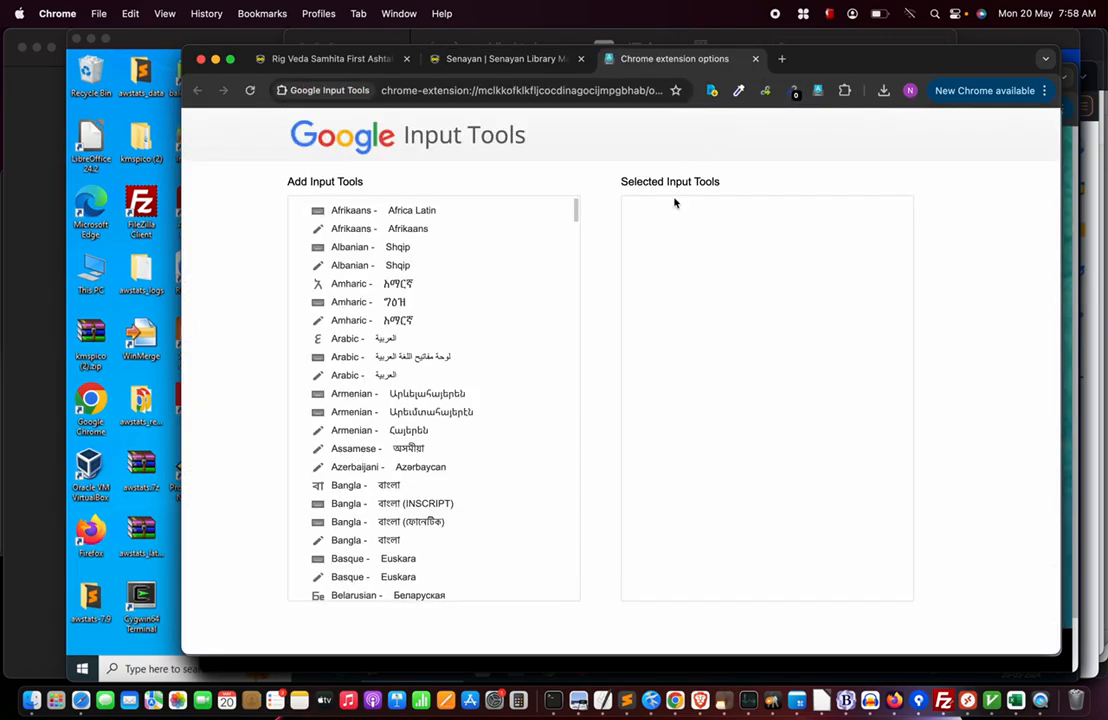
{"action": "scroll", "coordinate": [427, 485], "scroll_direction": "down", "scroll_amount": 4}
{"action": "scroll", "coordinate": [427, 485], "scroll_direction": "down", "scroll_amount": 14}
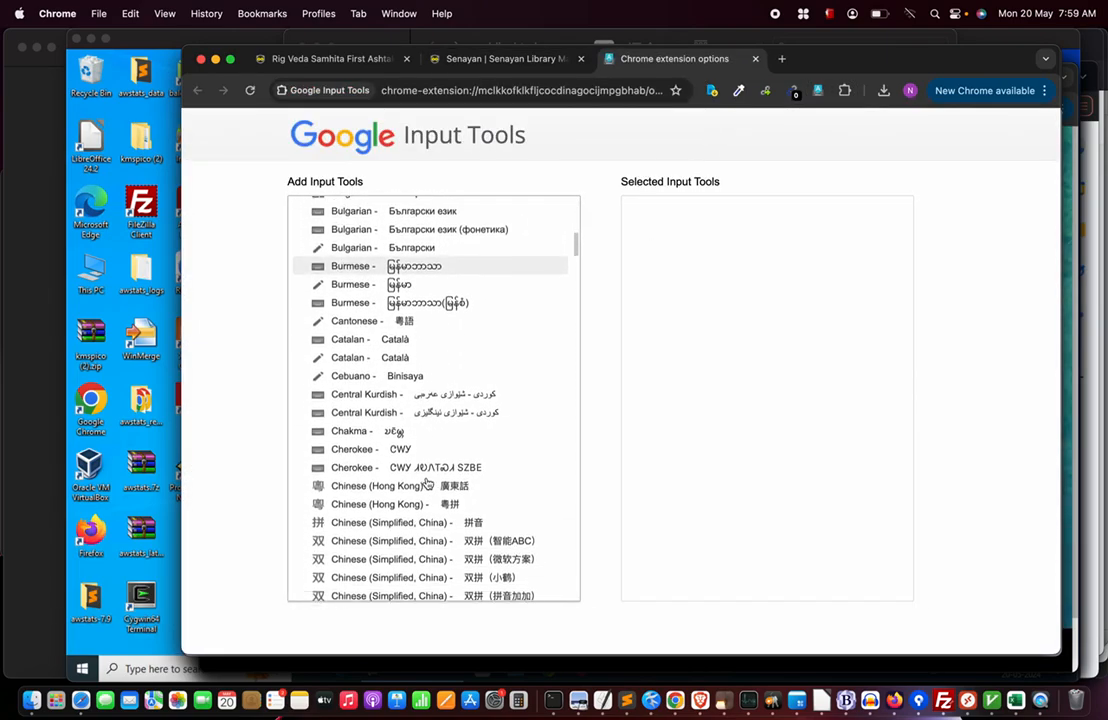
{"action": "scroll", "coordinate": [423, 488], "scroll_direction": "down", "scroll_amount": 12}
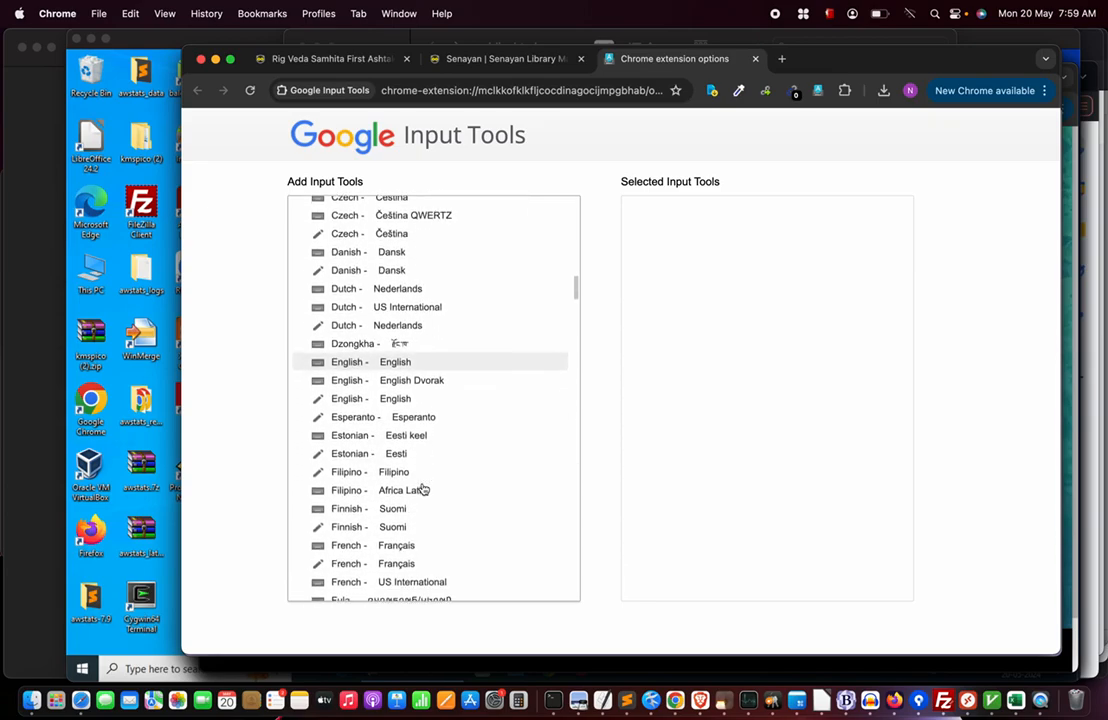
{"action": "scroll", "coordinate": [423, 488], "scroll_direction": "down", "scroll_amount": 5}
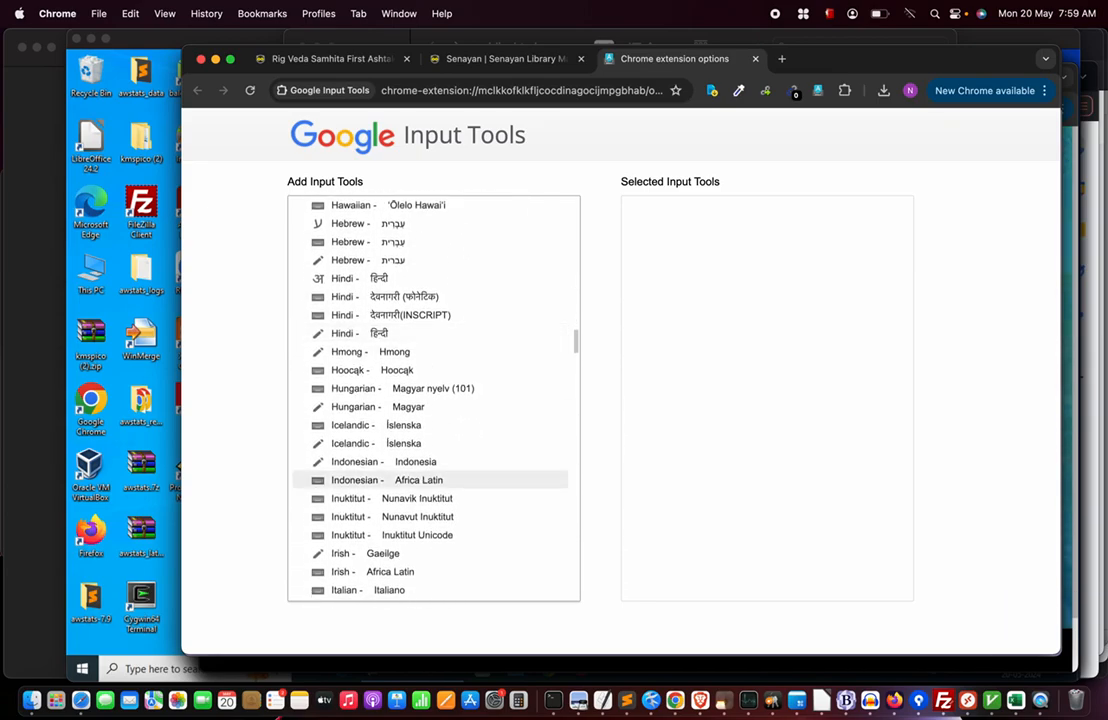
{"action": "left_click", "coordinate": [377, 465]}
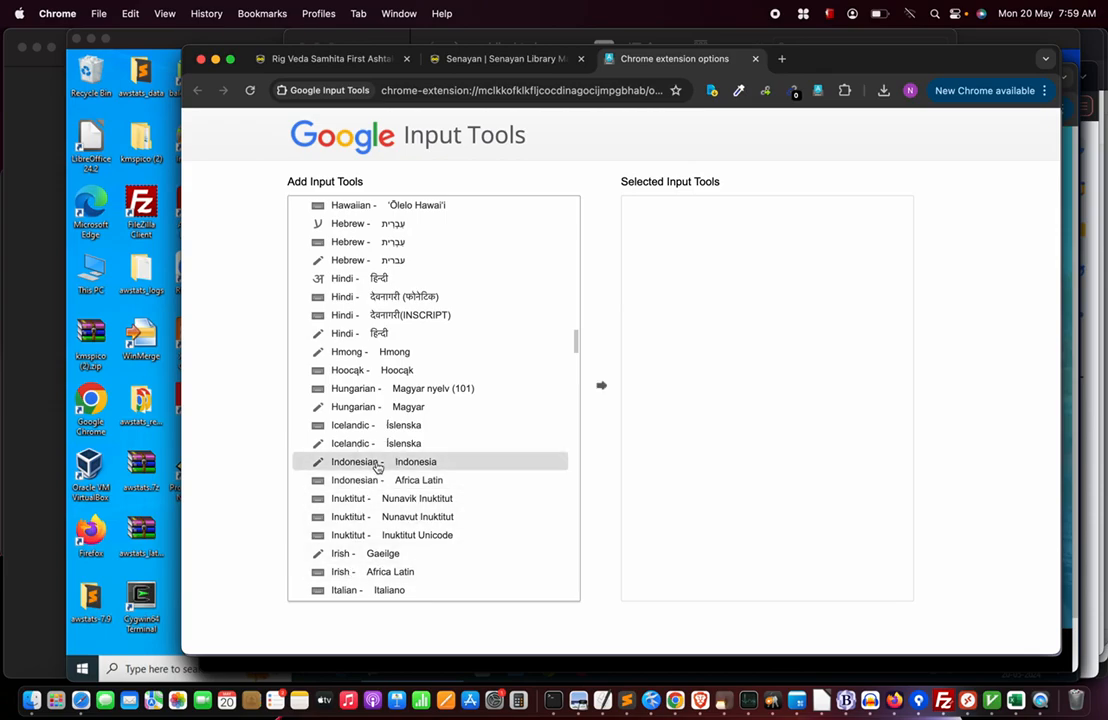
{"action": "left_click", "coordinate": [371, 331]}
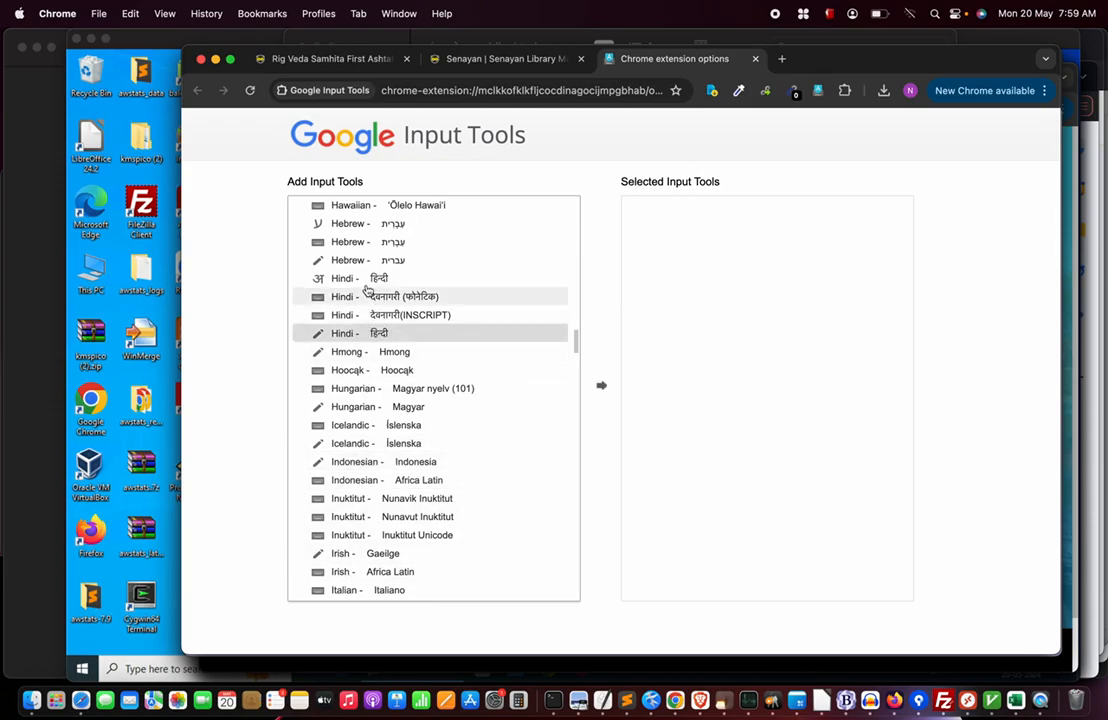
{"action": "left_click", "coordinate": [356, 281]}
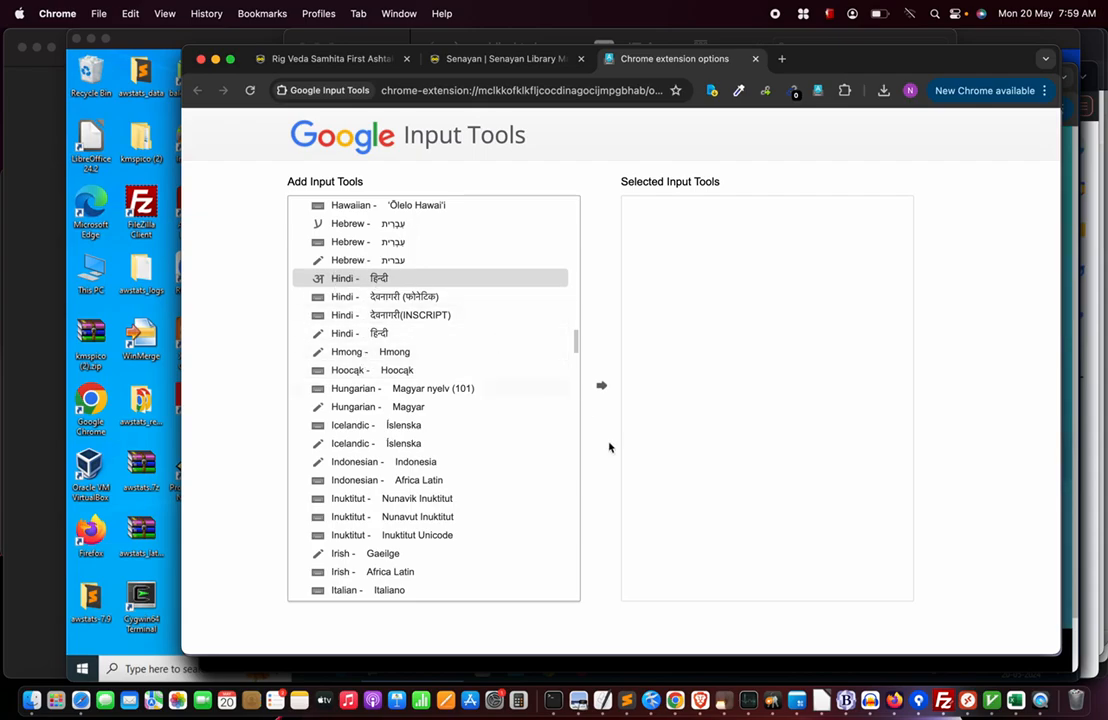
{"action": "left_click", "coordinate": [601, 386]}
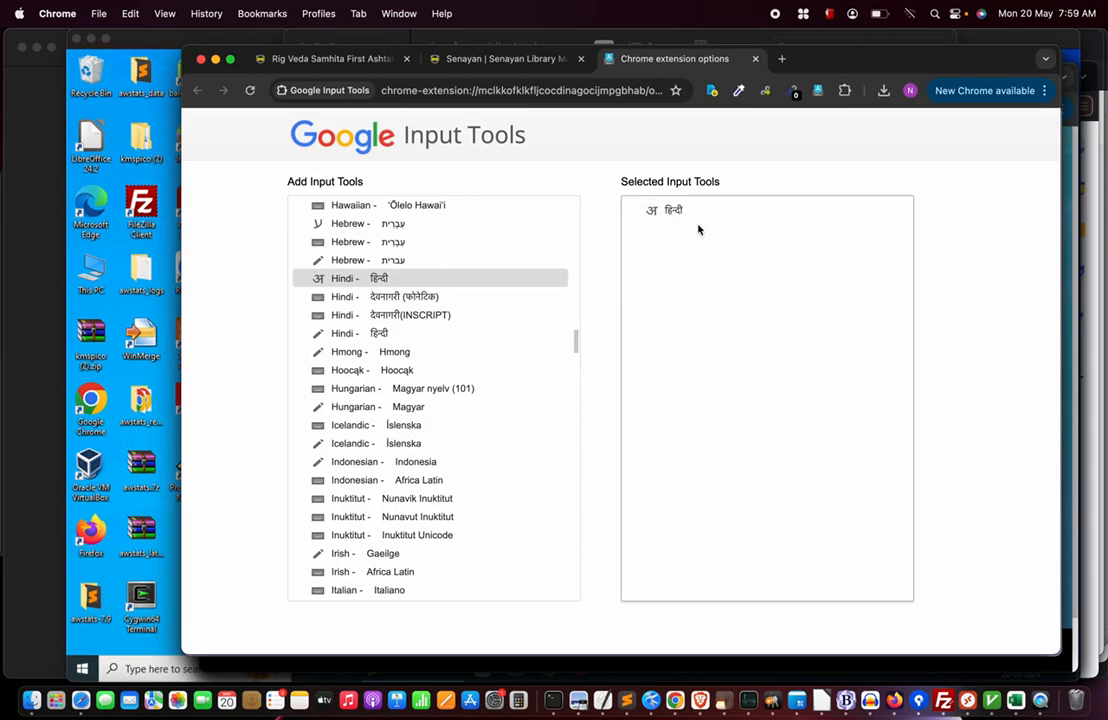
{"action": "left_click", "coordinate": [755, 58]}
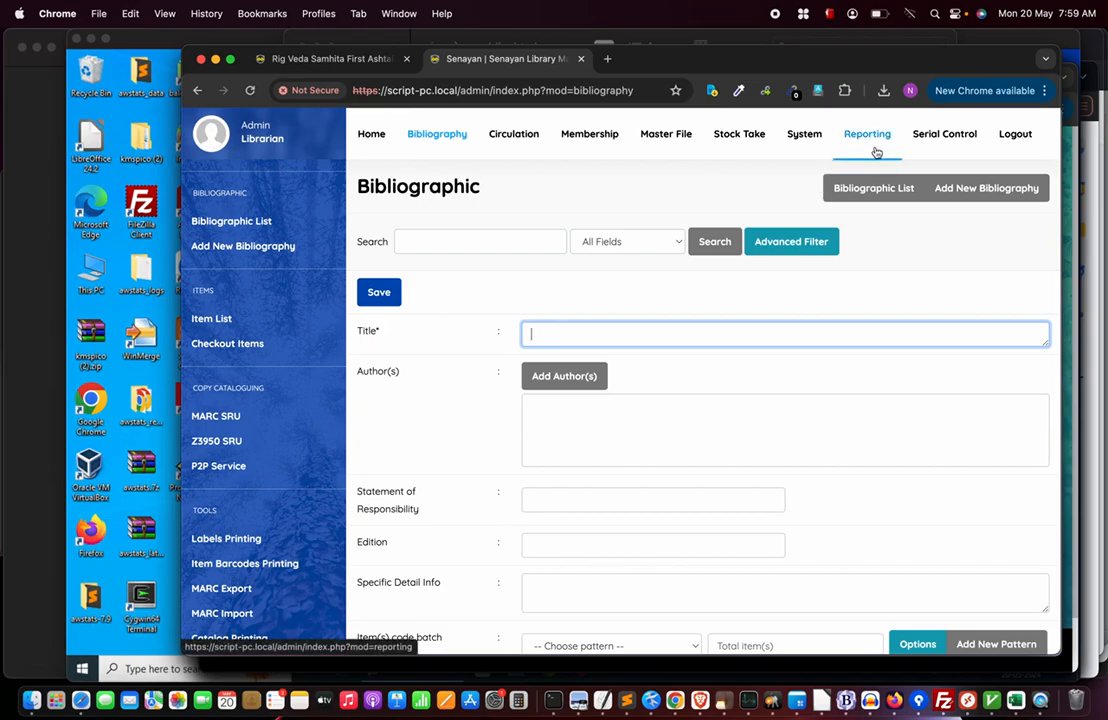
With Hindi input on, title the record 'हिंदी' (typed as 'hindi'), save it, and return to the list.
{"action": "left_click", "coordinate": [820, 92]}
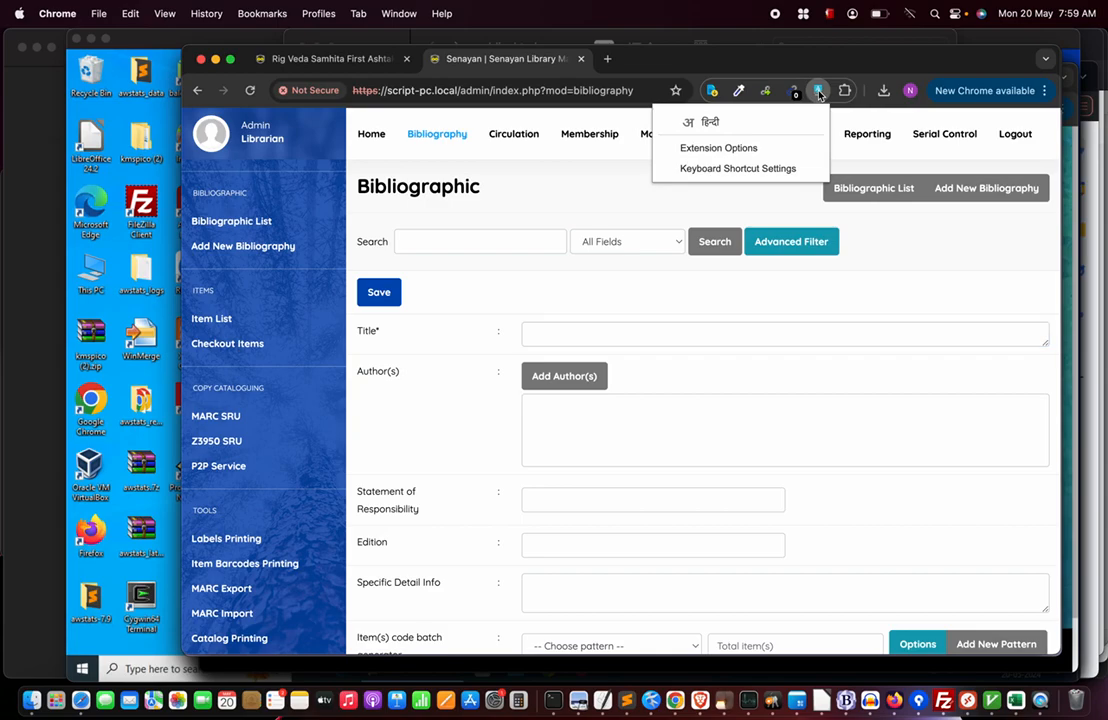
{"action": "left_click", "coordinate": [705, 123]}
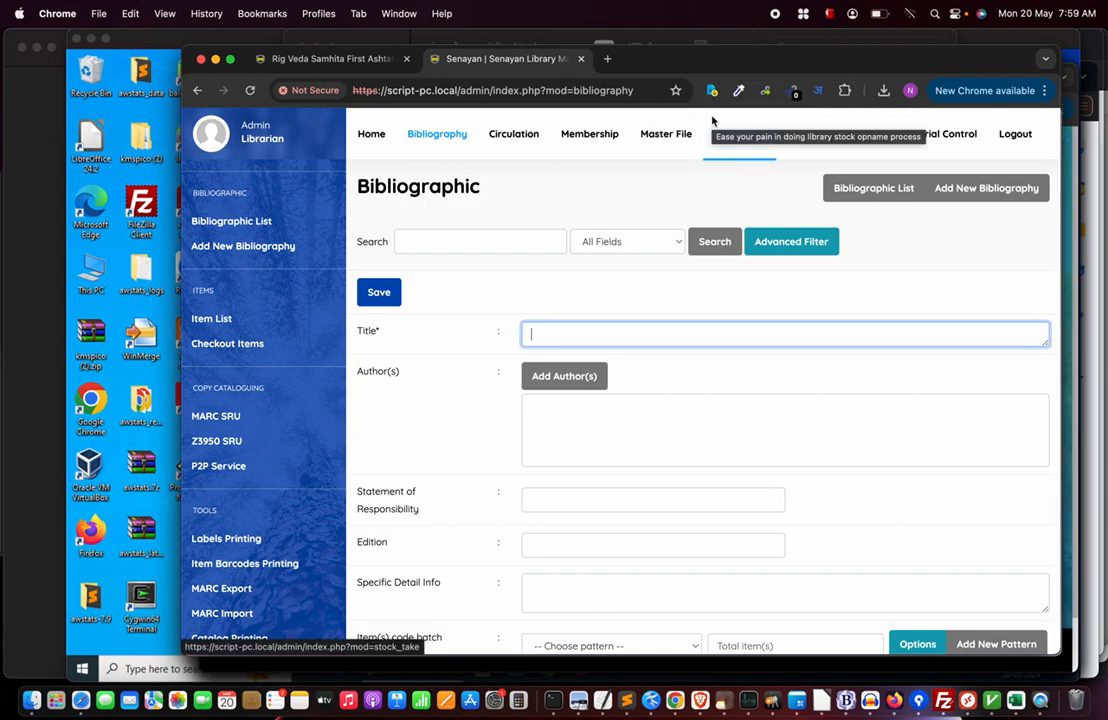
{"action": "type", "text": "hindi"}
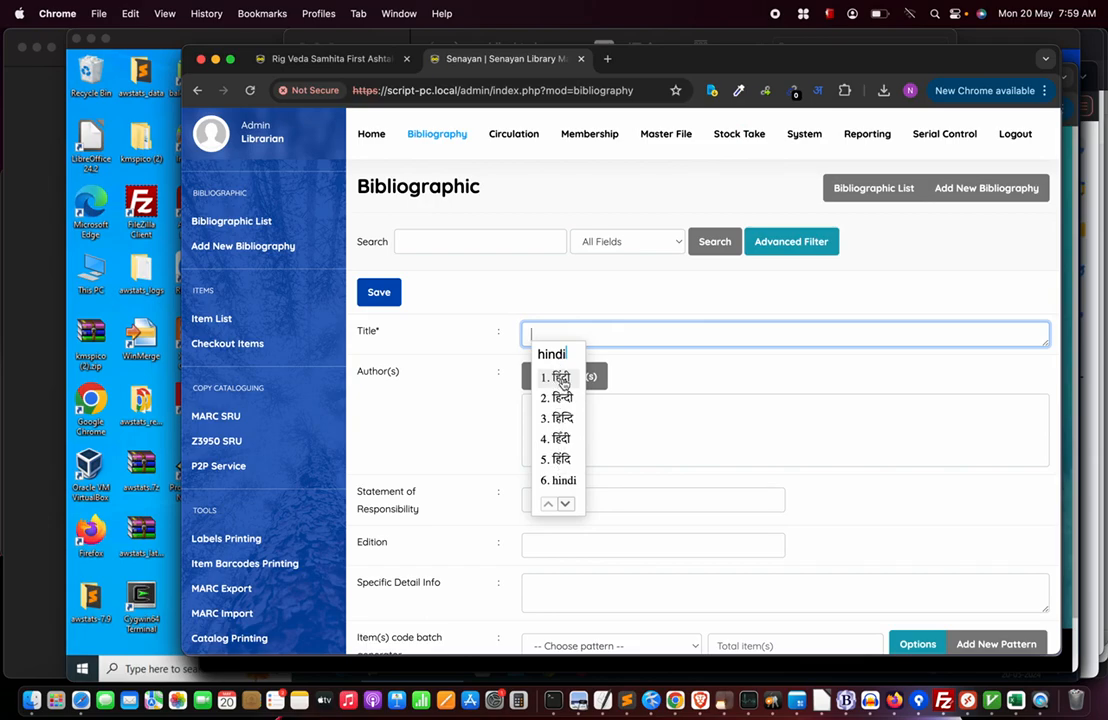
{"action": "key", "text": "space"}
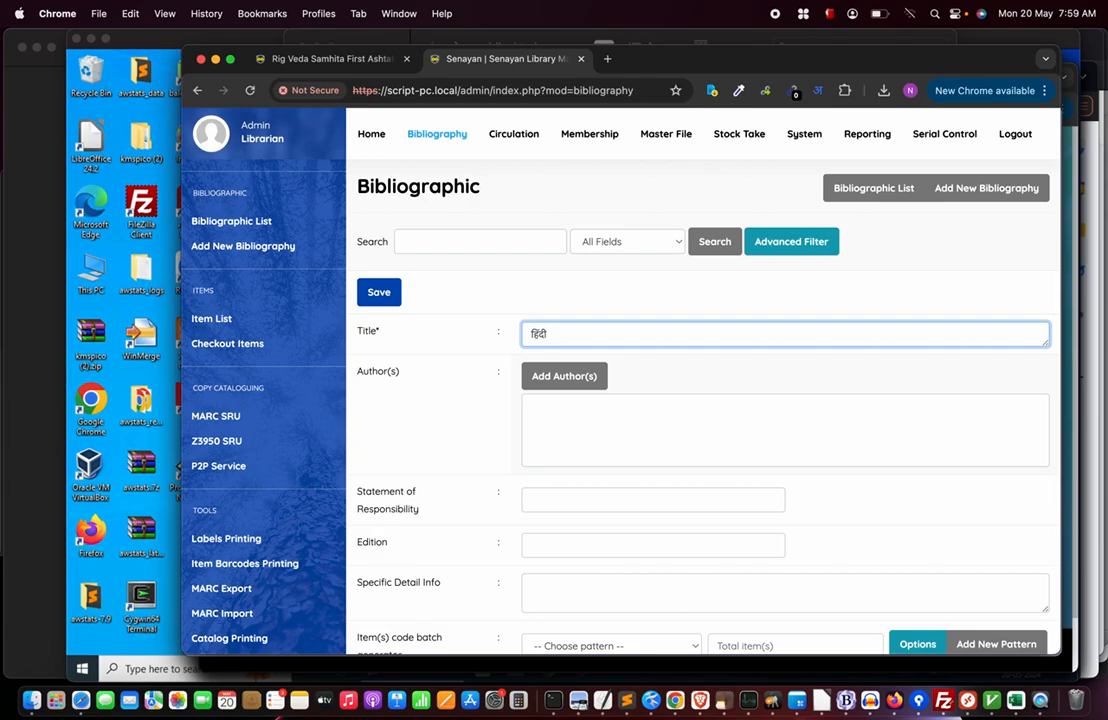
{"action": "left_click", "coordinate": [380, 293]}
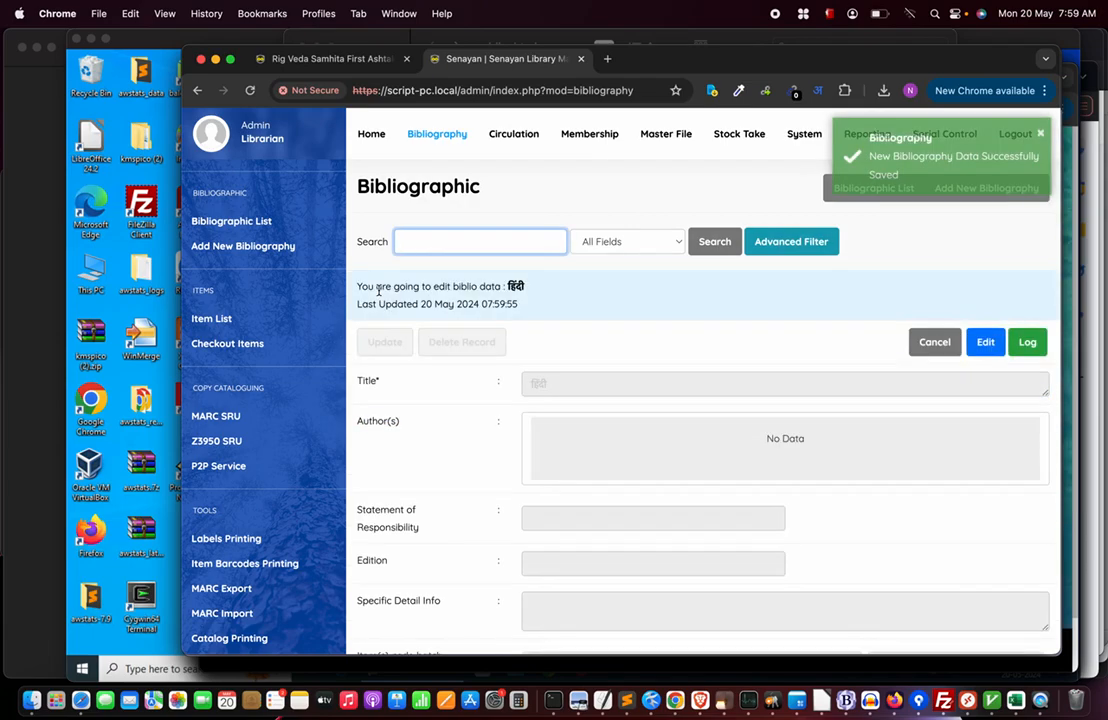
{"action": "left_click", "coordinate": [441, 136]}
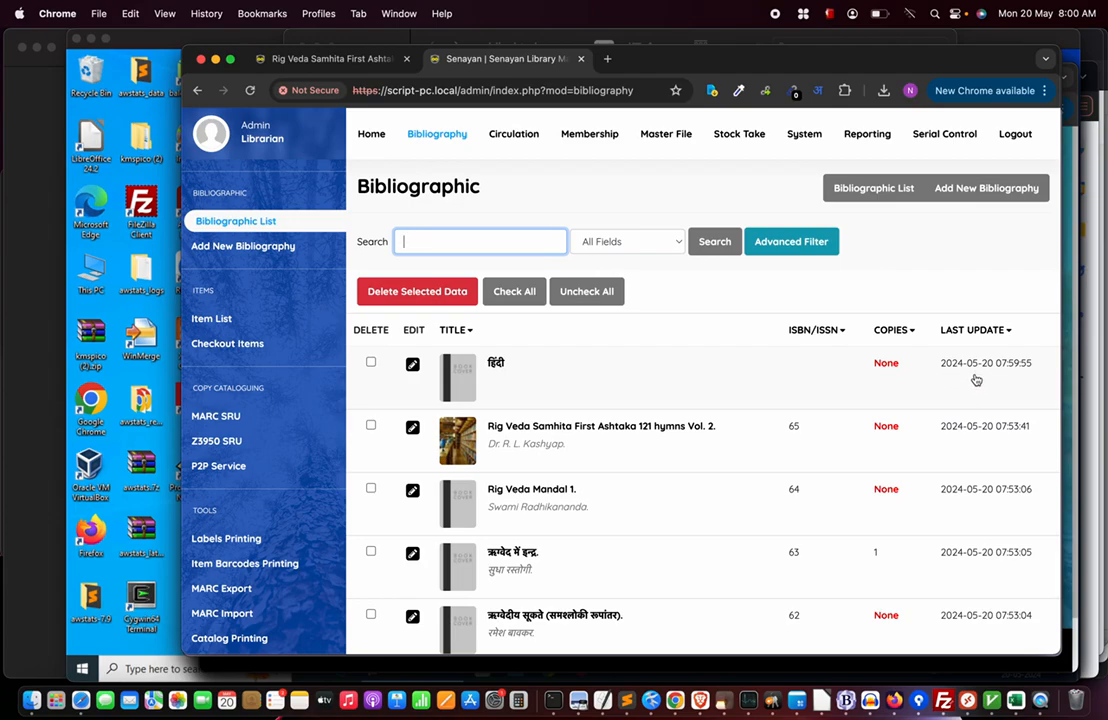
Open PHP's list of supported timezones from System Configuration's Default App. Timezone in a new tab.
{"action": "left_click", "coordinate": [804, 133]}
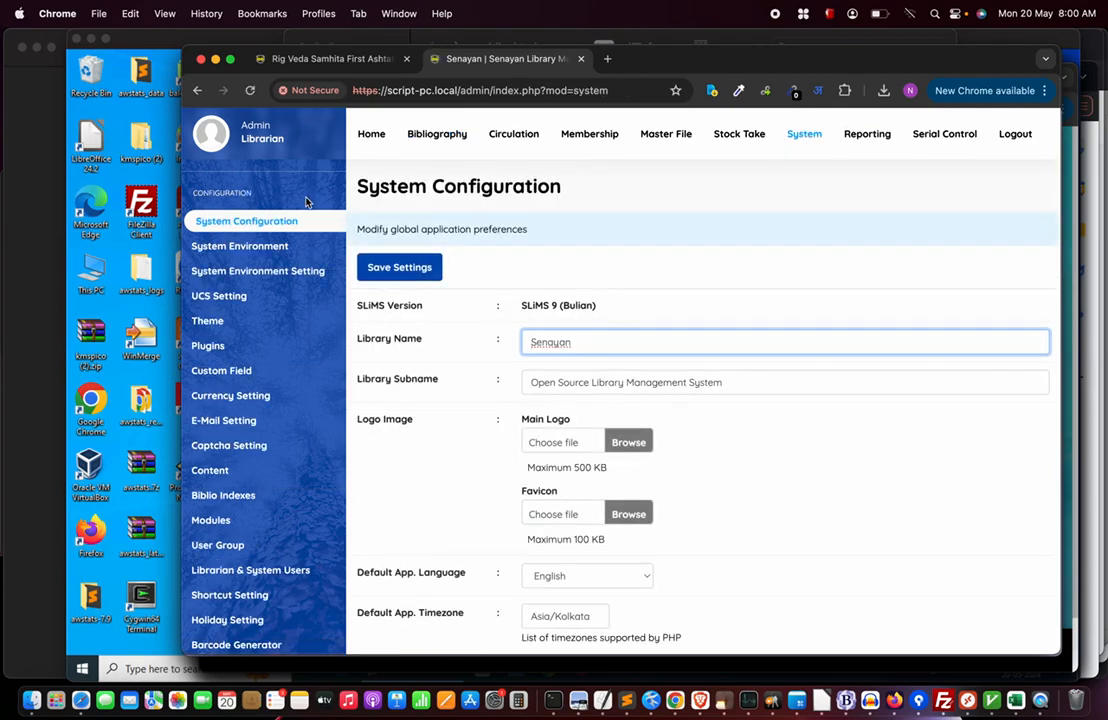
{"action": "scroll", "coordinate": [640, 509], "scroll_direction": "down", "scroll_amount": 1}
{"action": "scroll", "coordinate": [639, 509], "scroll_direction": "down", "scroll_amount": 2}
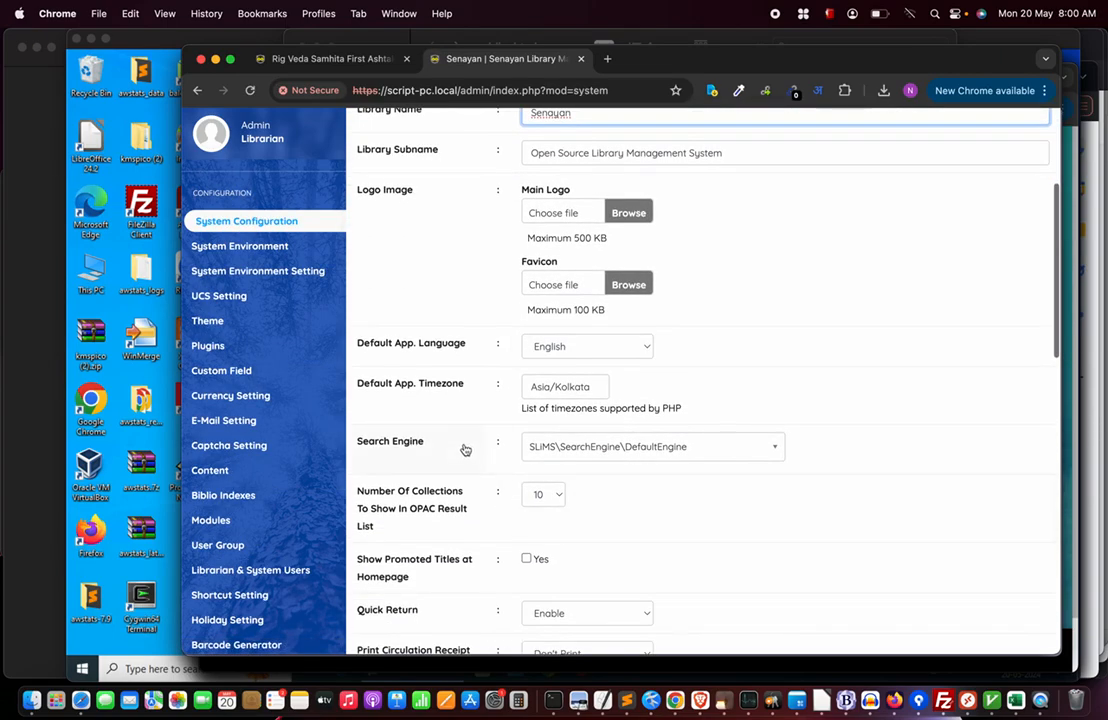
{"action": "right_click", "coordinate": [604, 413]}
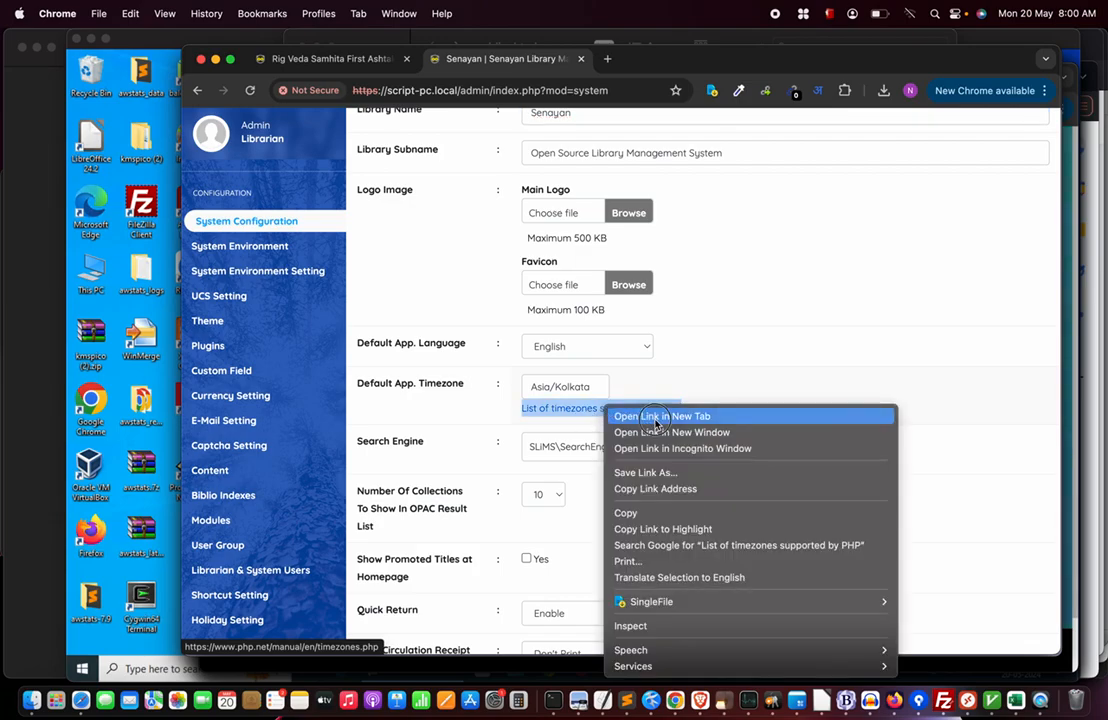
{"action": "left_click", "coordinate": [650, 416]}
{"action": "left_click", "coordinate": [662, 60]}
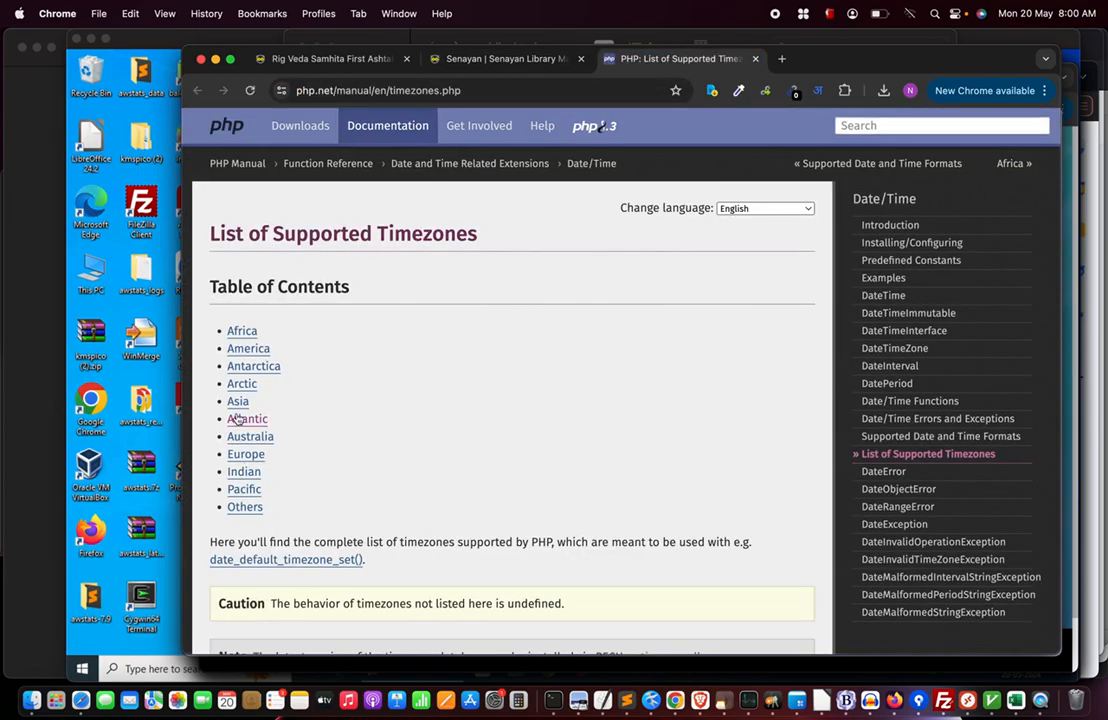
Browse PHP's Asia timezones, then select the Asia/Kolkata timezone value back in SLiMS System Configuration.
{"action": "left_click", "coordinate": [238, 402]}
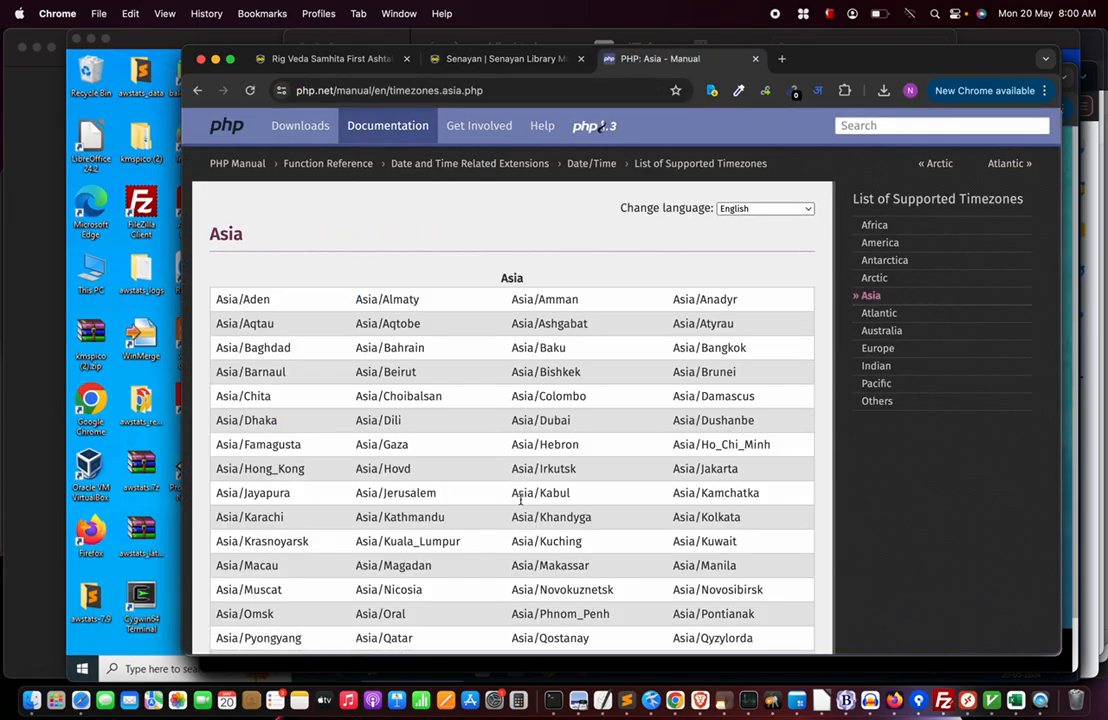
{"action": "scroll", "coordinate": [517, 535], "scroll_direction": "down", "scroll_amount": 4}
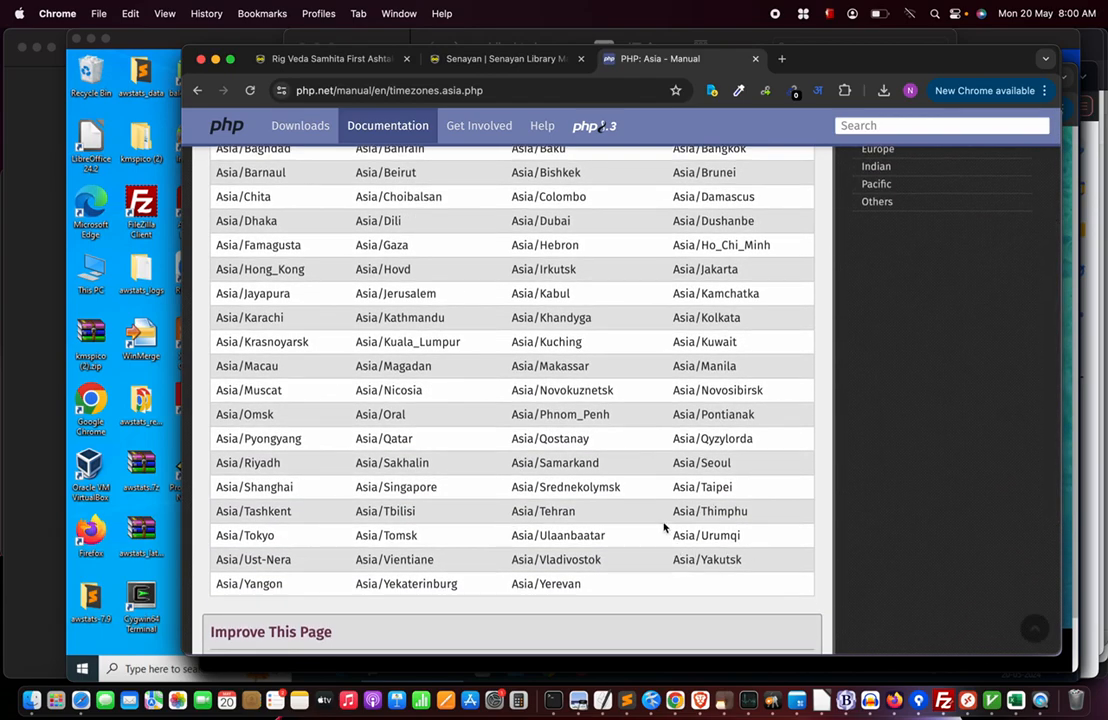
{"action": "left_click_drag", "start_coordinate": [675, 510], "coordinate": [760, 515]}
{"action": "left_click", "coordinate": [470, 58]}
{"action": "left_click_drag", "start_coordinate": [528, 386], "coordinate": [593, 386]}
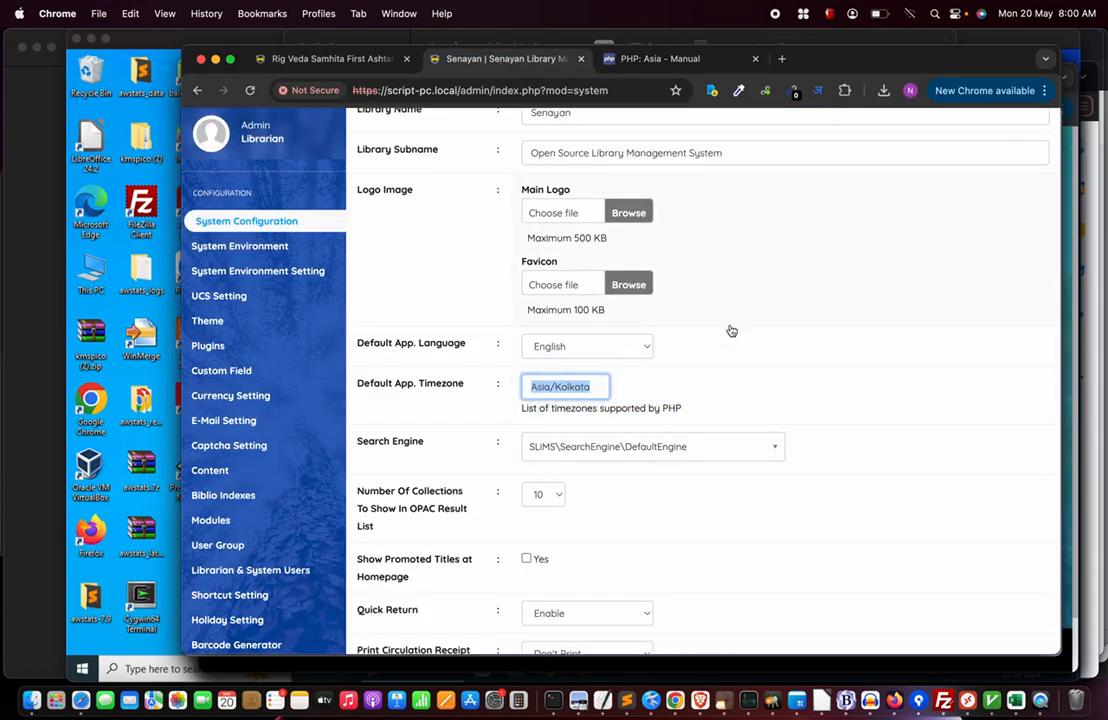
Return from System Configuration to the Bibliographic list still headed by 'हिंदी'.
{"action": "scroll", "coordinate": [900, 262], "scroll_direction": "up", "scroll_amount": 5}
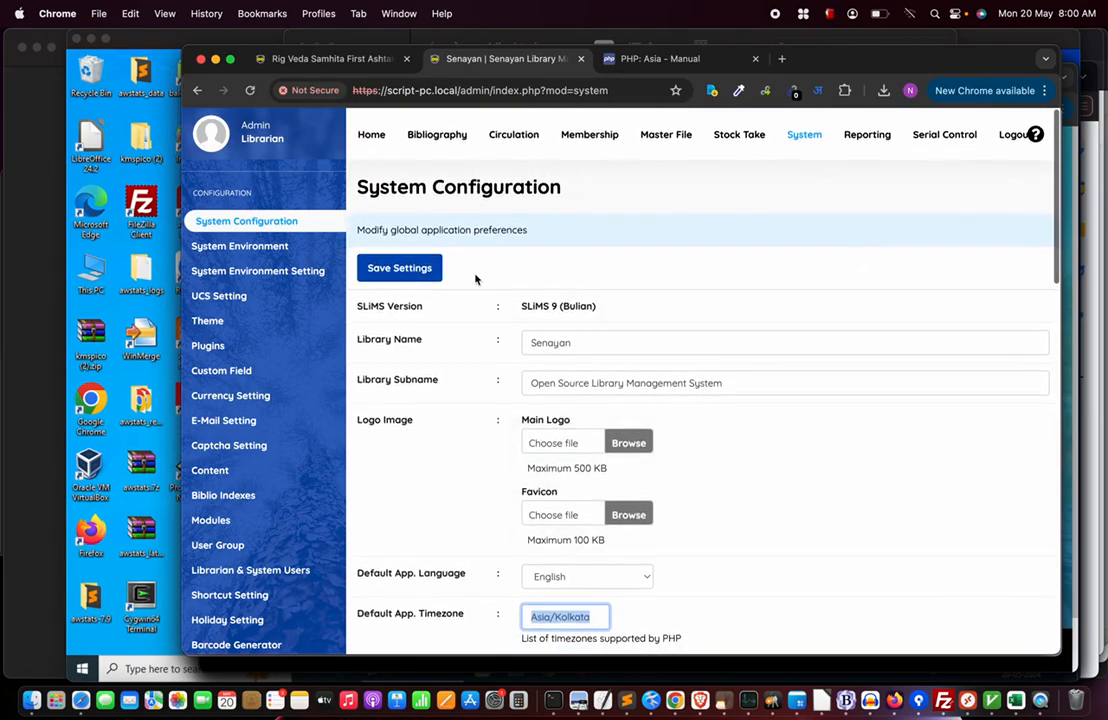
{"action": "left_click", "coordinate": [430, 136]}
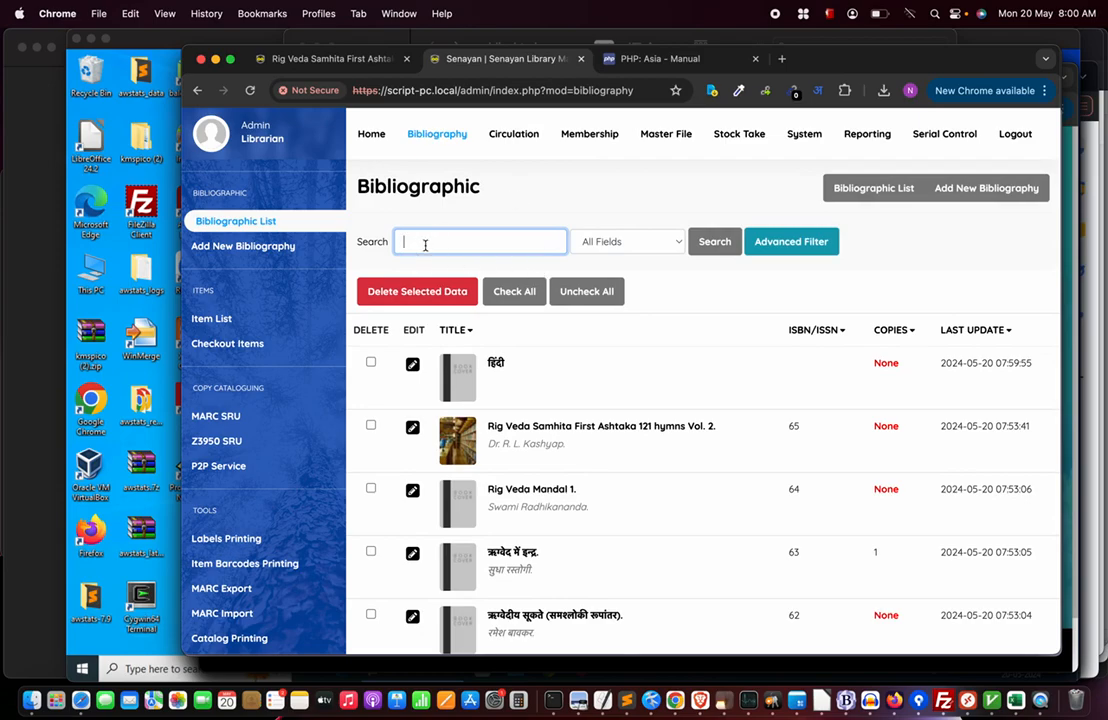
Search the catalogue for 'हिंदी' (typed as 'hindi'), returning exactly 1 record.
{"action": "type", "text": "hindi"}
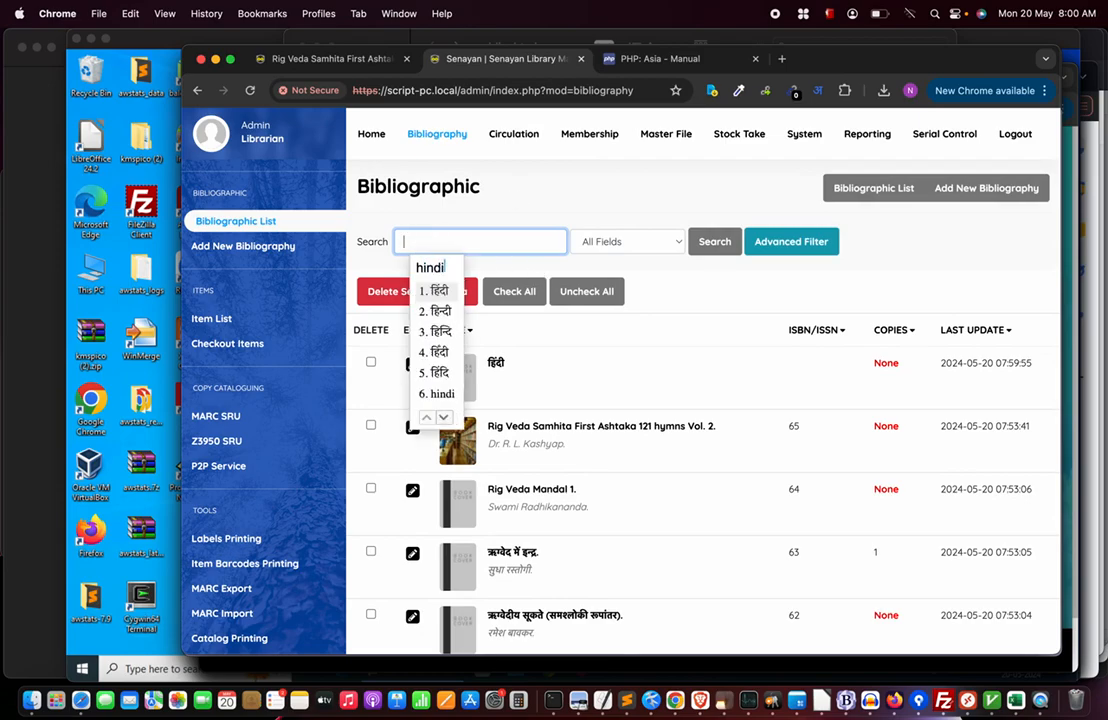
{"action": "key", "text": "space"}
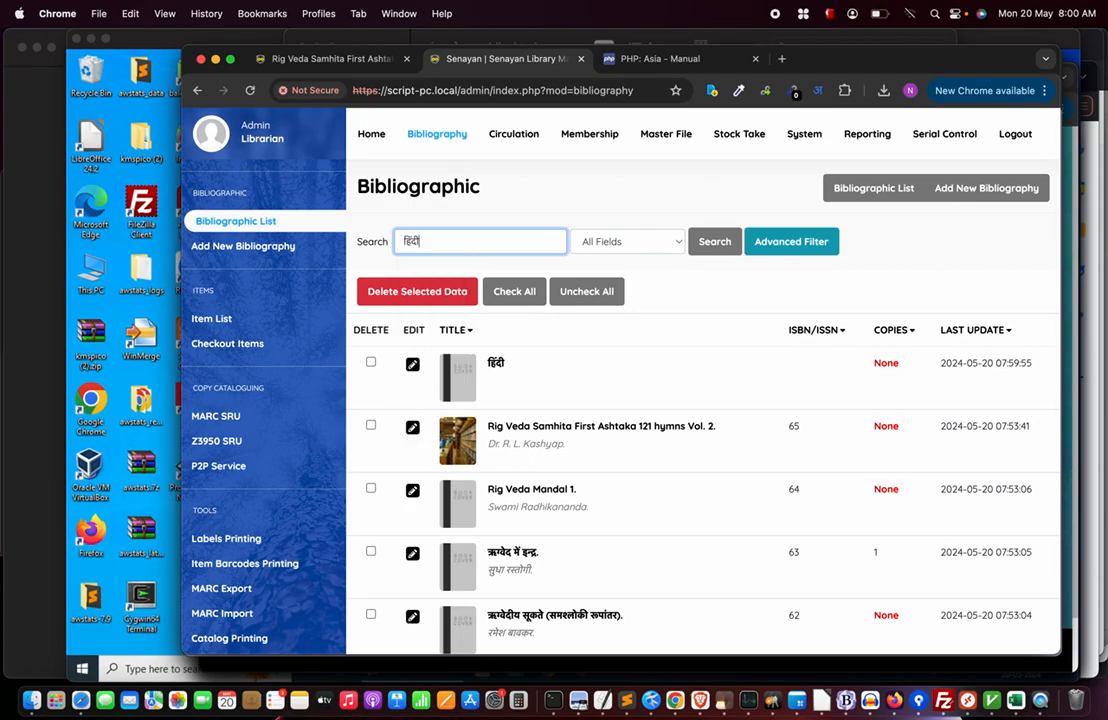
{"action": "key", "text": "Return"}
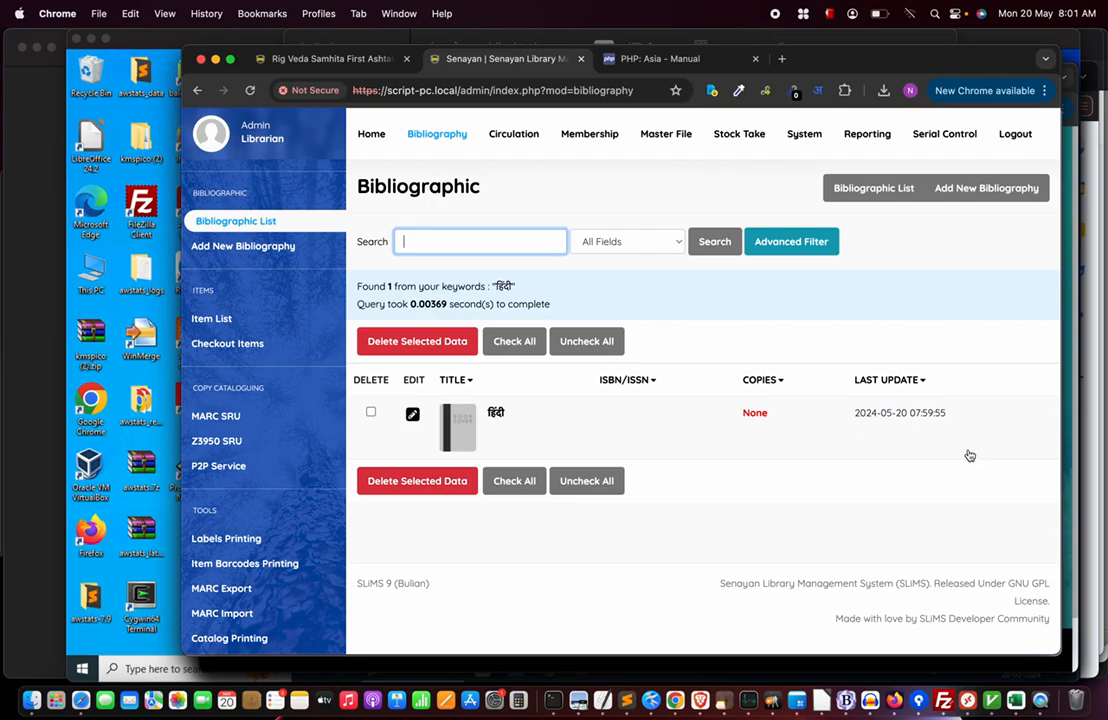
Switch to Finder's Downloads folder showing biblio_sample_import (4).csv.
{"action": "key", "text": "super+Tab"}
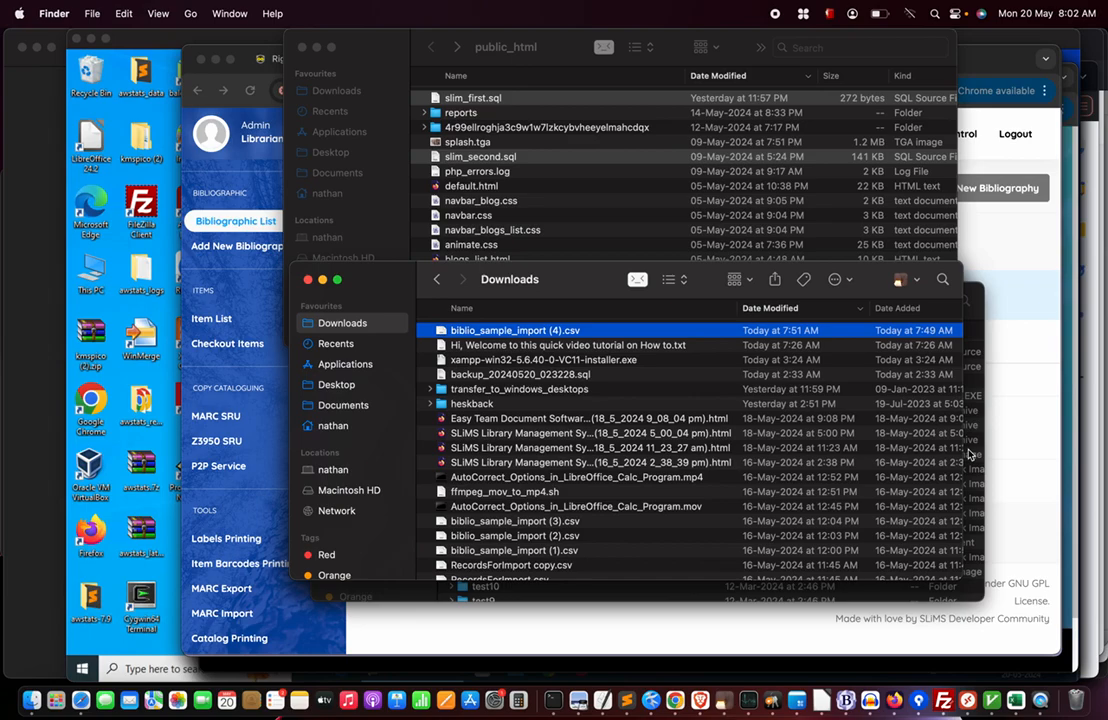
Bring up the script-pc.local Remote Desktop session's bare Windows desktop.
{"action": "left_click", "coordinate": [1003, 246]}
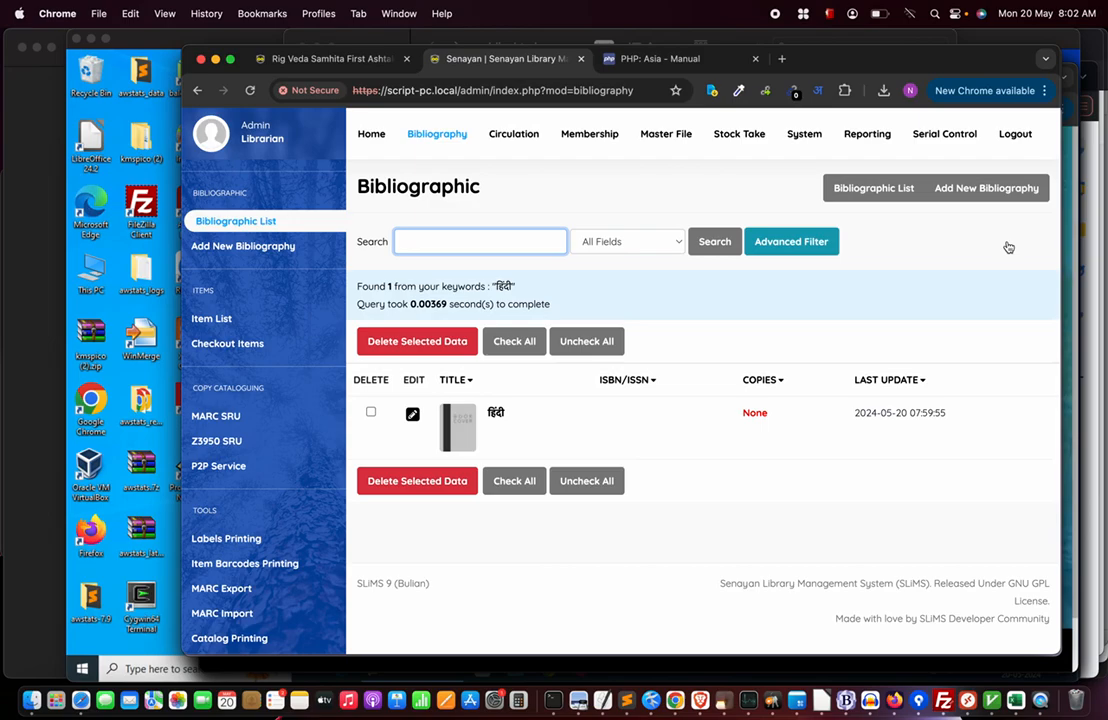
{"action": "key", "text": "super+Tab"}
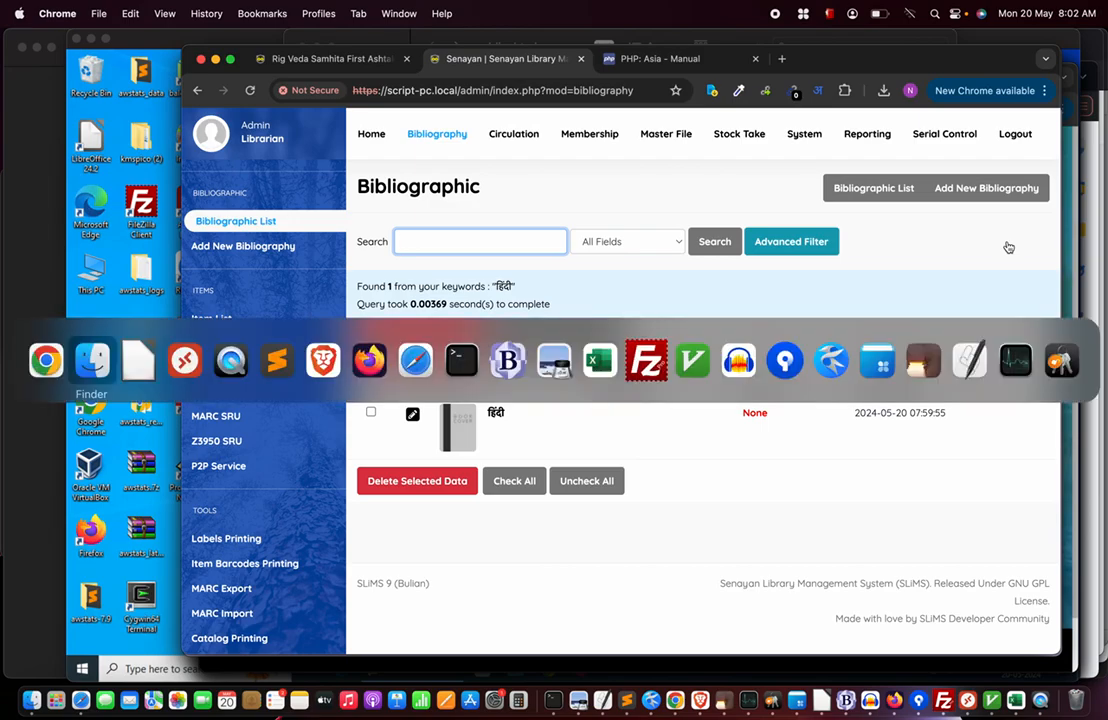
{"action": "key", "text": "super+Tab"}
{"action": "key", "text": "super+Tab"}
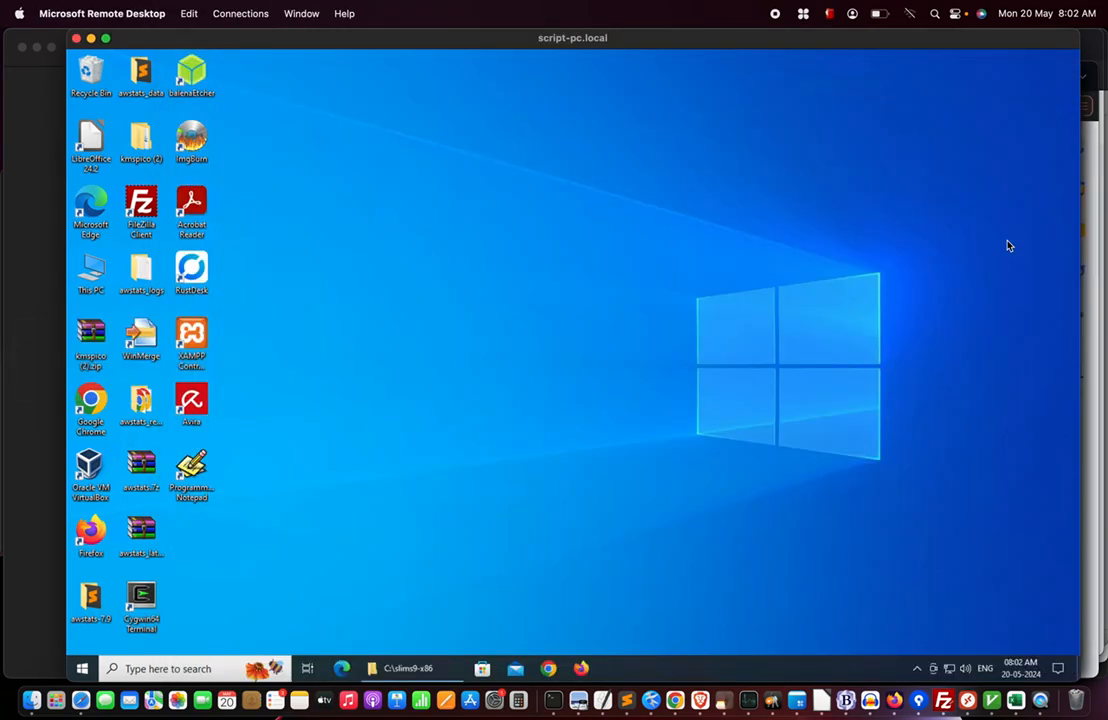
Run show_ports.bat from C:\slims9-x86 as administrator and confirm ports 80, 443 and 3306 are listening.
{"action": "left_click", "coordinate": [415, 672]}
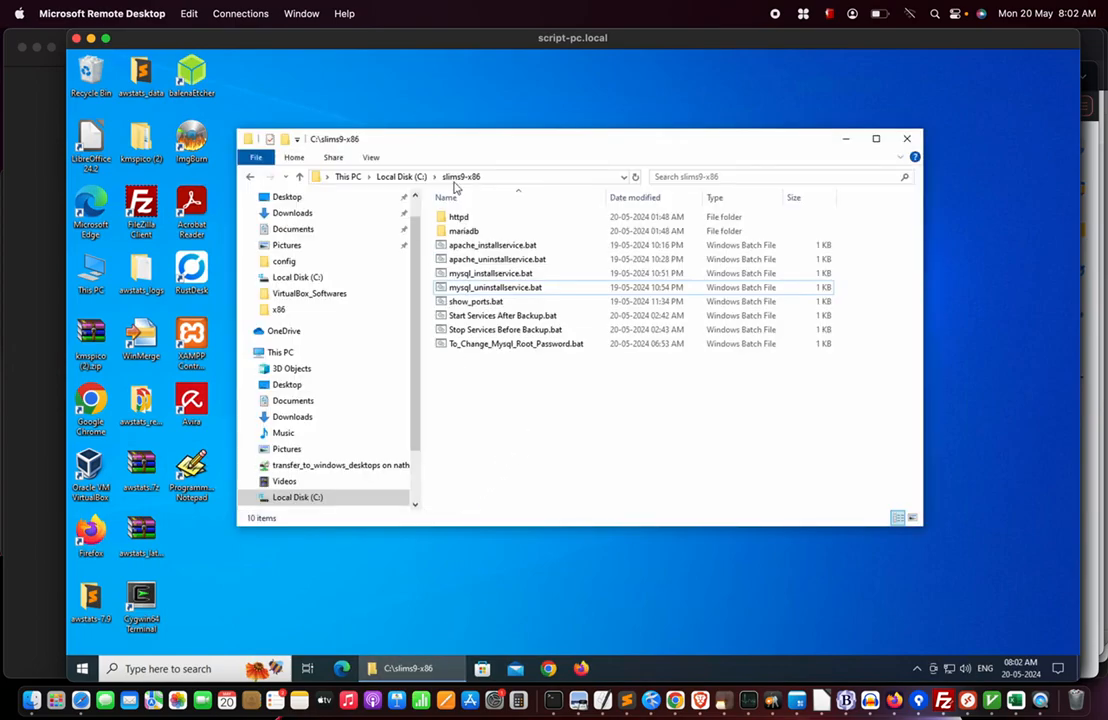
{"action": "left_click", "coordinate": [470, 301]}
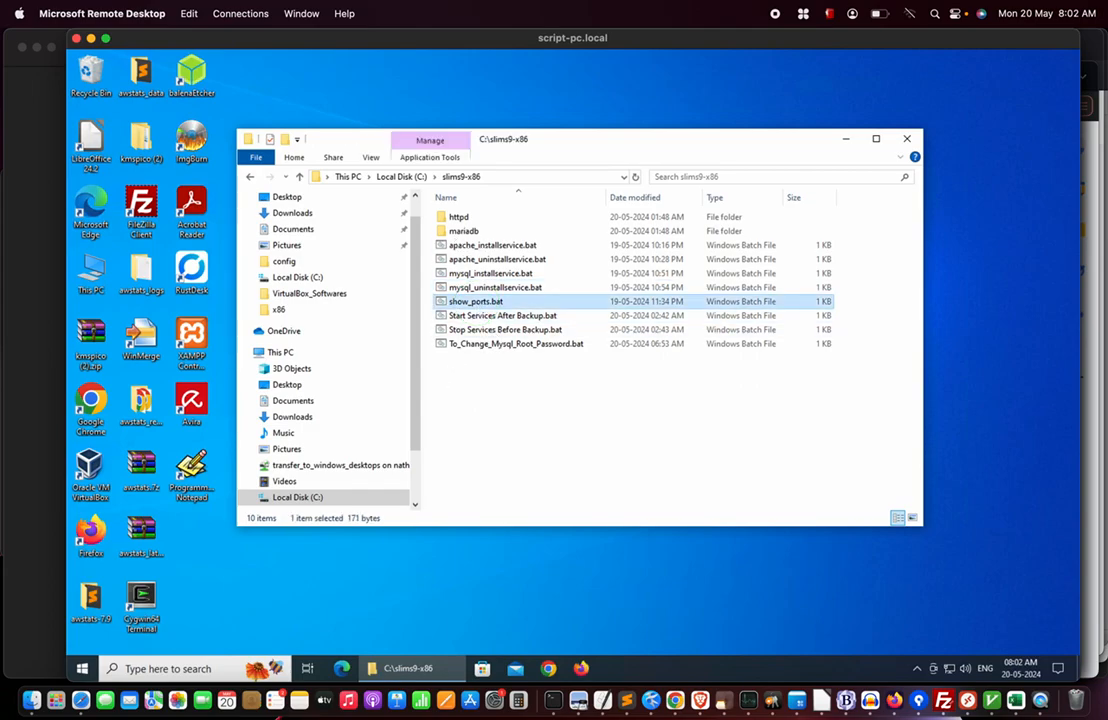
{"action": "right_click", "coordinate": [478, 301]}
{"action": "left_click", "coordinate": [524, 331]}
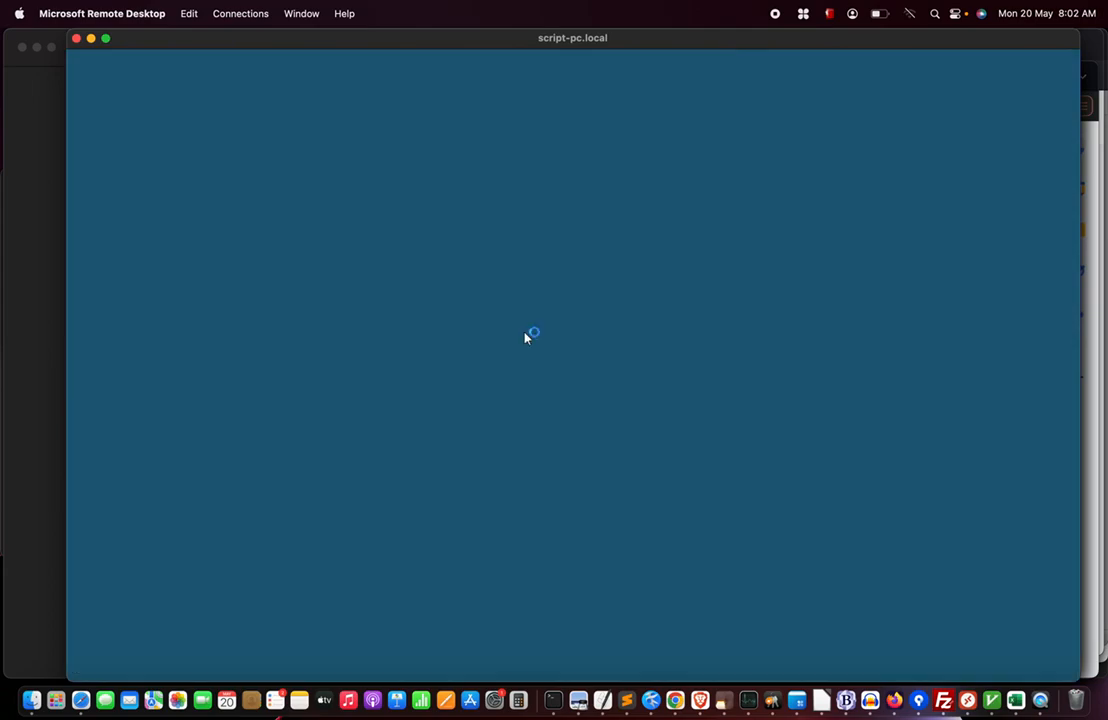
{"action": "left_click", "coordinate": [503, 443]}
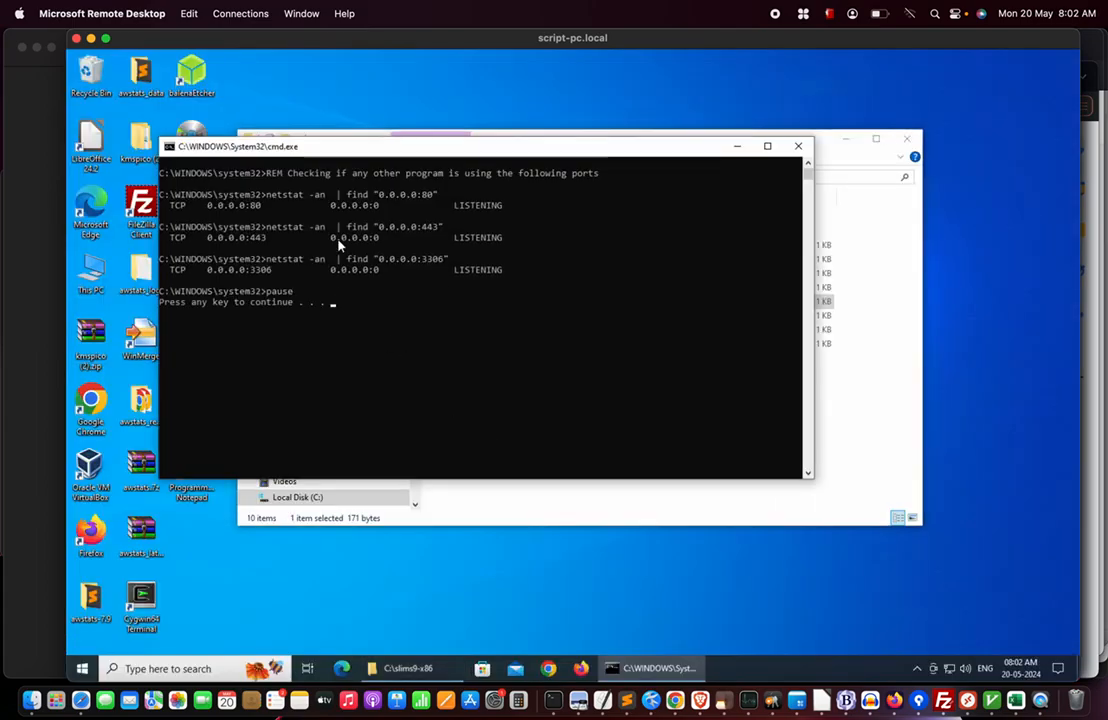
{"action": "left_click", "coordinate": [798, 146]}
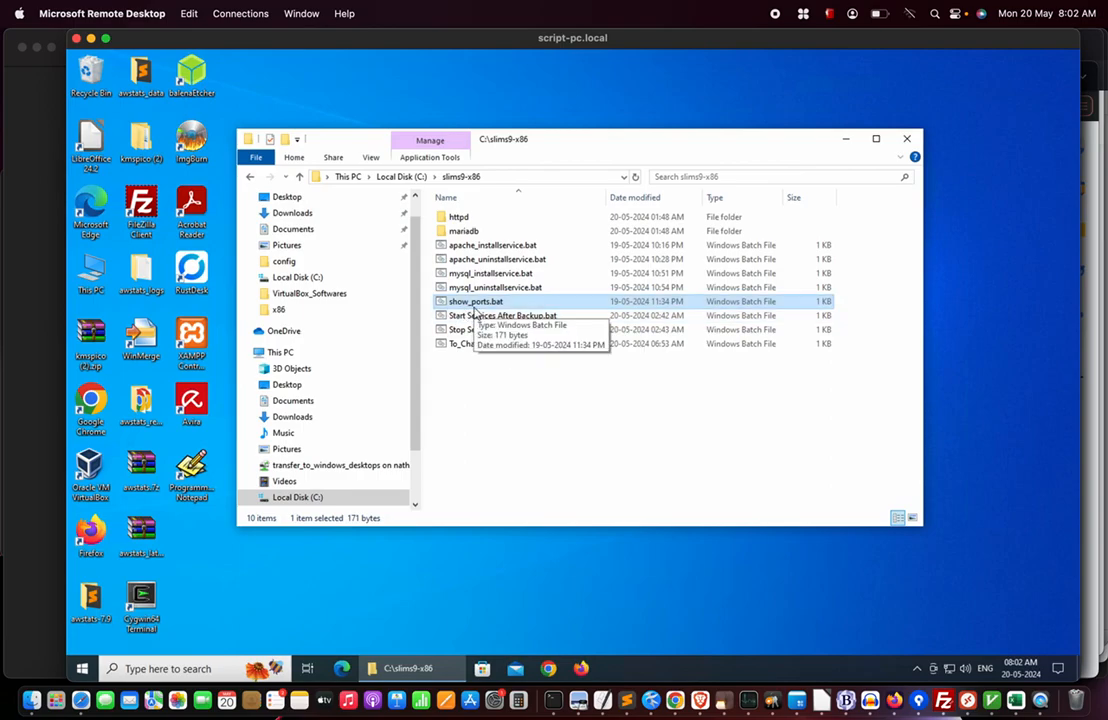
{"action": "left_click", "coordinate": [147, 677]}
{"action": "type", "text": "ser"}
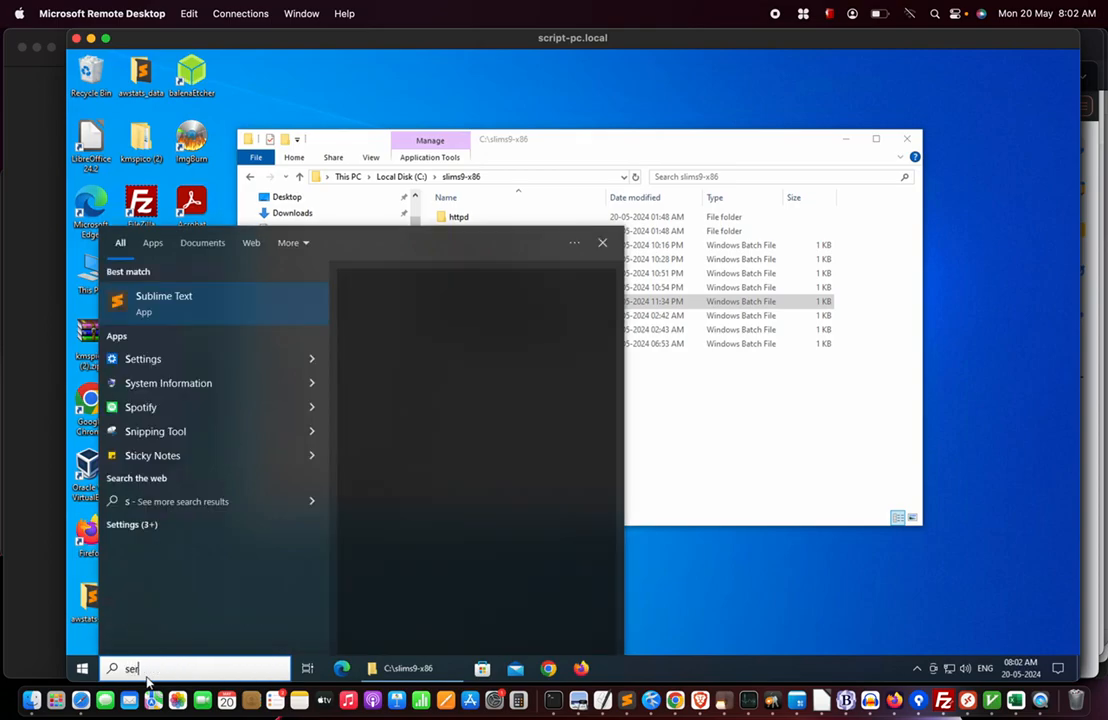
{"action": "type", "text": "vices"}
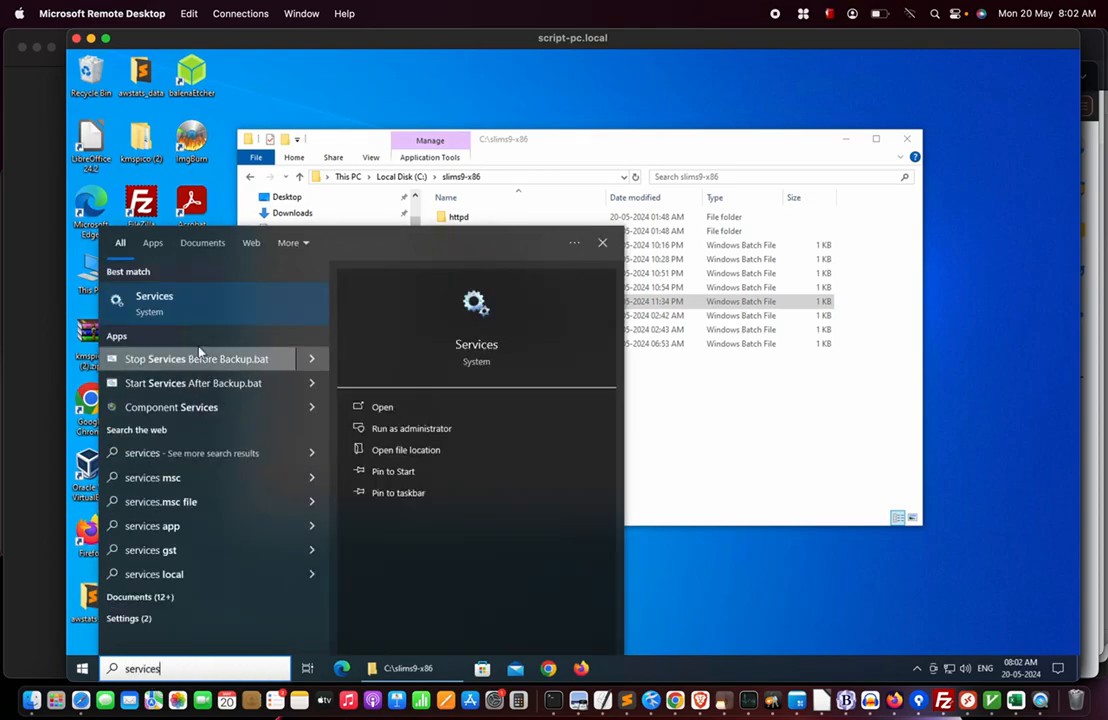
{"action": "left_click", "coordinate": [168, 302]}
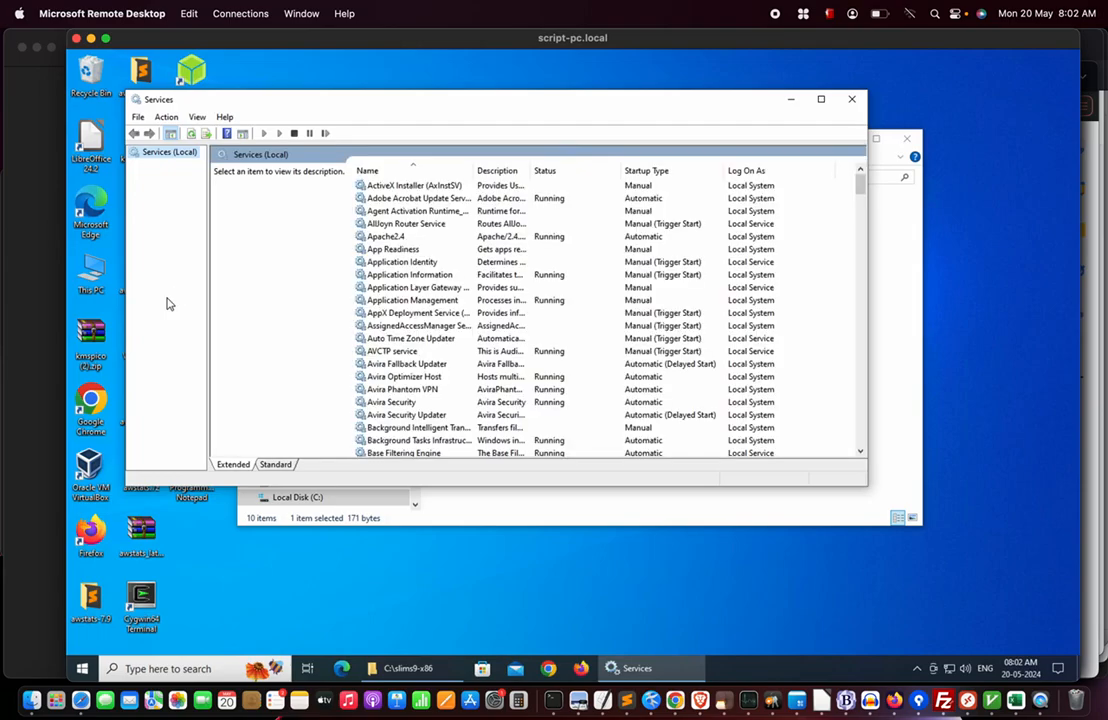
{"action": "left_click", "coordinate": [382, 237]}
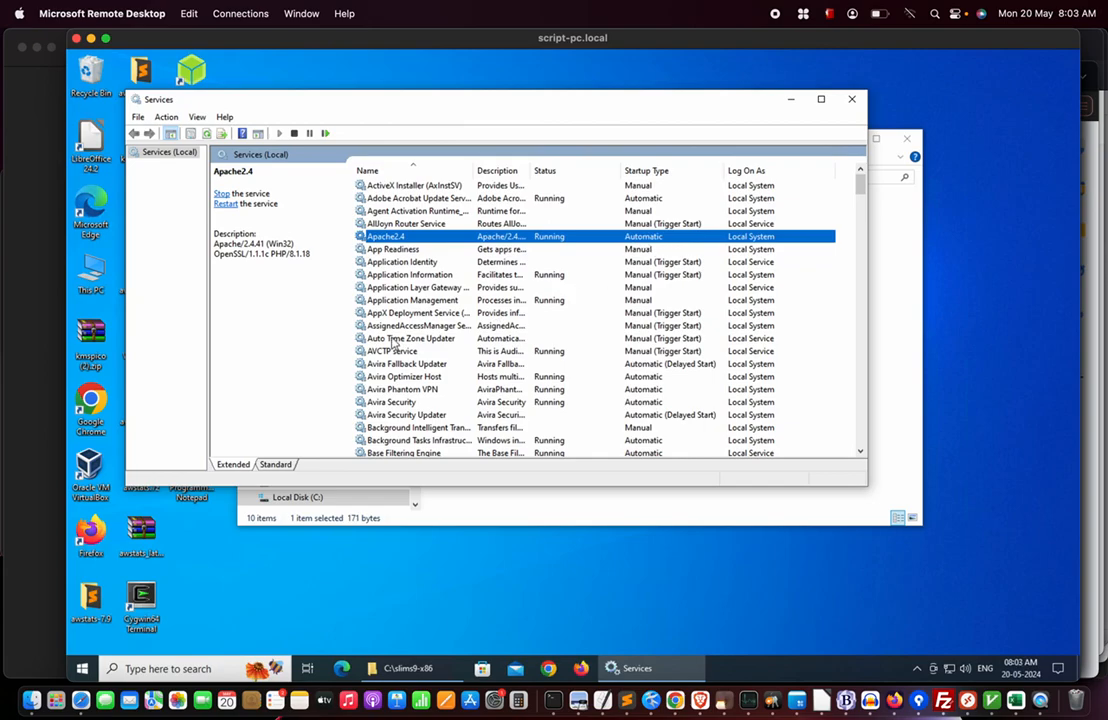
{"action": "scroll", "coordinate": [360, 300], "scroll_direction": "down", "scroll_amount": 20}
{"action": "scroll", "coordinate": [394, 344], "scroll_direction": "down", "scroll_amount": 2}
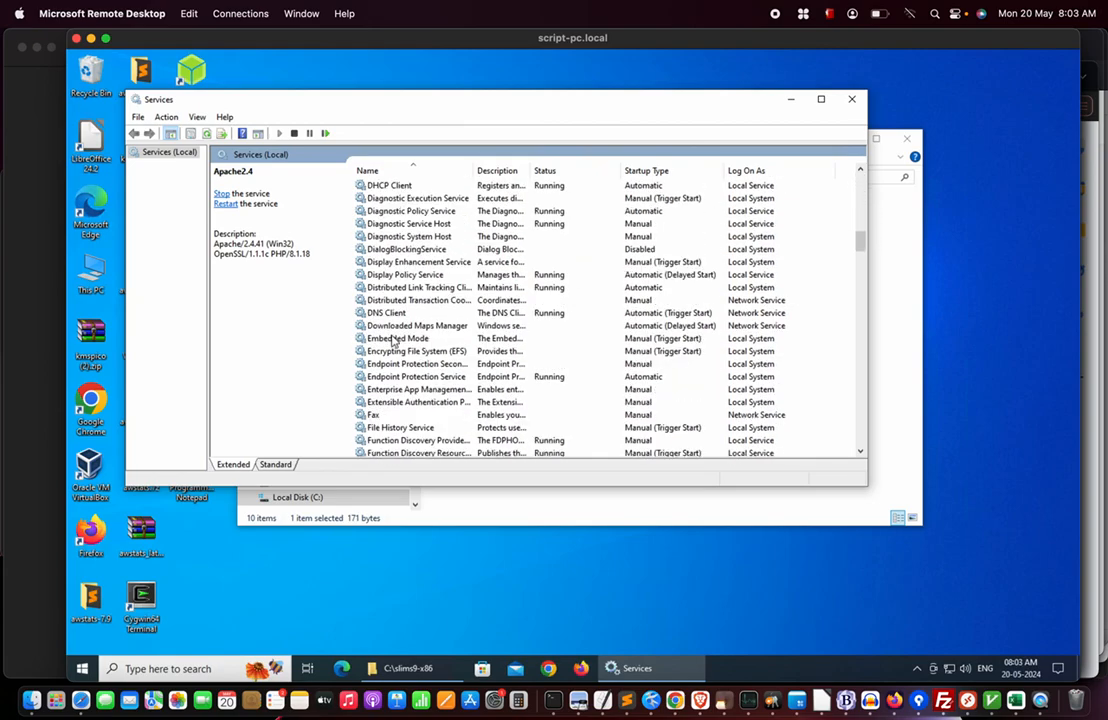
{"action": "scroll", "coordinate": [394, 344], "scroll_direction": "down", "scroll_amount": 15}
{"action": "scroll", "coordinate": [394, 341], "scroll_direction": "down", "scroll_amount": 15}
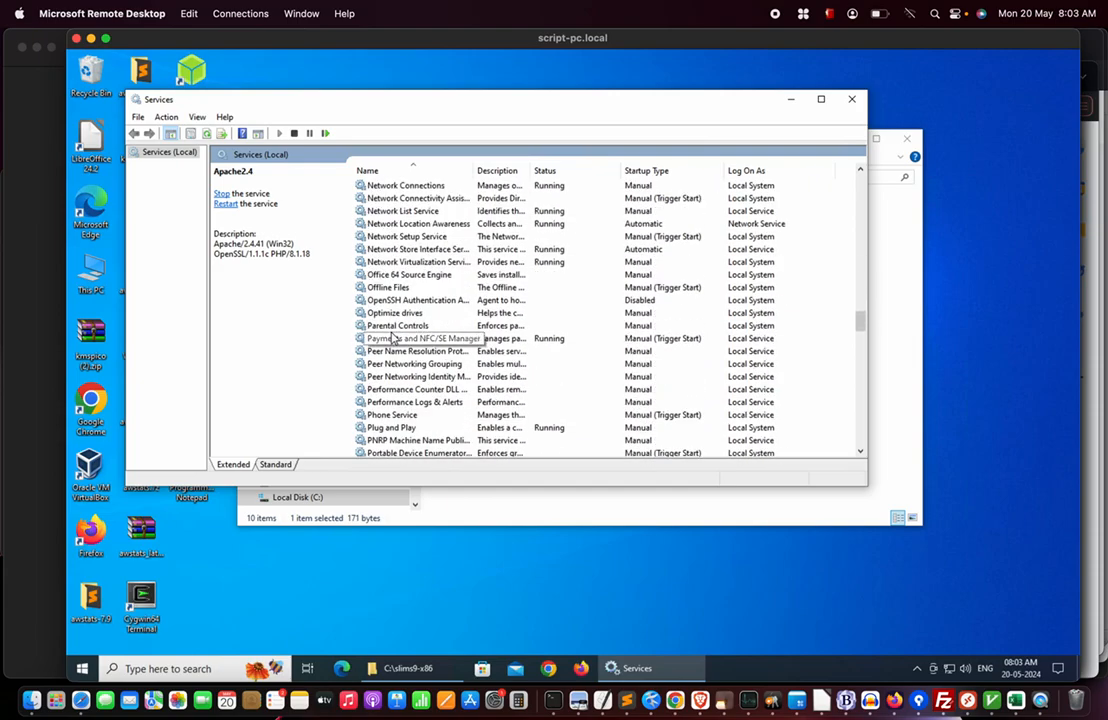
{"action": "scroll", "coordinate": [394, 340], "scroll_direction": "down", "scroll_amount": 10}
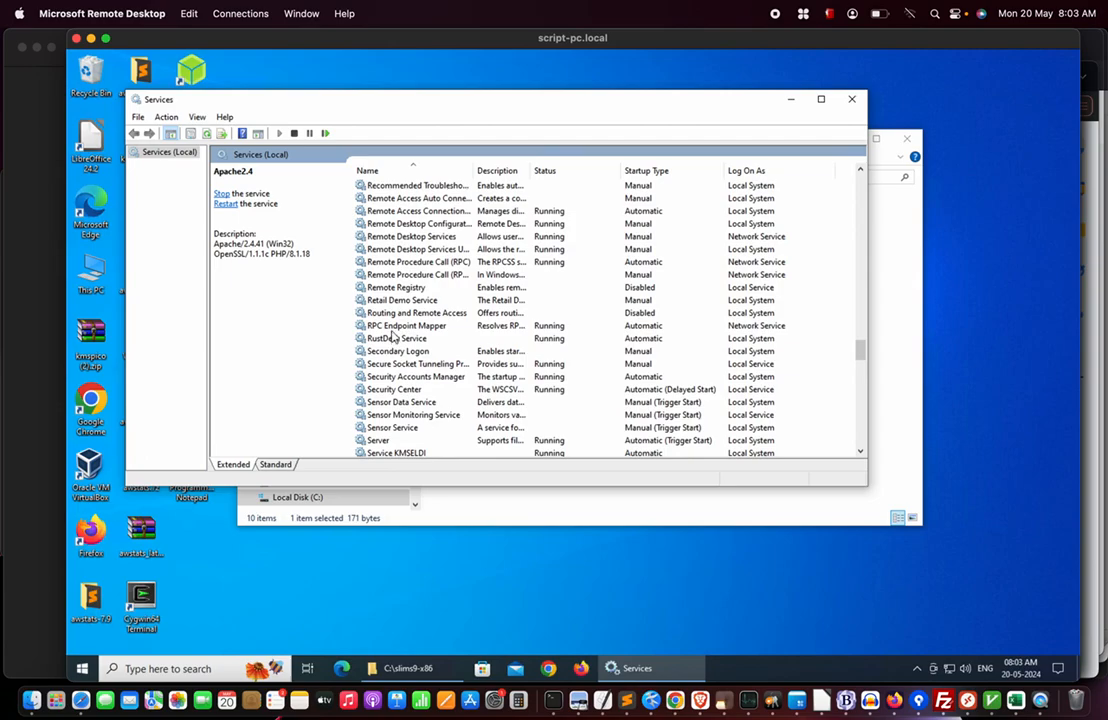
{"action": "scroll", "coordinate": [392, 338], "scroll_direction": "down", "scroll_amount": 8}
{"action": "scroll", "coordinate": [392, 338], "scroll_direction": "up", "scroll_amount": 20}
{"action": "scroll", "coordinate": [393, 338], "scroll_direction": "up", "scroll_amount": 1}
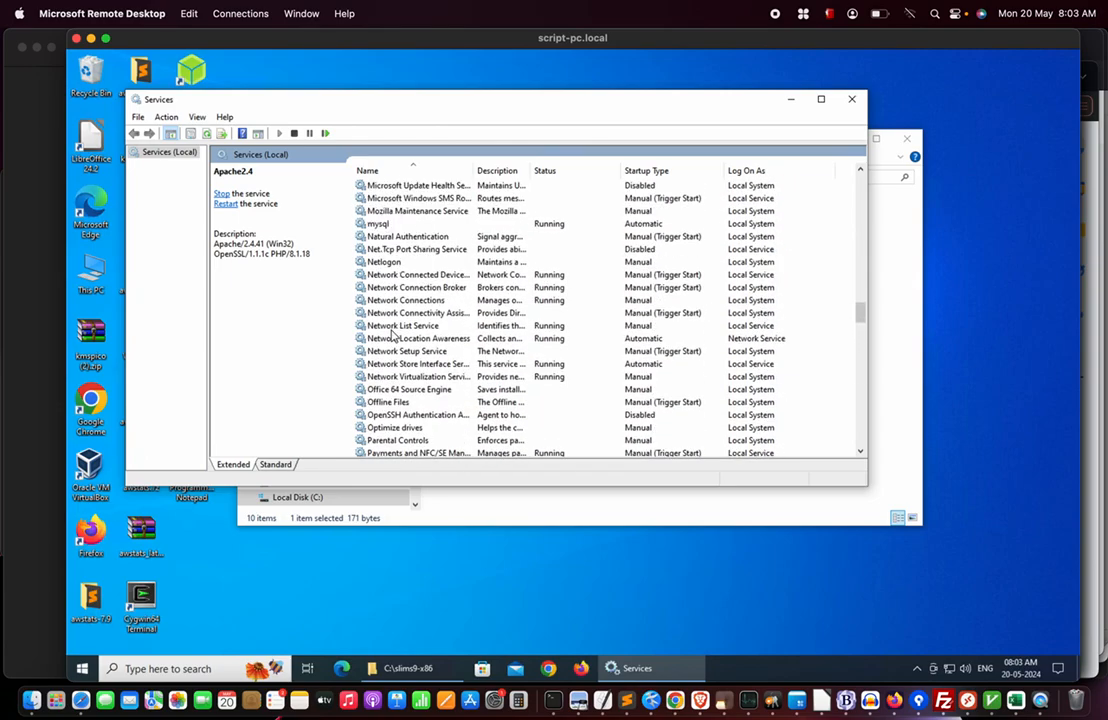
{"action": "left_click", "coordinate": [401, 224]}
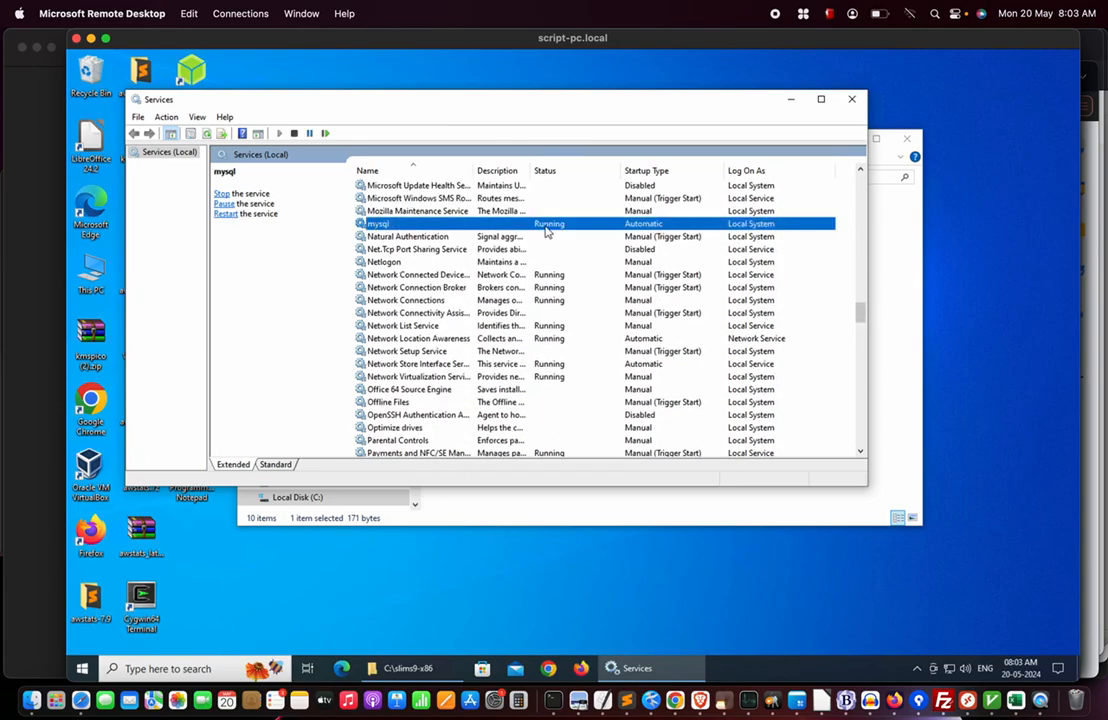
{"action": "left_click", "coordinate": [852, 102]}
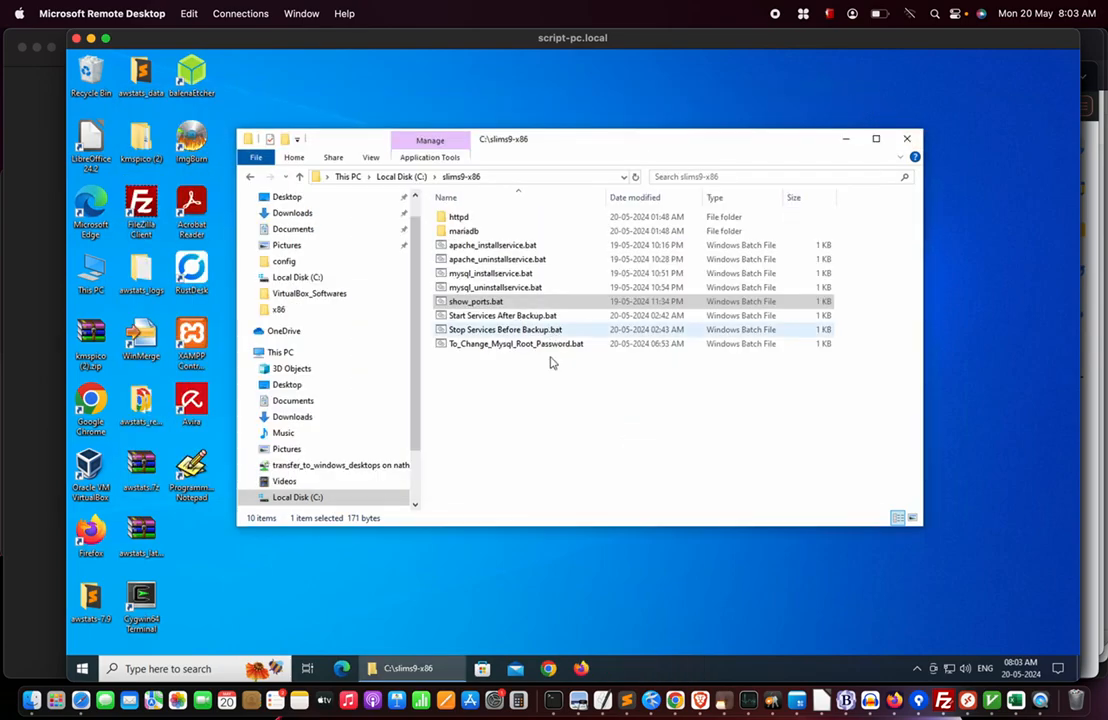
{"action": "left_click", "coordinate": [481, 331]}
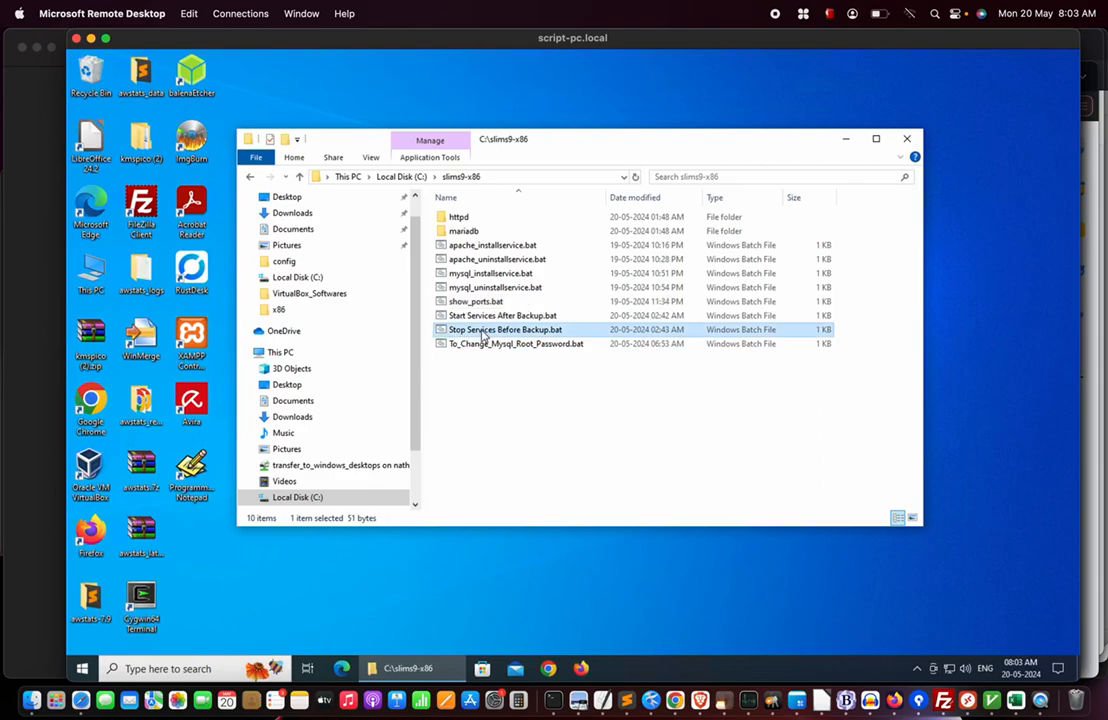
{"action": "left_click", "coordinate": [398, 176]}
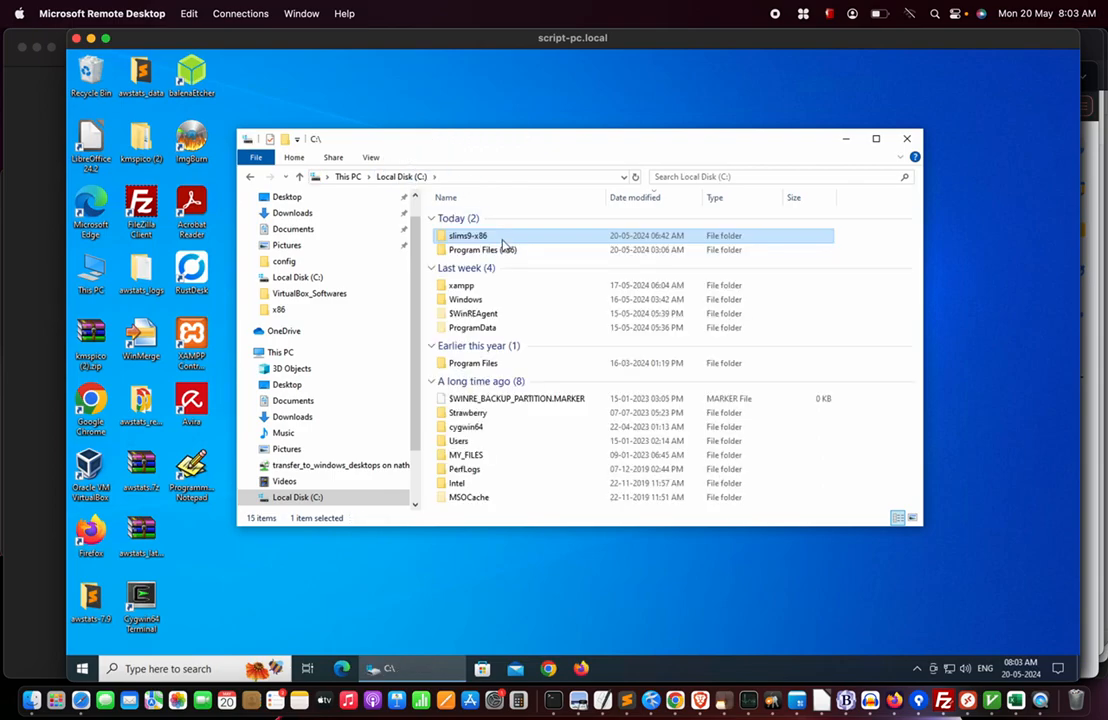
{"action": "mouse_move", "coordinate": [477, 239]}
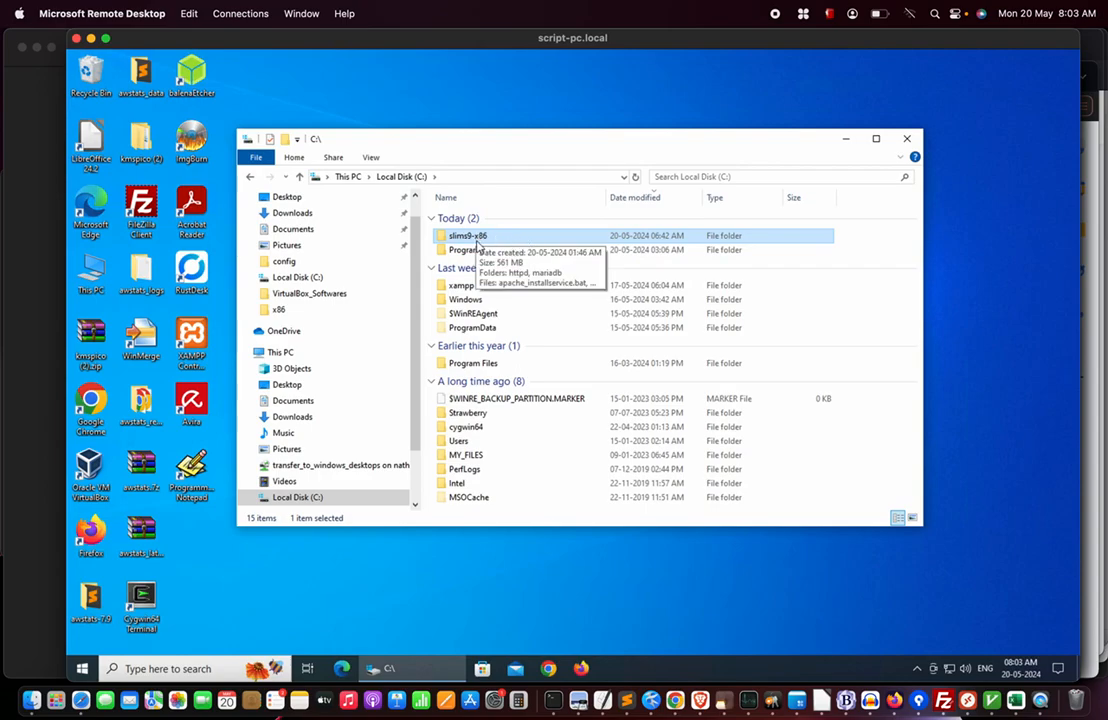
{"action": "double_click", "coordinate": [479, 238]}
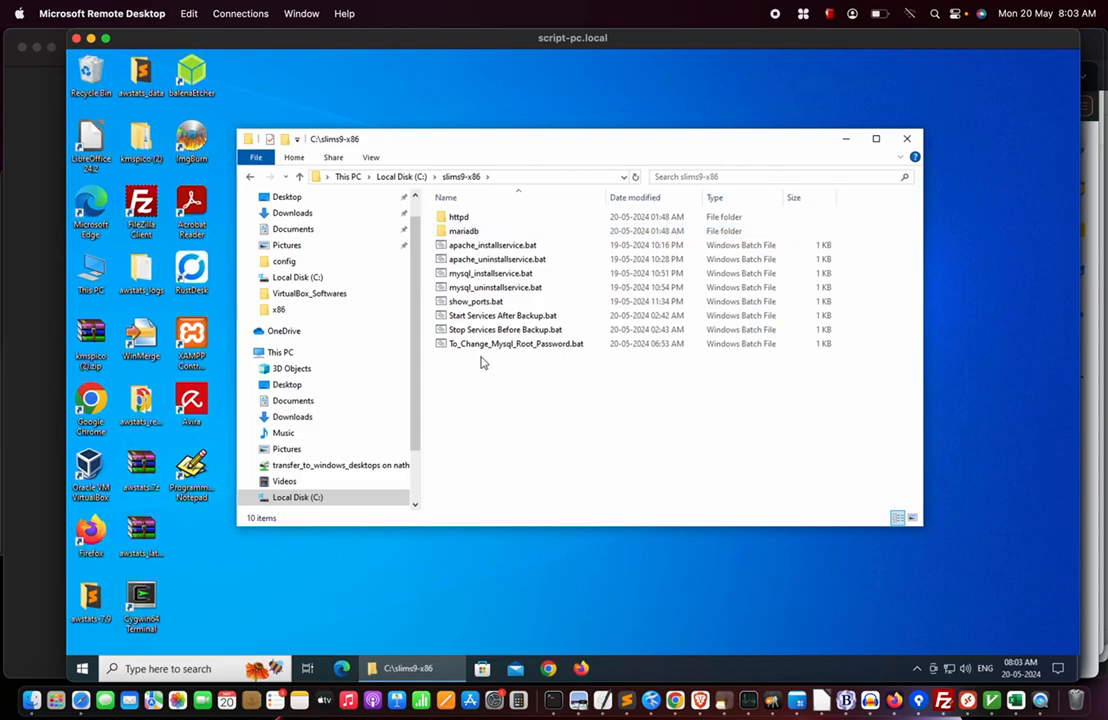